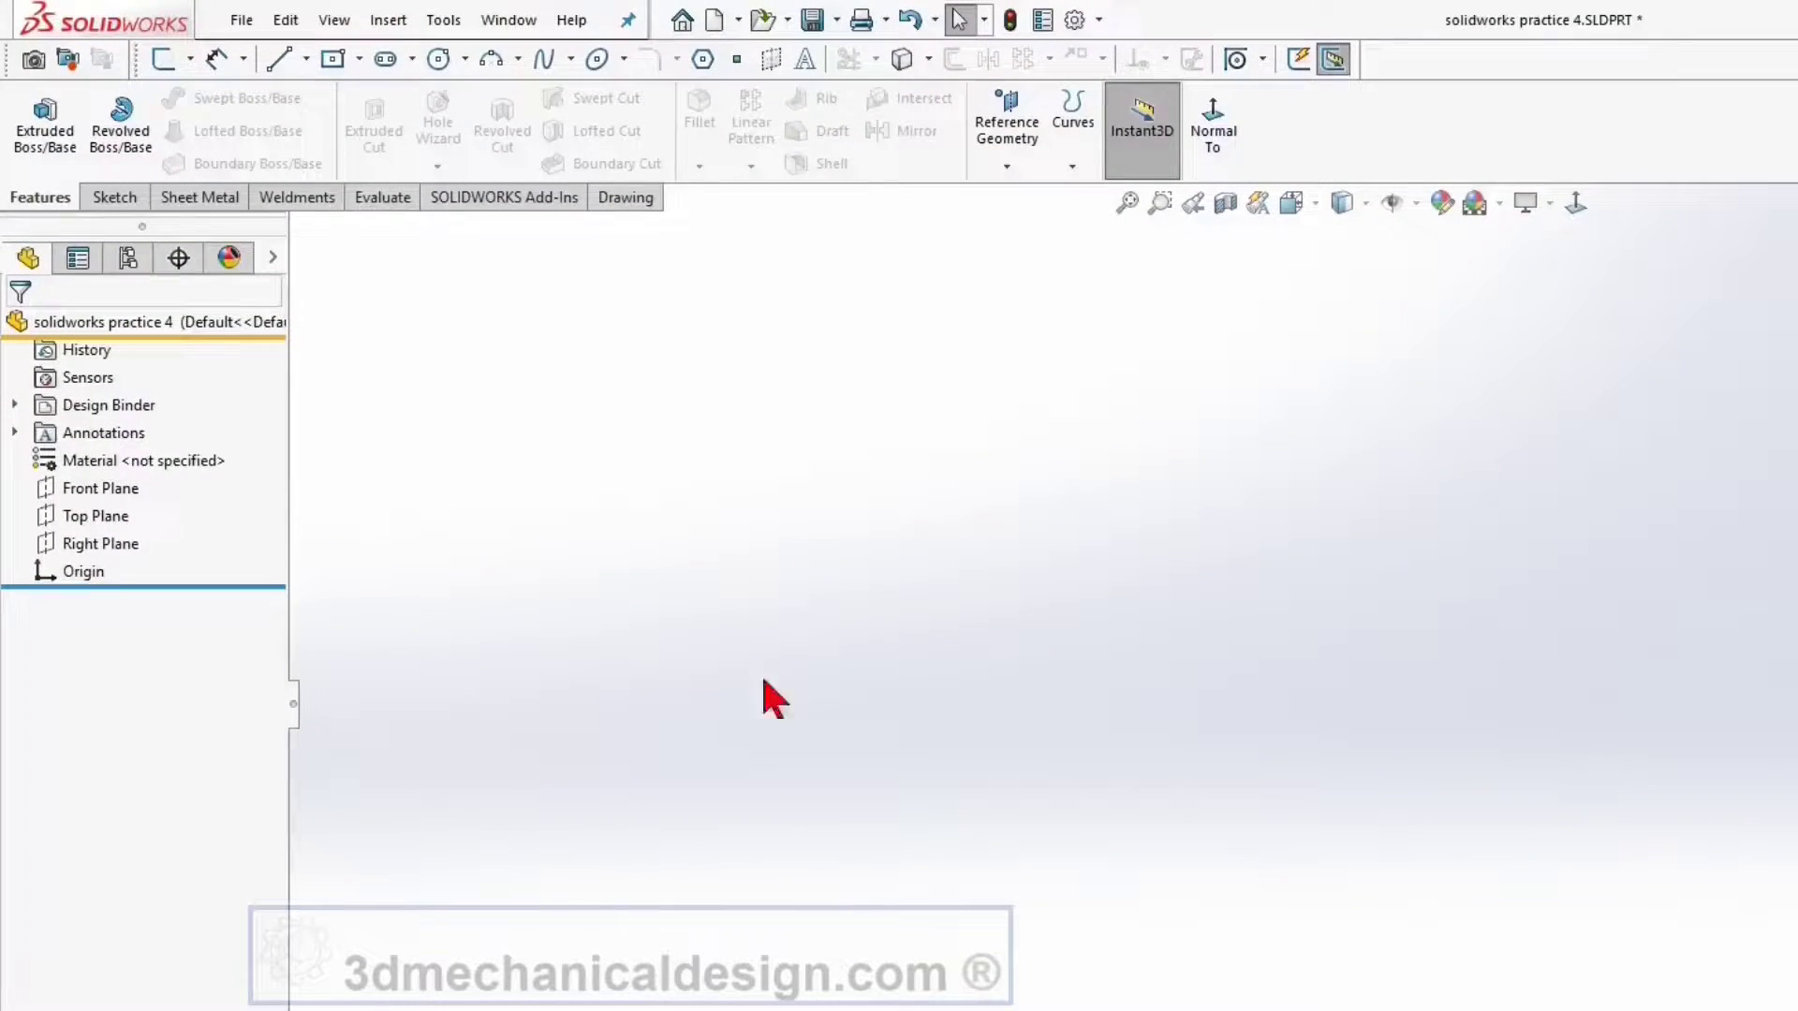
# - Select the Right Plane, view it normal-to, and bring up its context menu
pyautogui.click(119, 551)
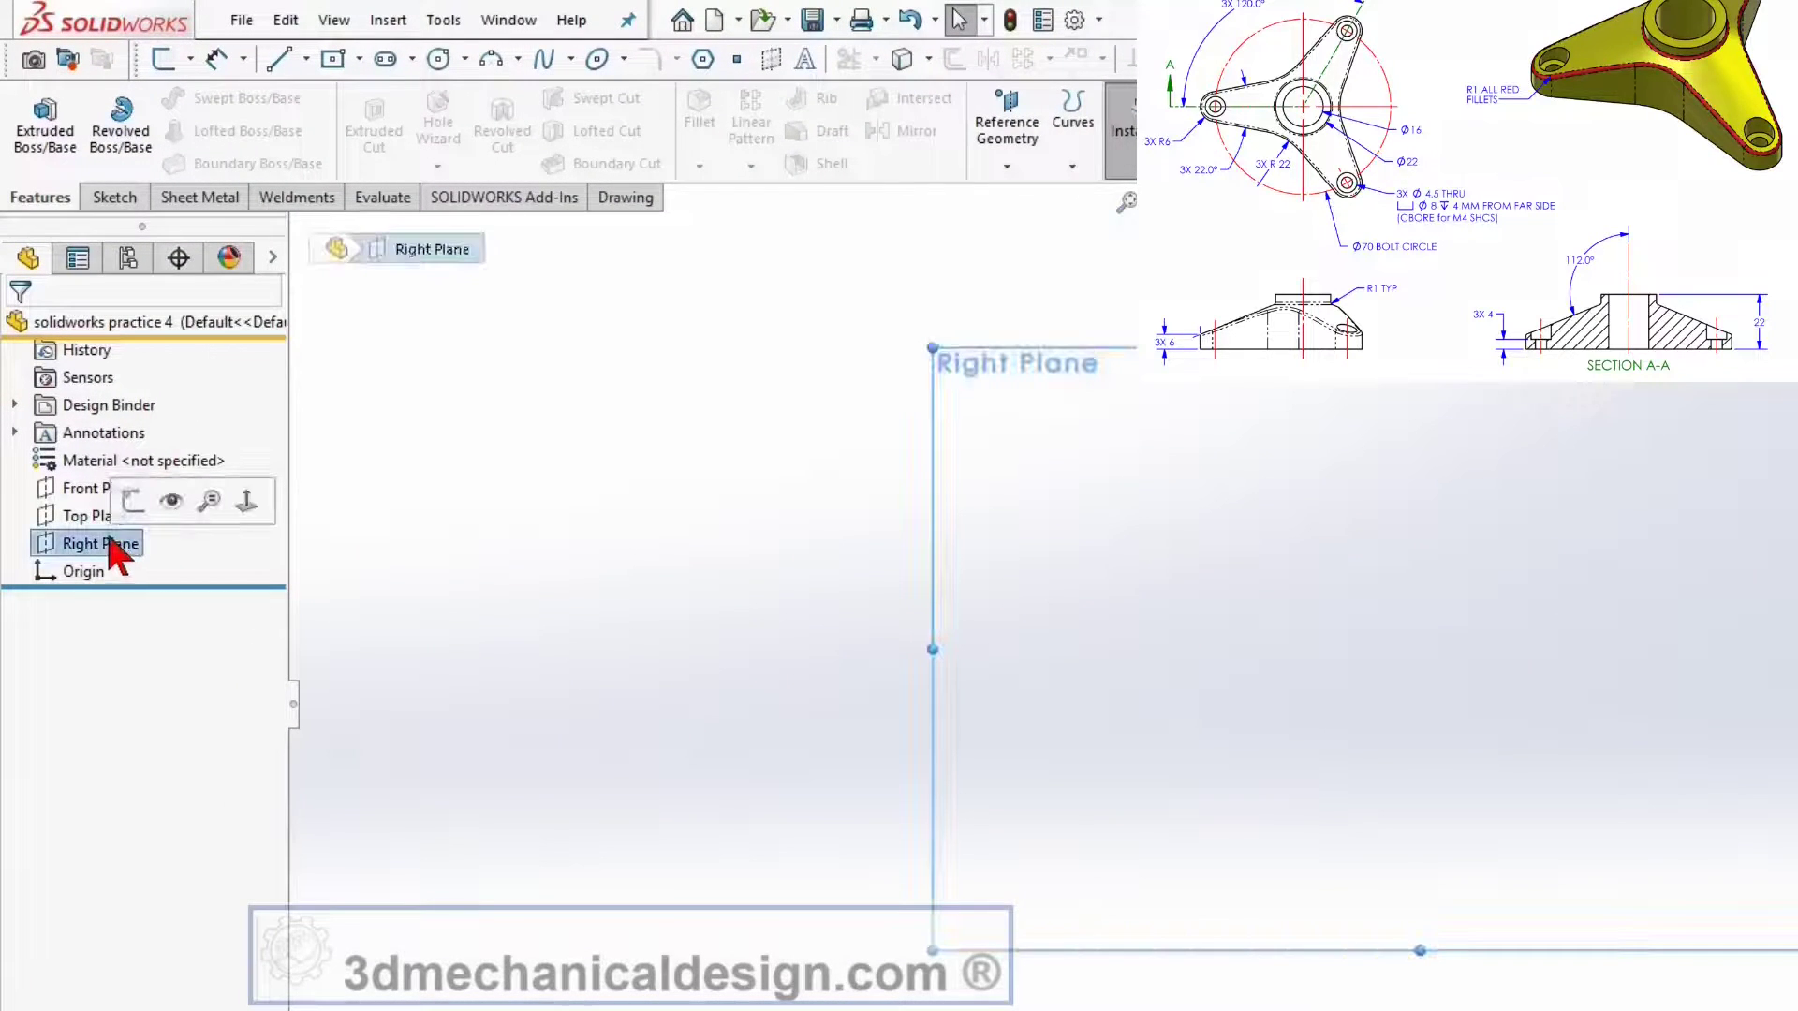
pyautogui.click(248, 507)
pyautogui.rightClick(1318, 646)
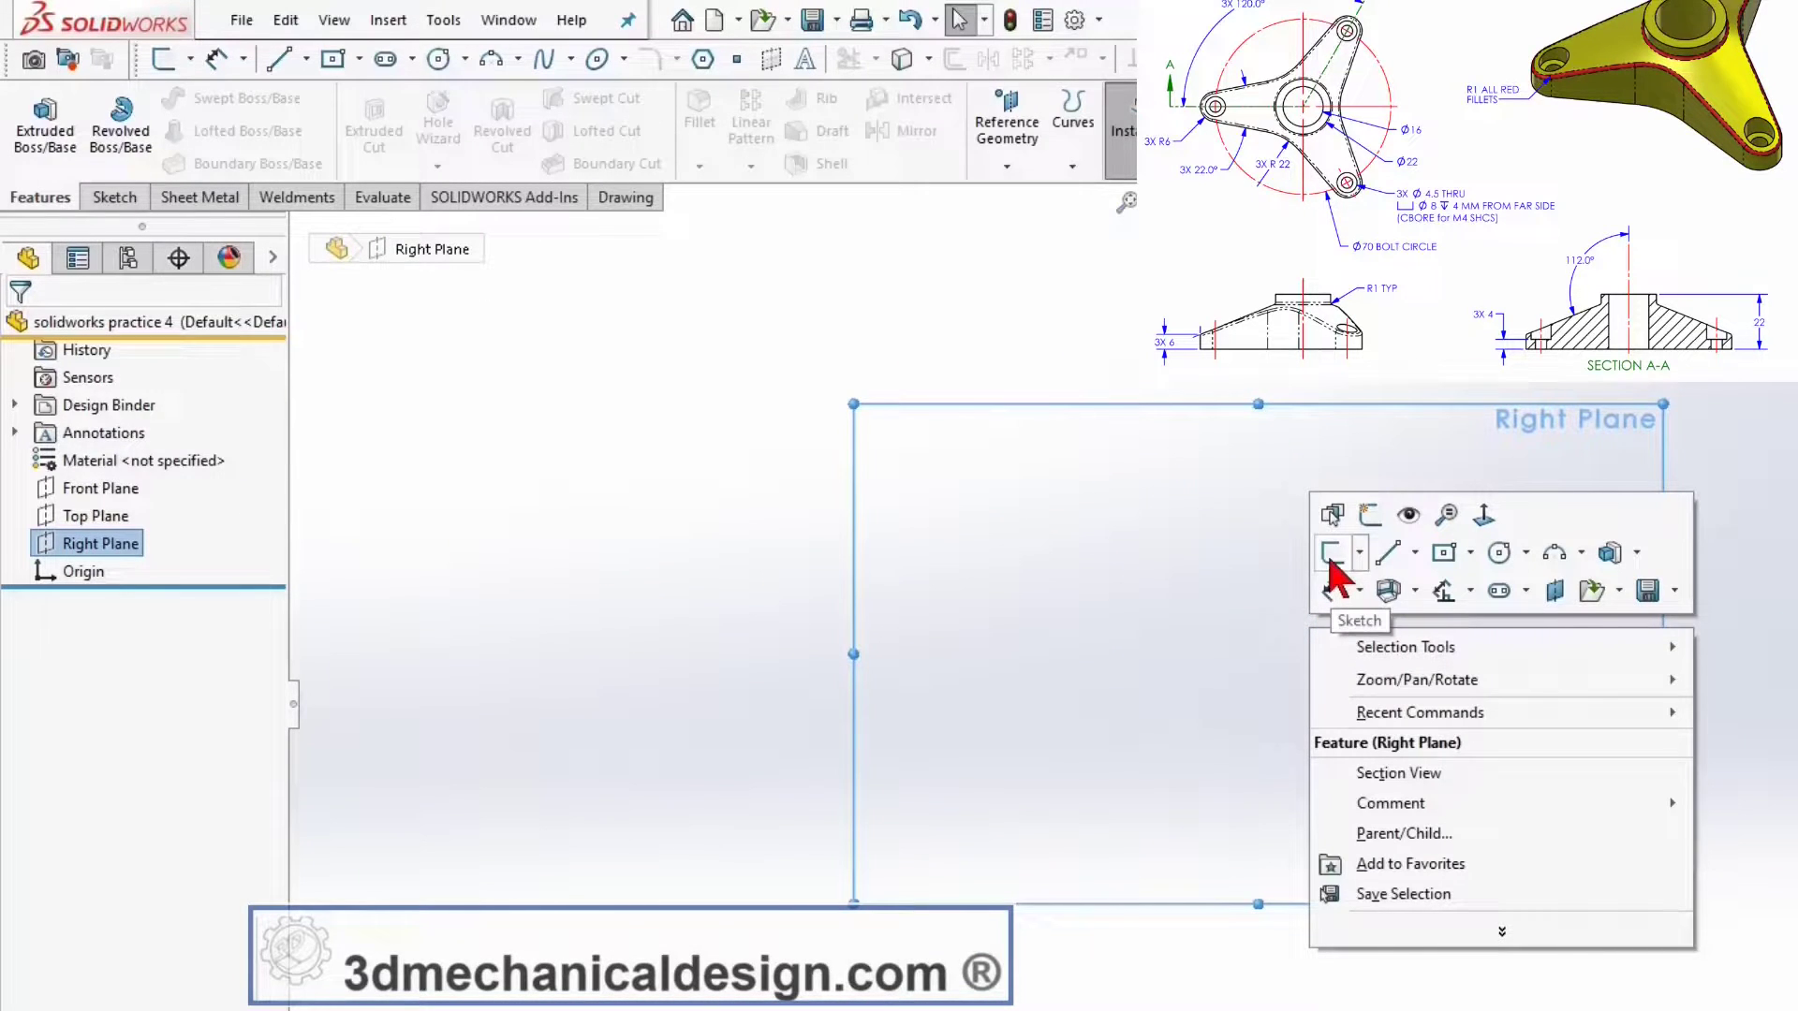
# - Start a sketch on the Right Plane with a vertical centerline up from the origin
pyautogui.click(1329, 595)
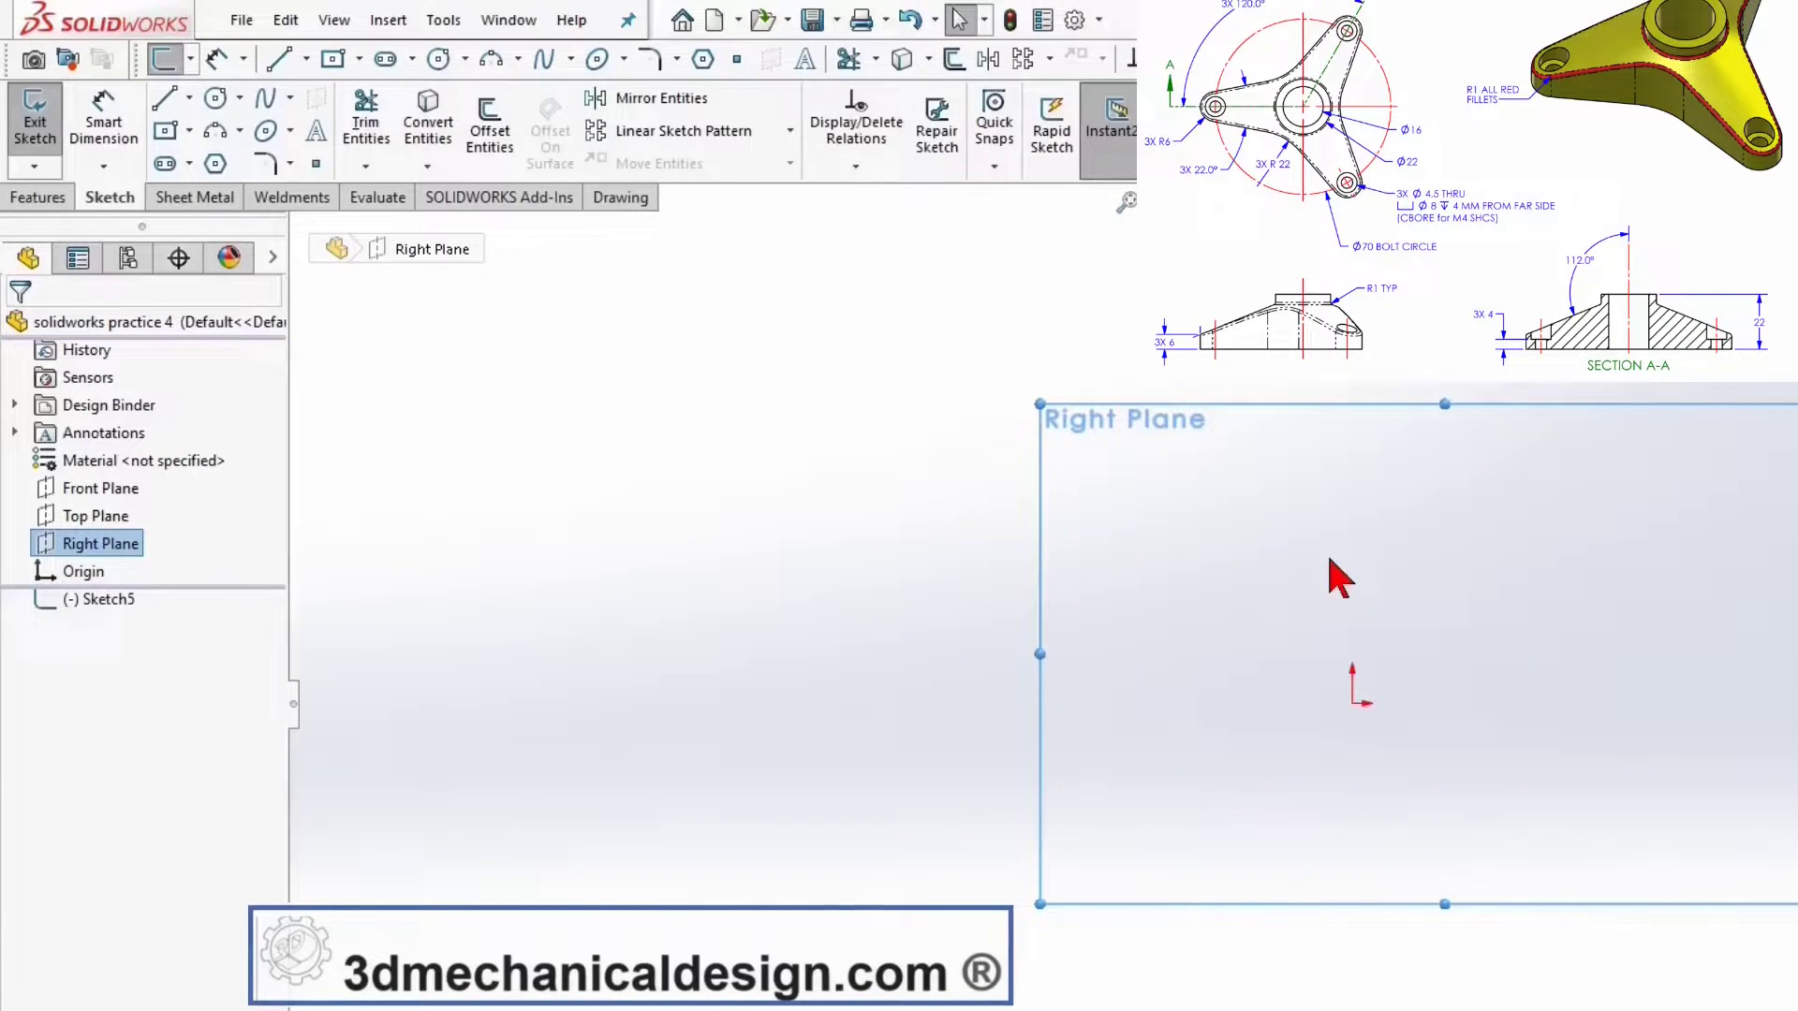
pyautogui.press('s')
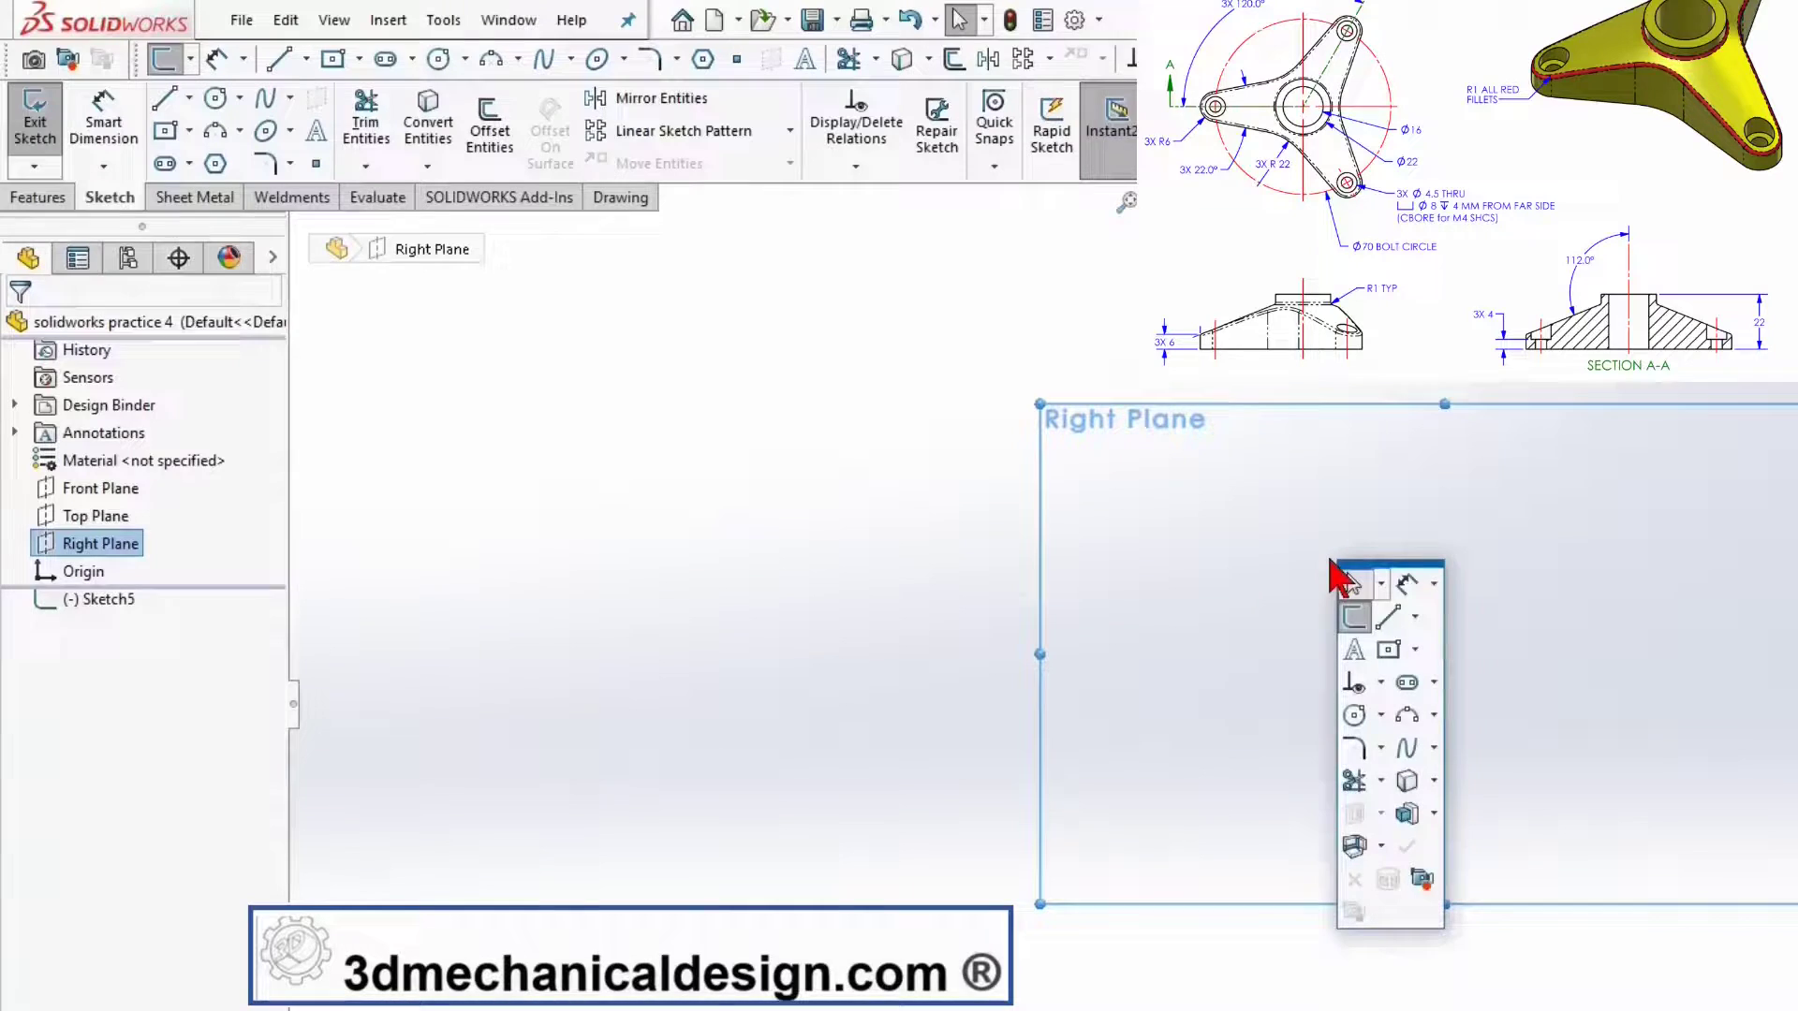
pyautogui.click(1415, 618)
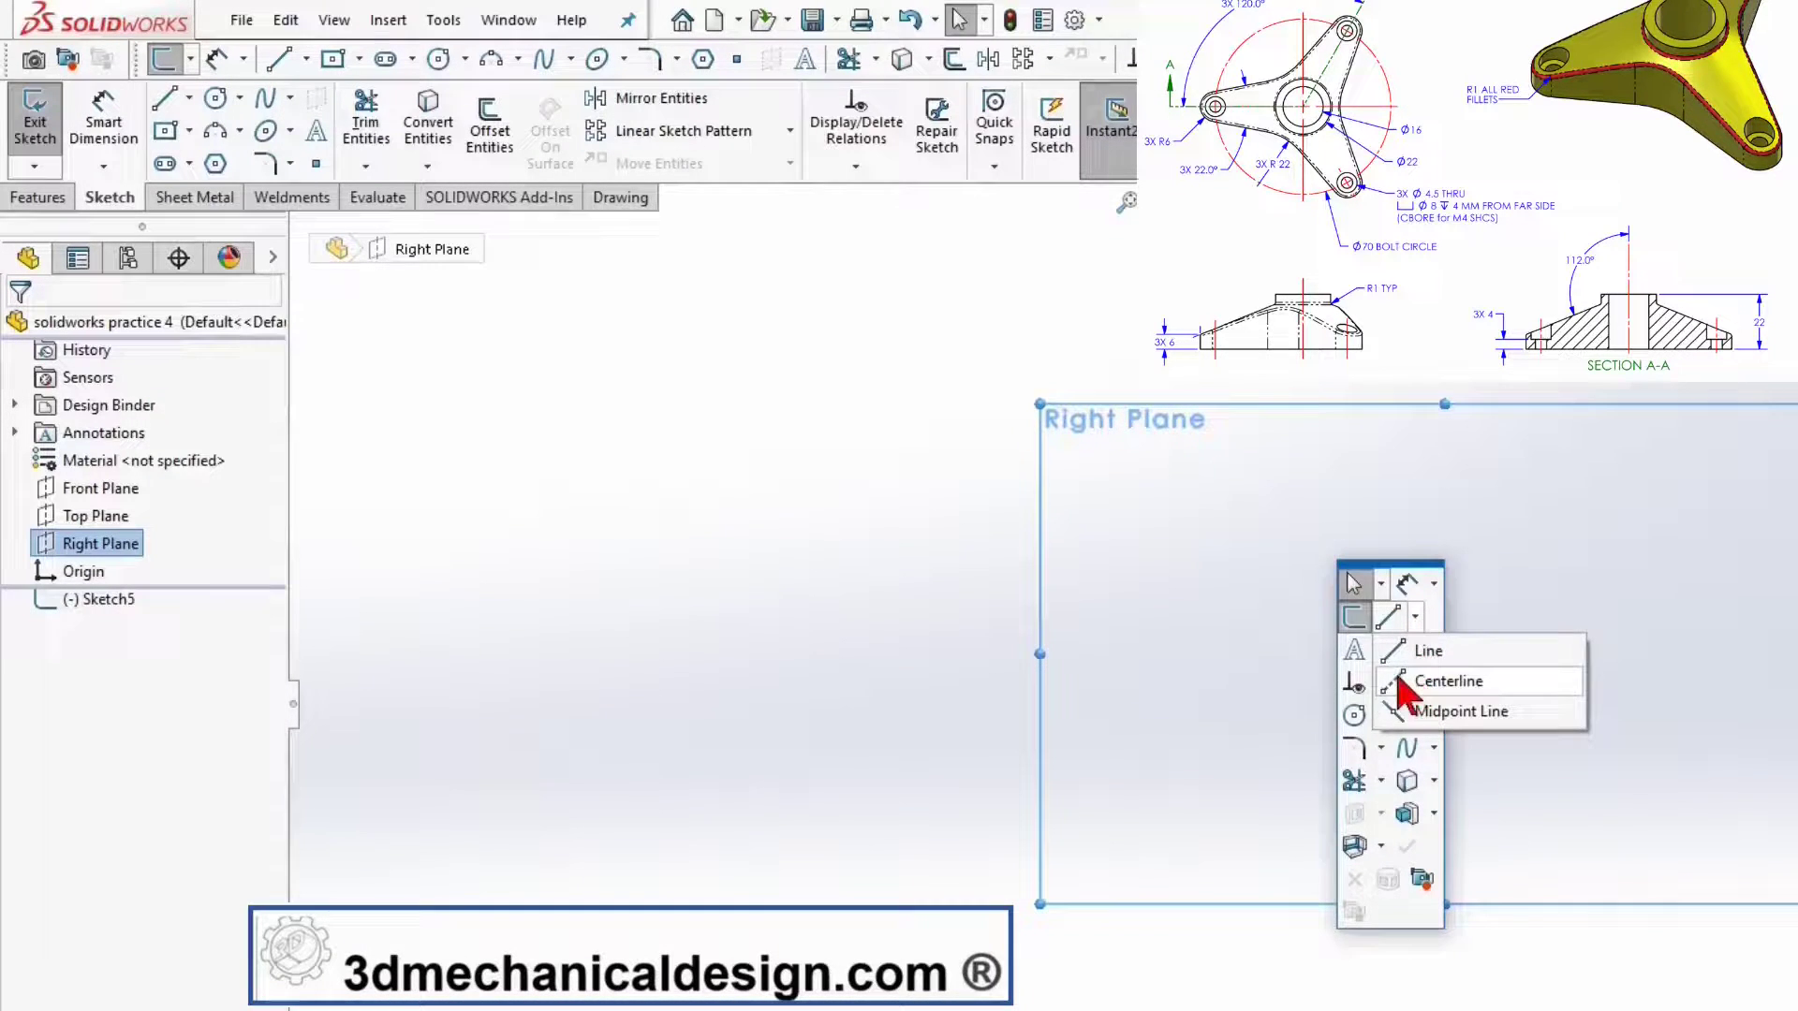
pyautogui.click(1406, 682)
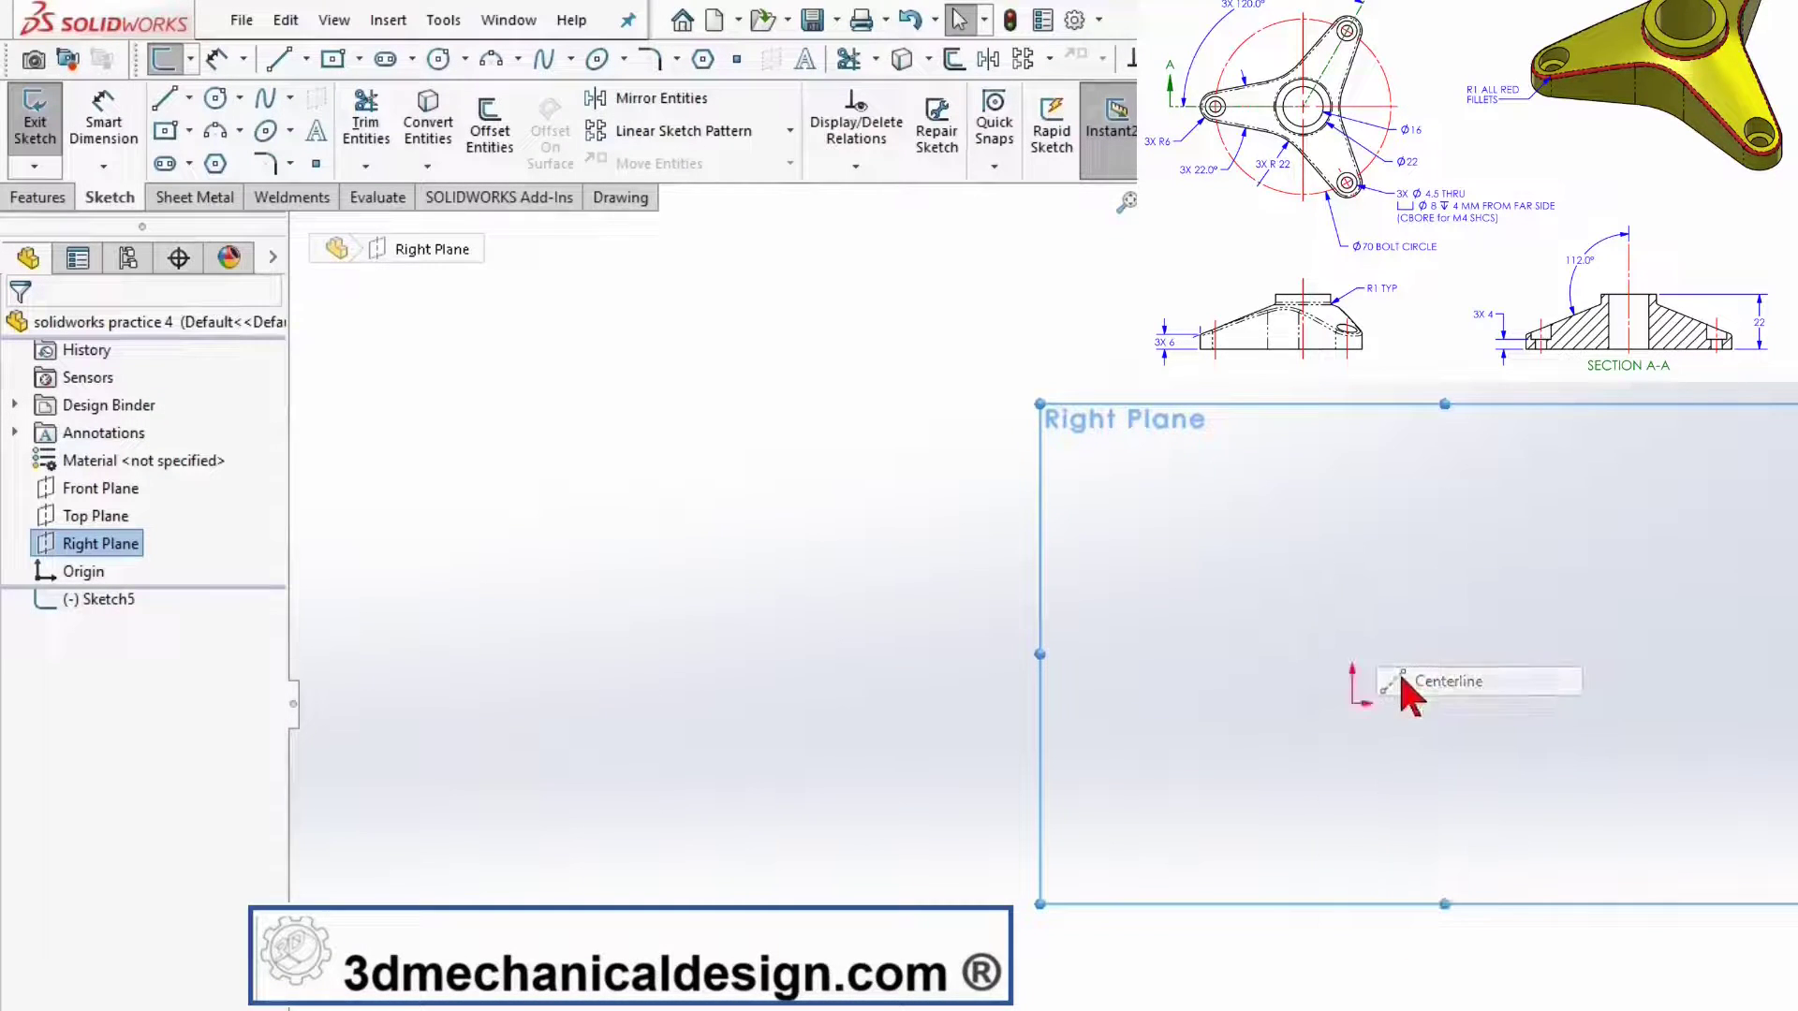
pyautogui.click(1351, 703)
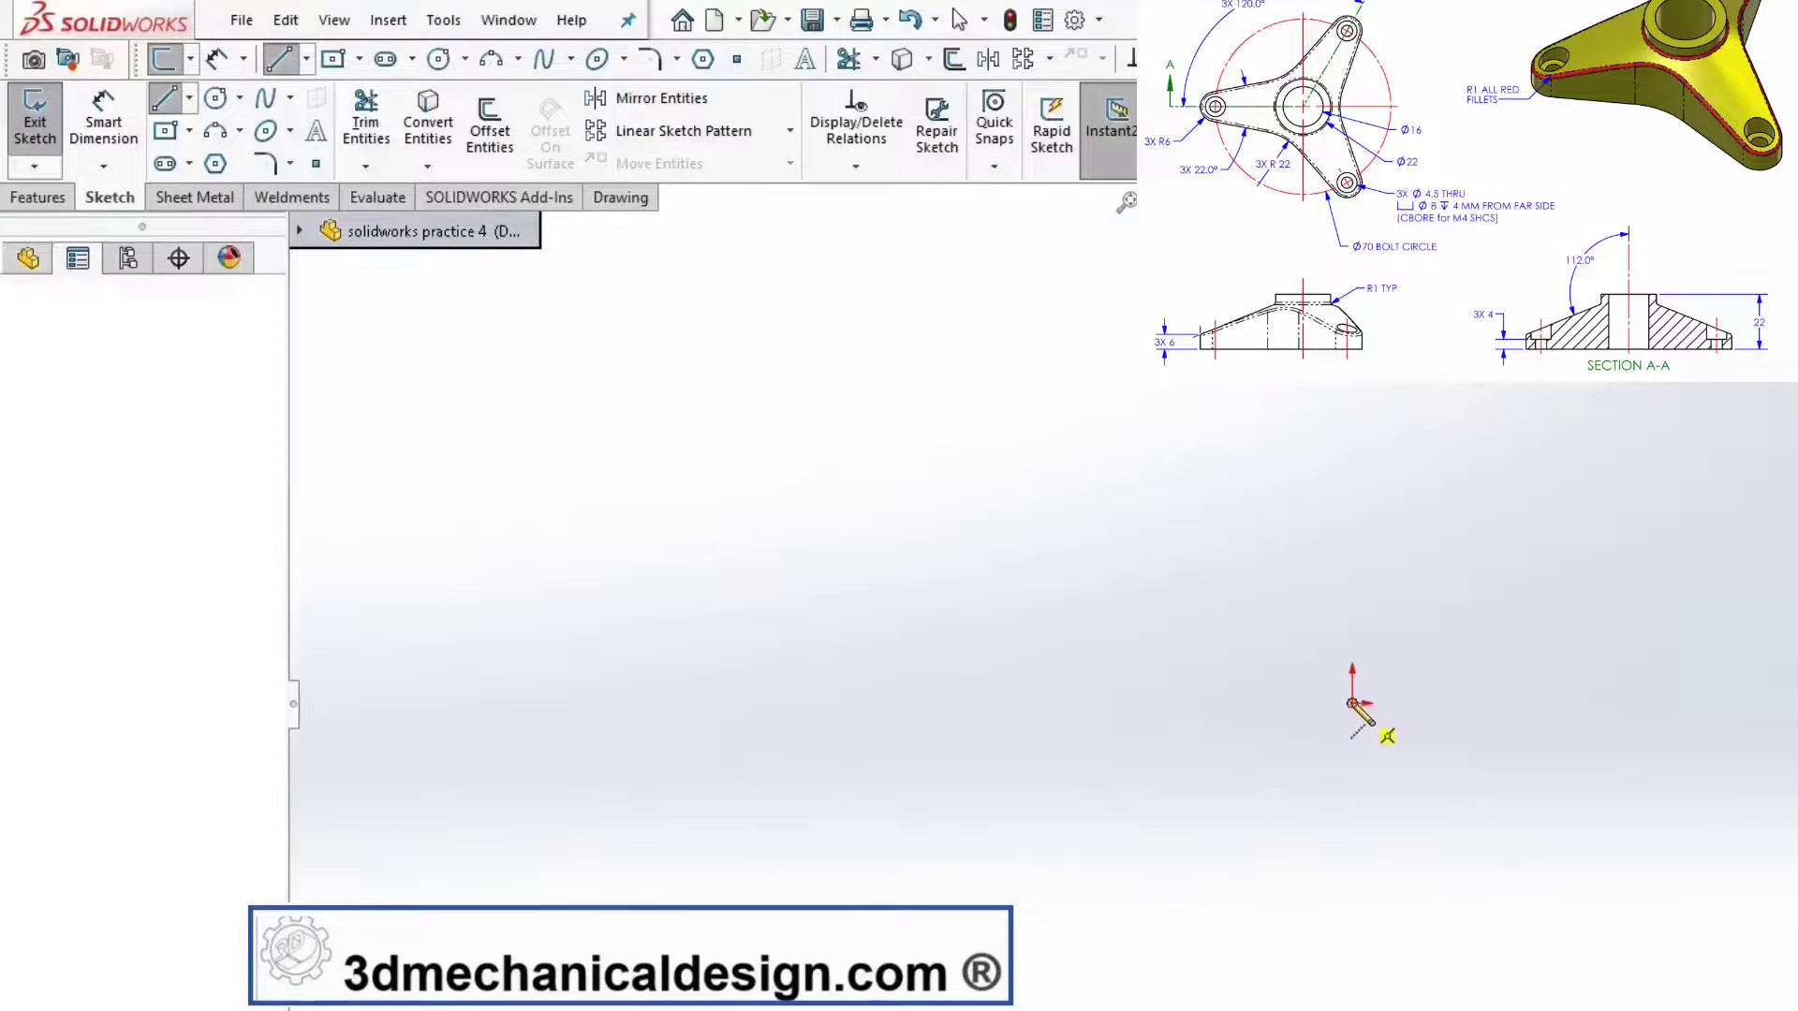
pyautogui.click(1352, 500)
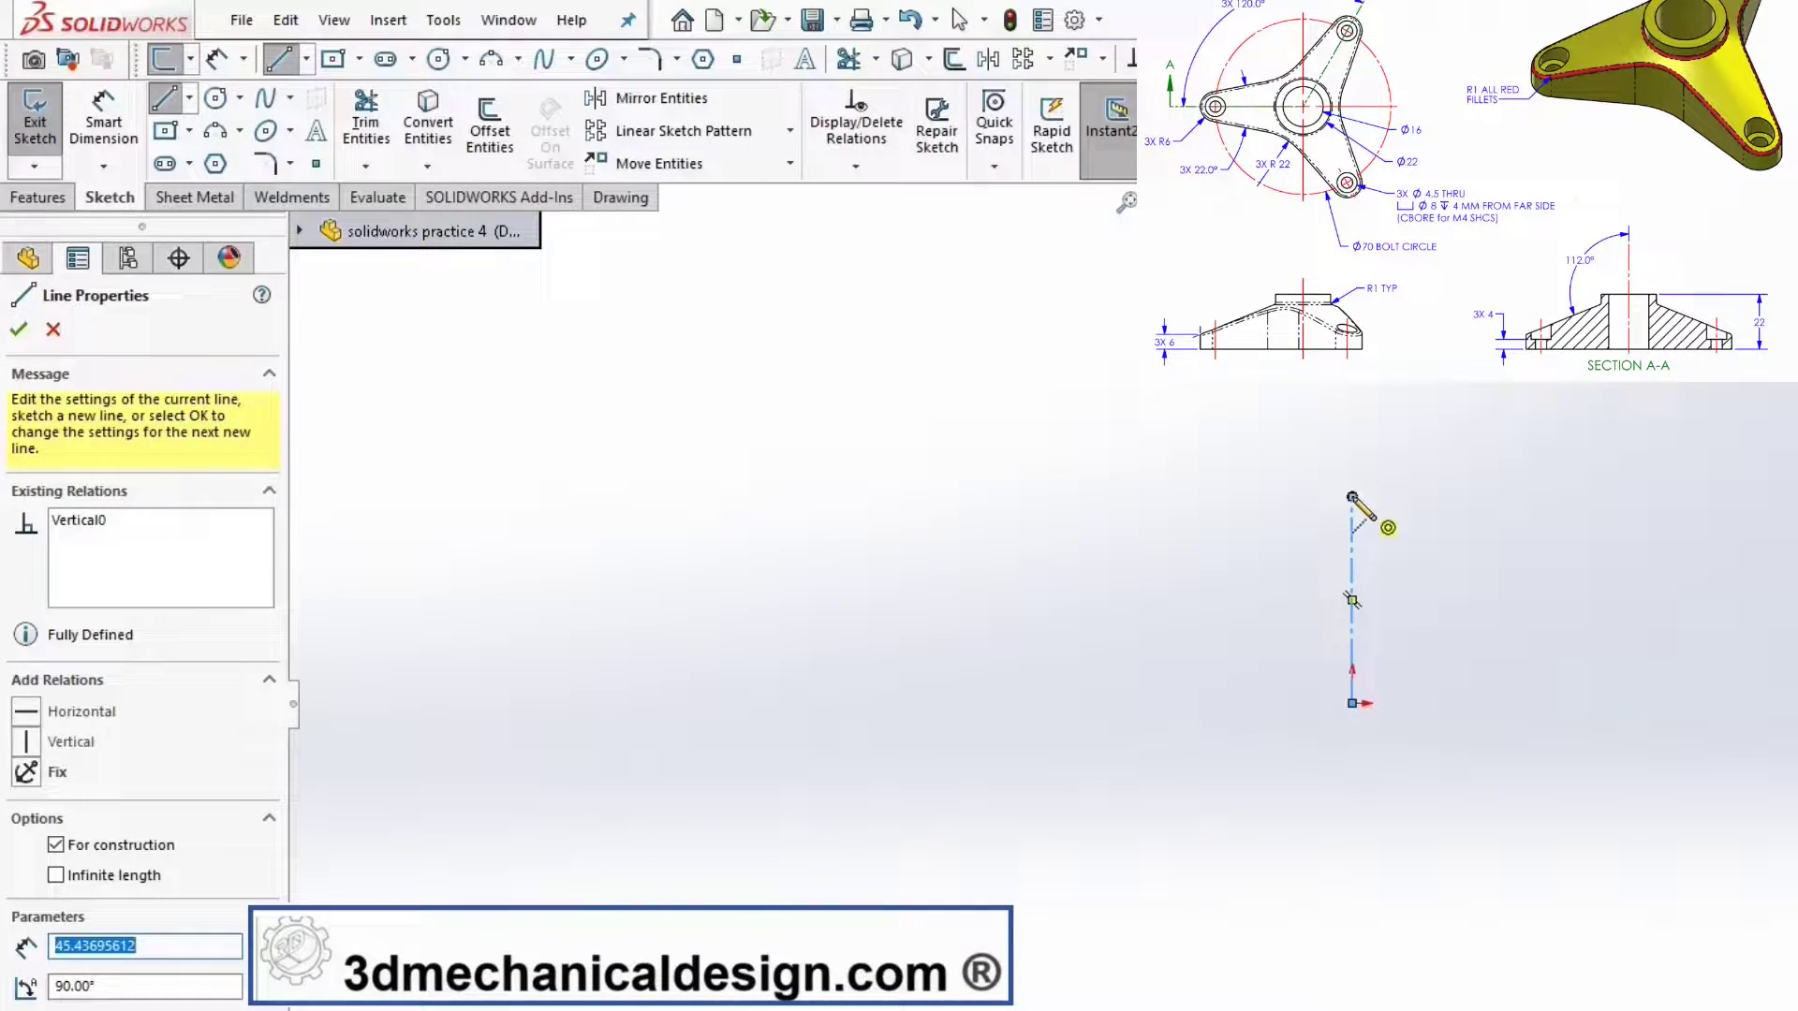
# - Draw a horizontal line from the origin running to the right
pyautogui.rightClick(1353, 500)
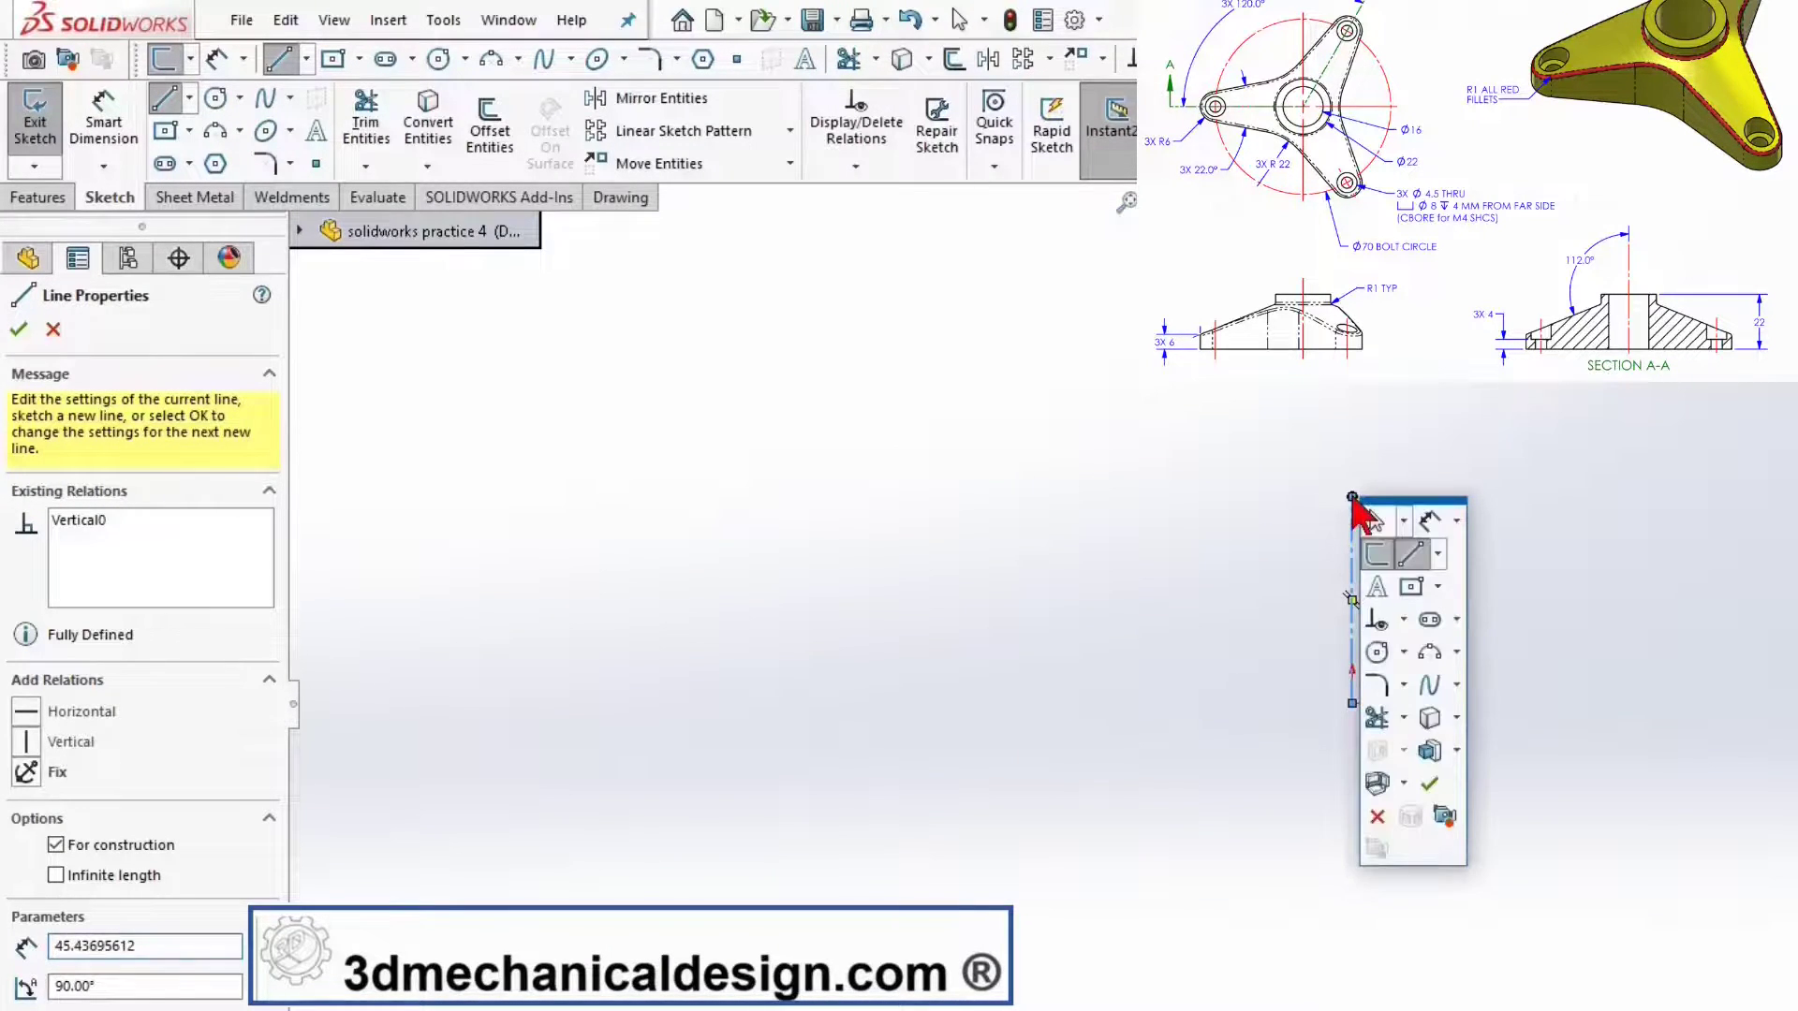
pyautogui.click(1437, 559)
pyautogui.click(1447, 588)
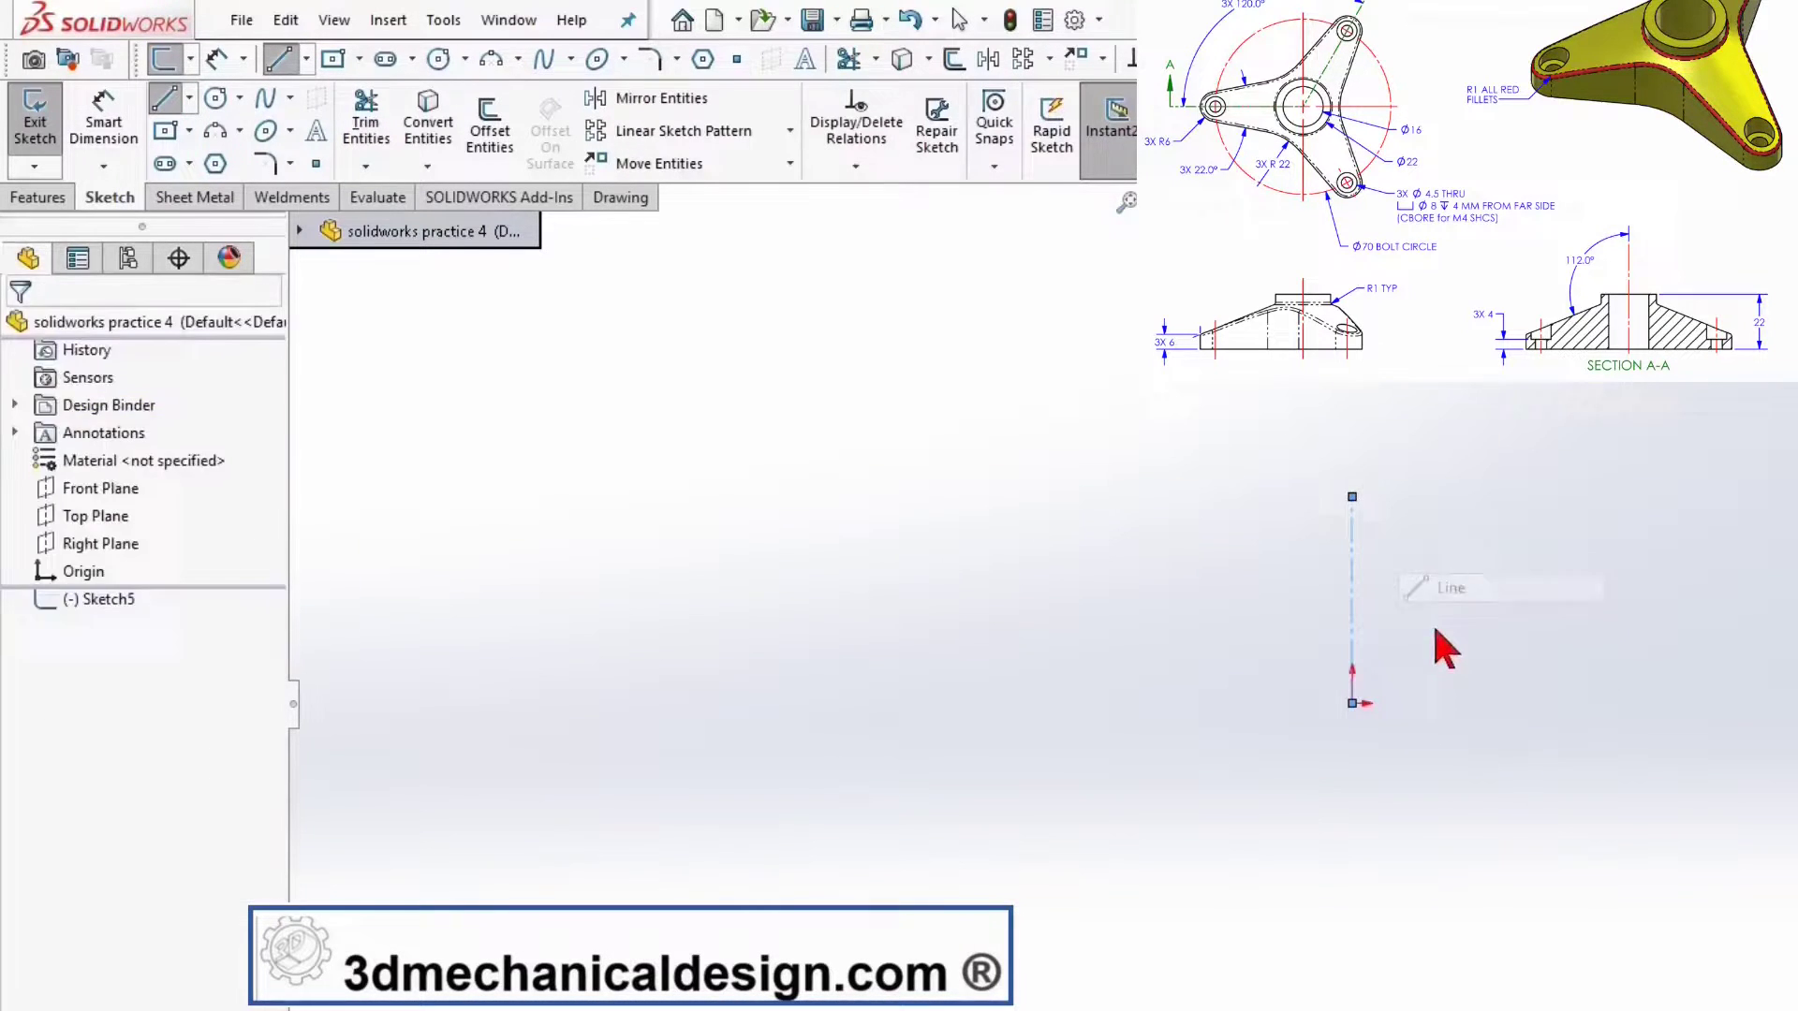
pyautogui.click(1353, 704)
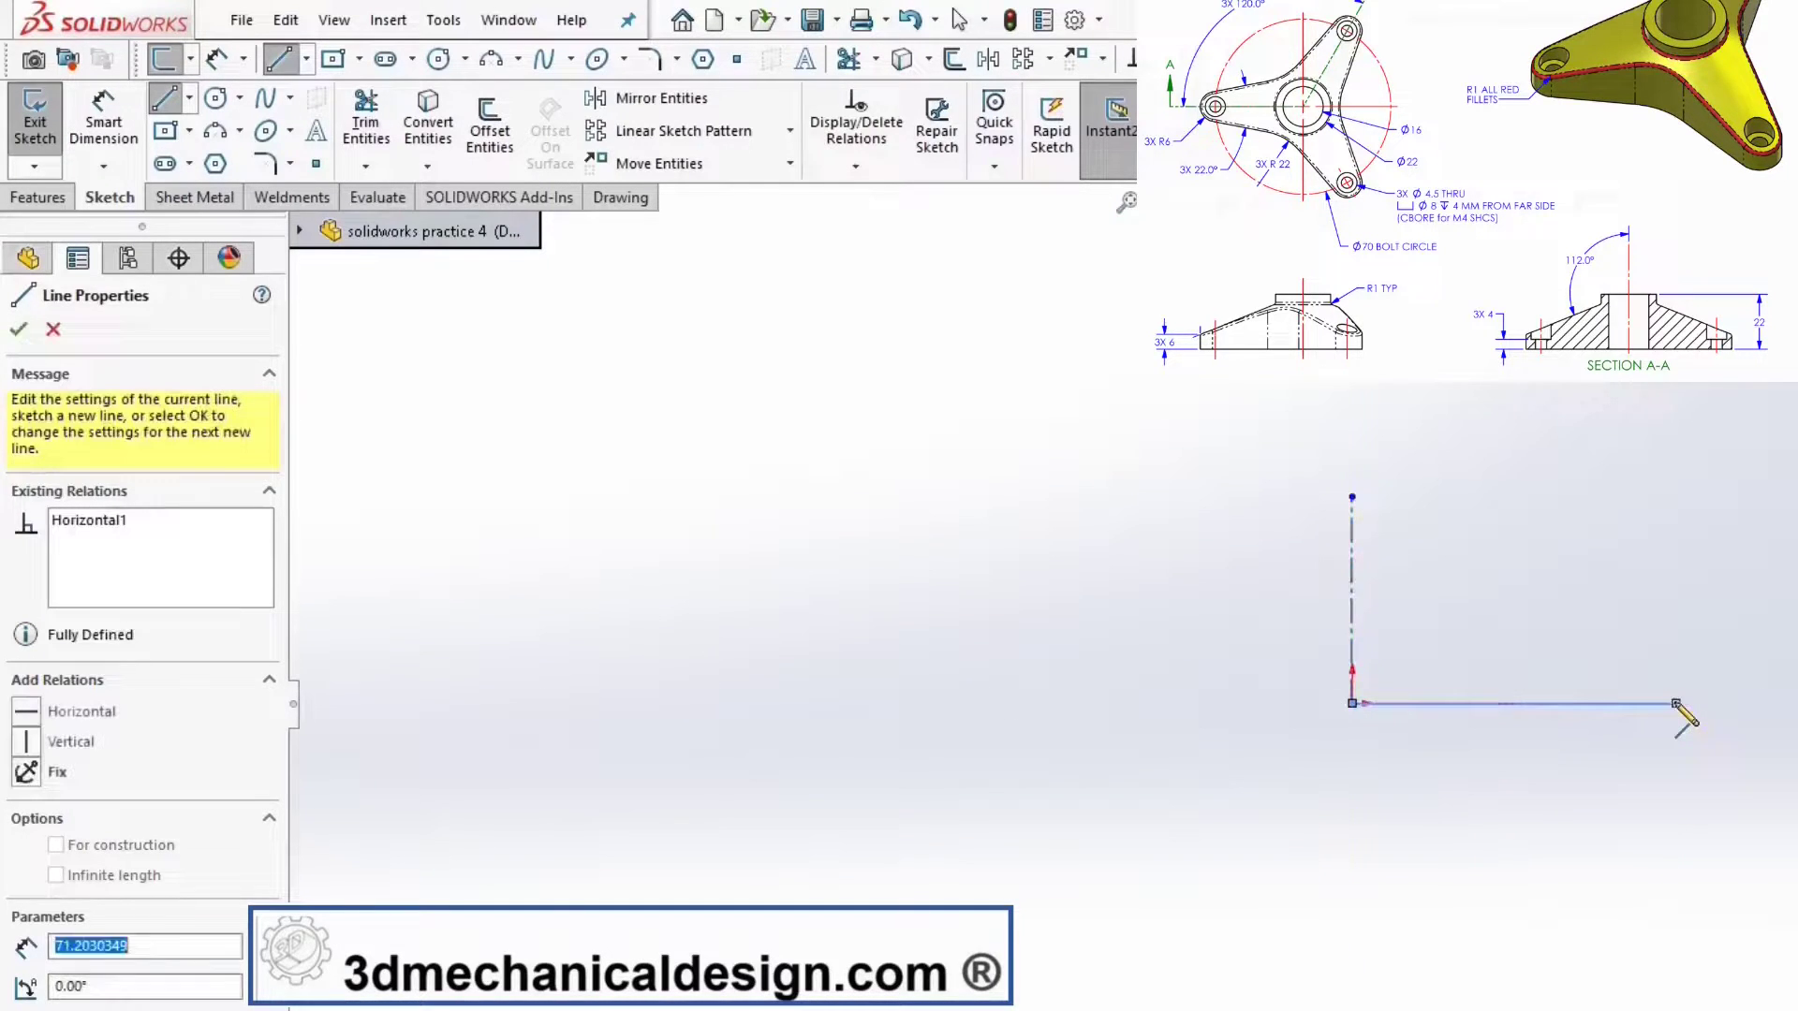
pyautogui.click(1675, 704)
pyautogui.press('s')
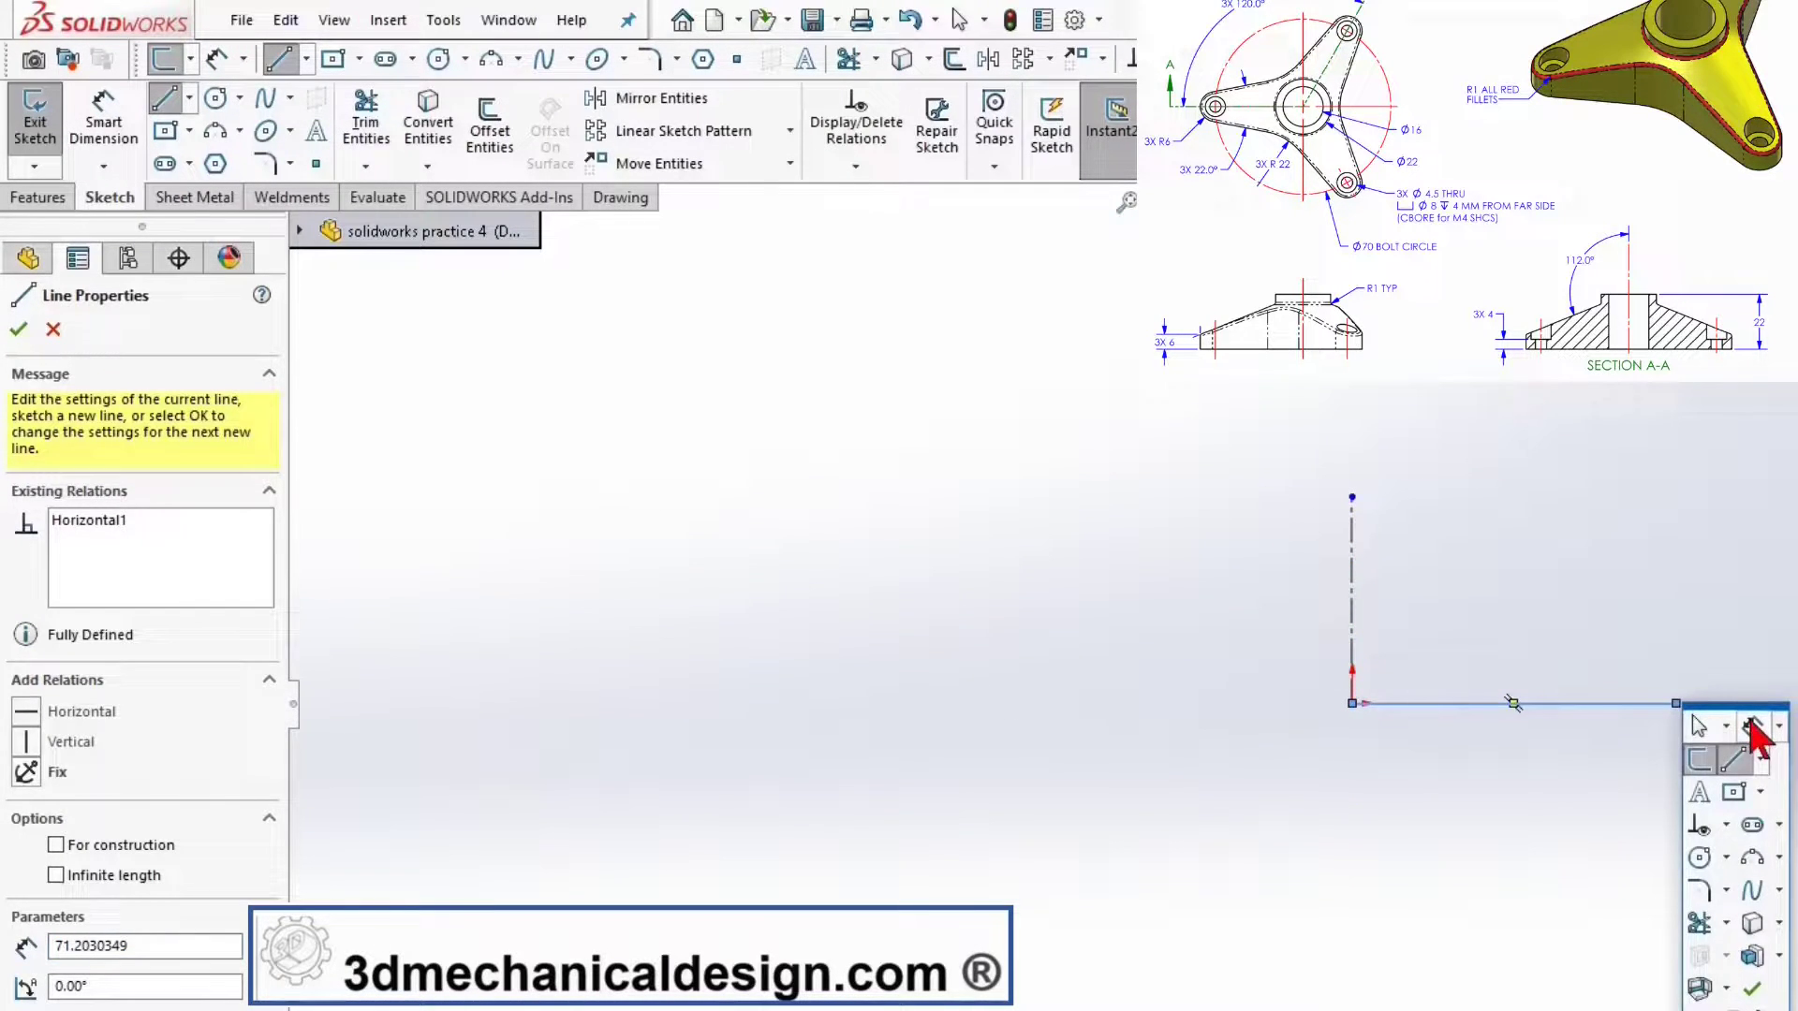
# - Dimension the horizontal base line to 41 mm, placing the dimension below it
pyautogui.click(1701, 725)
pyautogui.click(1569, 736)
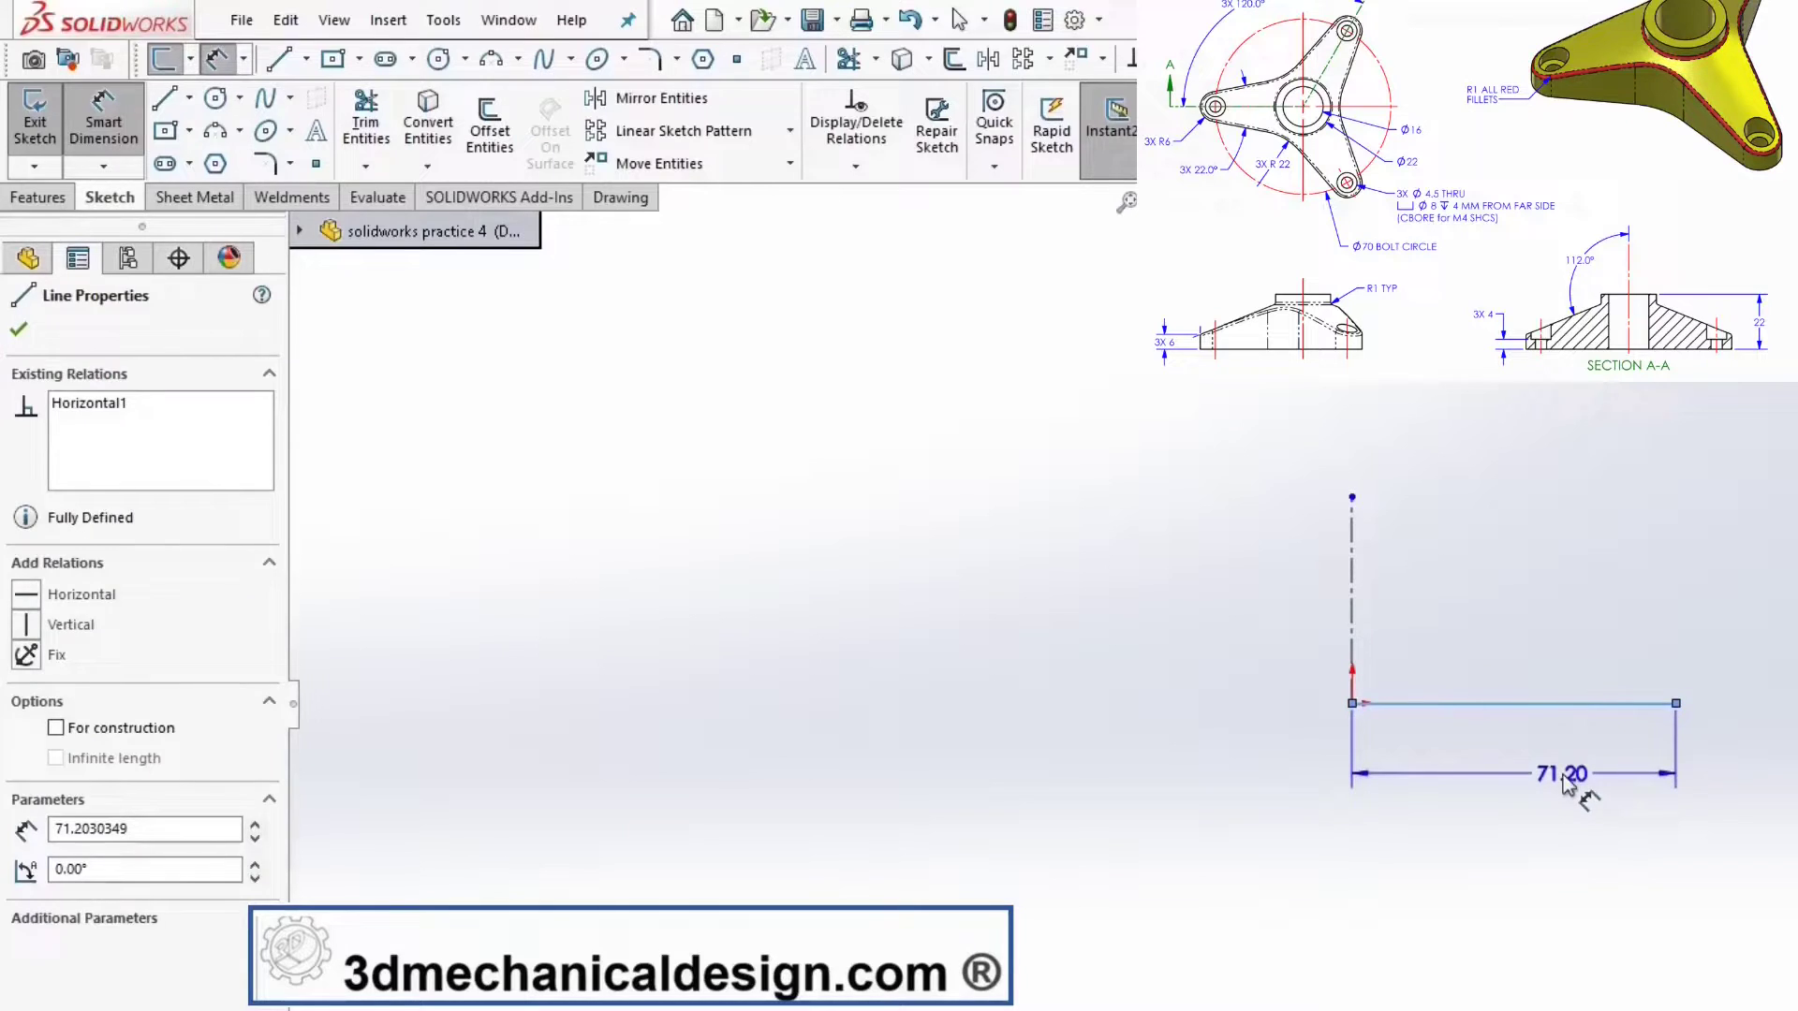
pyautogui.click(1570, 786)
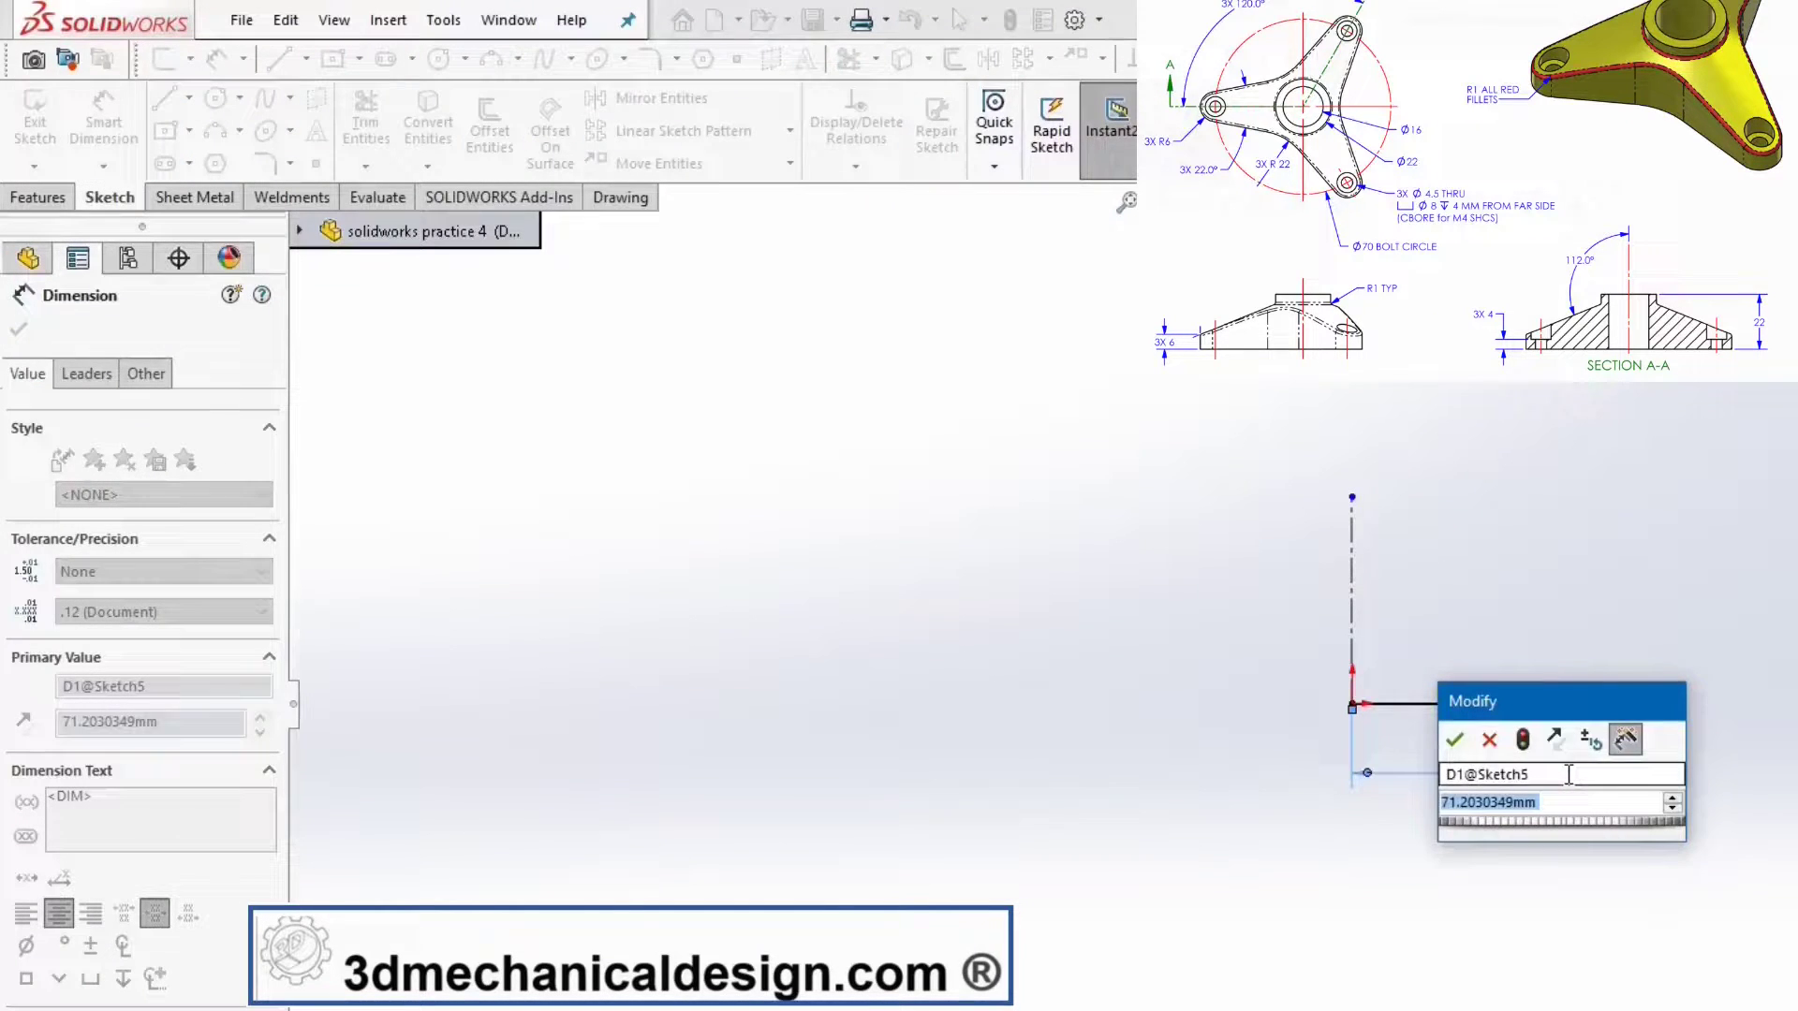
pyautogui.write('41')
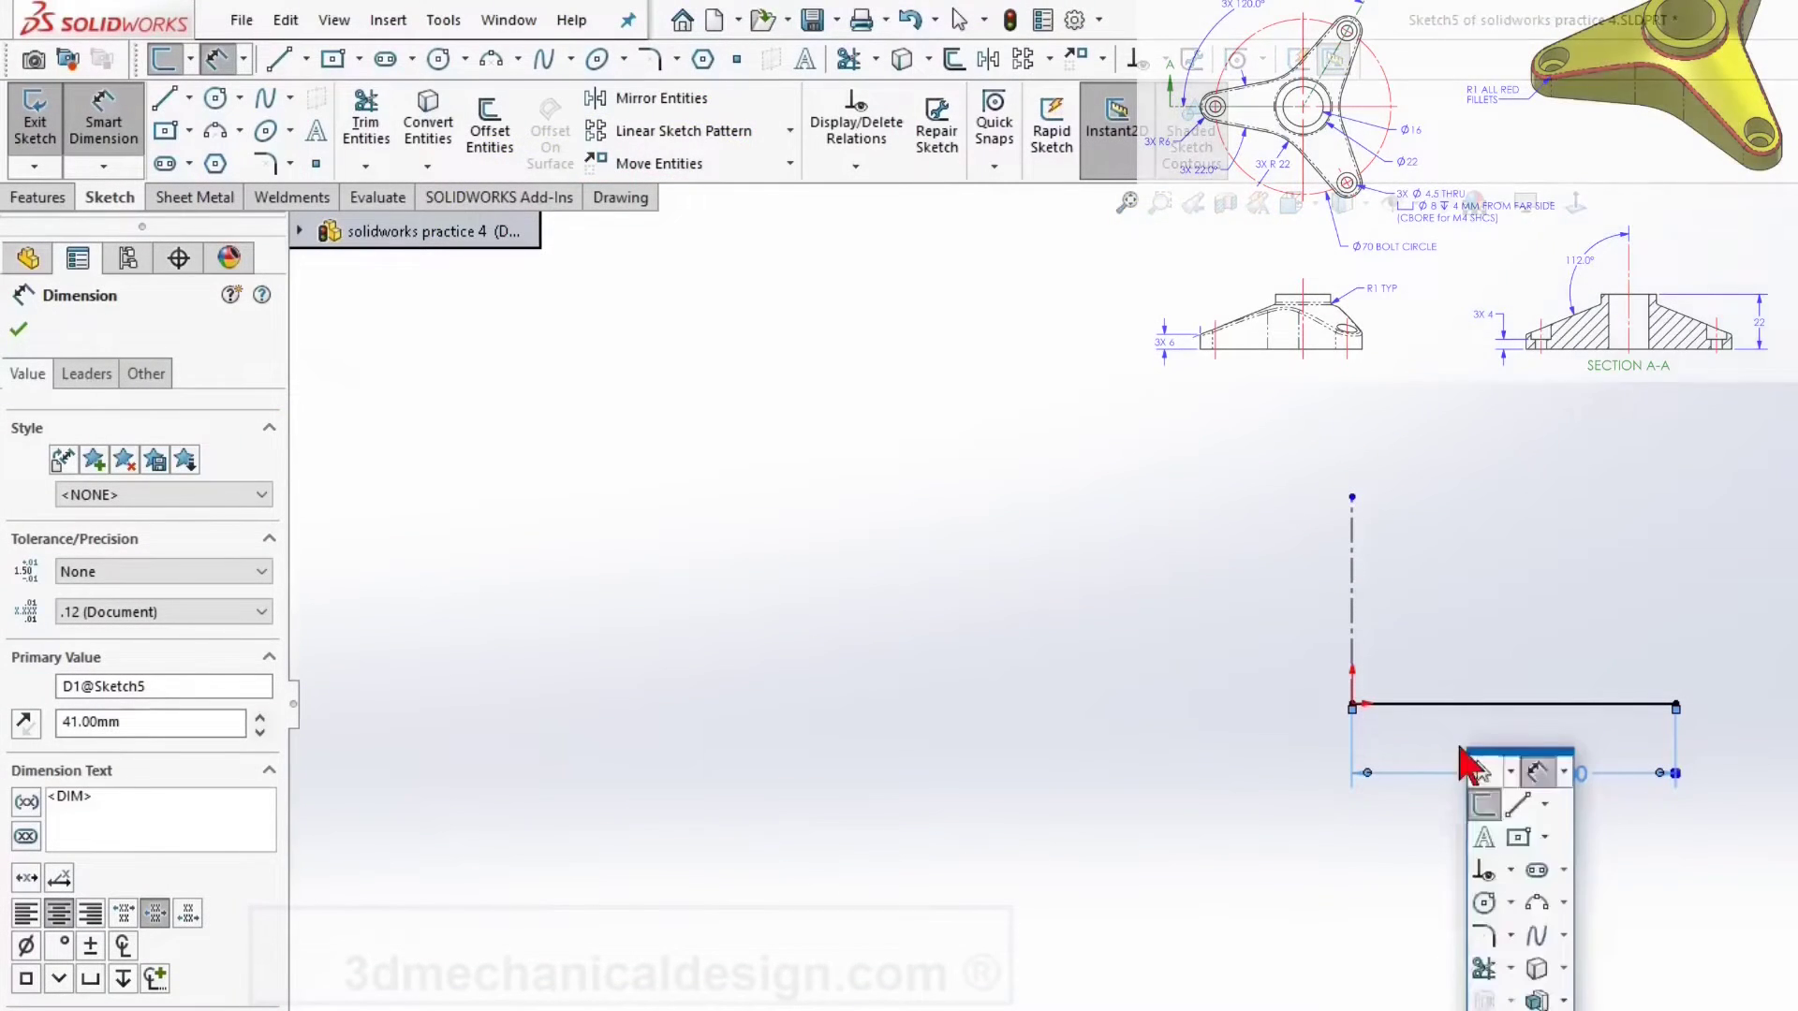
pyautogui.click(1518, 798)
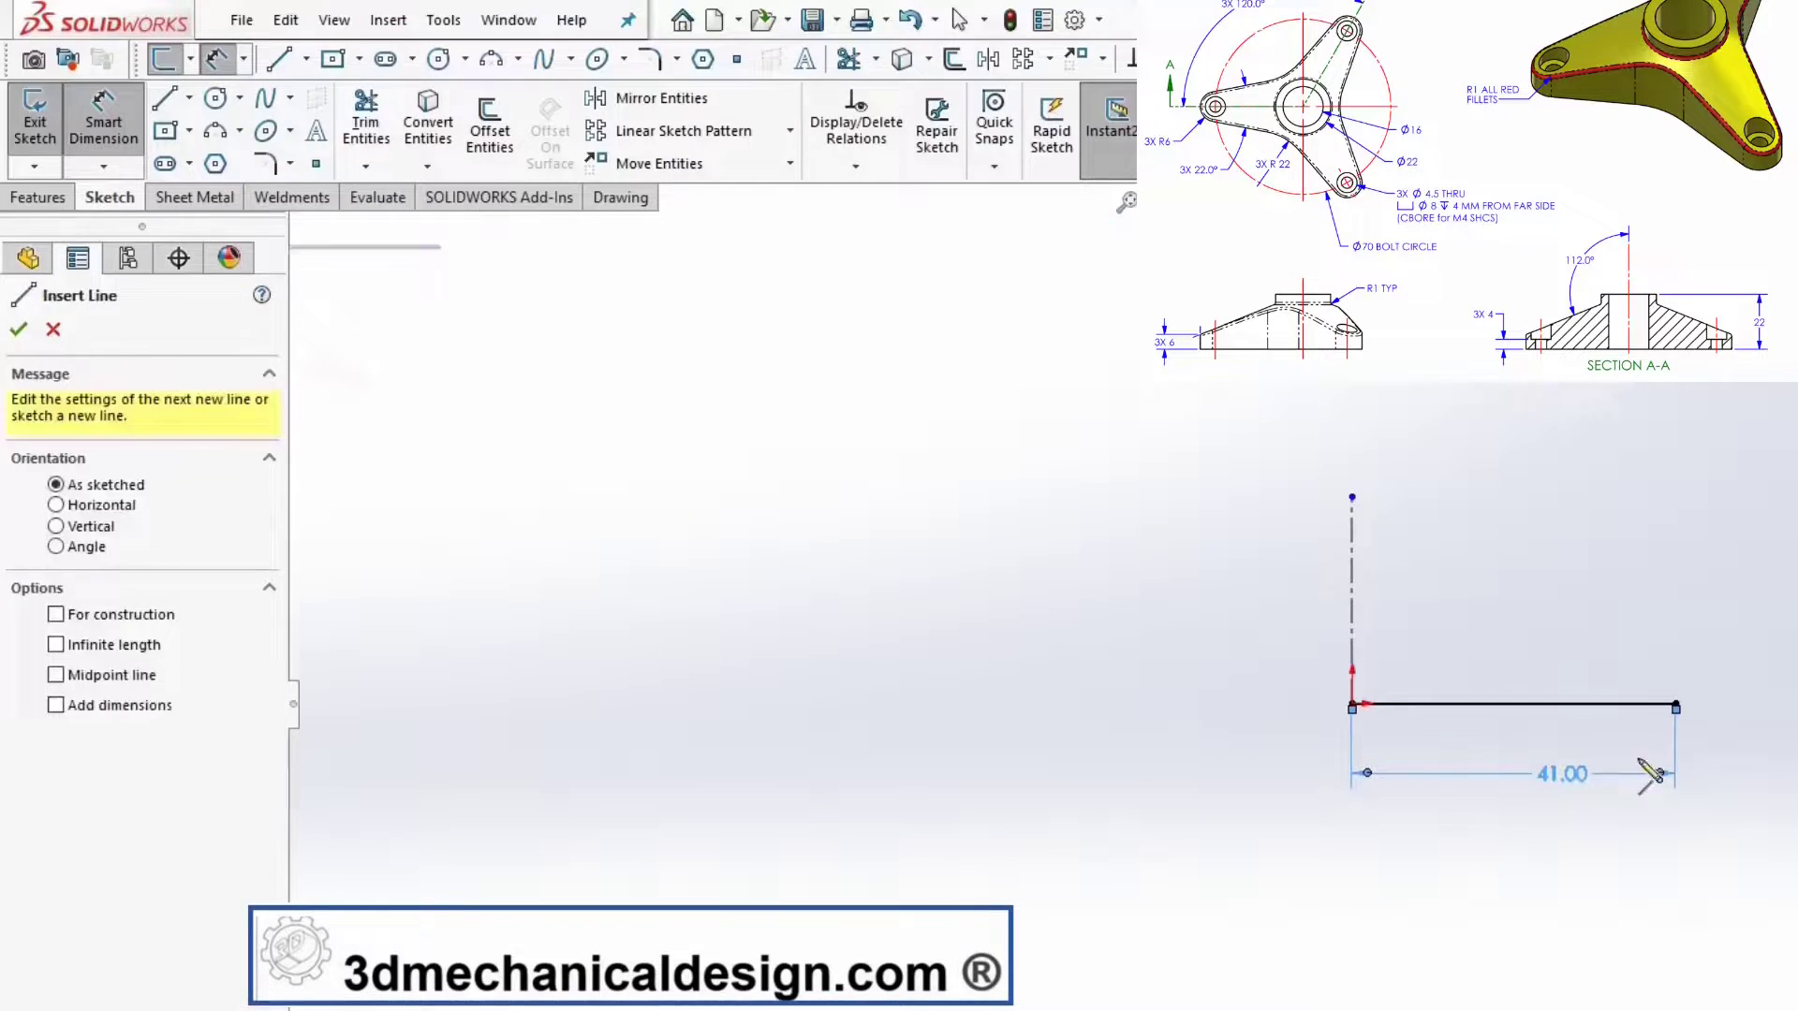
# - Draw a vertical line up from the base line's right end and dimension it 6 mm
pyautogui.click(1675, 705)
pyautogui.click(1675, 649)
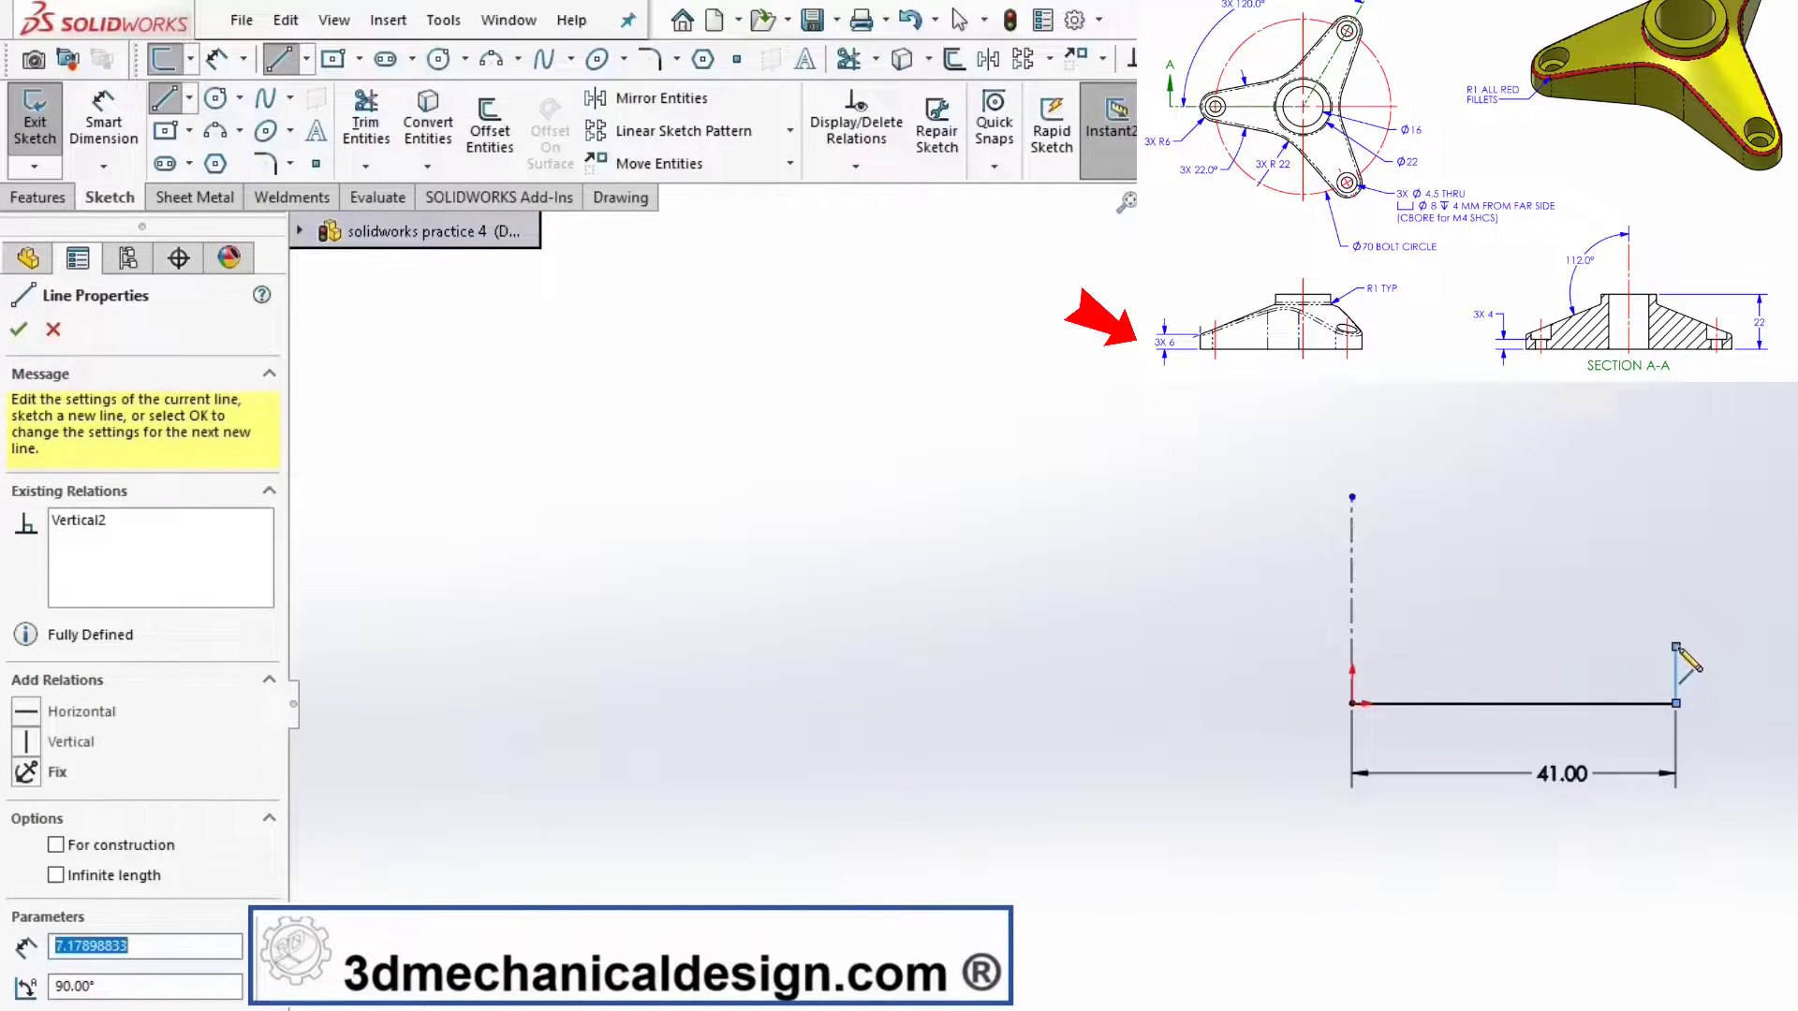
pyautogui.press('s')
pyautogui.click(1755, 677)
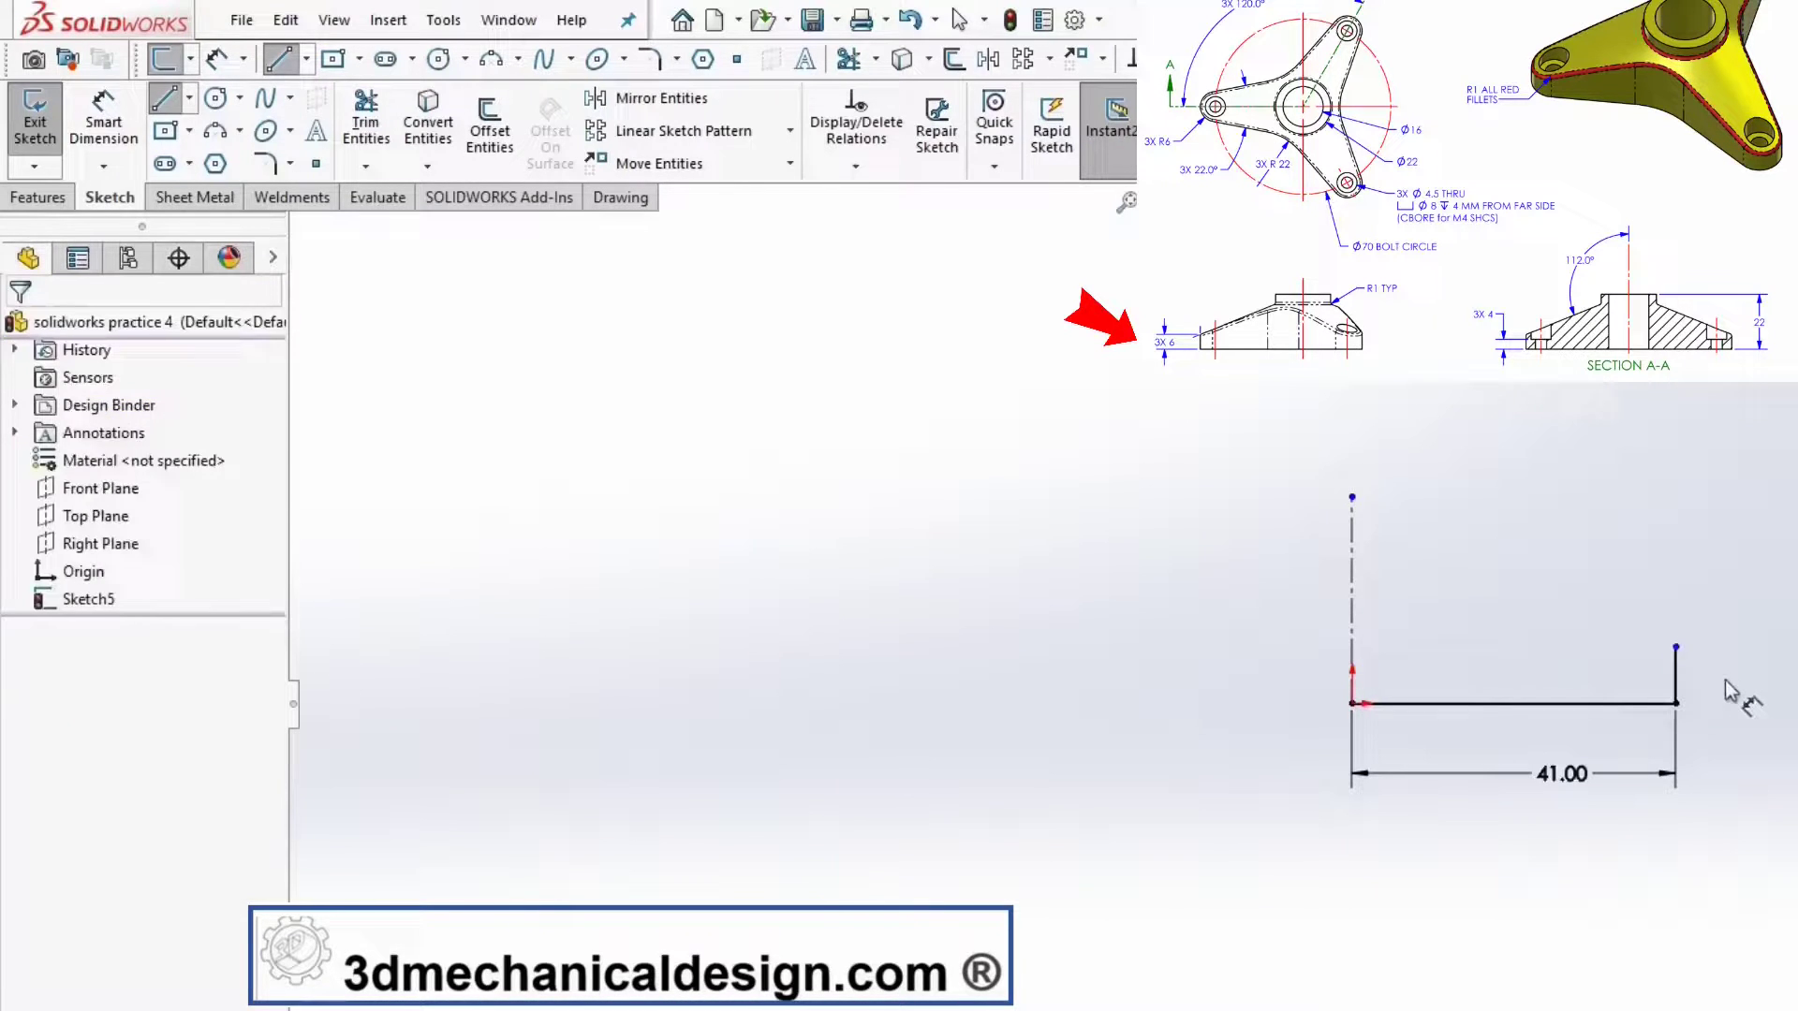
pyautogui.click(1676, 677)
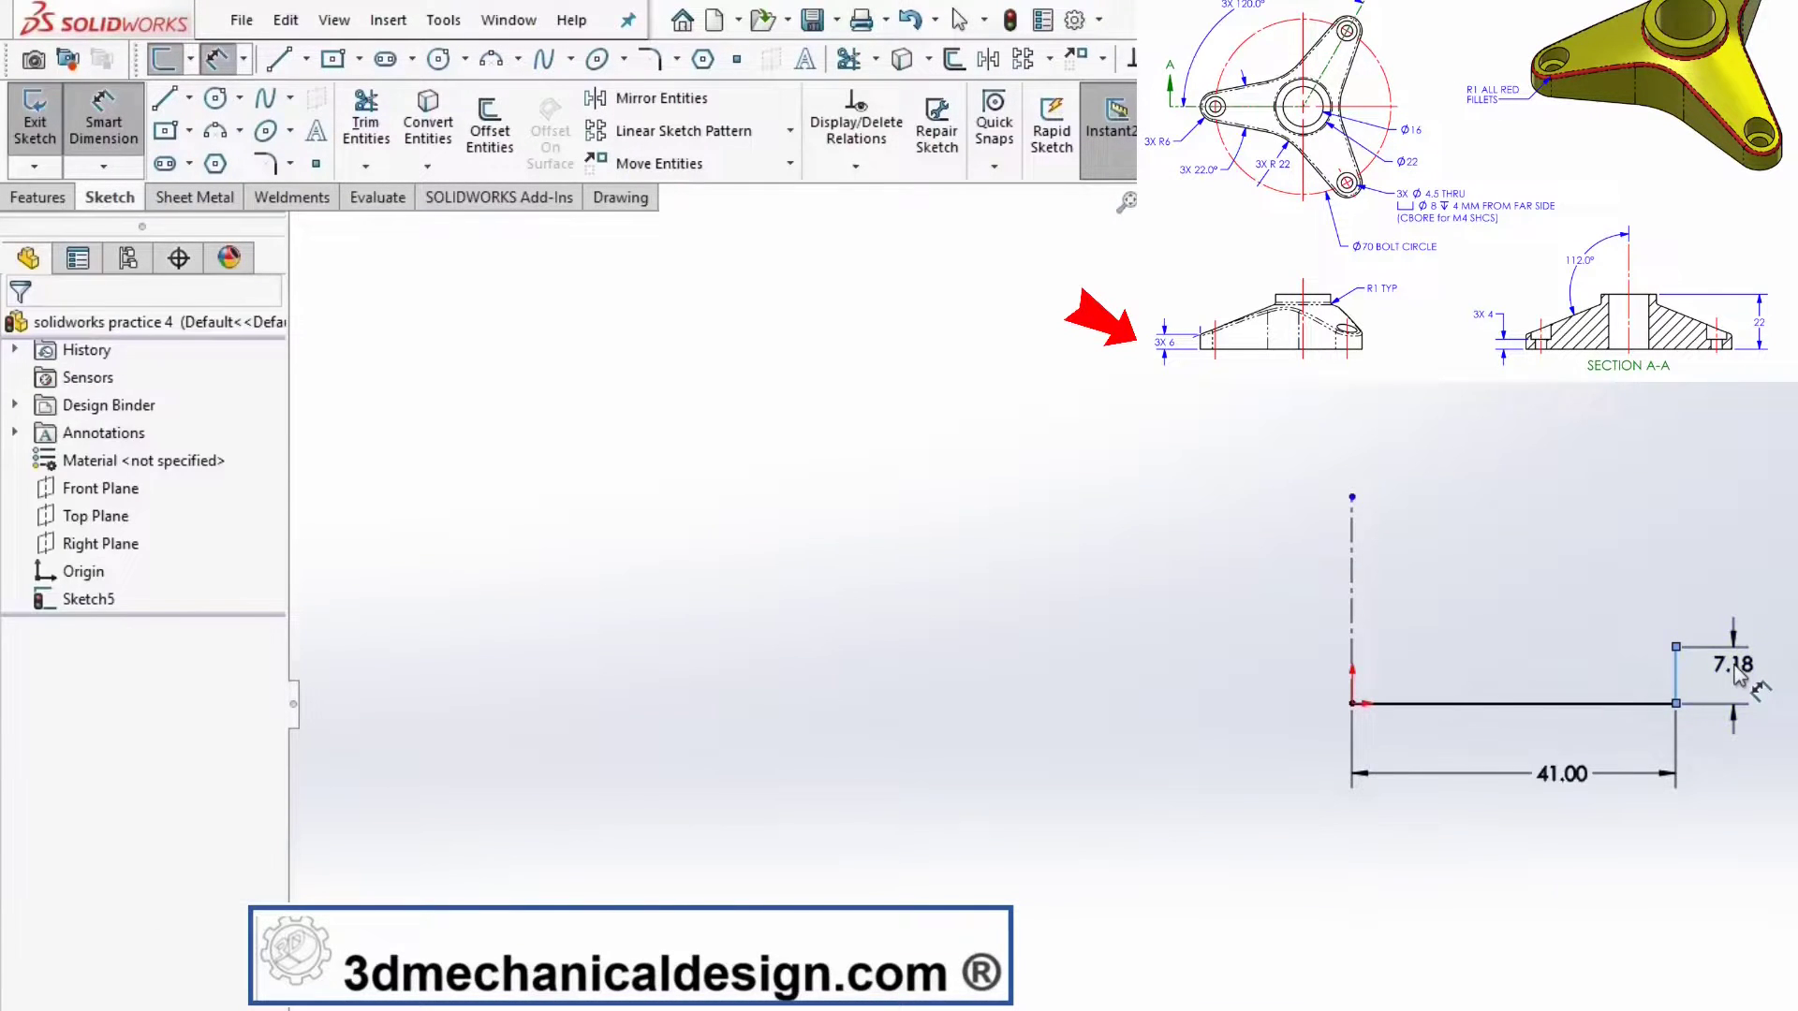
pyautogui.click(1728, 667)
pyautogui.write('6')
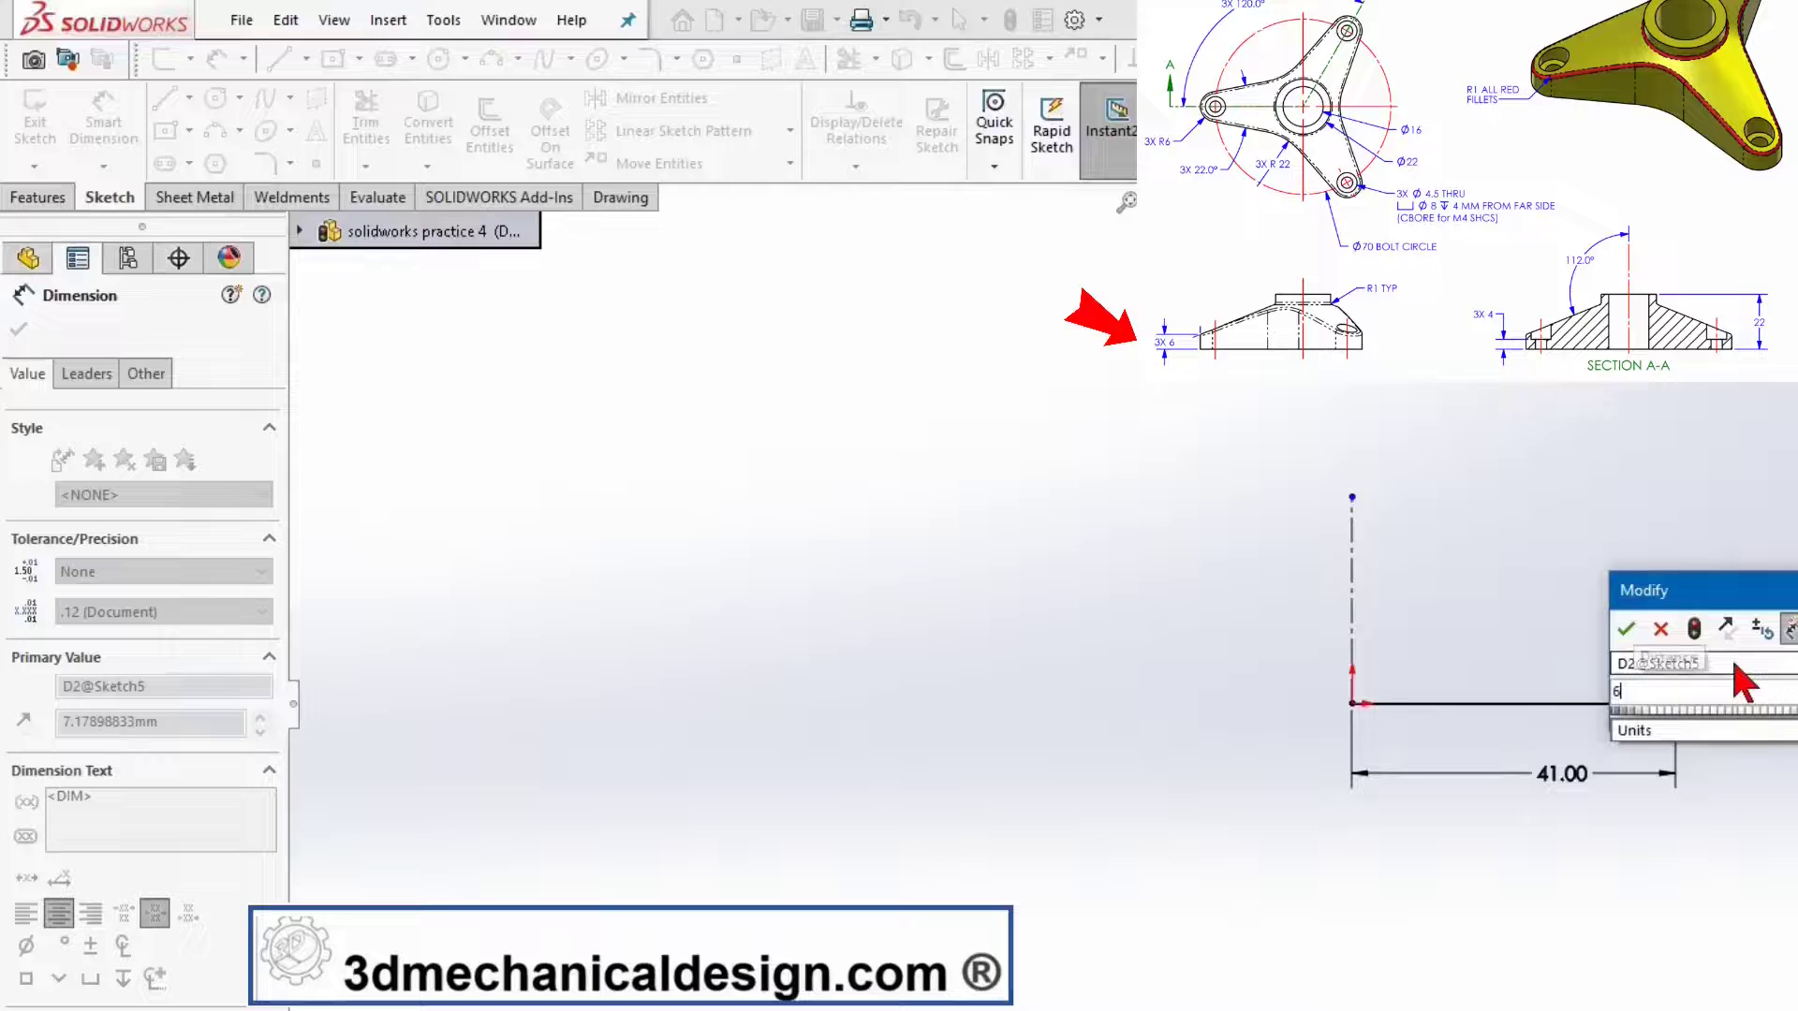
pyautogui.click(1629, 631)
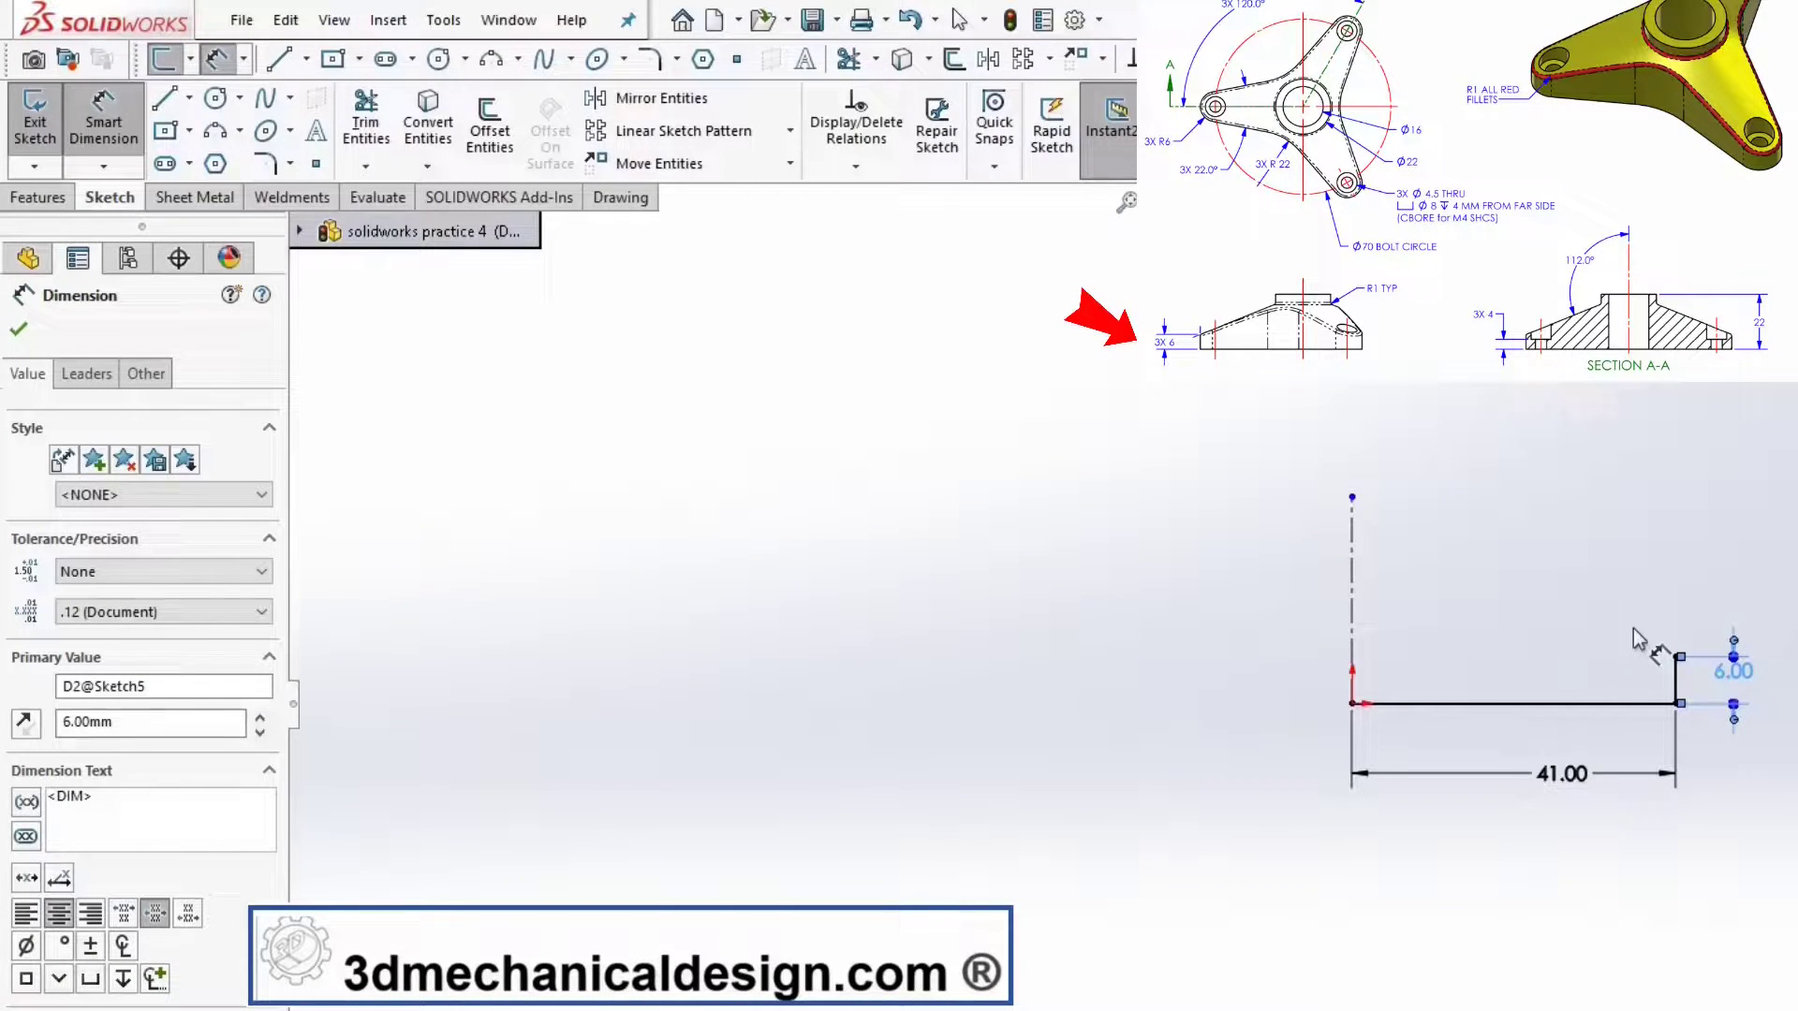
pyautogui.press('s')
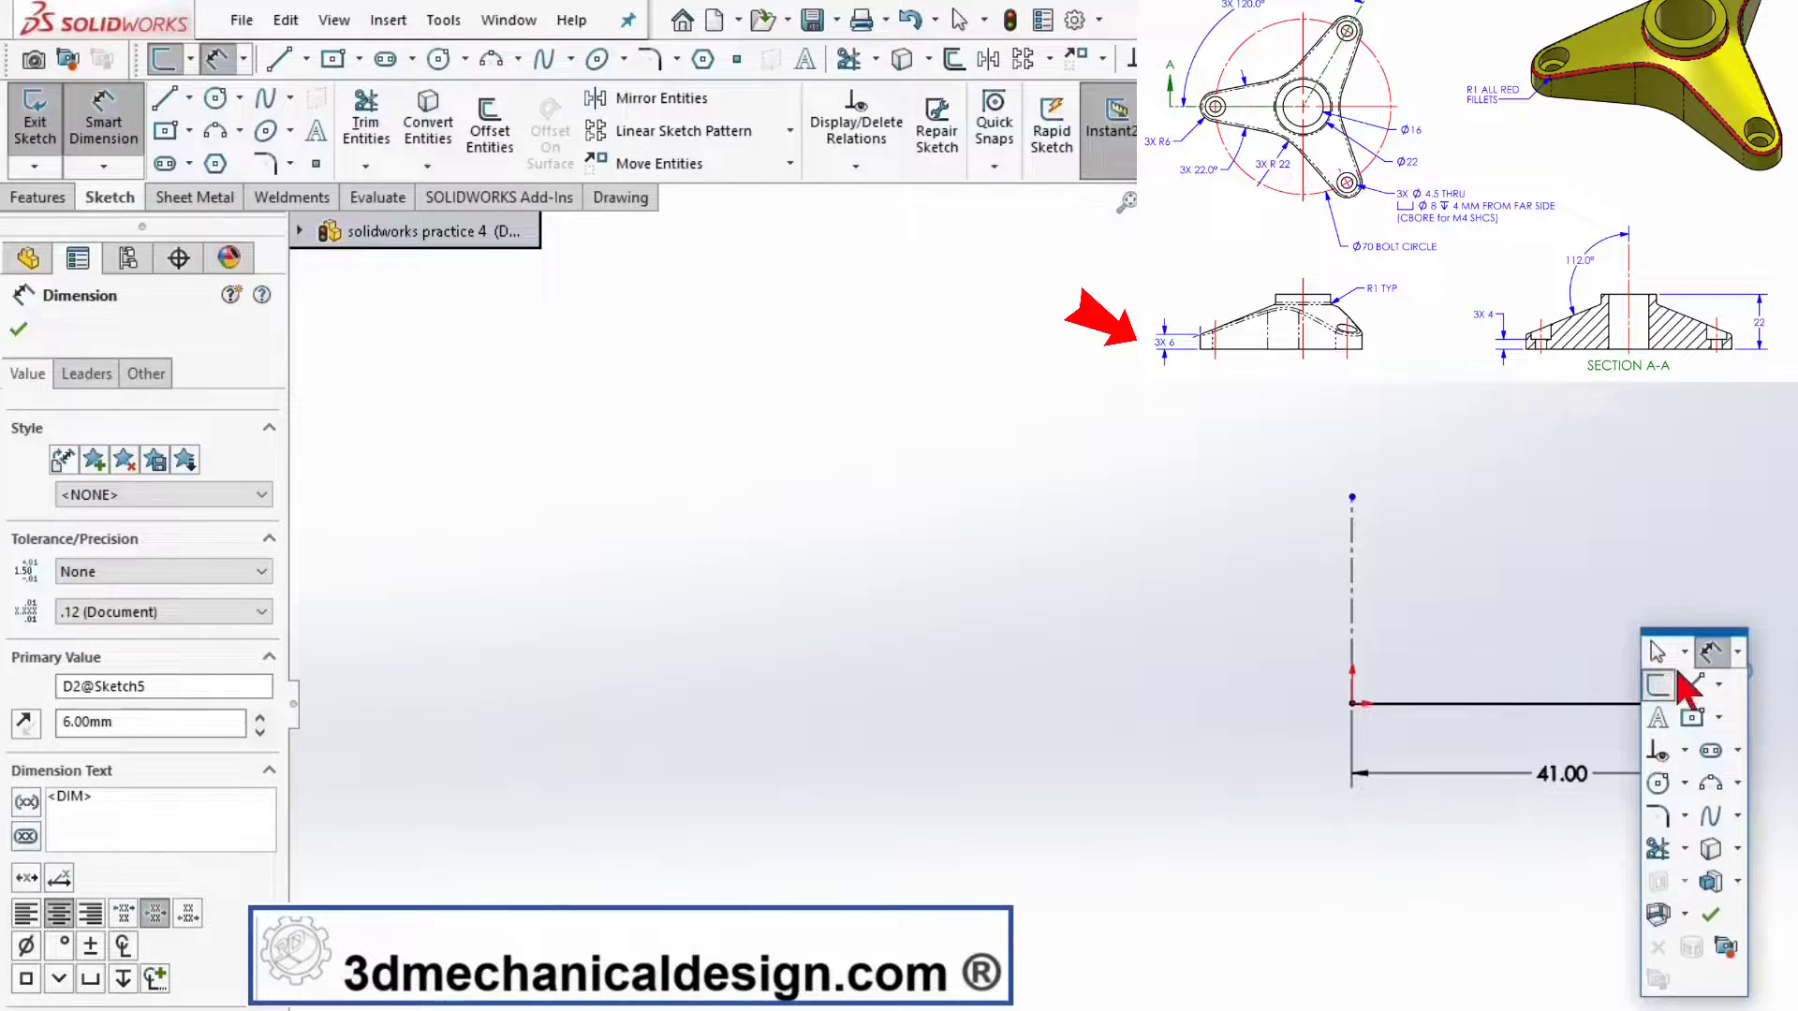
# - Draw a horizontal top line from the centerline's top end and dimension it 11 mm
pyautogui.click(1696, 689)
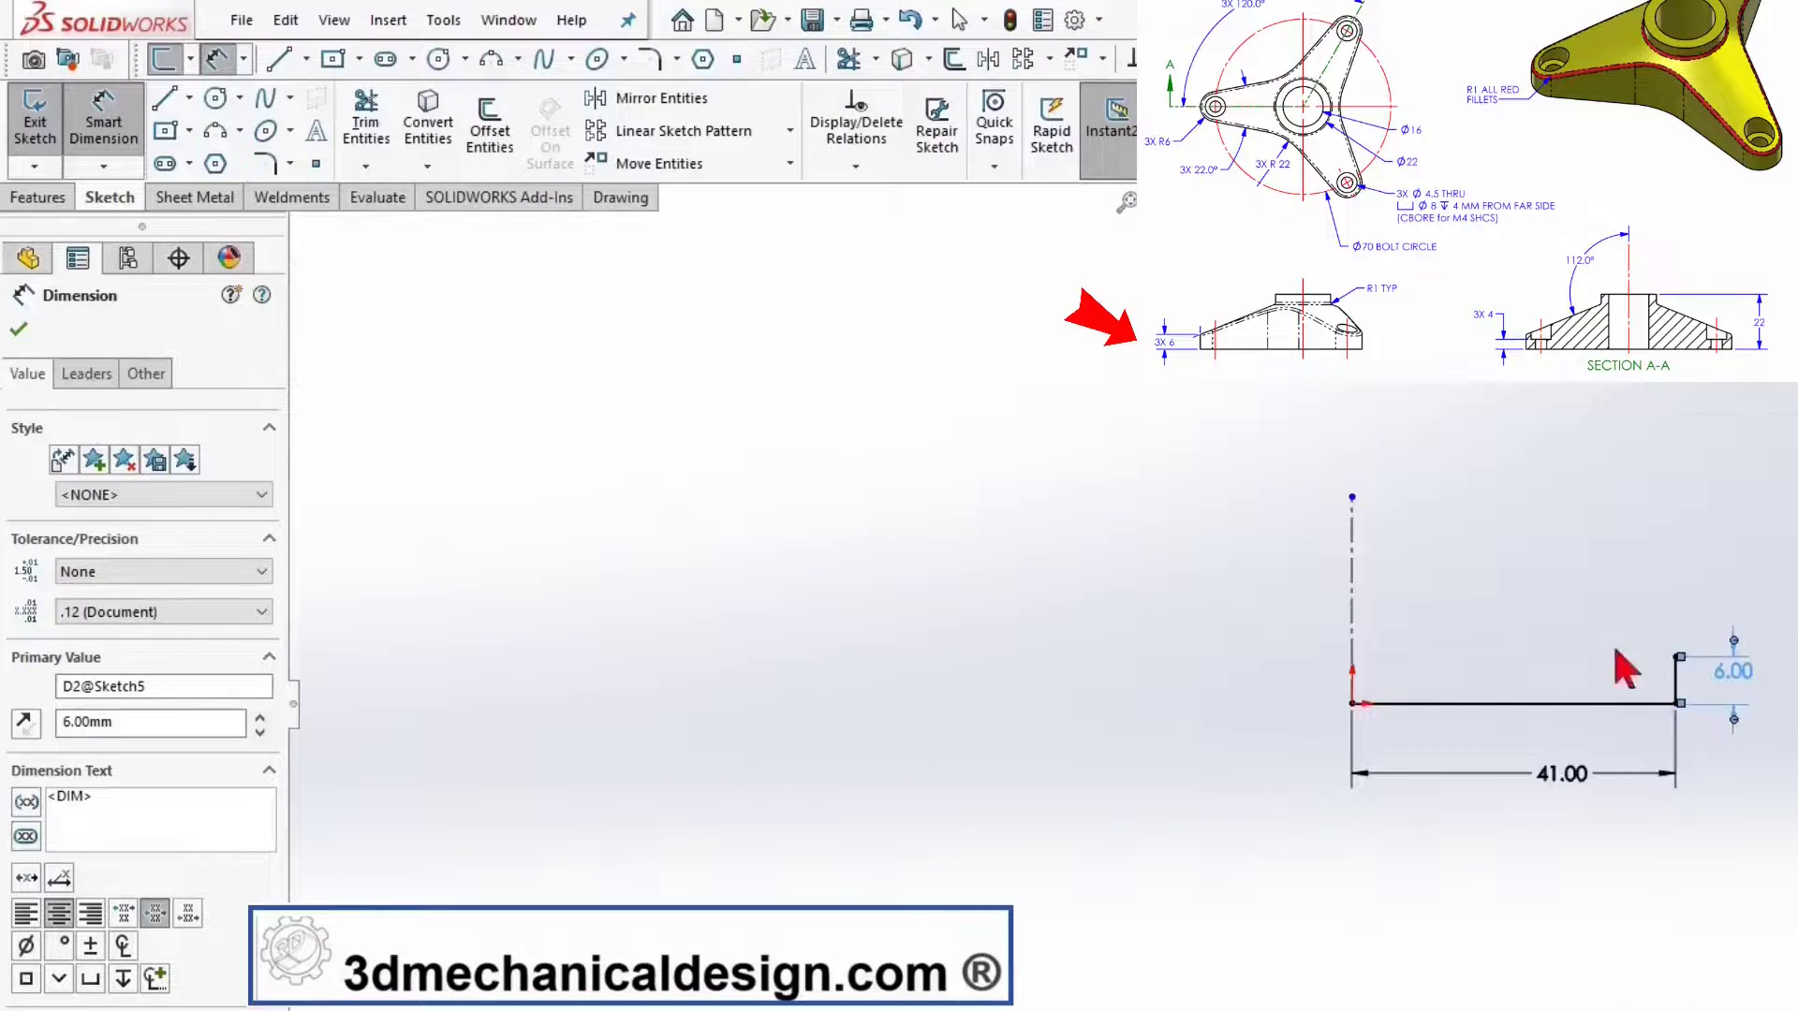
pyautogui.click(1351, 498)
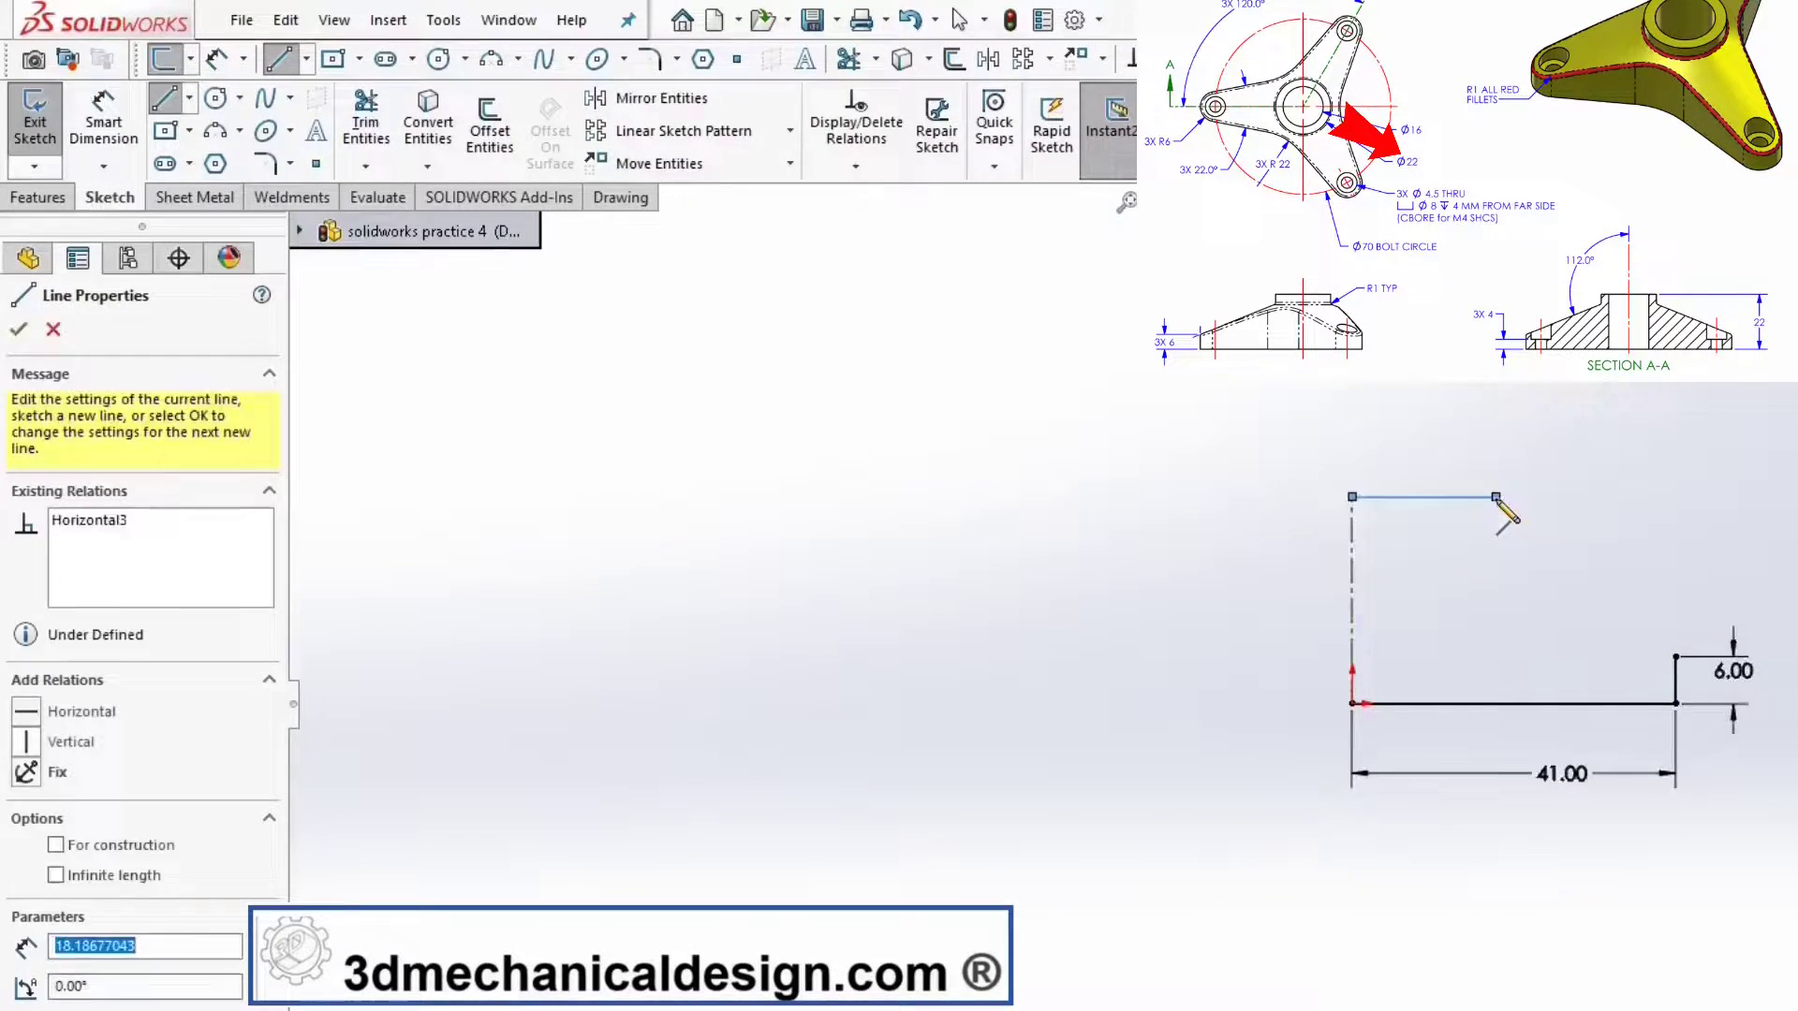
pyautogui.press('s')
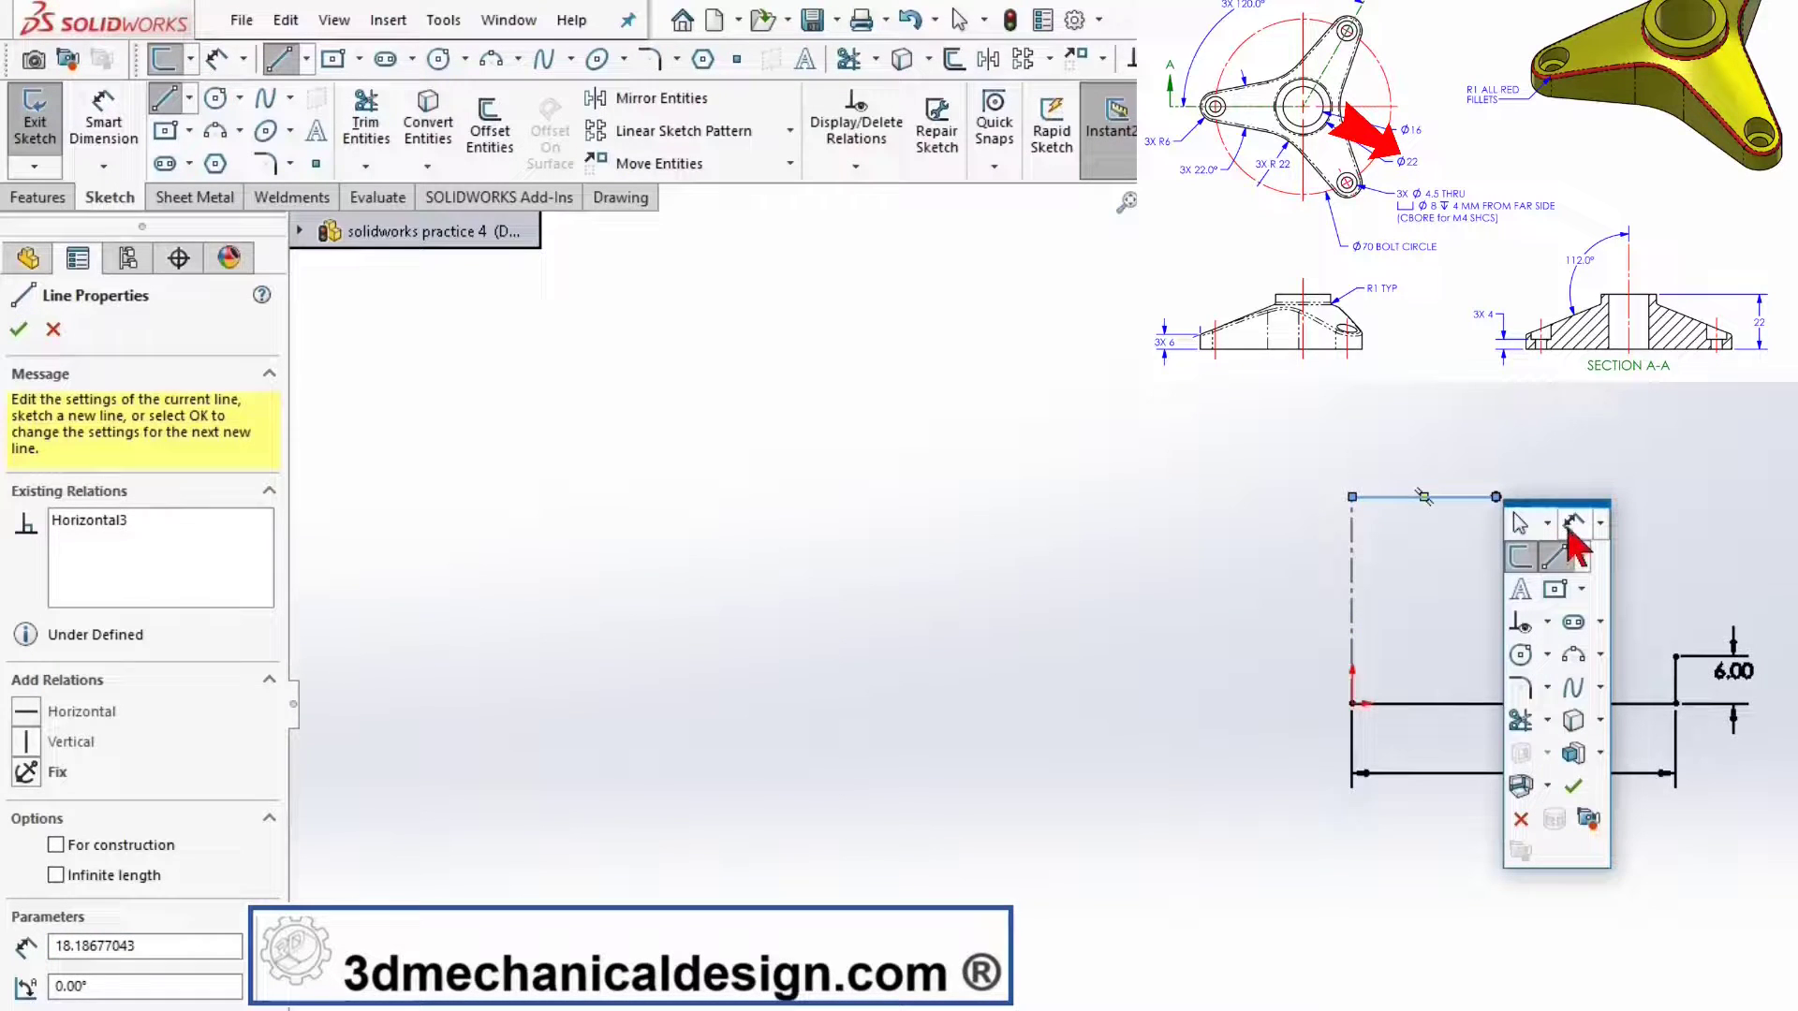
pyautogui.click(1569, 525)
pyautogui.click(1448, 497)
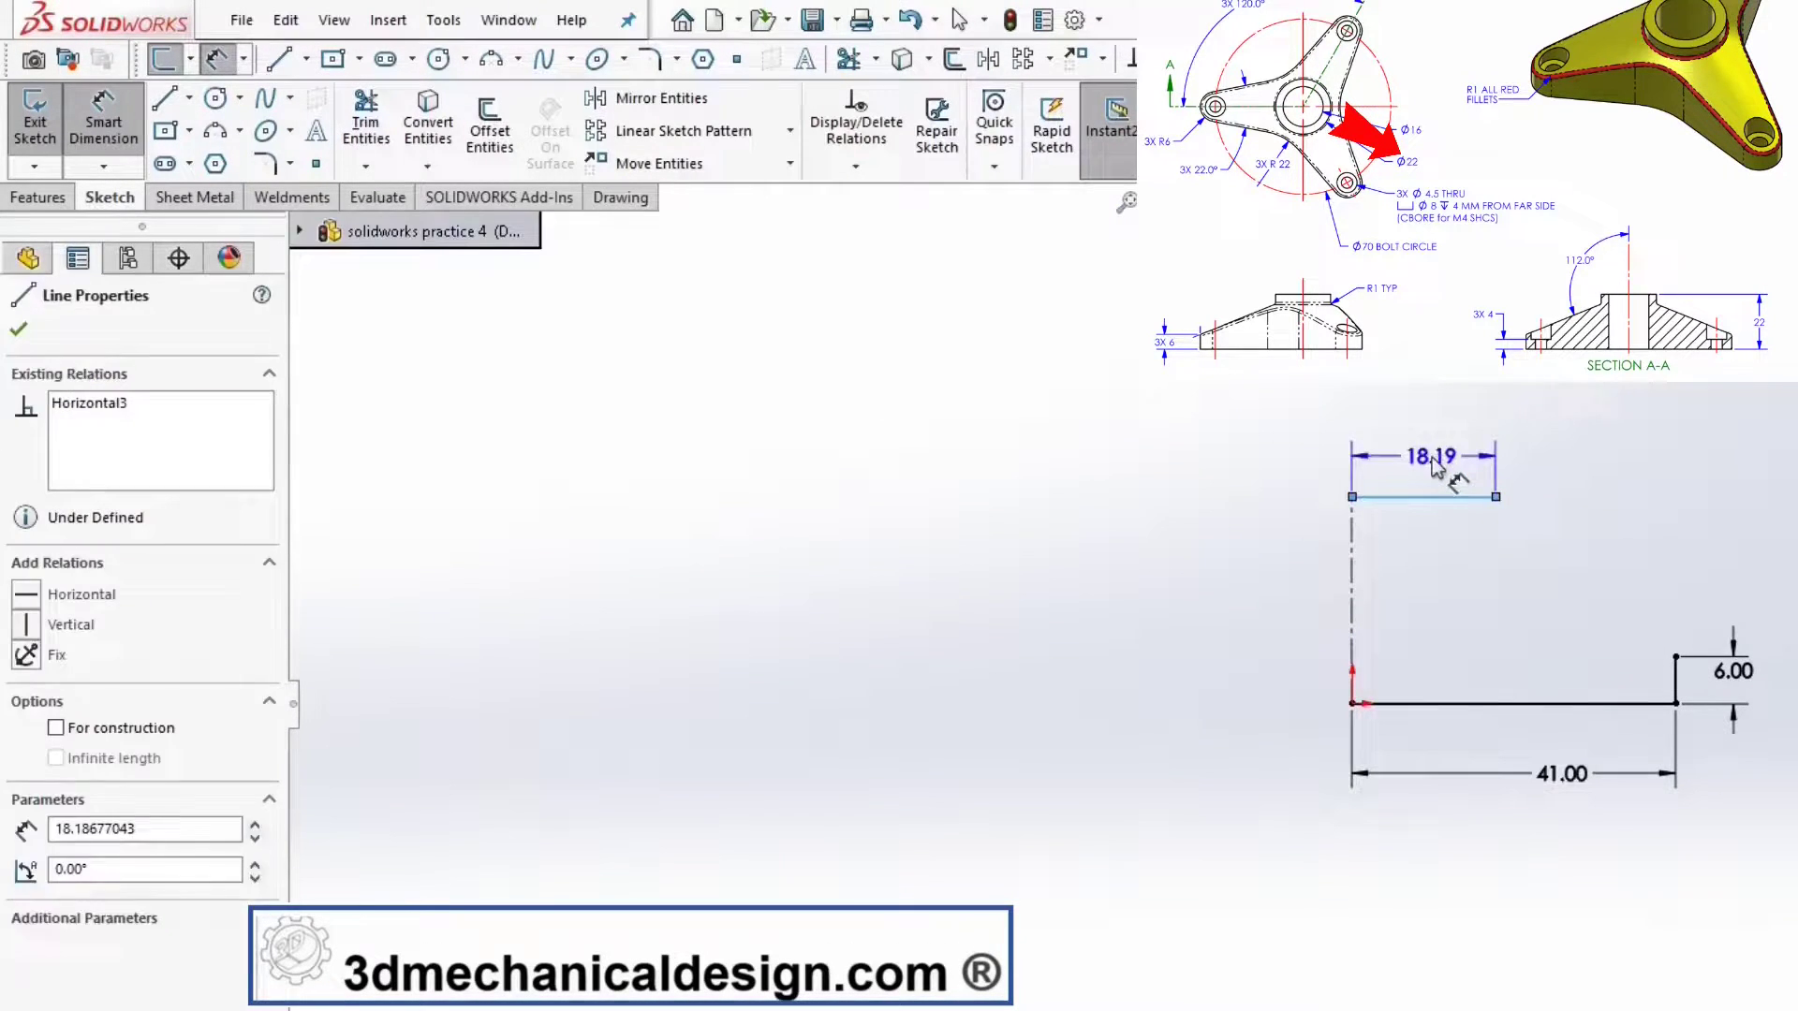
pyautogui.click(1438, 466)
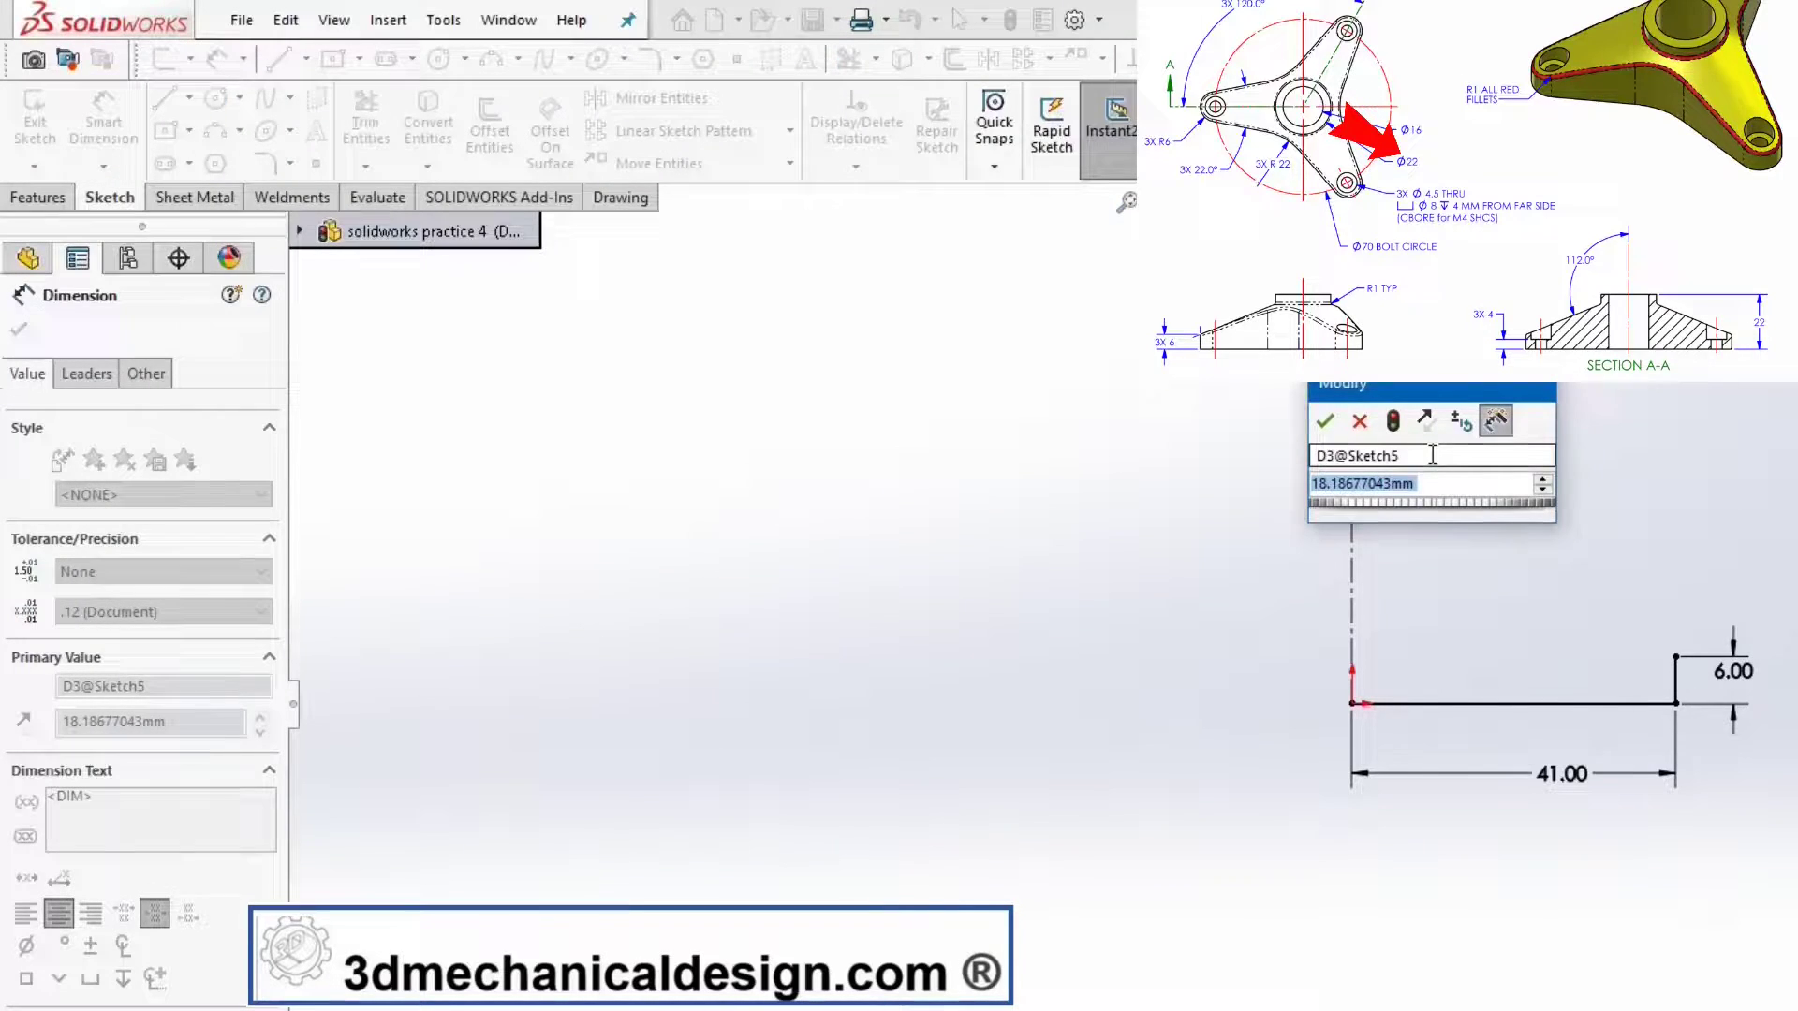
pyautogui.write('11')
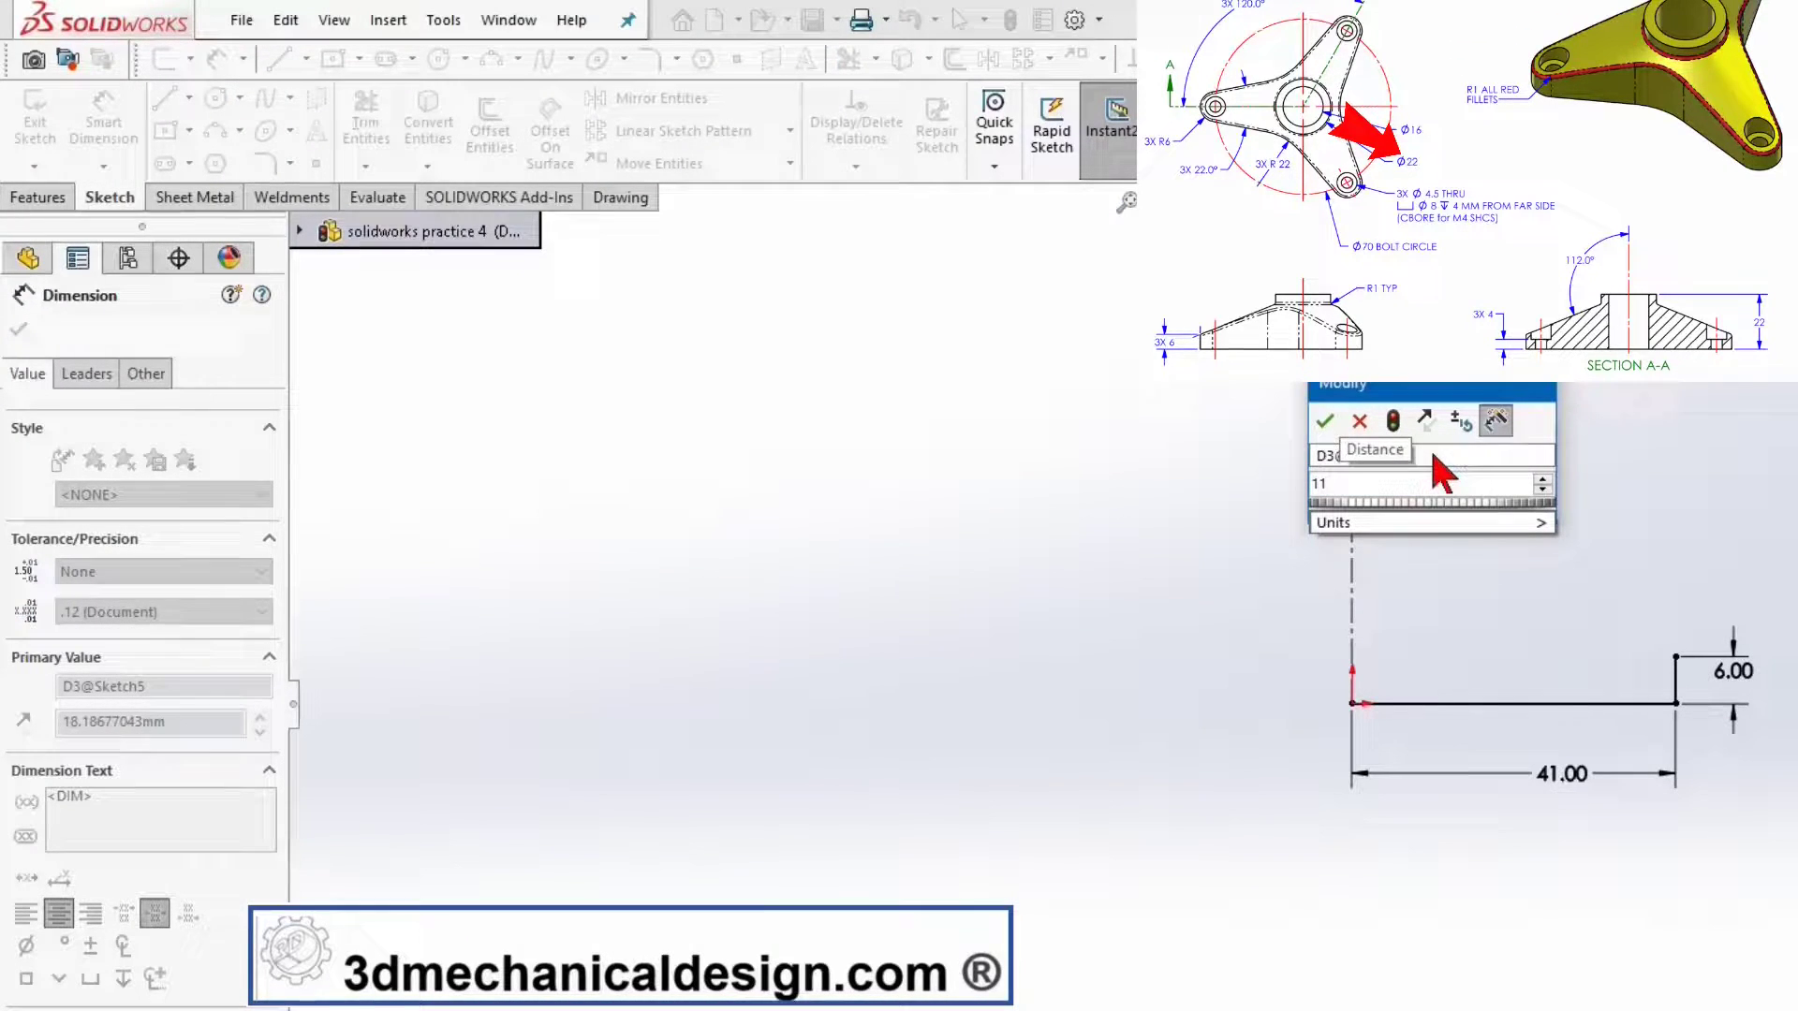
pyautogui.click(1325, 423)
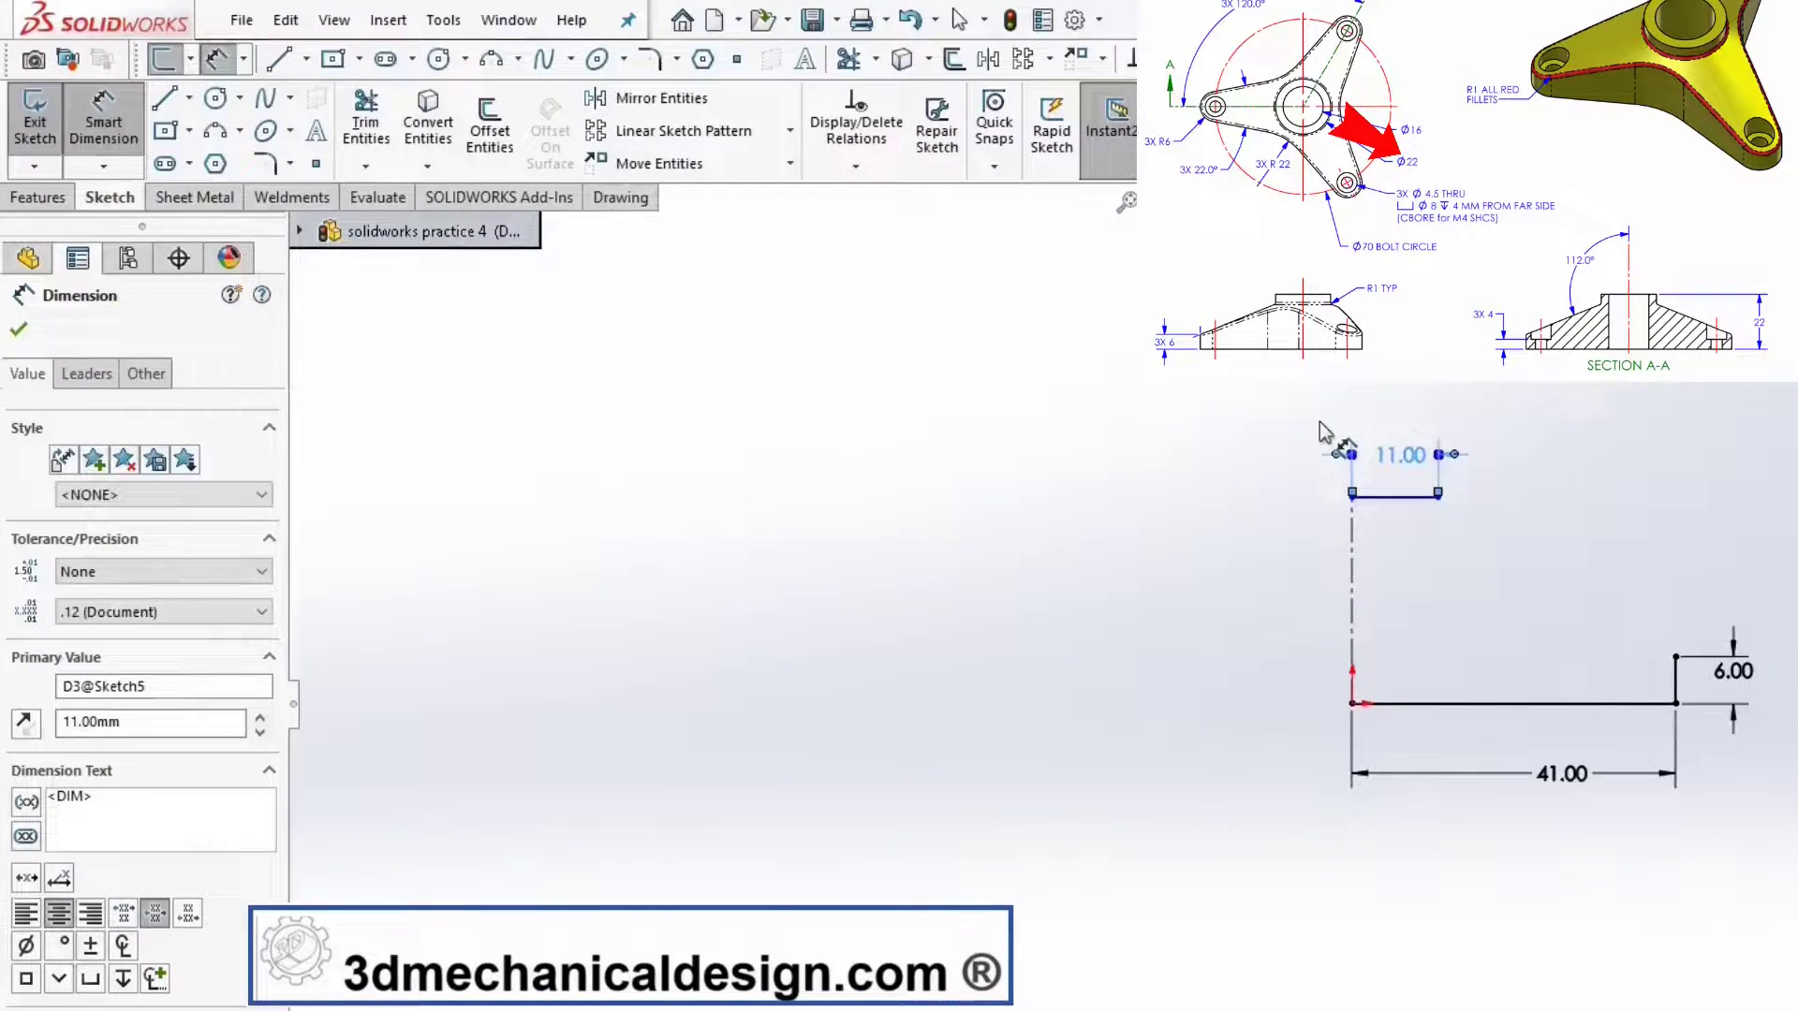
pyautogui.rightClick(1319, 425)
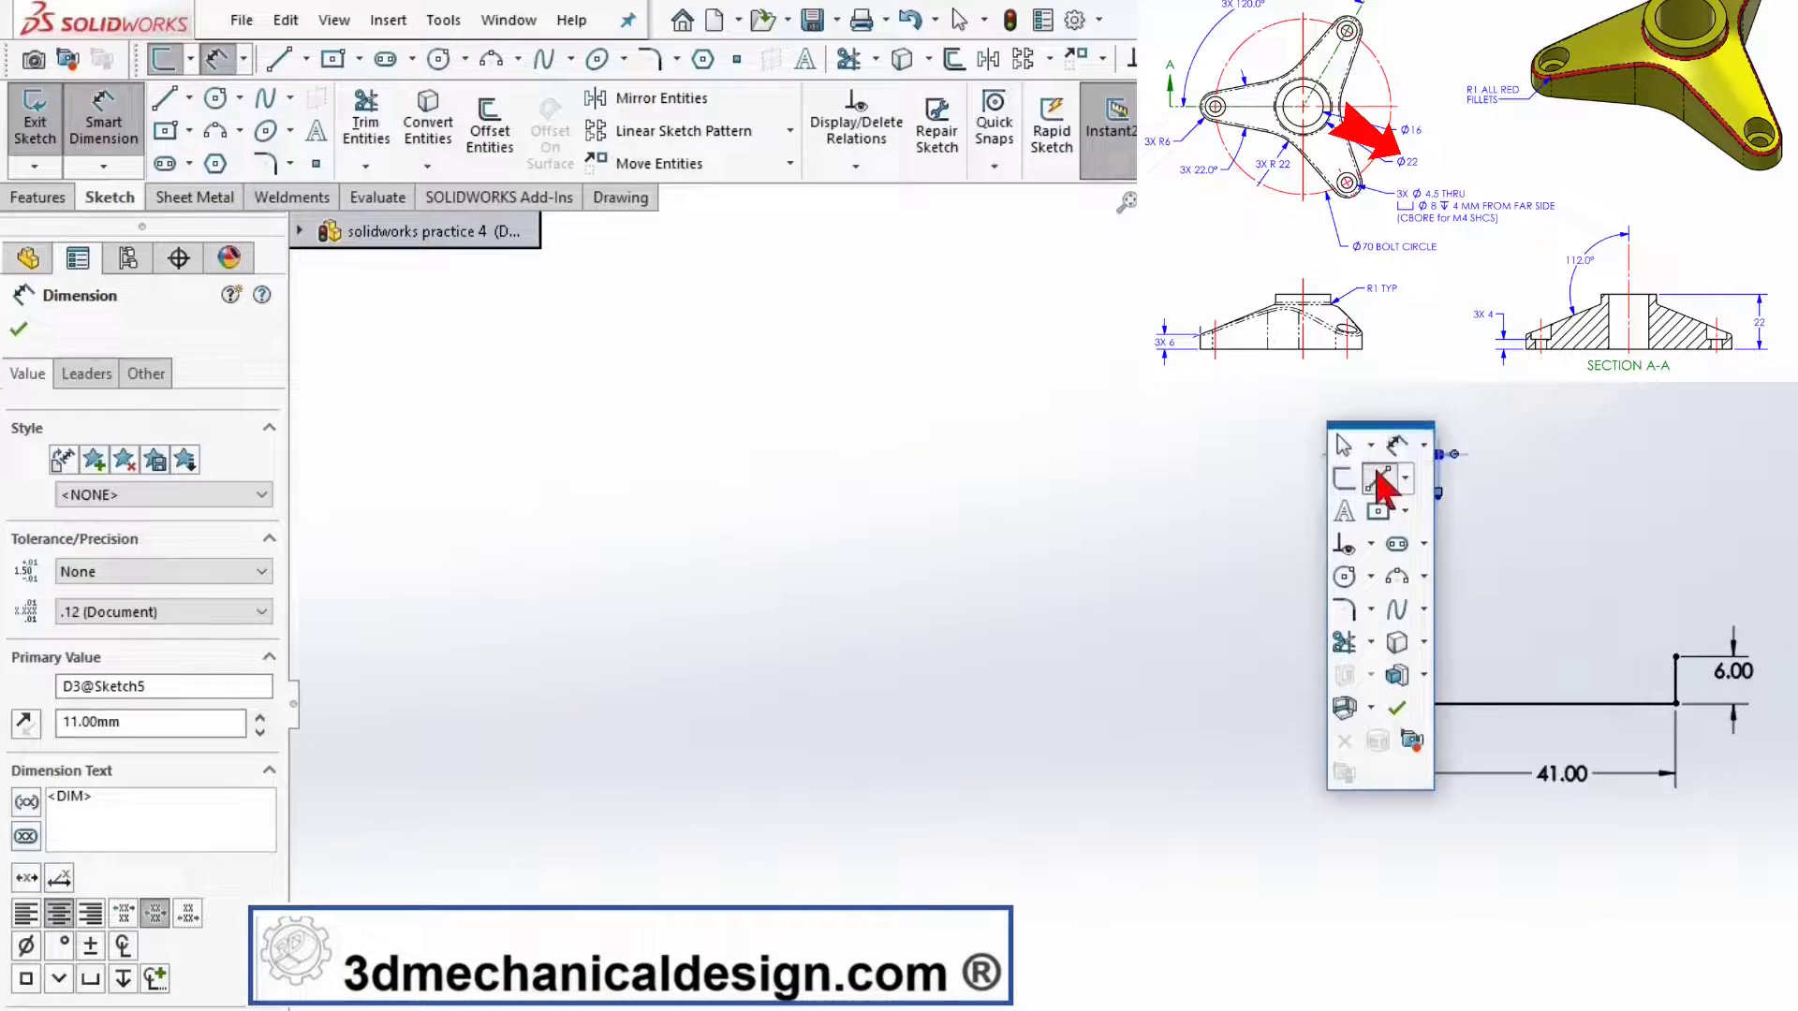
pyautogui.click(1376, 482)
pyautogui.press('Escape')
pyautogui.press('s')
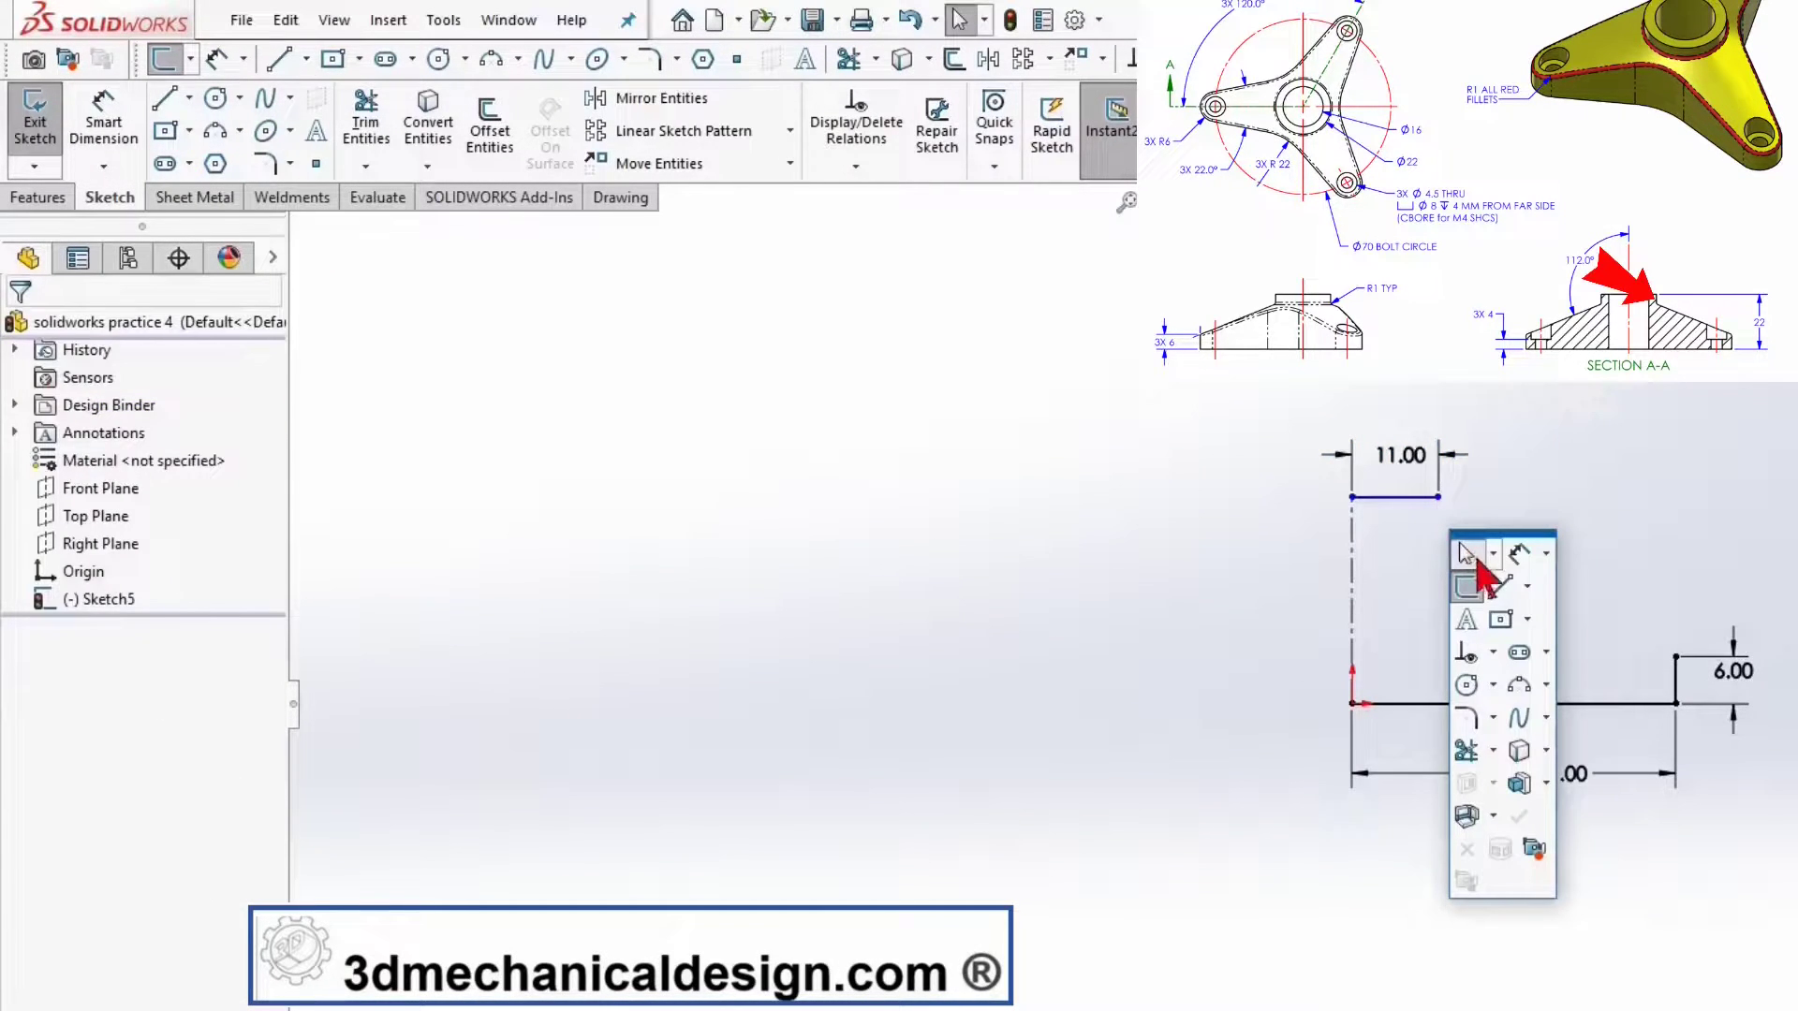
# - Draw a short vertical line down from the end of the 11 mm top line
pyautogui.click(1504, 591)
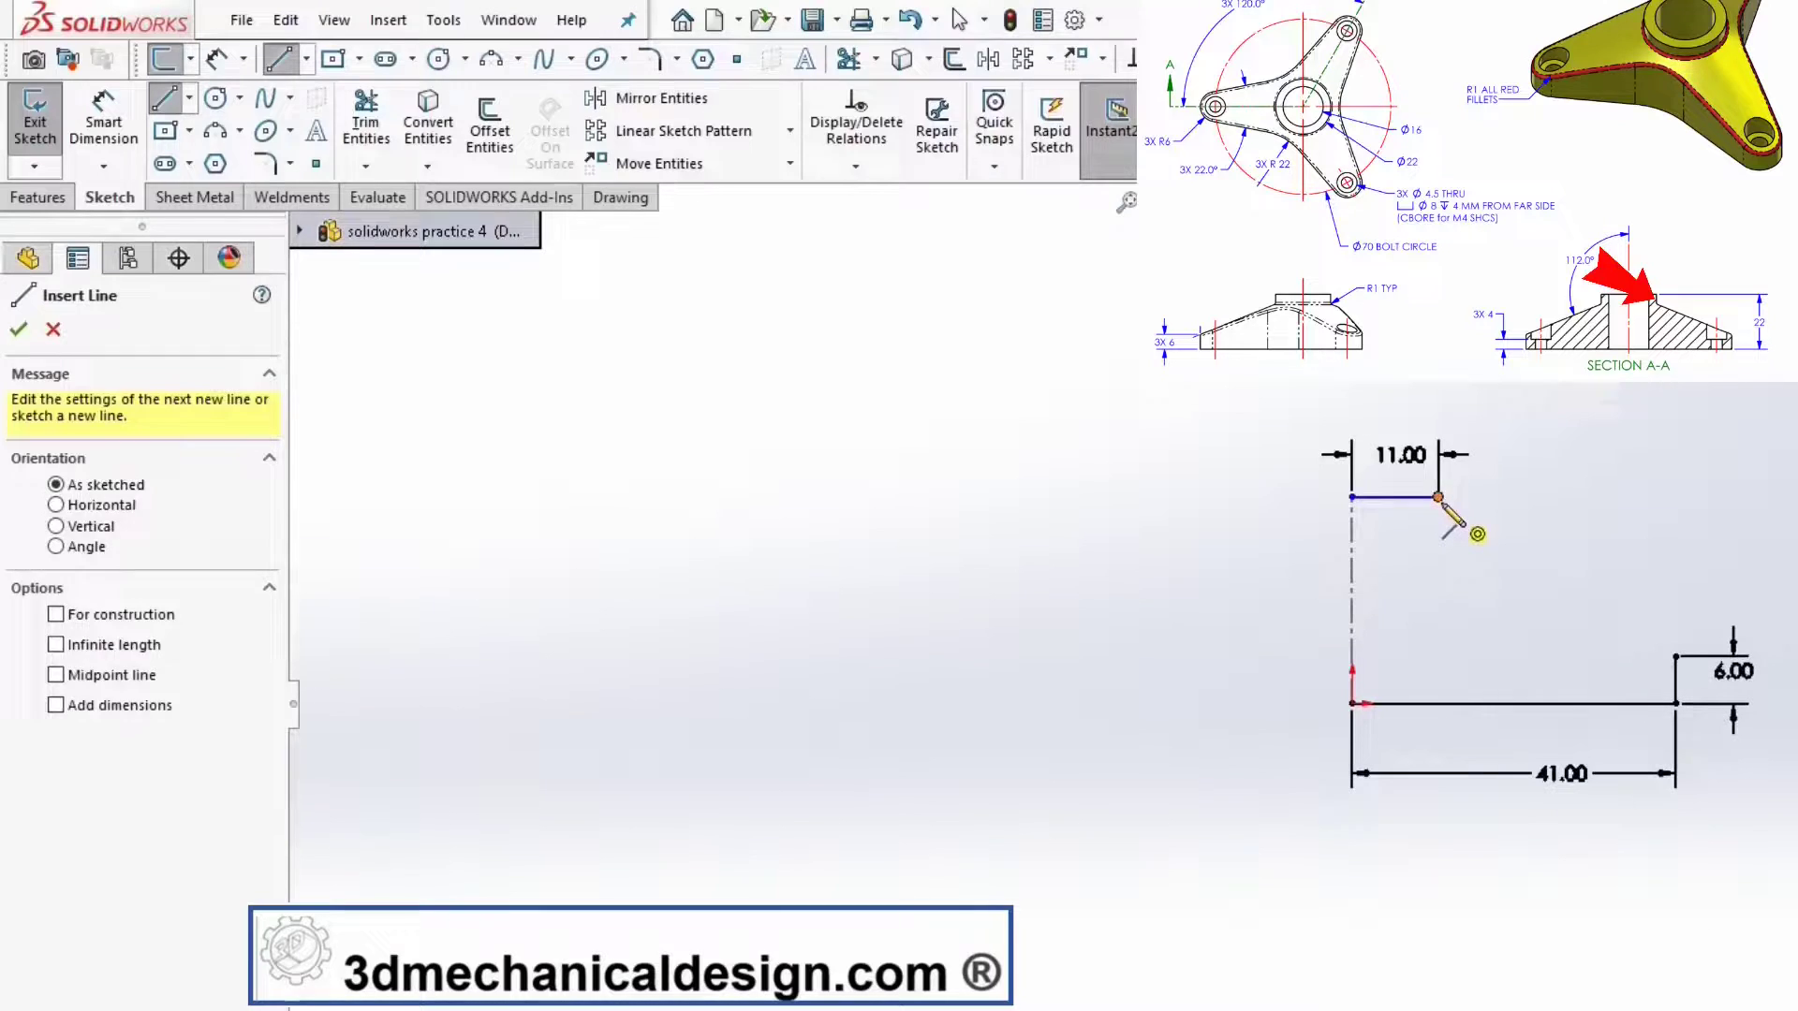
pyautogui.moveTo(1436, 495); pyautogui.dragTo(1437, 538)
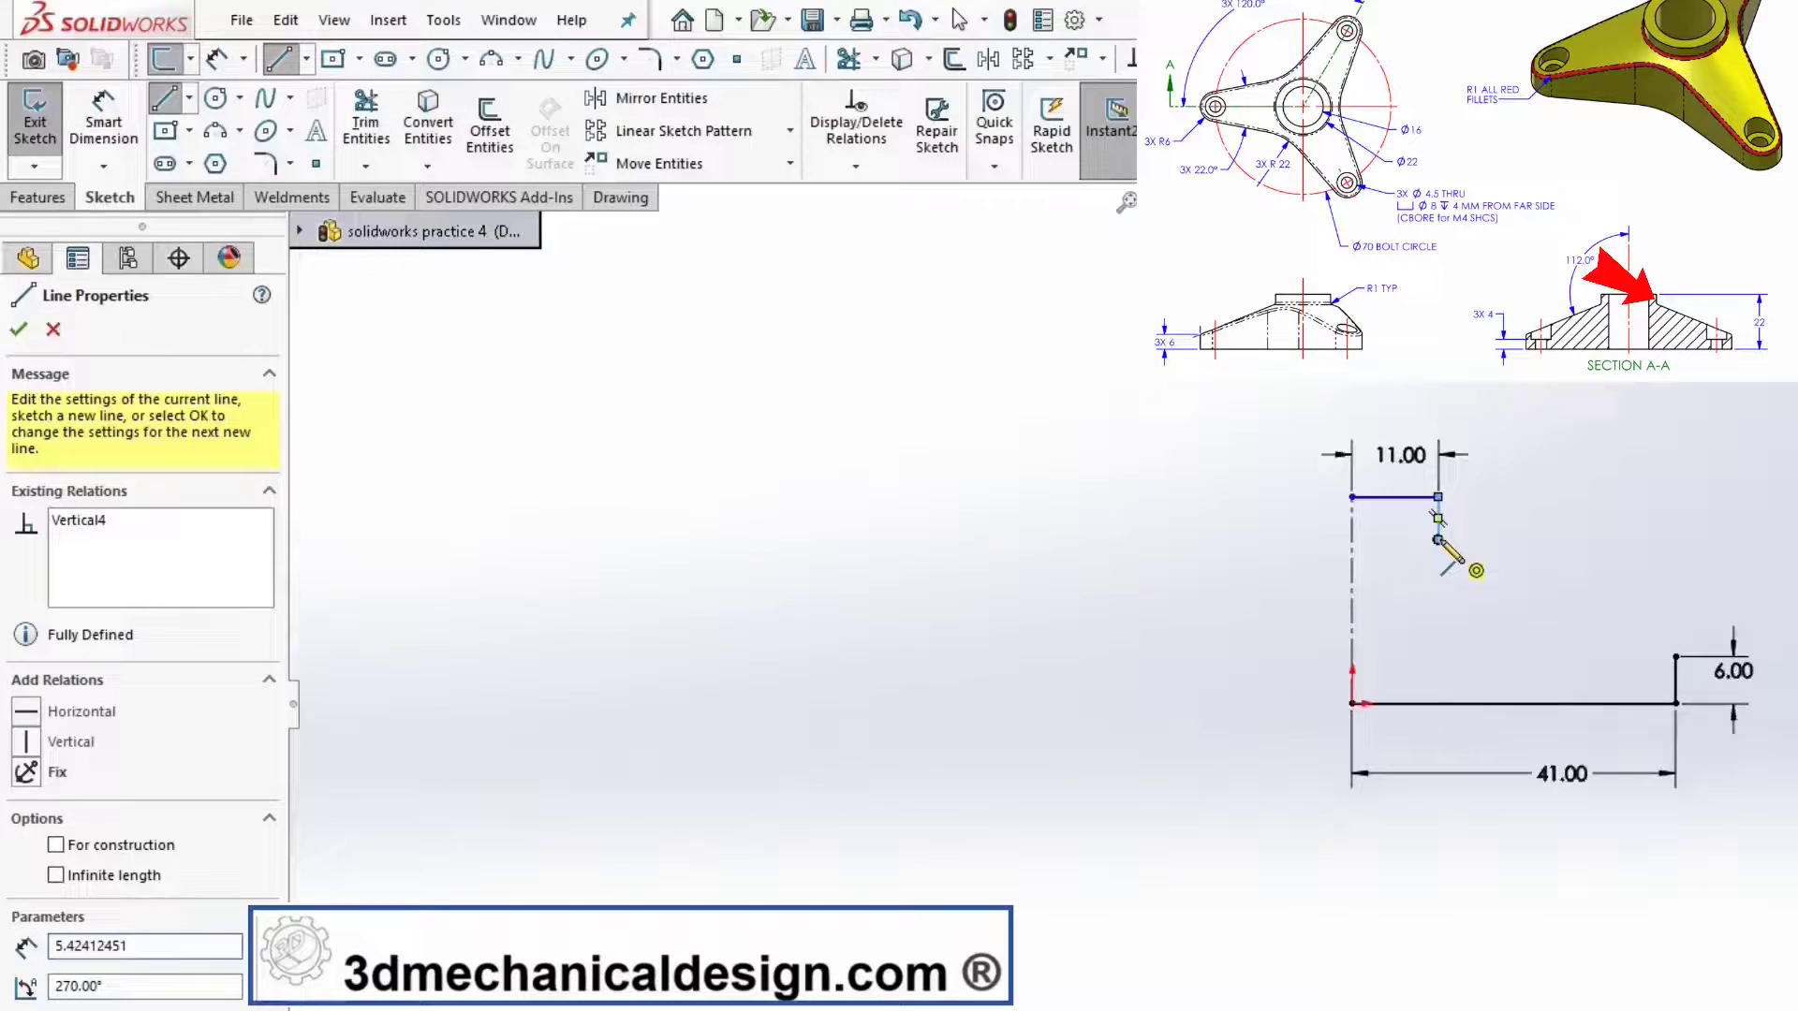
pyautogui.rightClick(1438, 538)
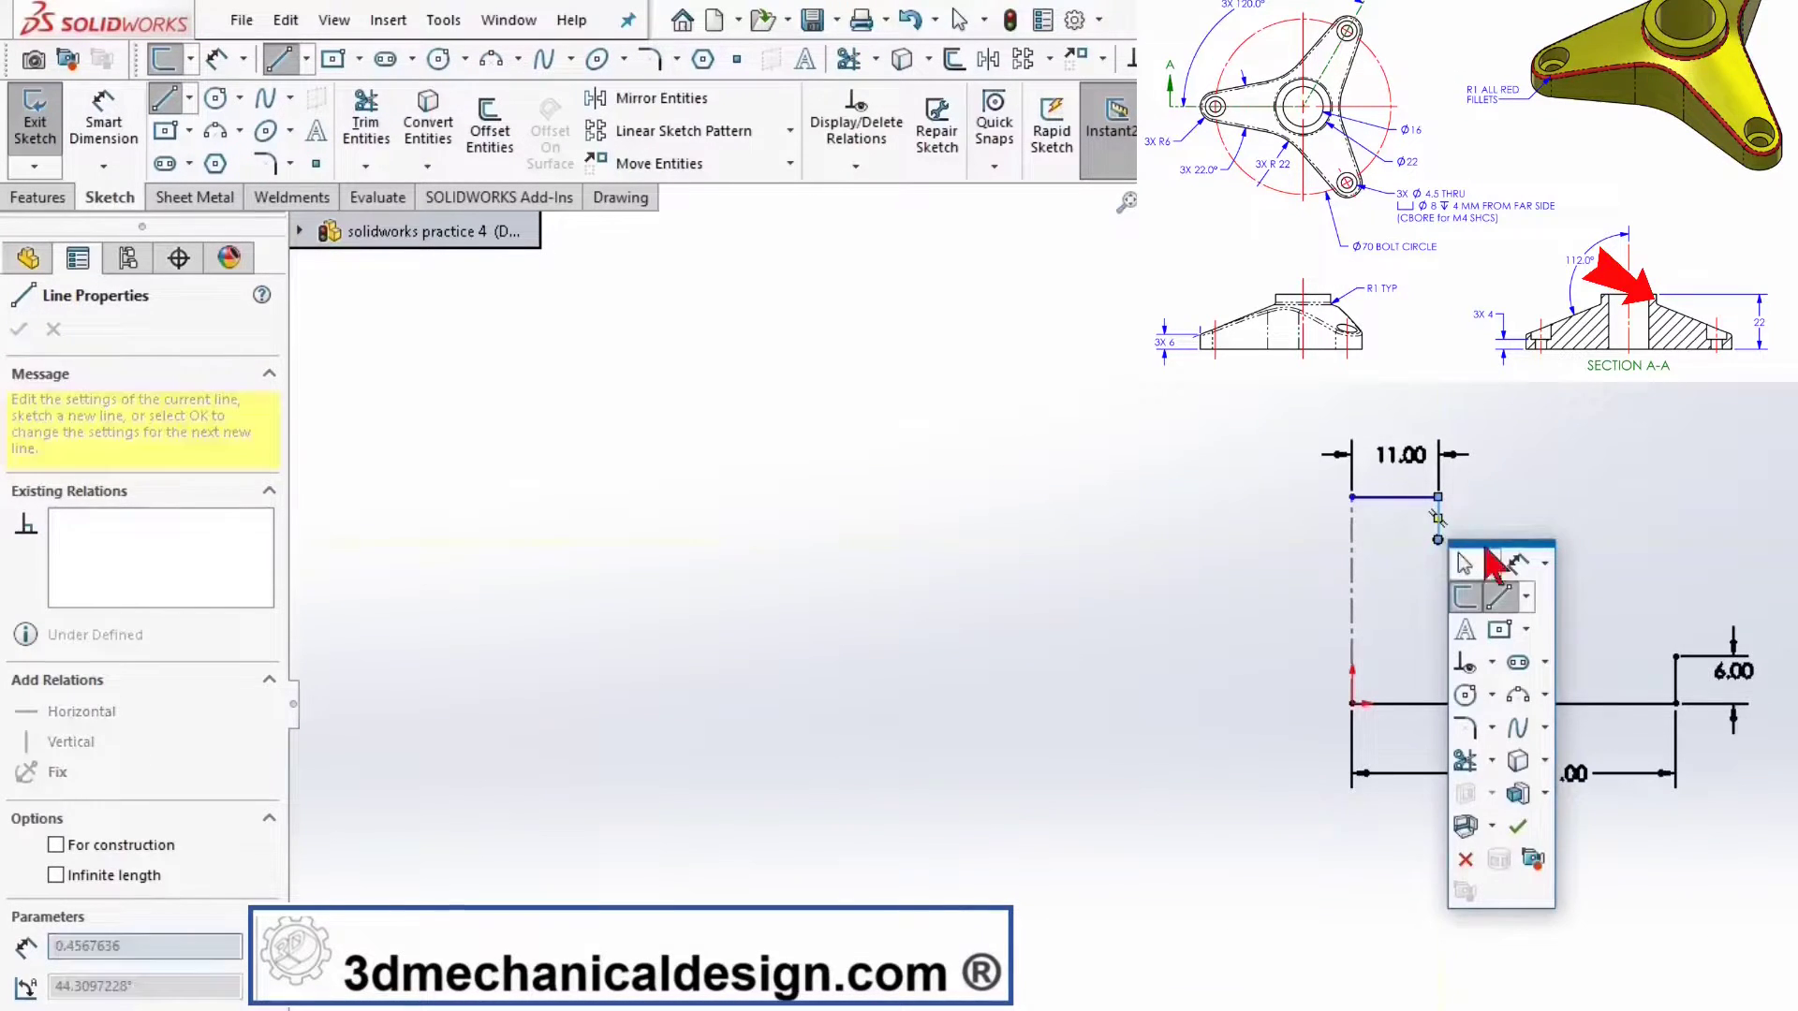
# - Dimension the top line 22 mm above the base line
pyautogui.click(1523, 573)
pyautogui.press('Escape')
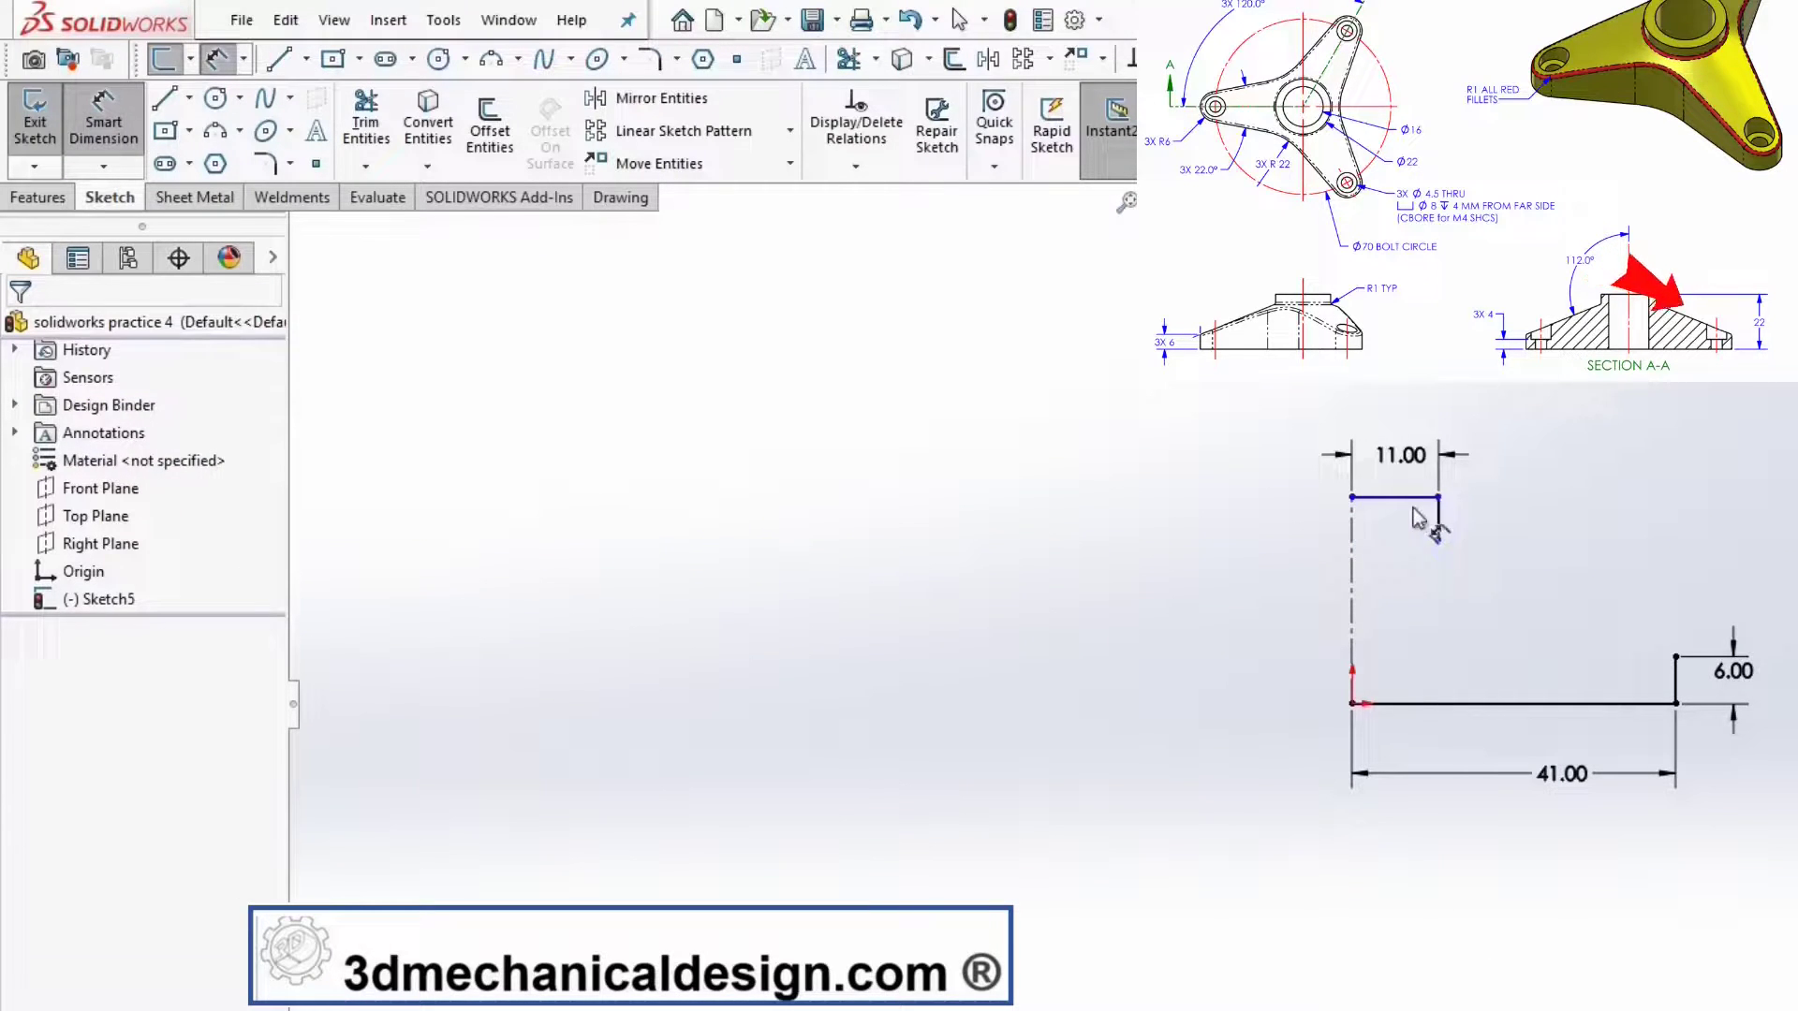
pyautogui.moveTo(1405, 517); pyautogui.dragTo(1416, 711)
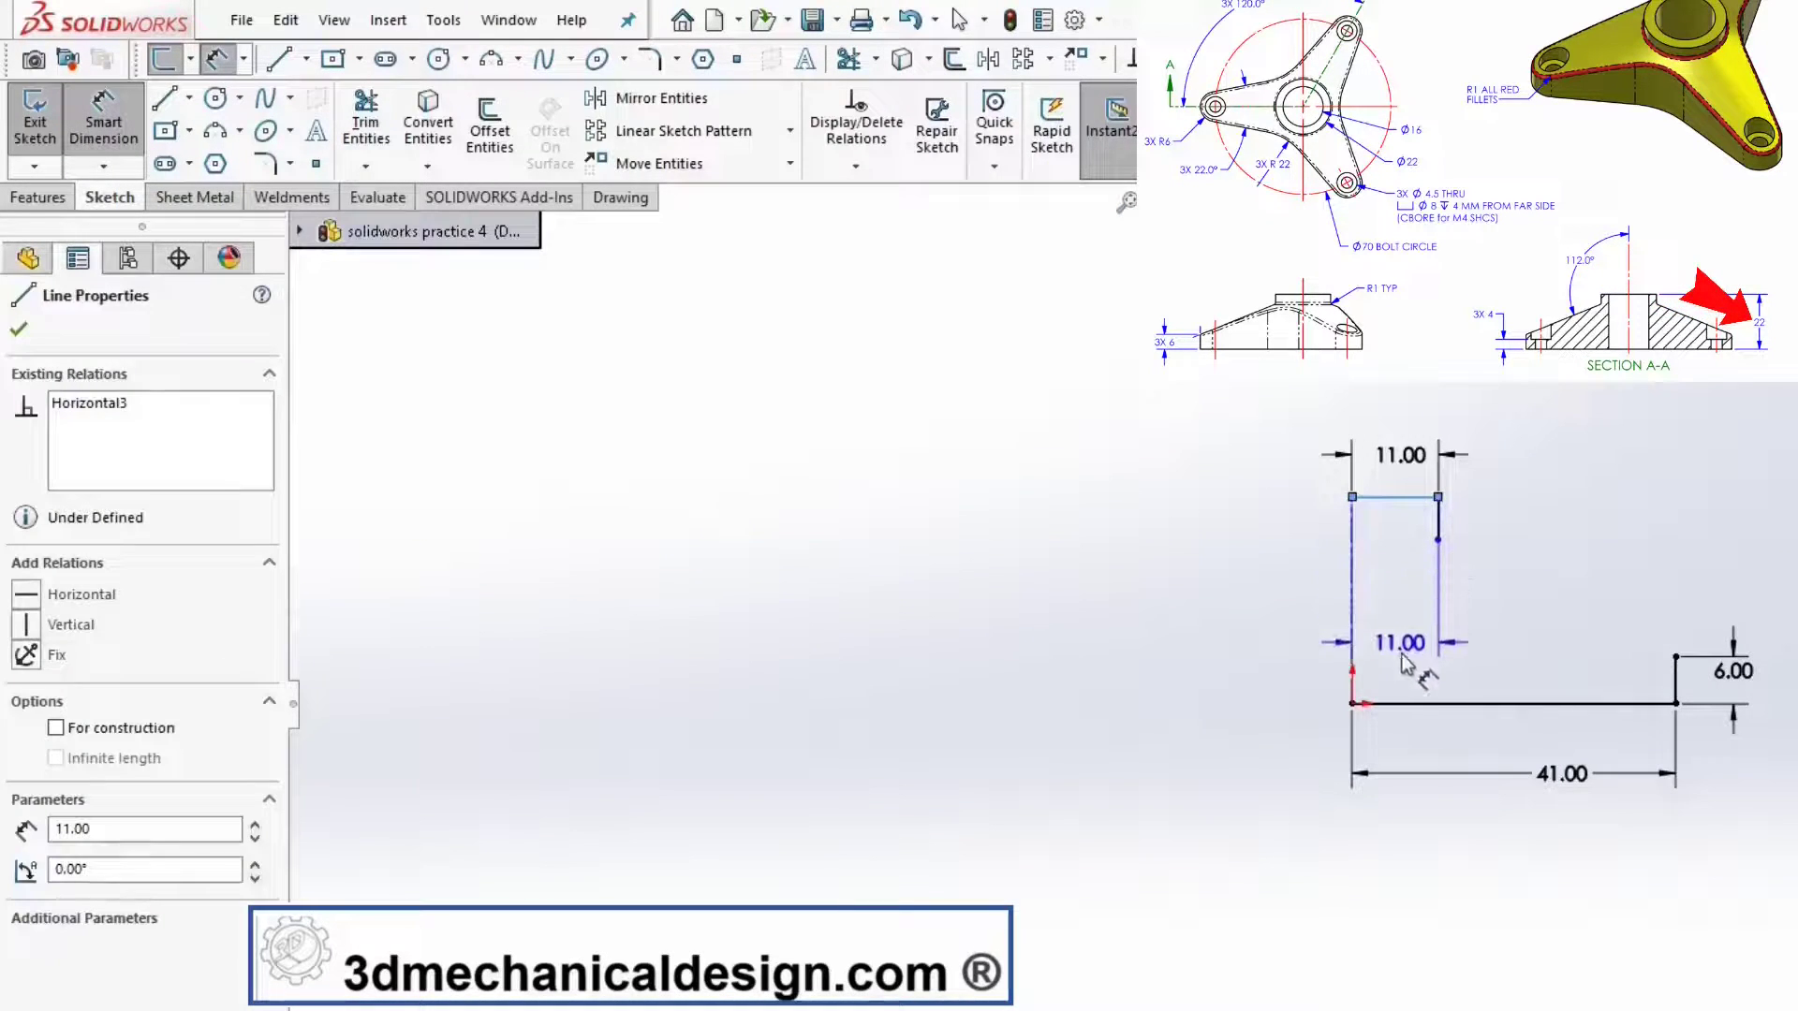
pyautogui.click(1417, 705)
pyautogui.click(1265, 628)
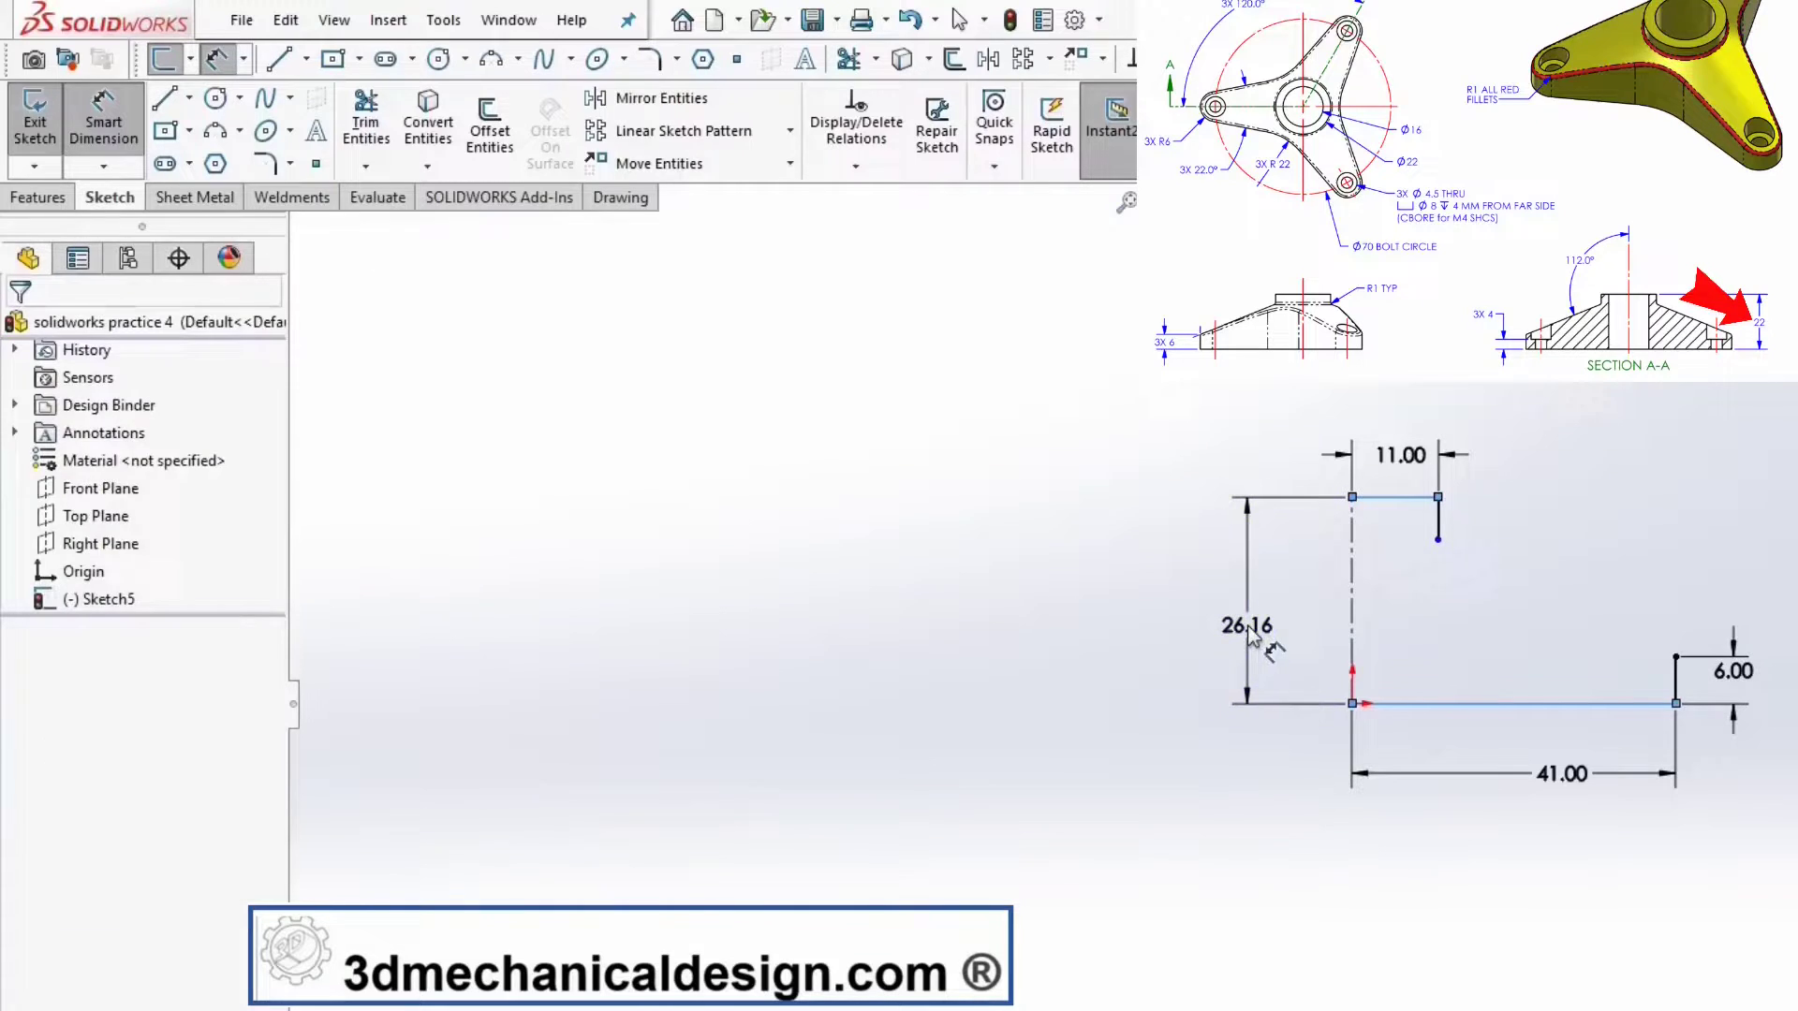
pyautogui.click(1279, 636)
pyautogui.write('22')
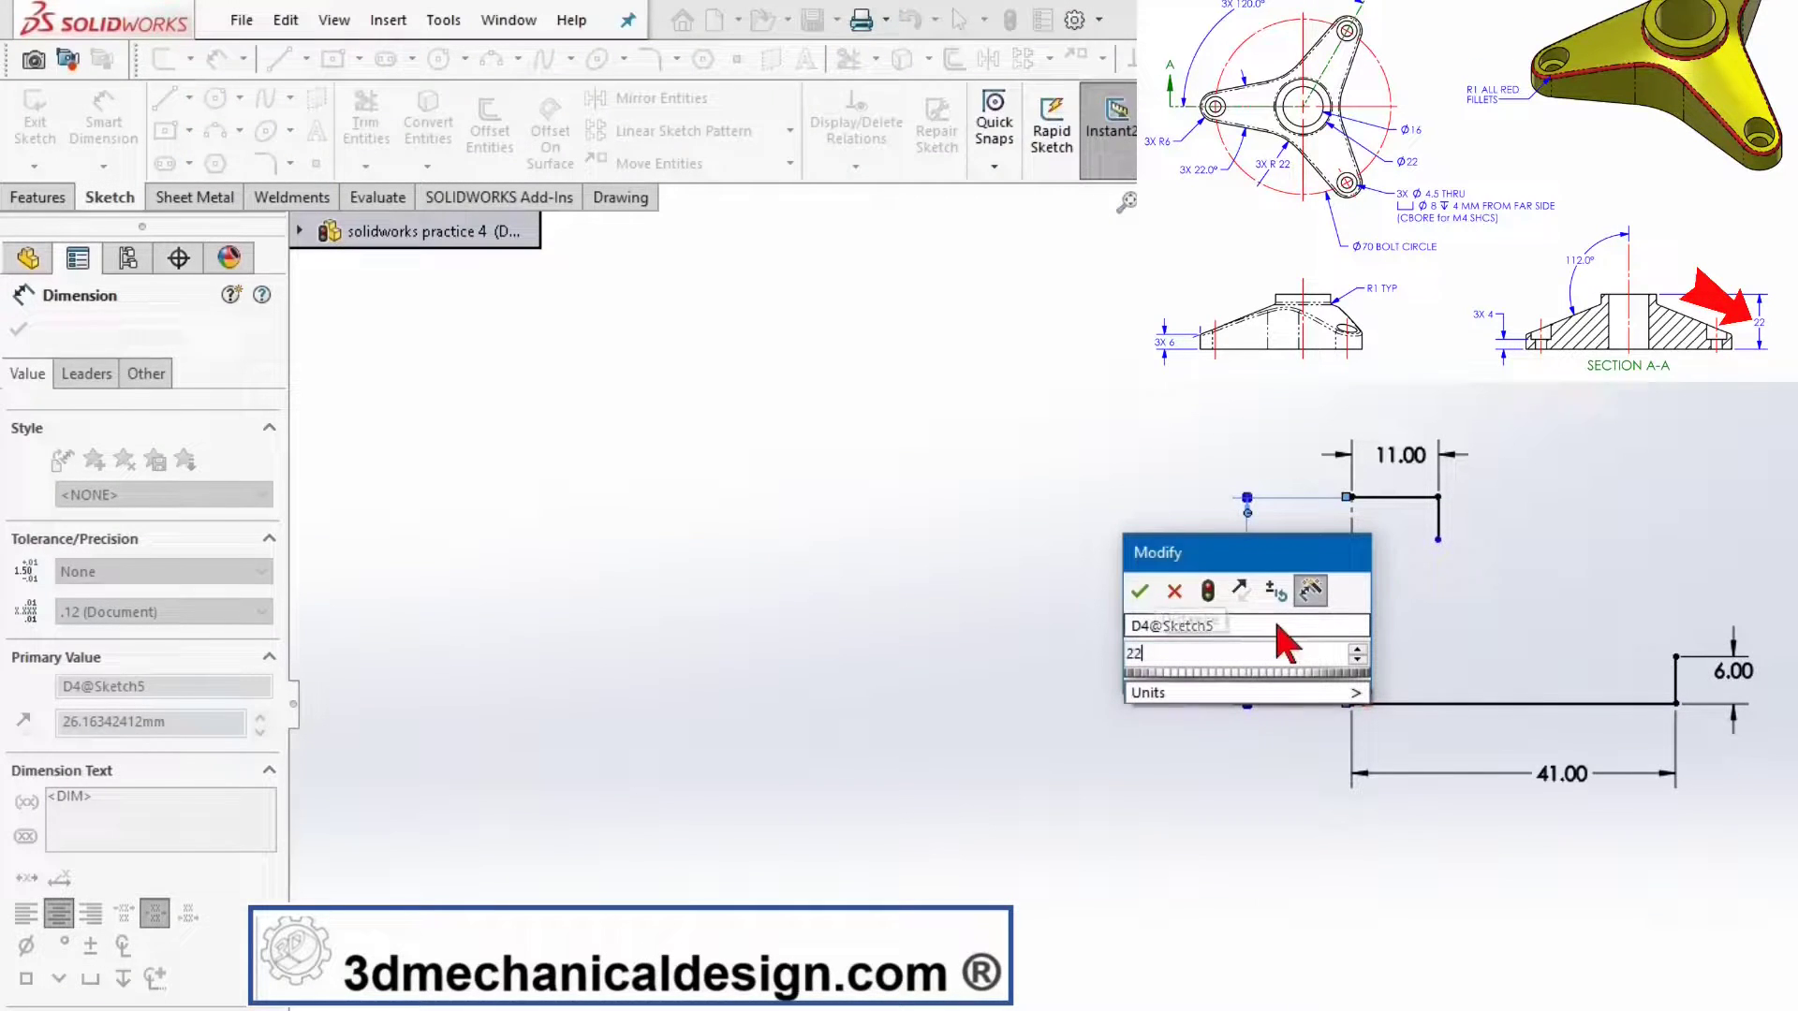
pyautogui.click(1140, 592)
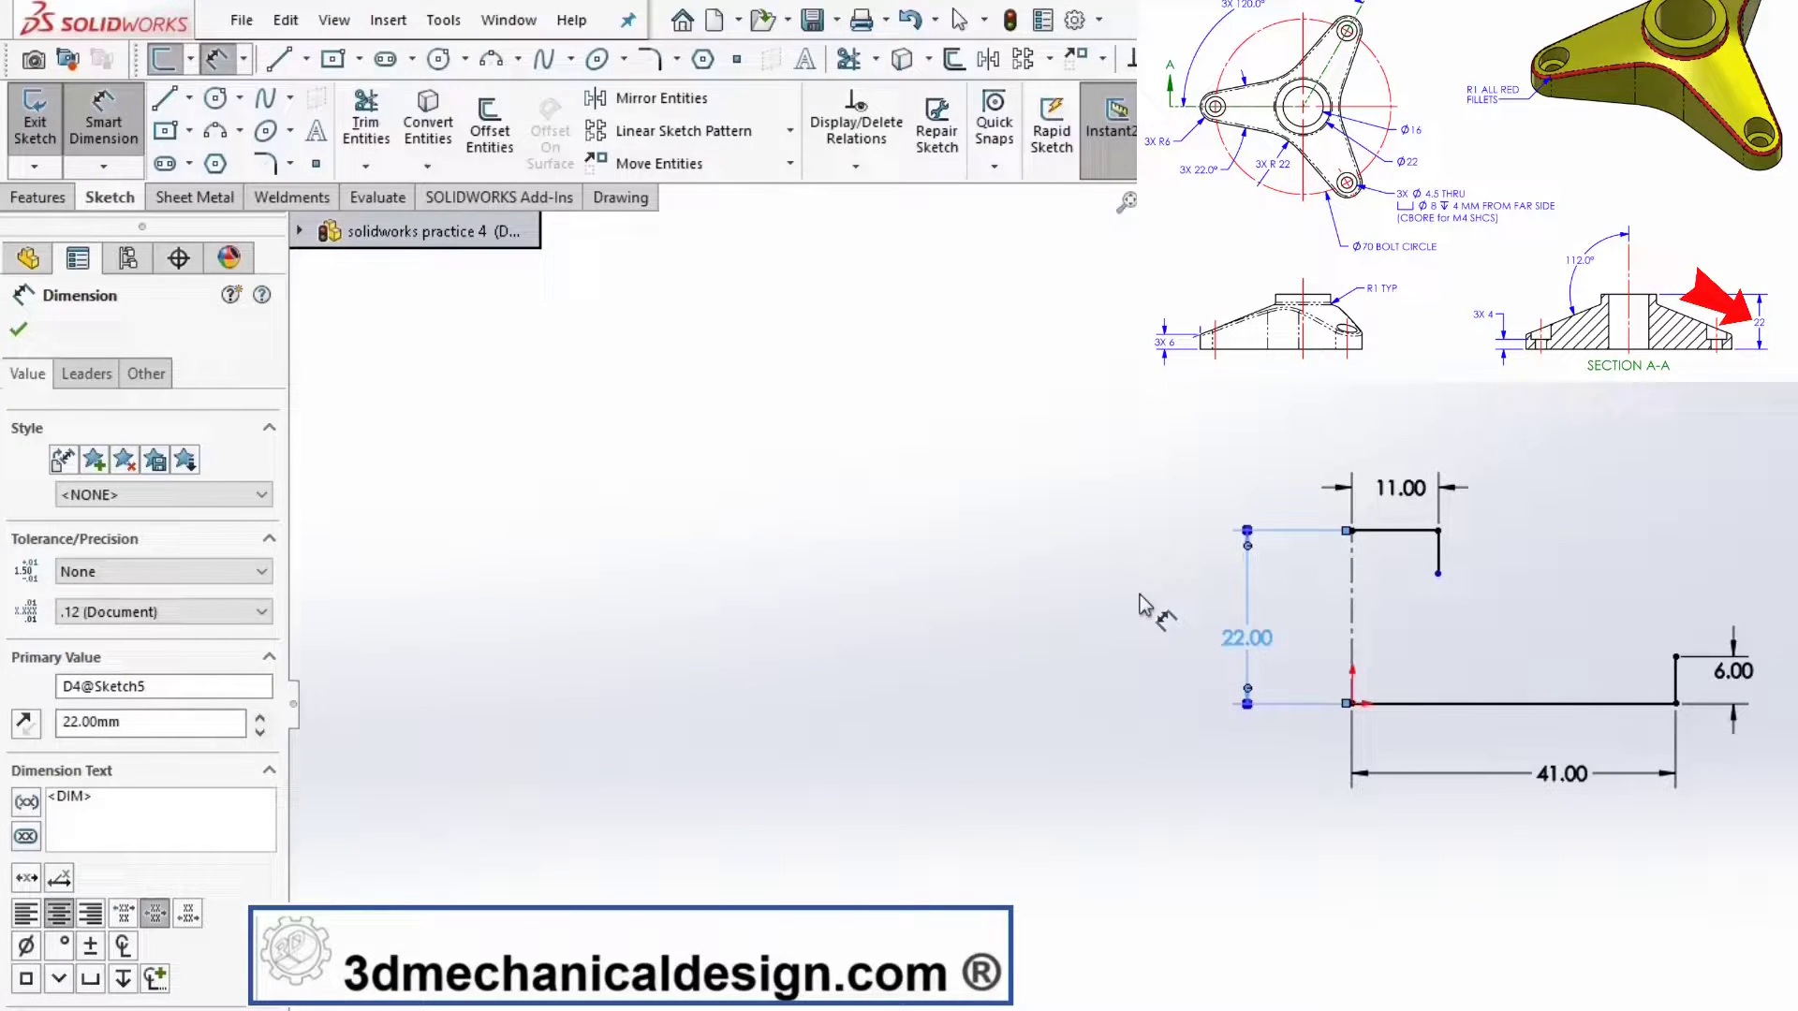
pyautogui.press('s')
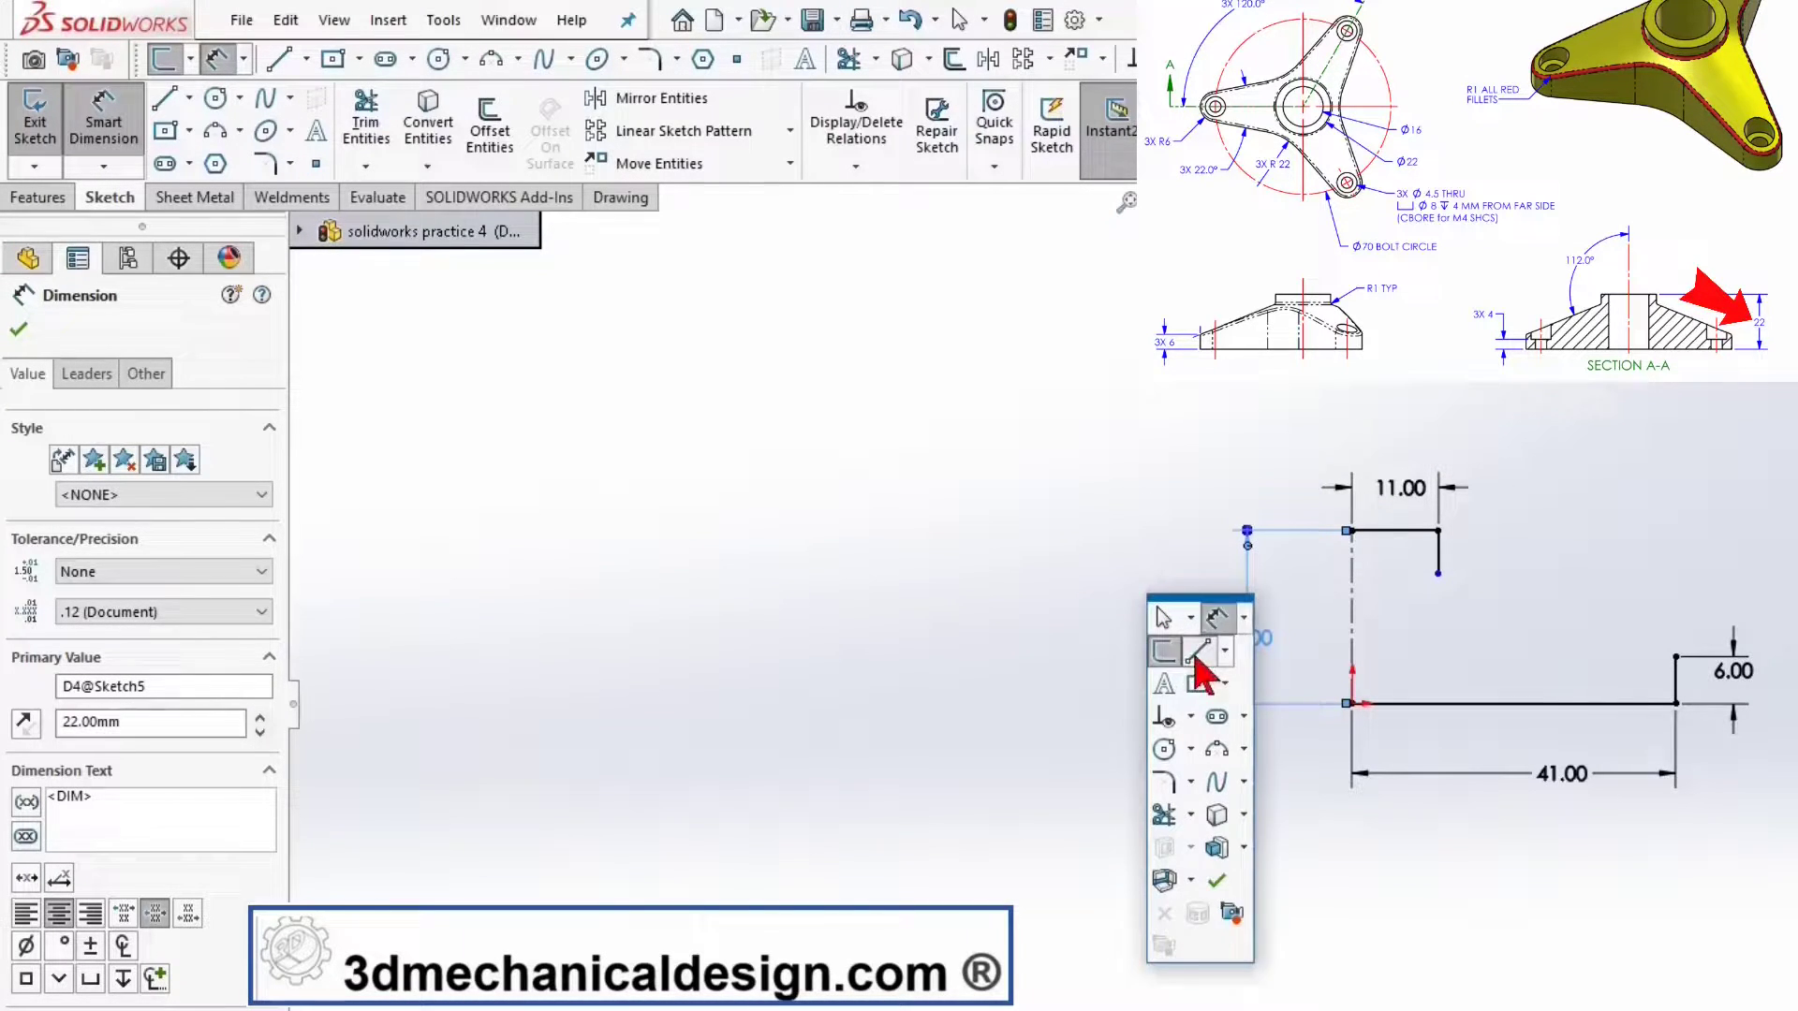
# - Draw a sloped line from the 6 mm step toward the centre, angled 112° to the centerline
pyautogui.click(1195, 655)
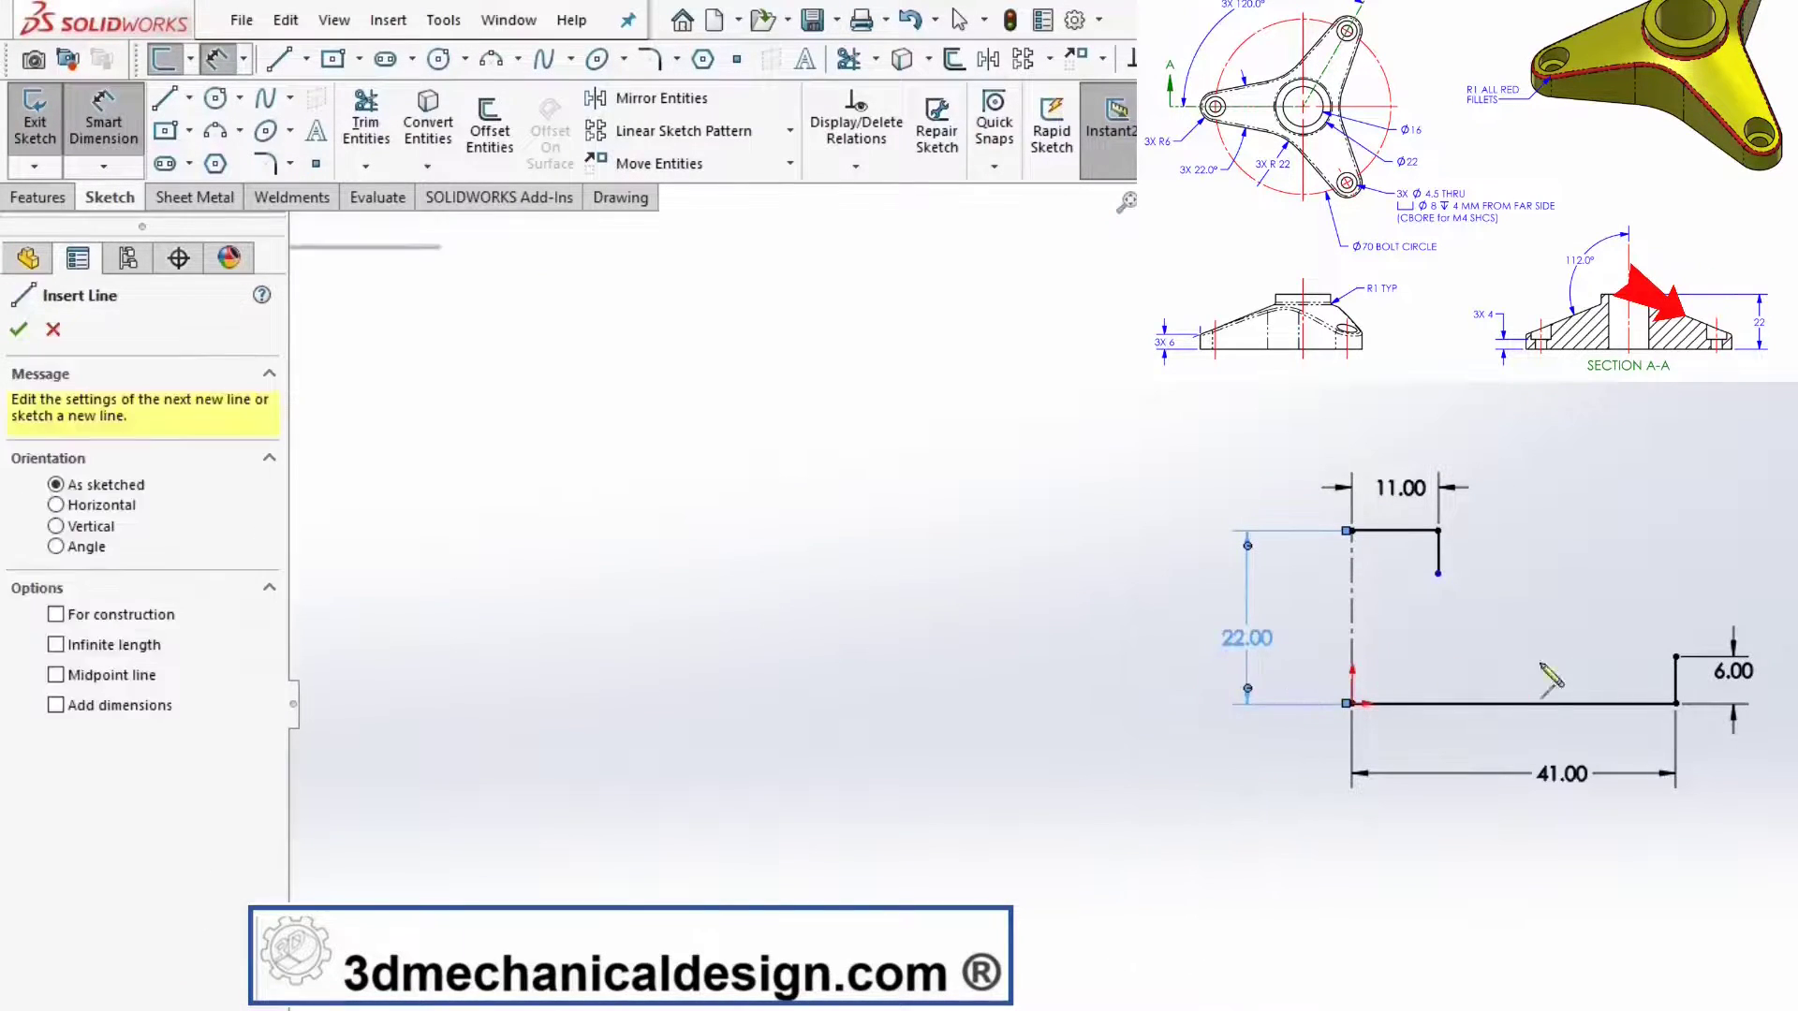
pyautogui.click(1676, 656)
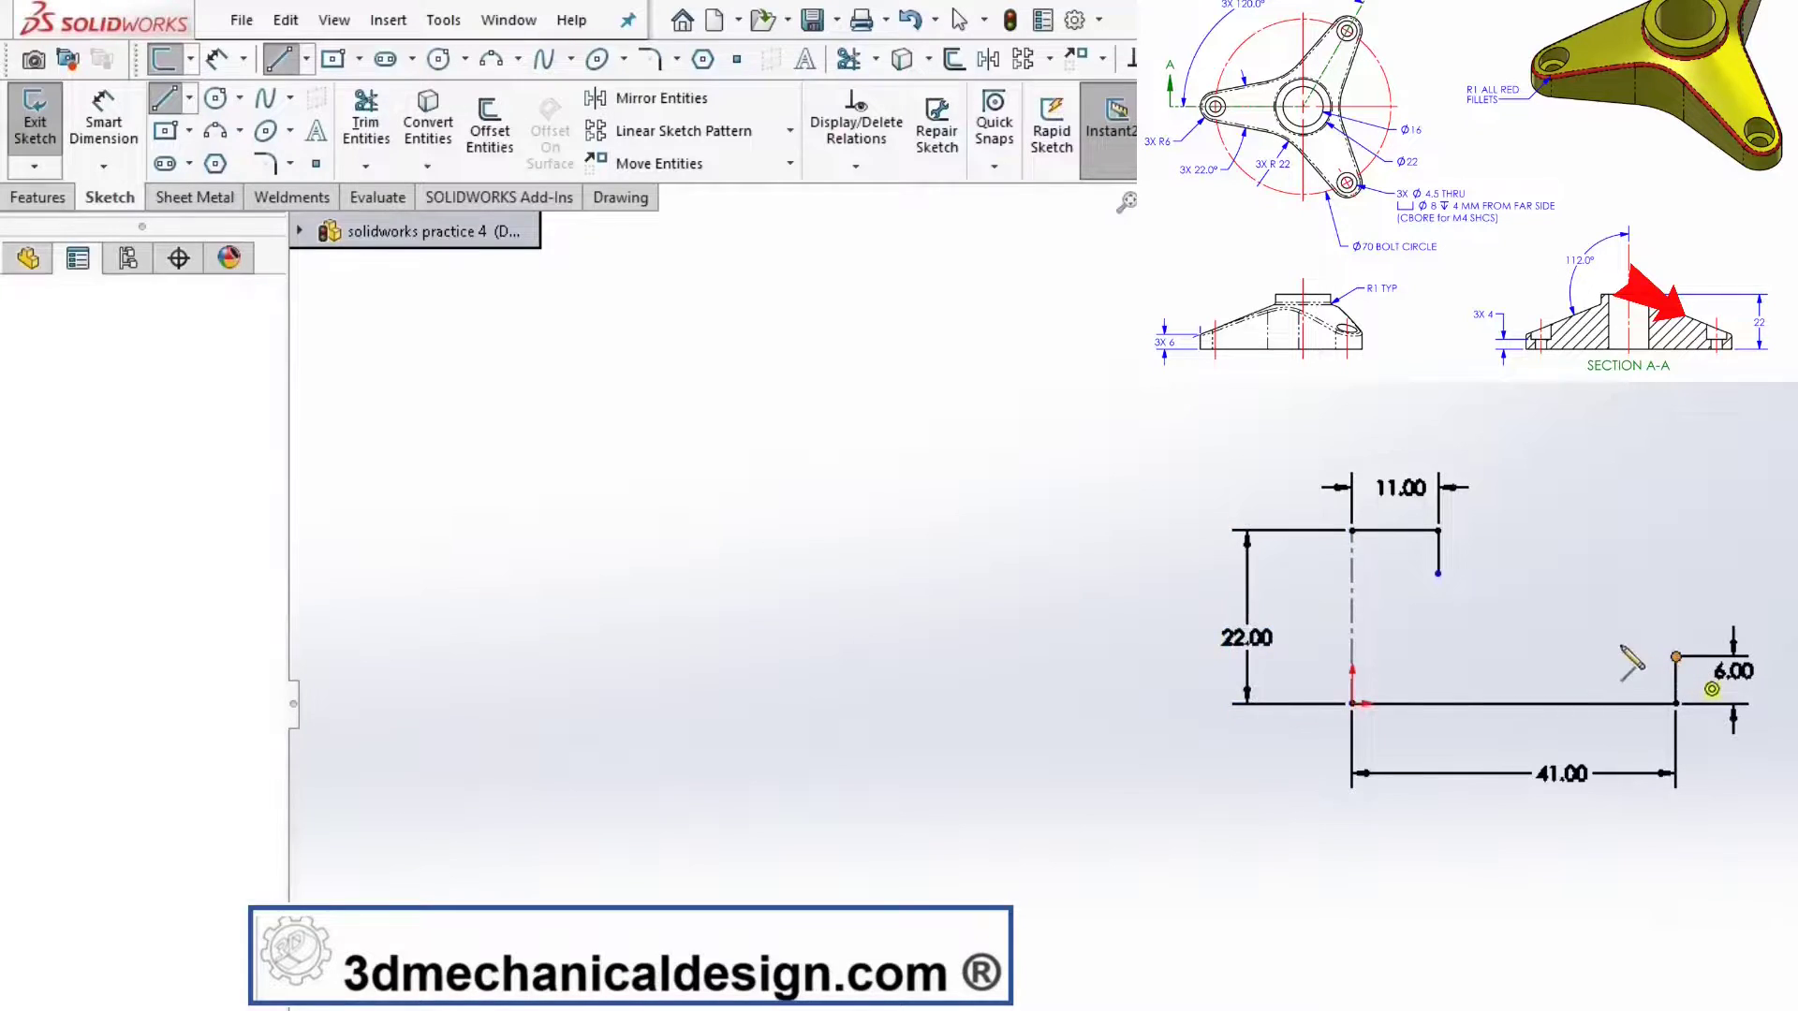
pyautogui.click(1517, 602)
pyautogui.press('s')
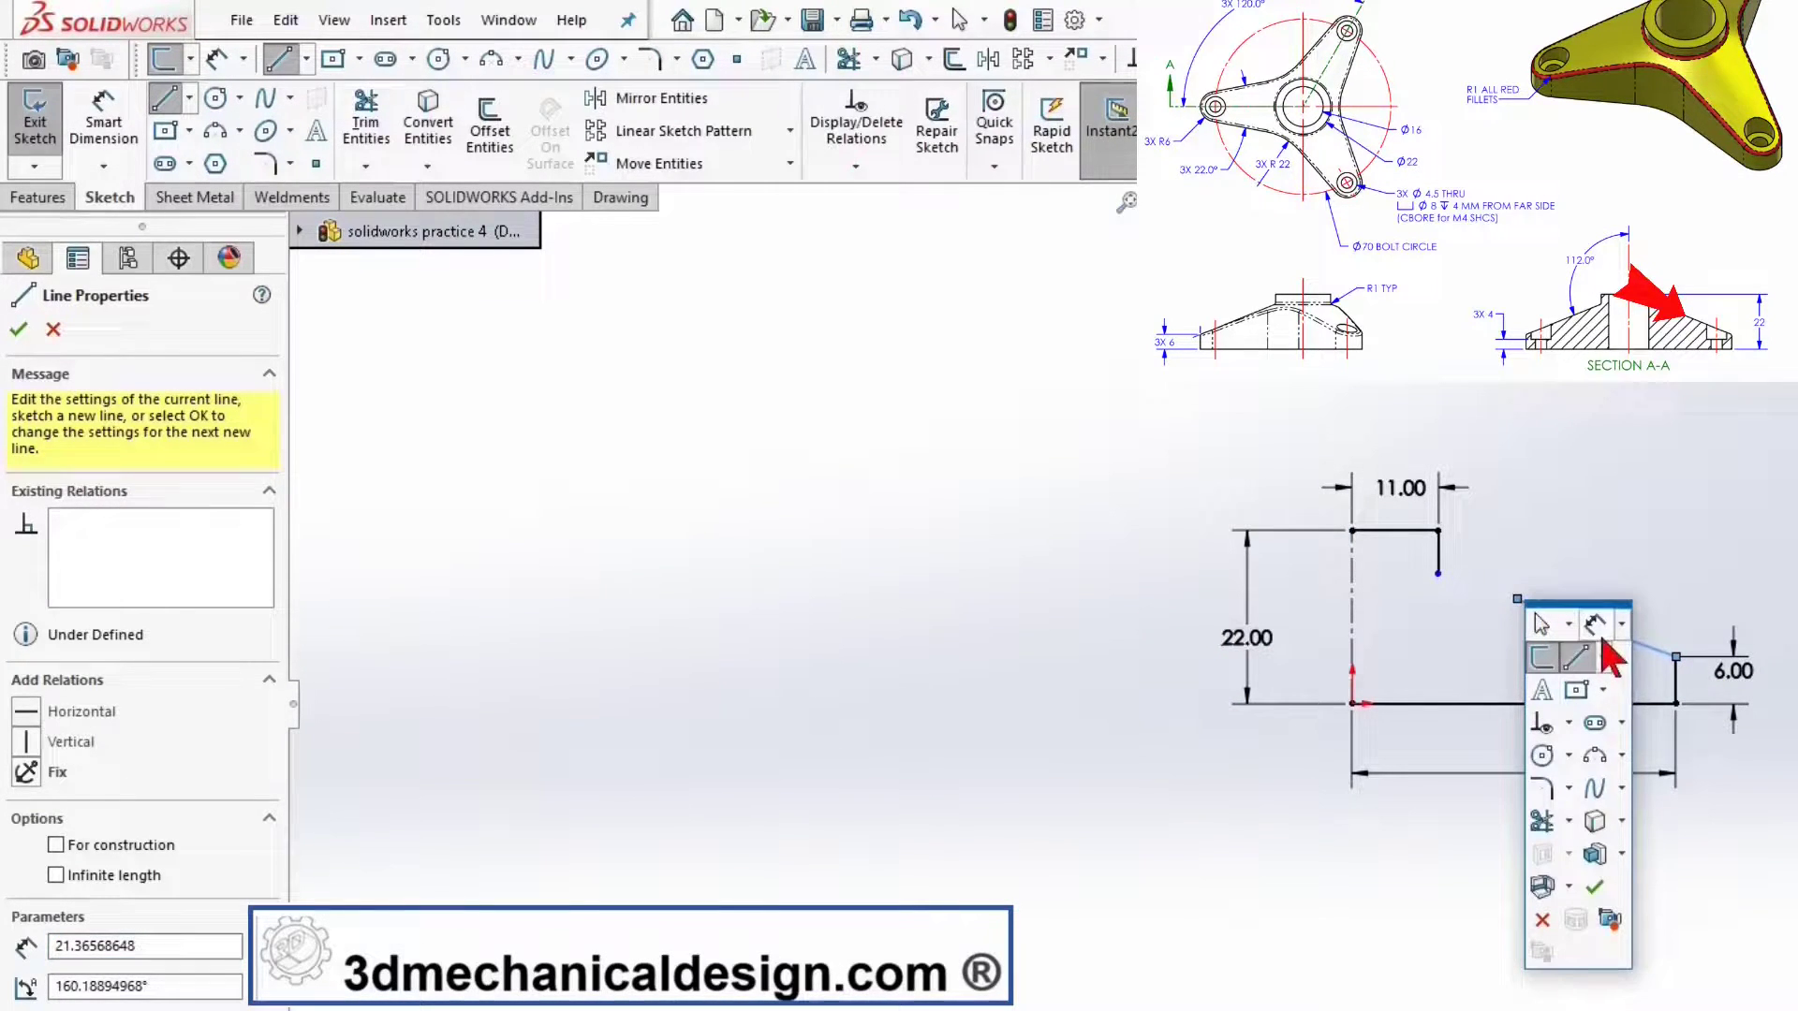
pyautogui.click(1594, 626)
pyautogui.click(1594, 635)
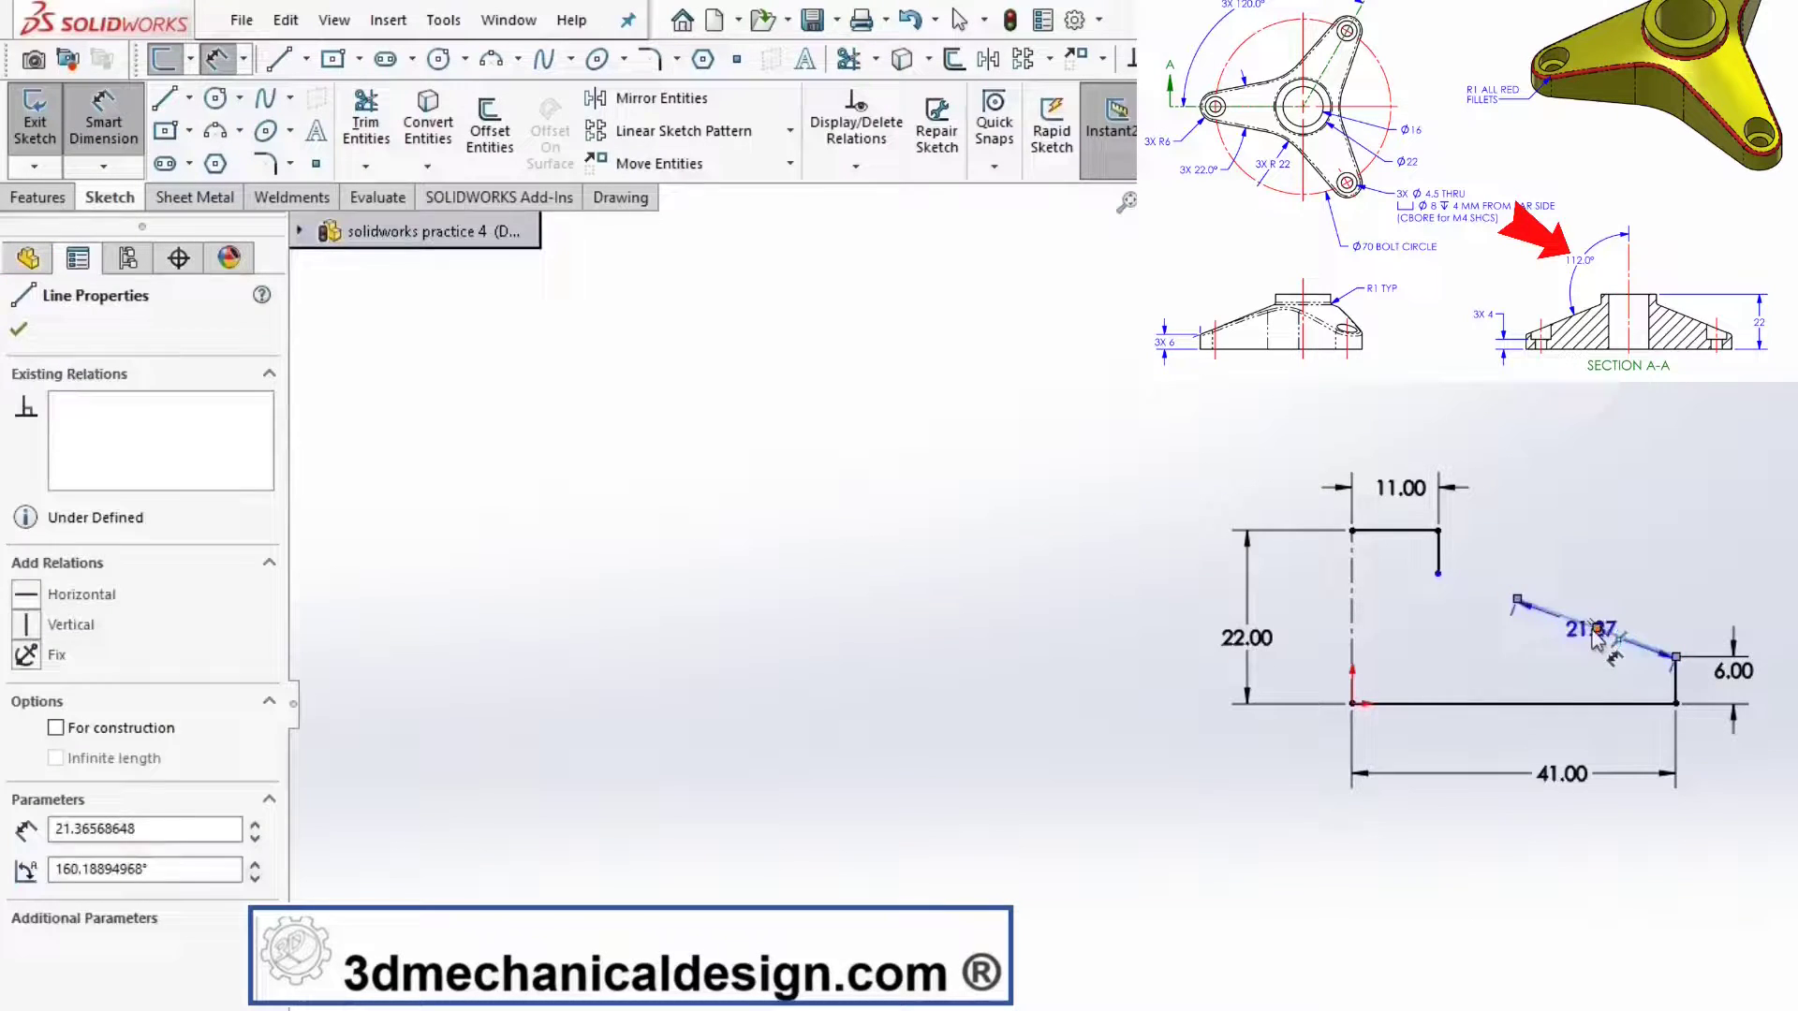
pyautogui.click(1355, 625)
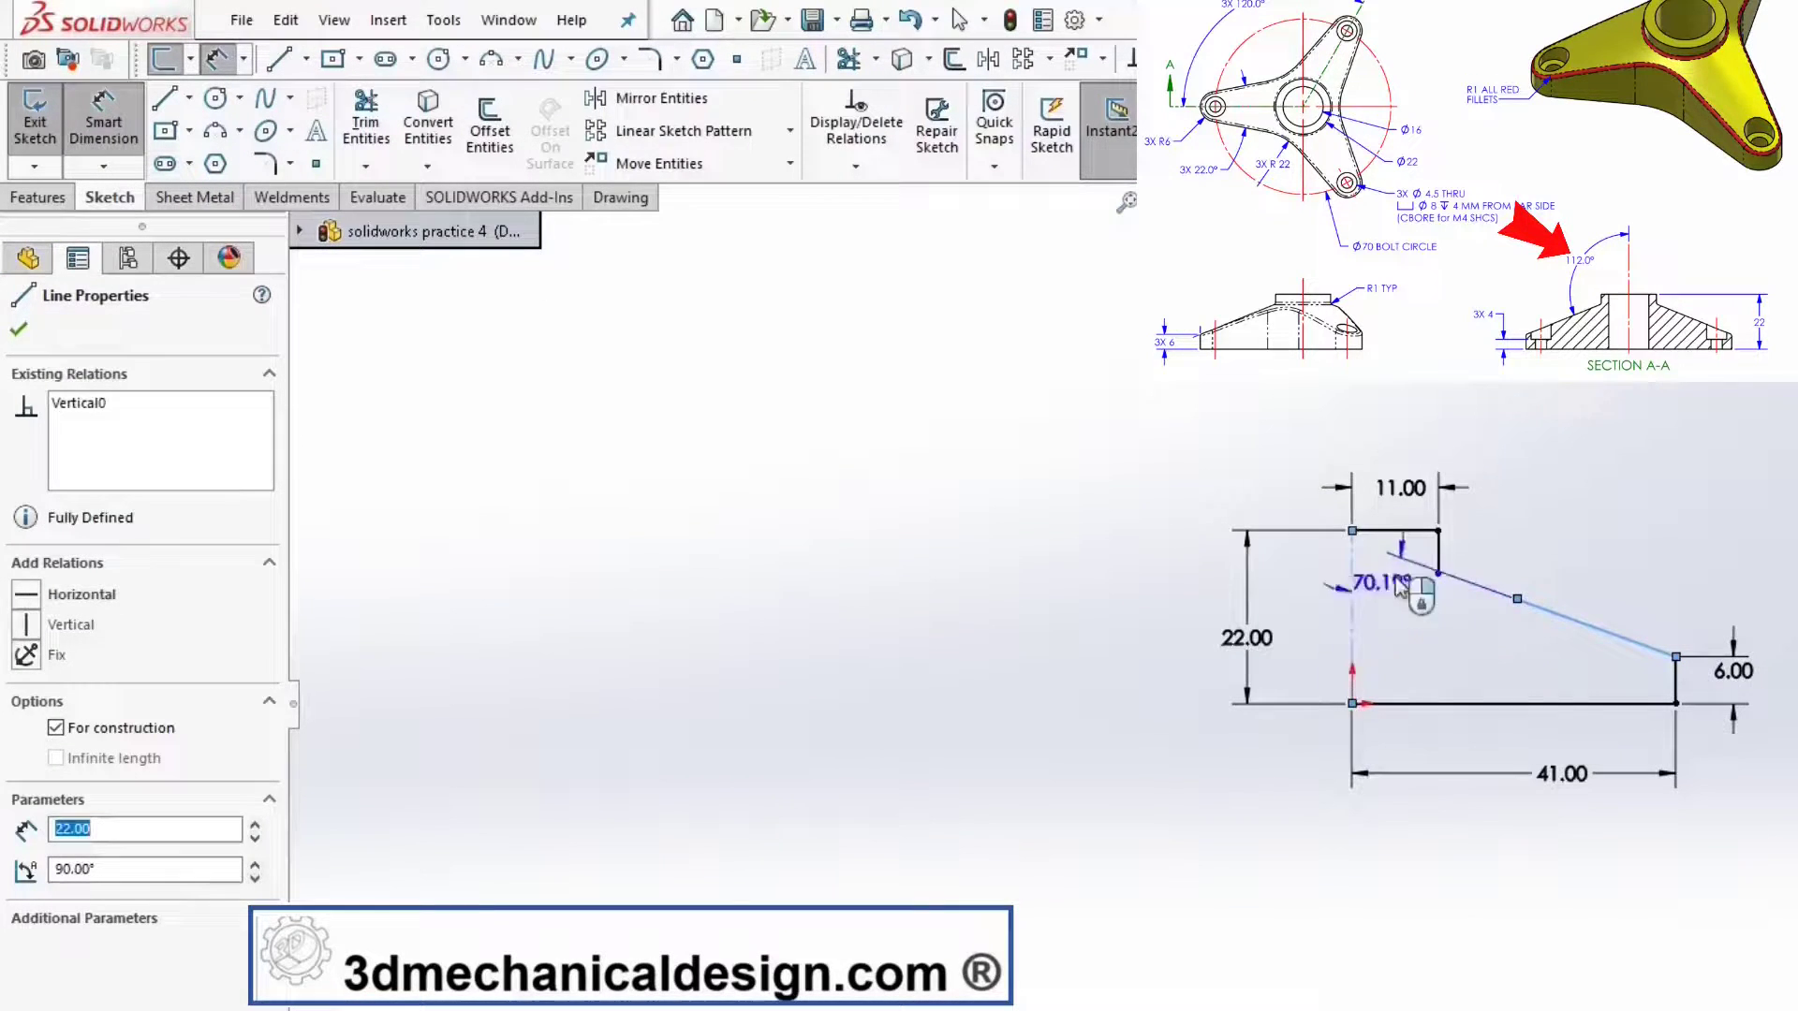
pyautogui.click(1594, 479)
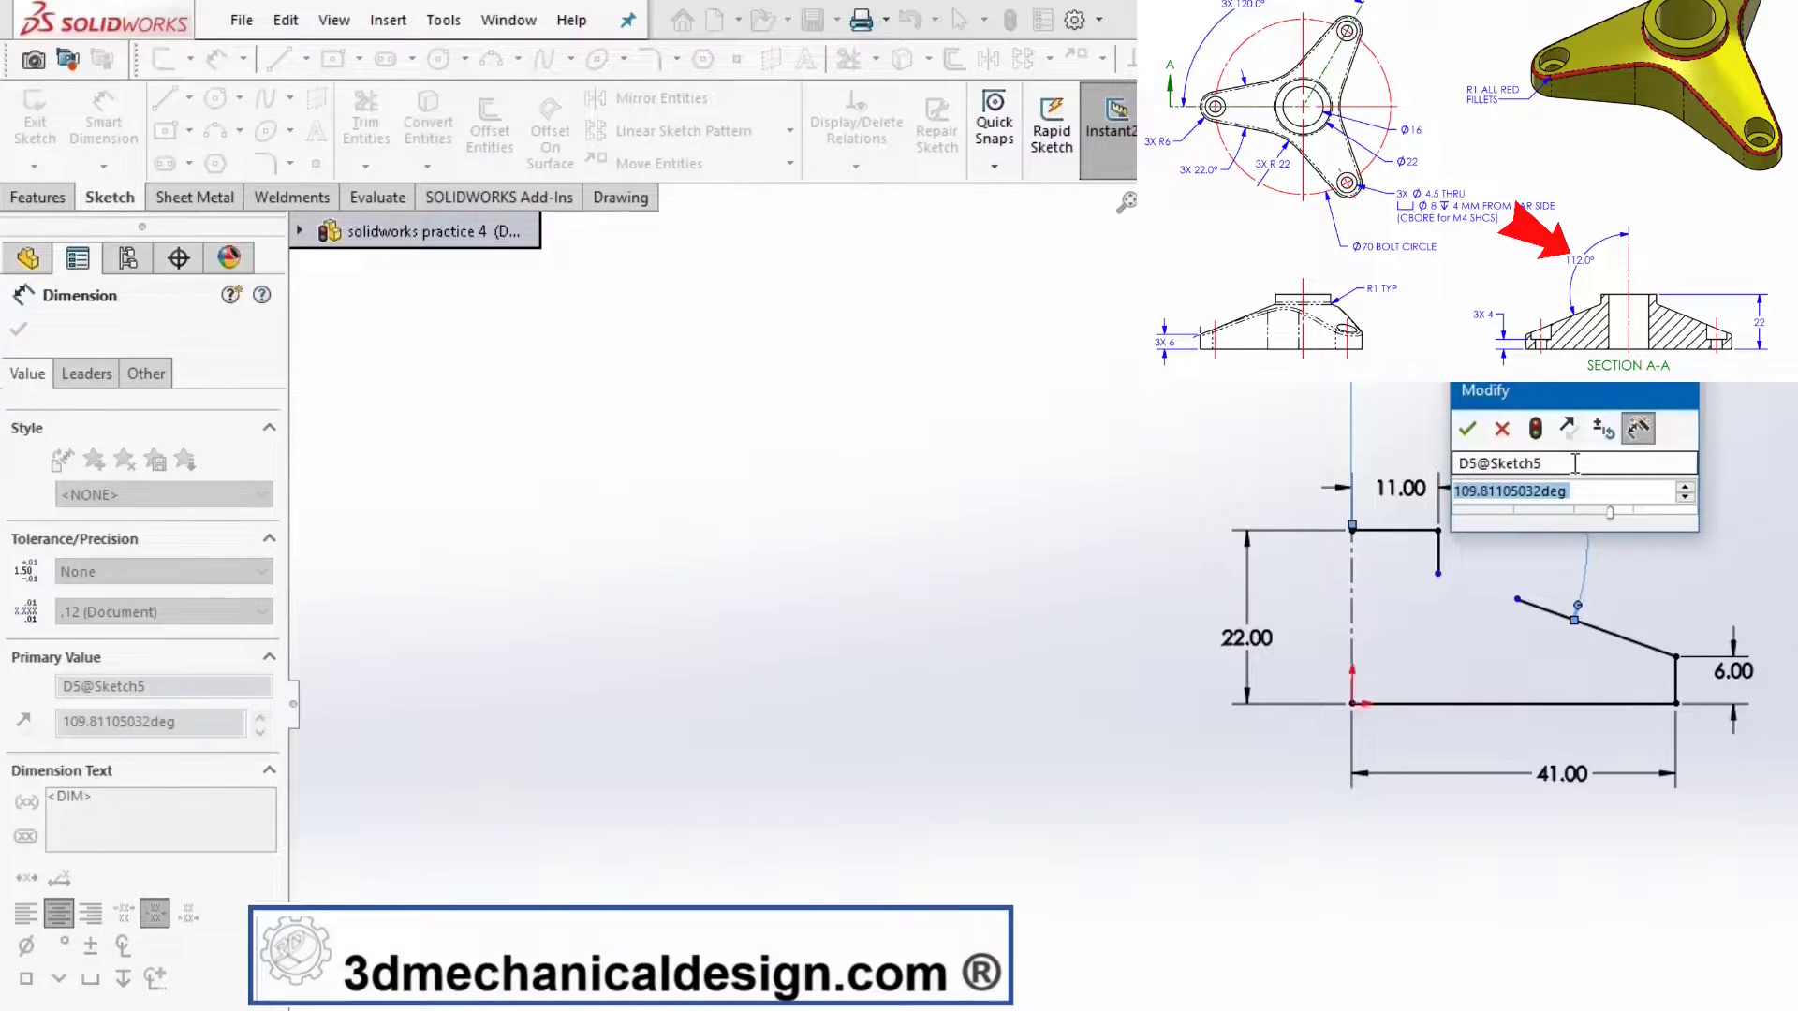
pyautogui.write('112')
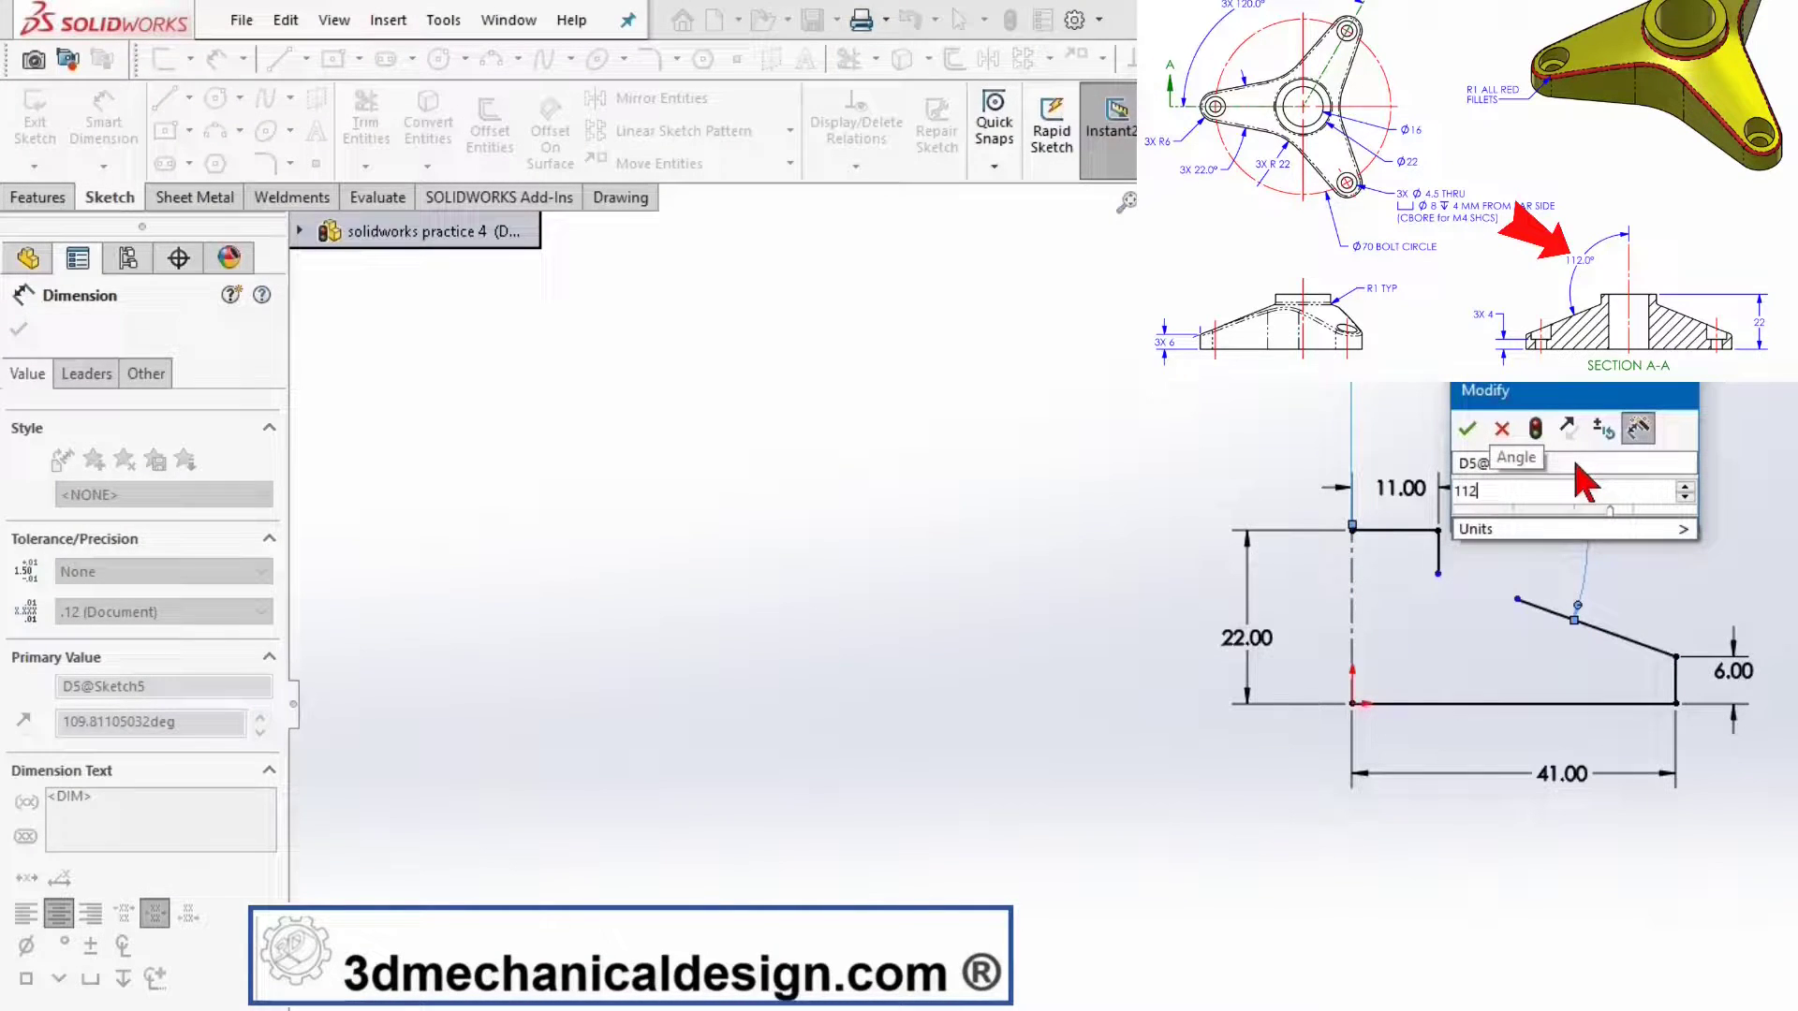
pyautogui.click(1469, 429)
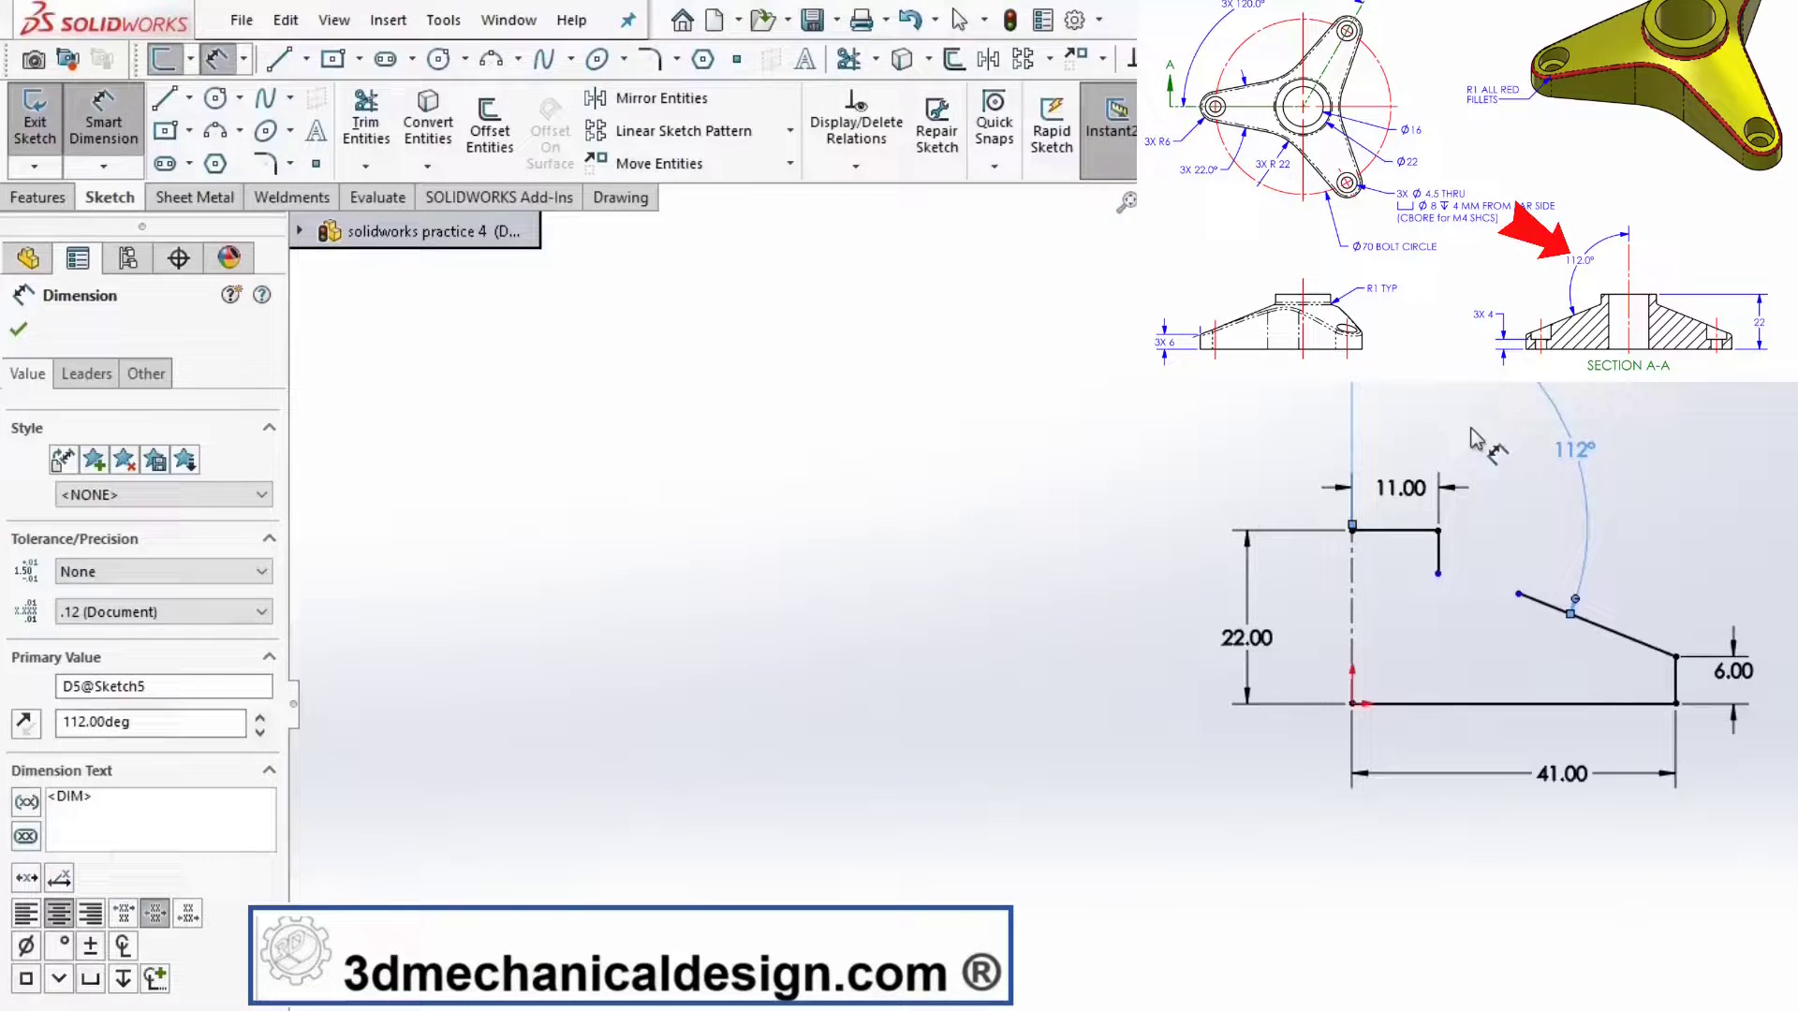
# - Merge the sloped line's open end with the short vertical line's end
pyautogui.press('Escape')
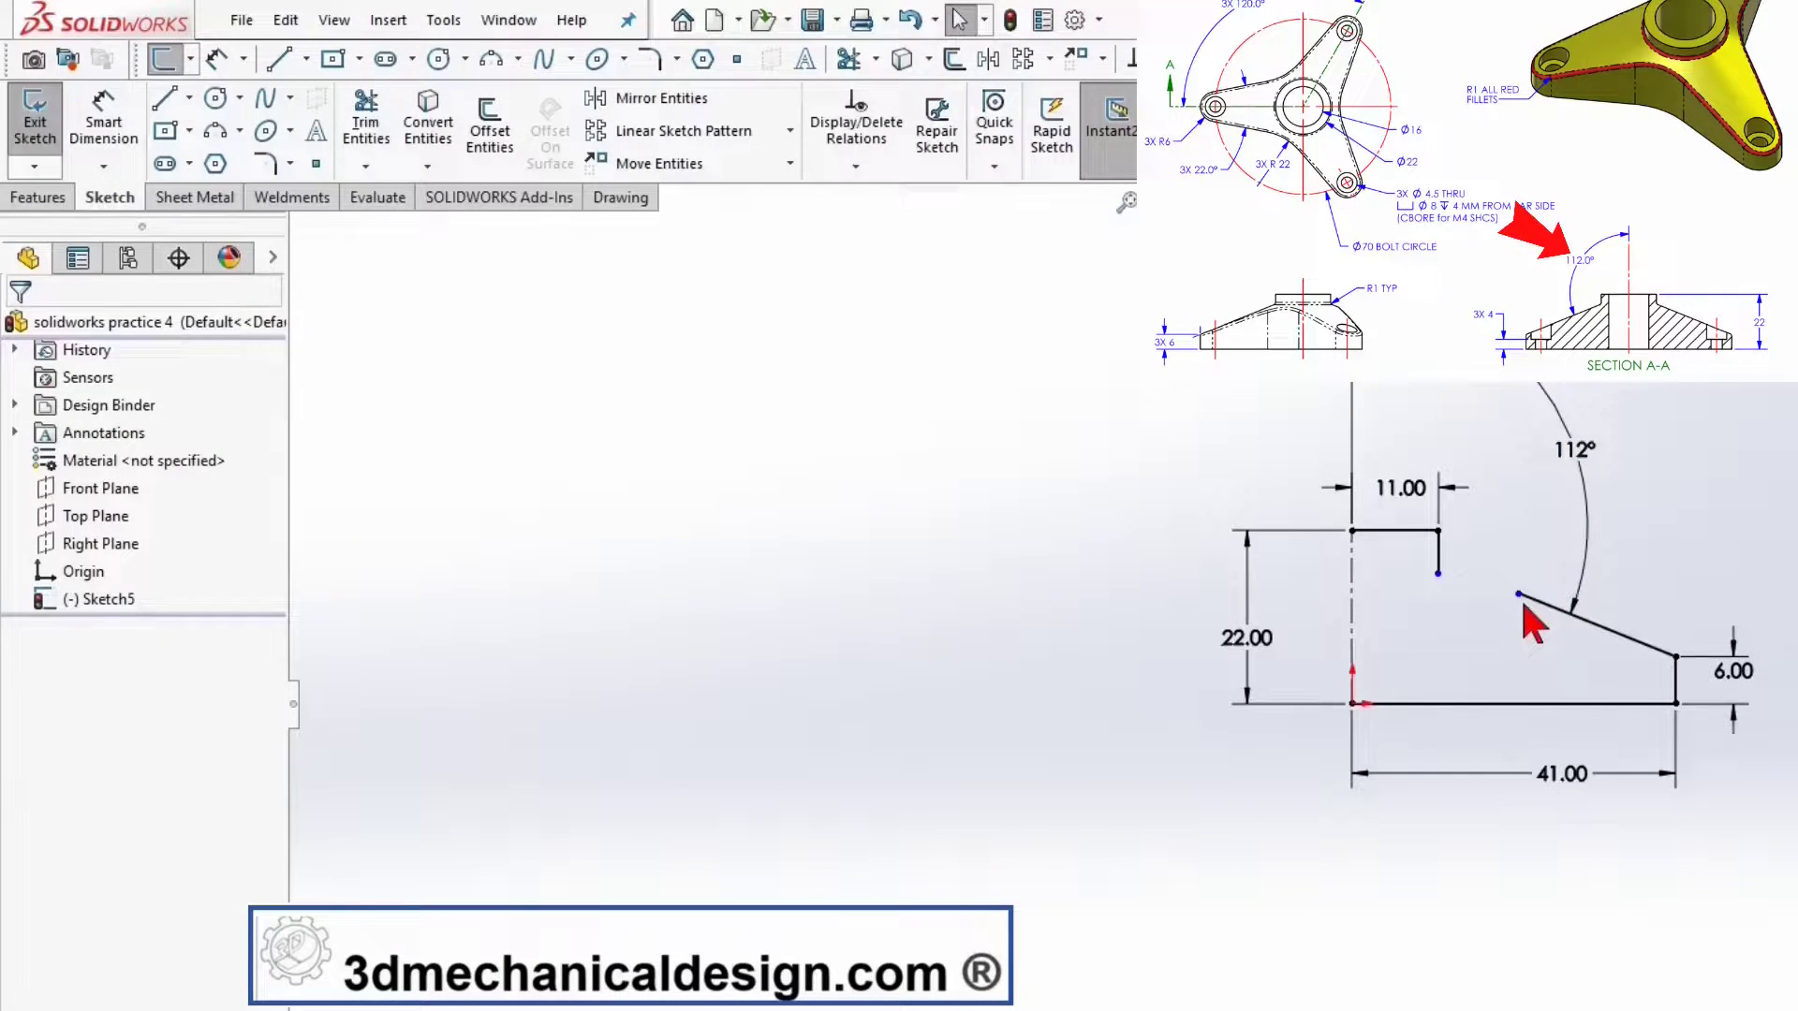
pyautogui.click(1519, 597)
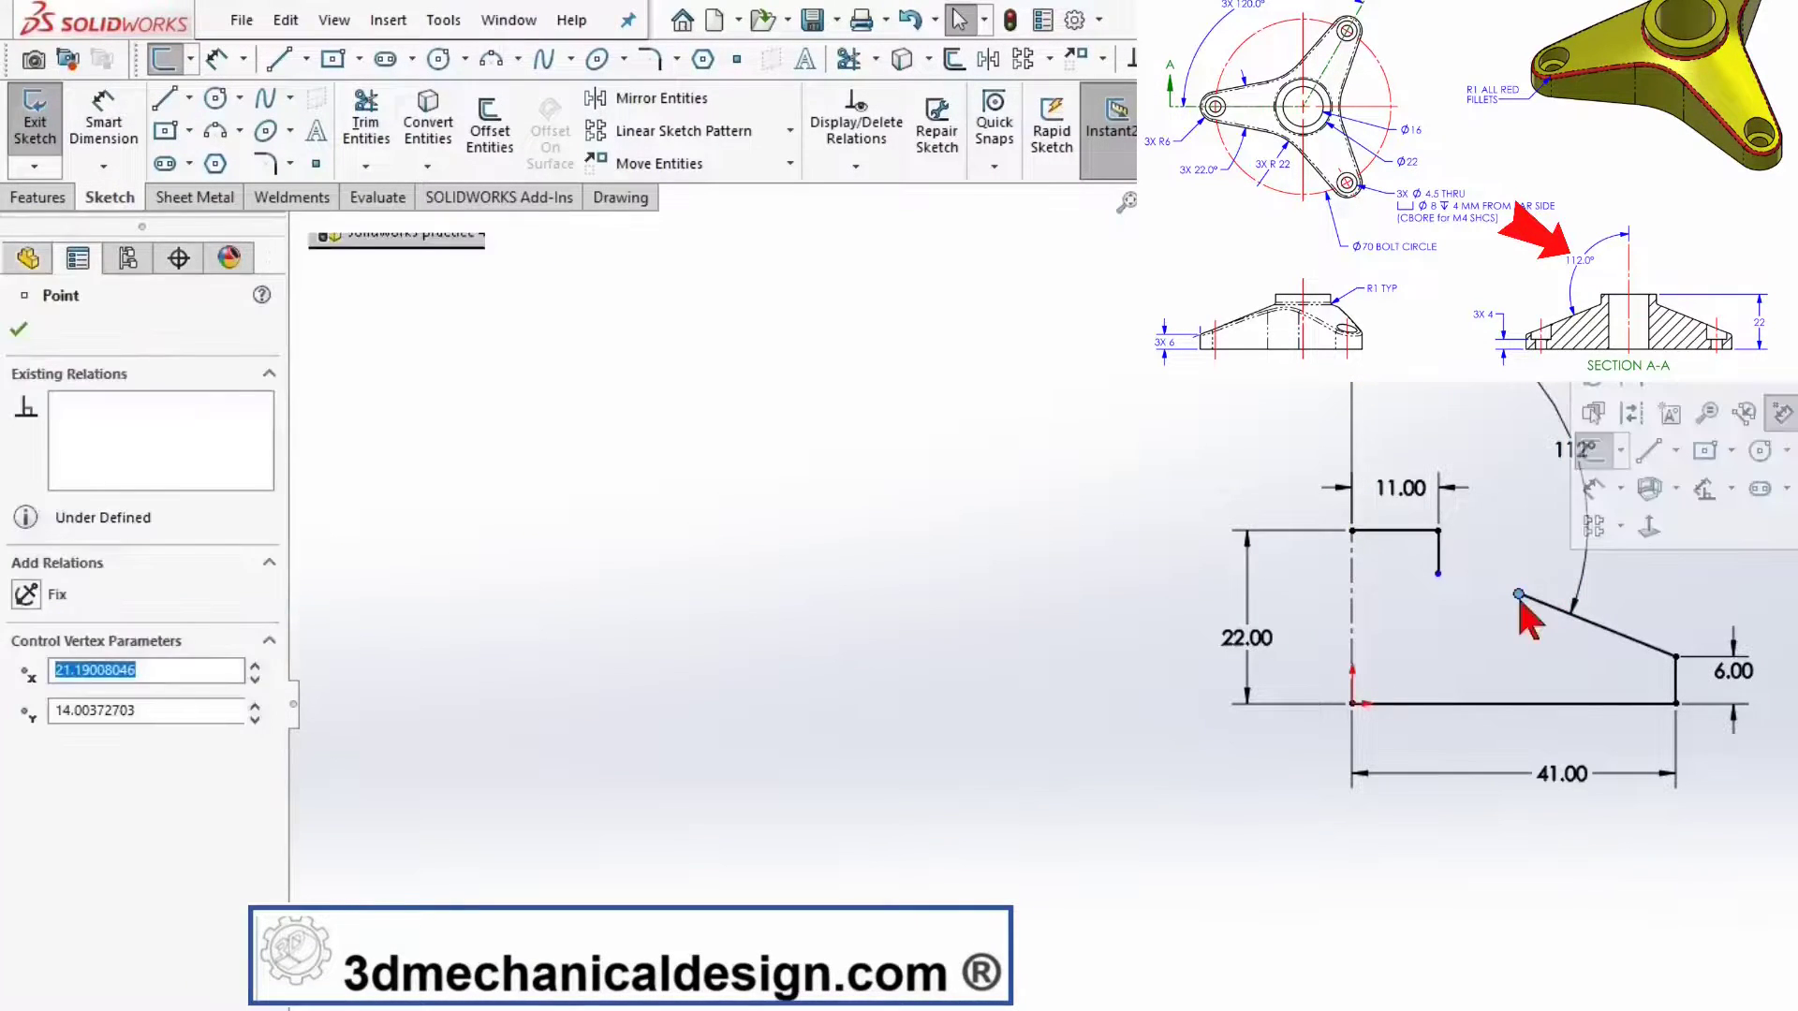
pyautogui.keyDown('ctrl'); pyautogui.click(1438, 577); pyautogui.keyUp('ctrl')
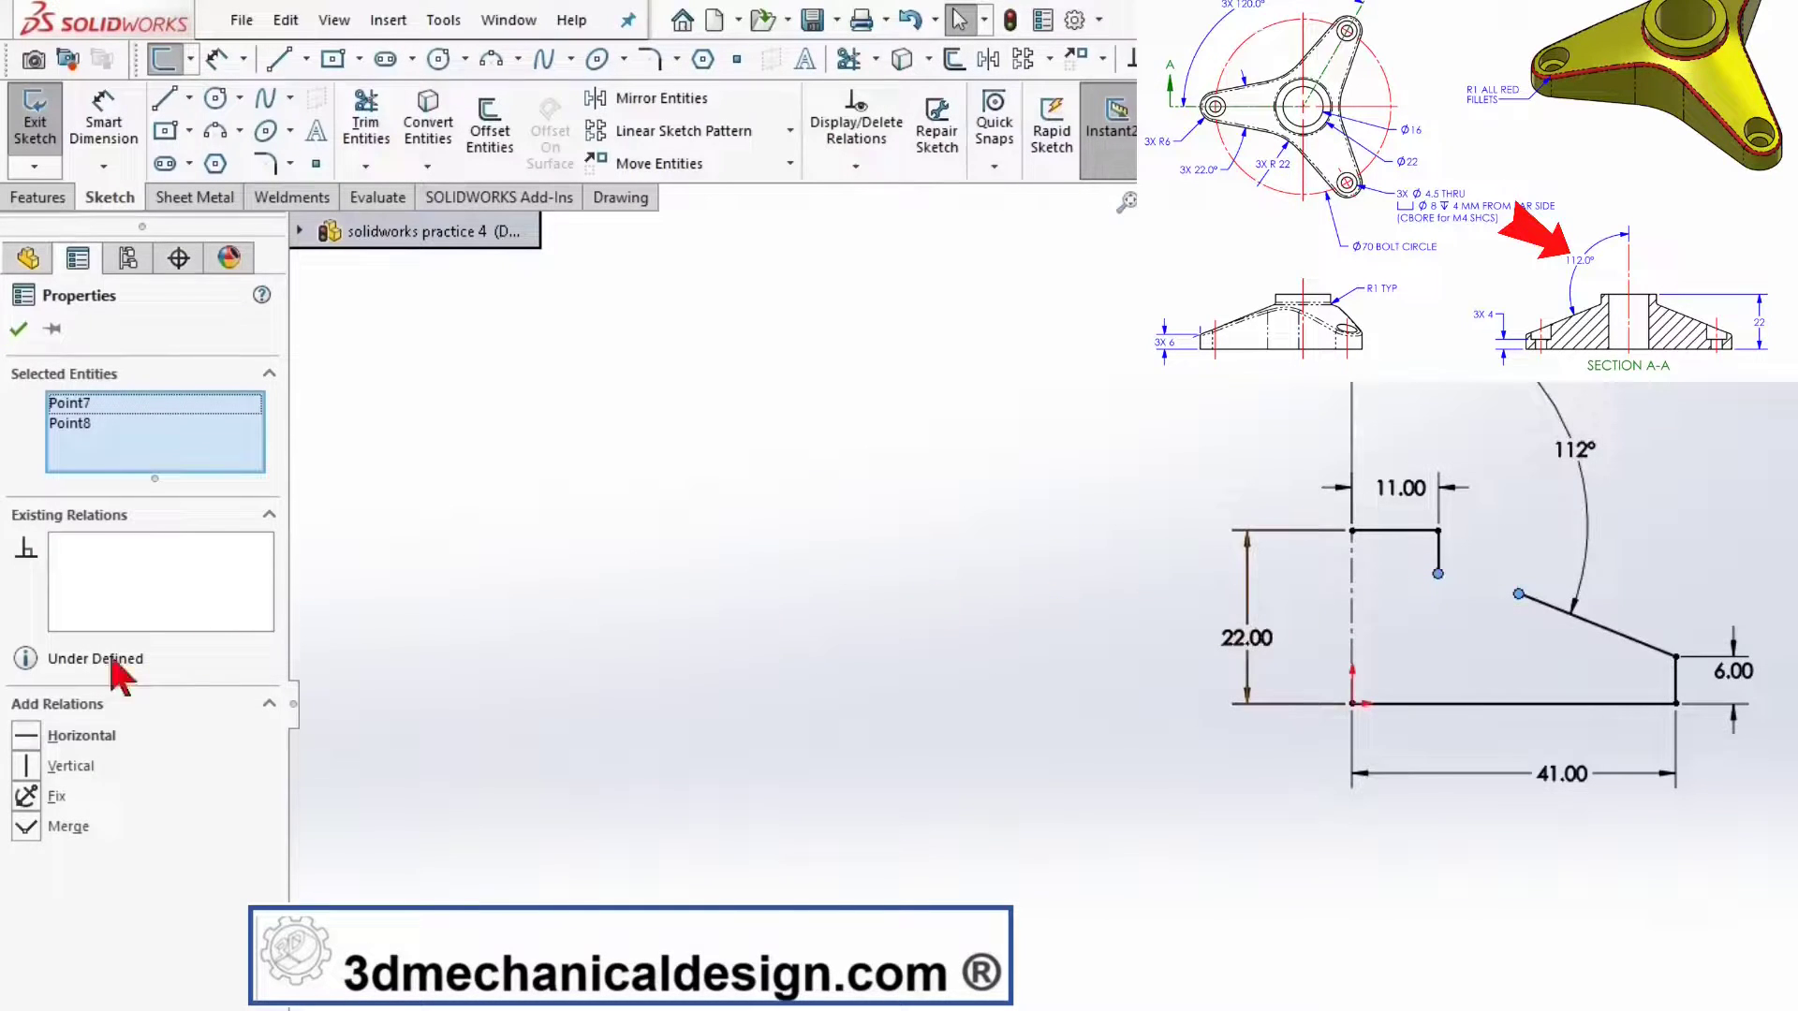
pyautogui.click(26, 829)
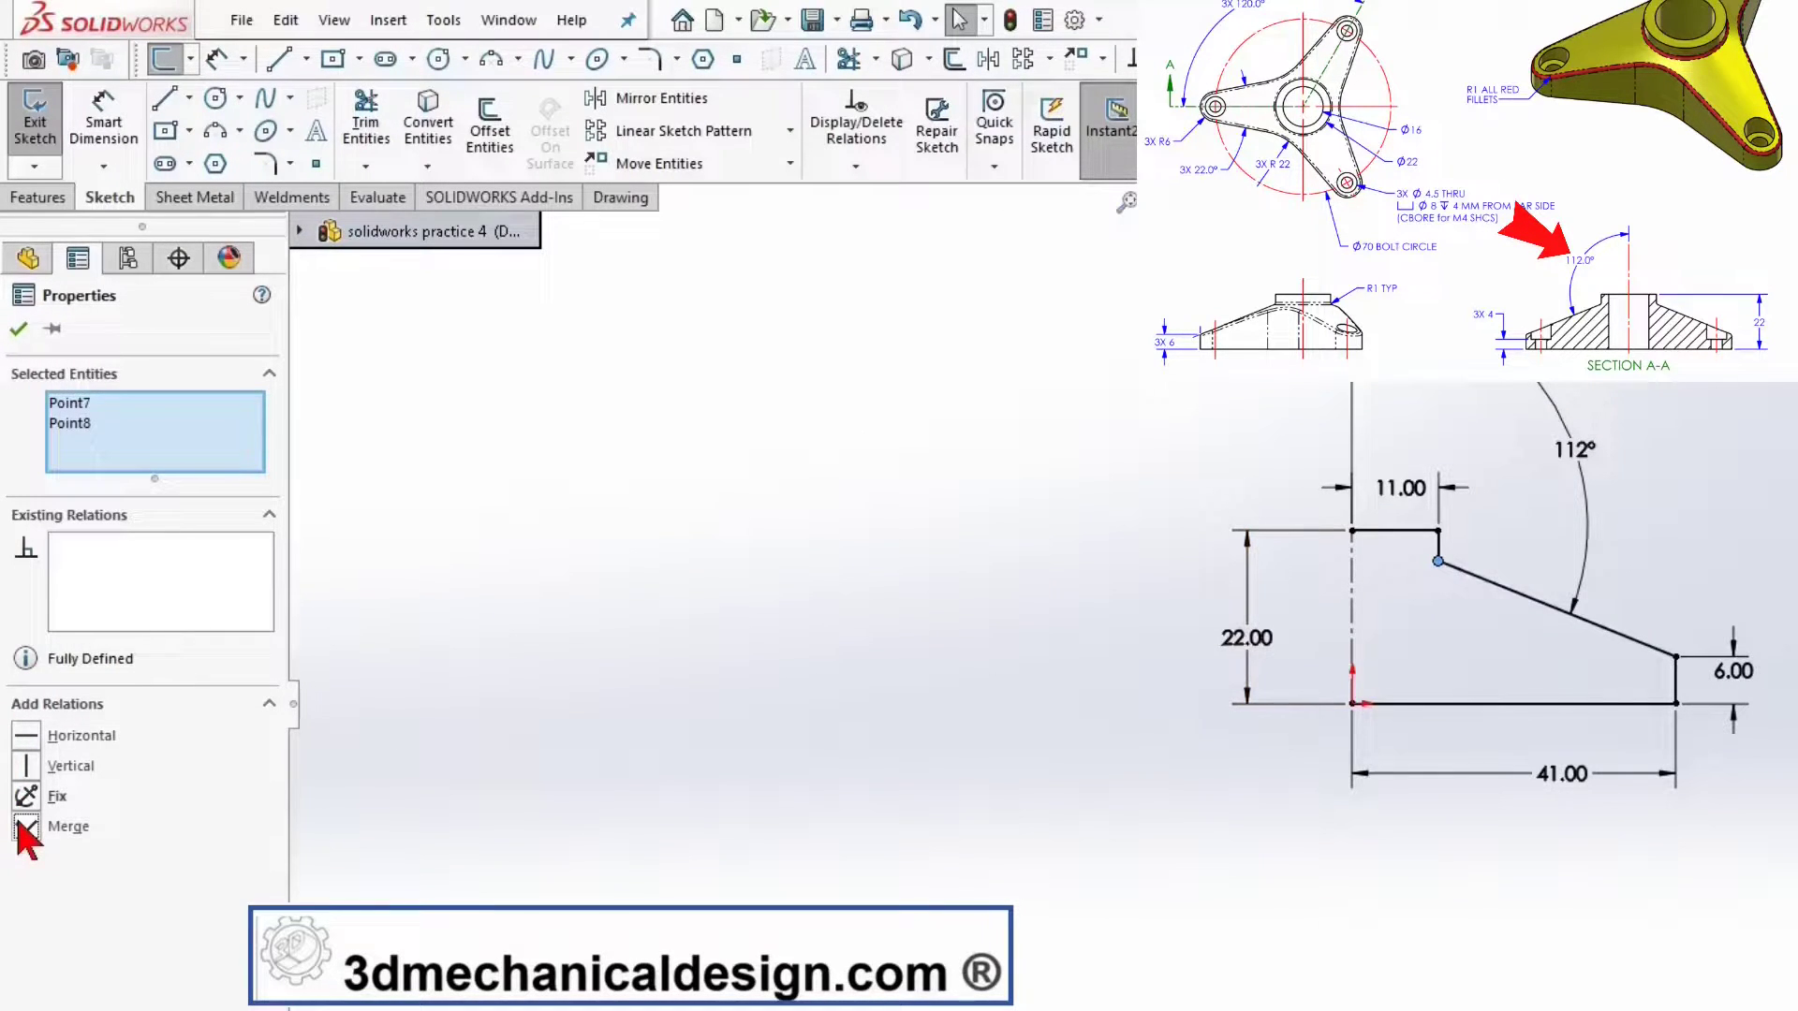
pyautogui.click(19, 330)
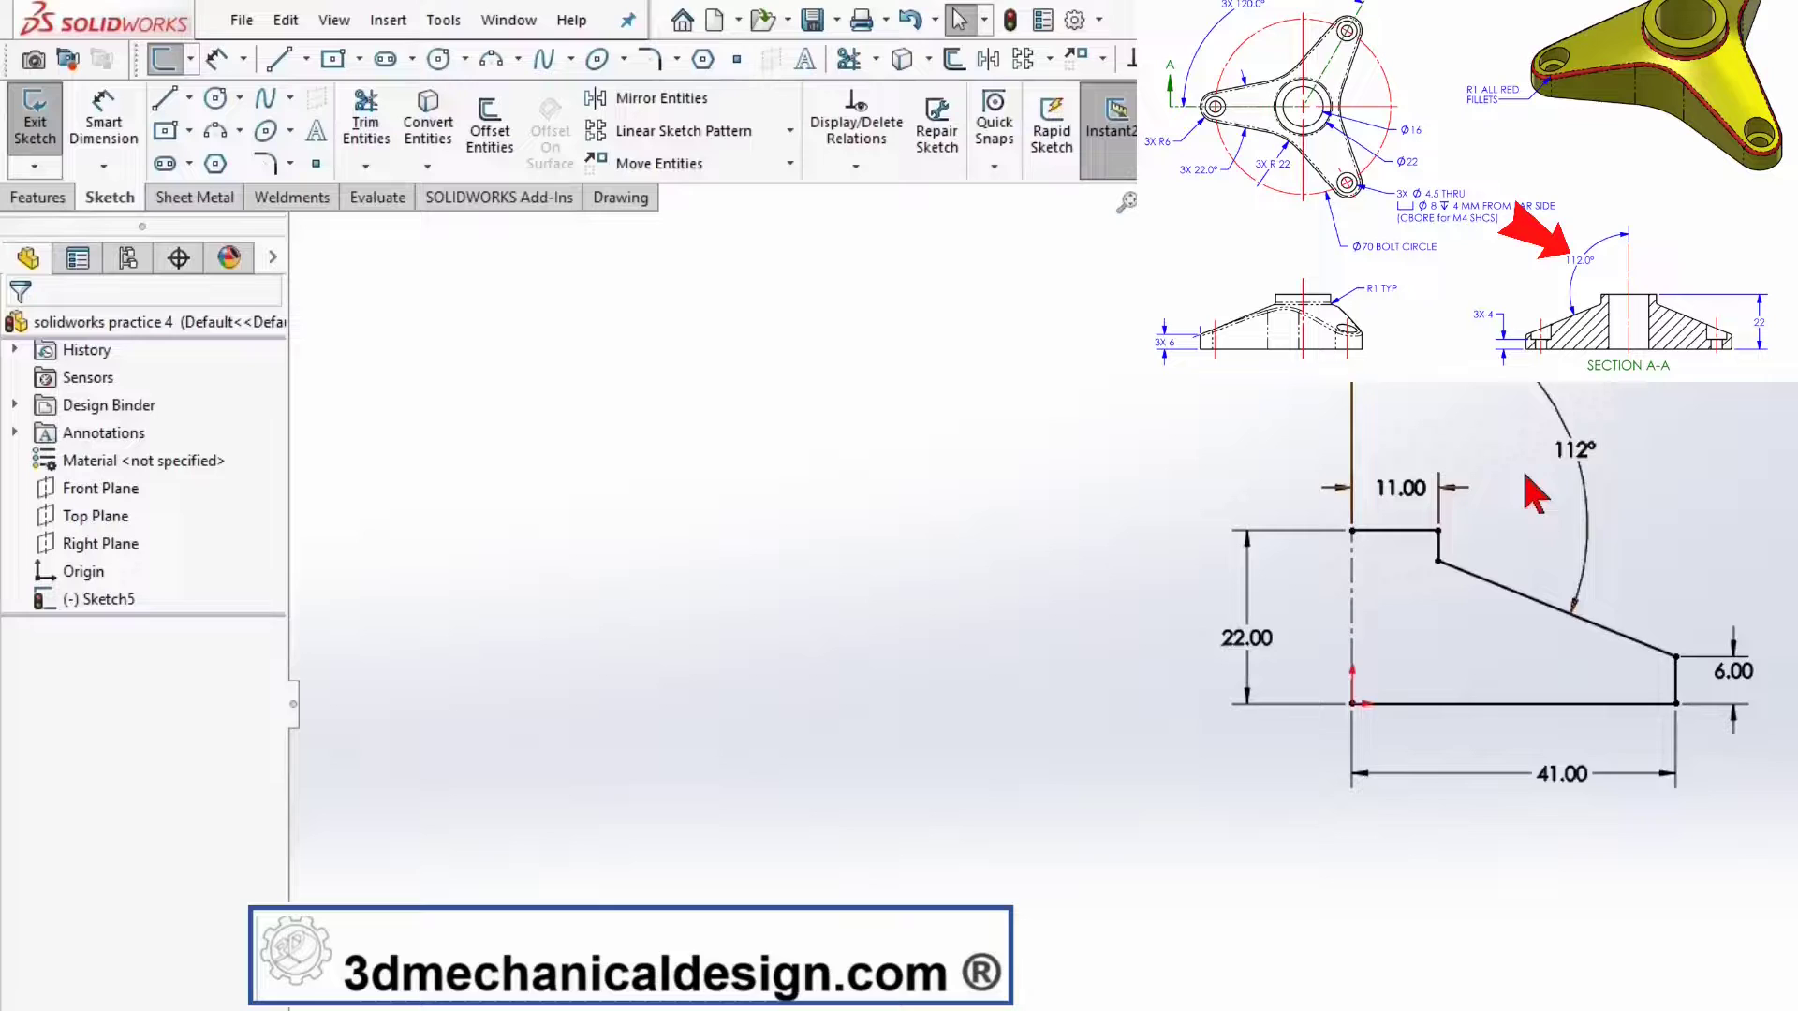
pyautogui.press('s')
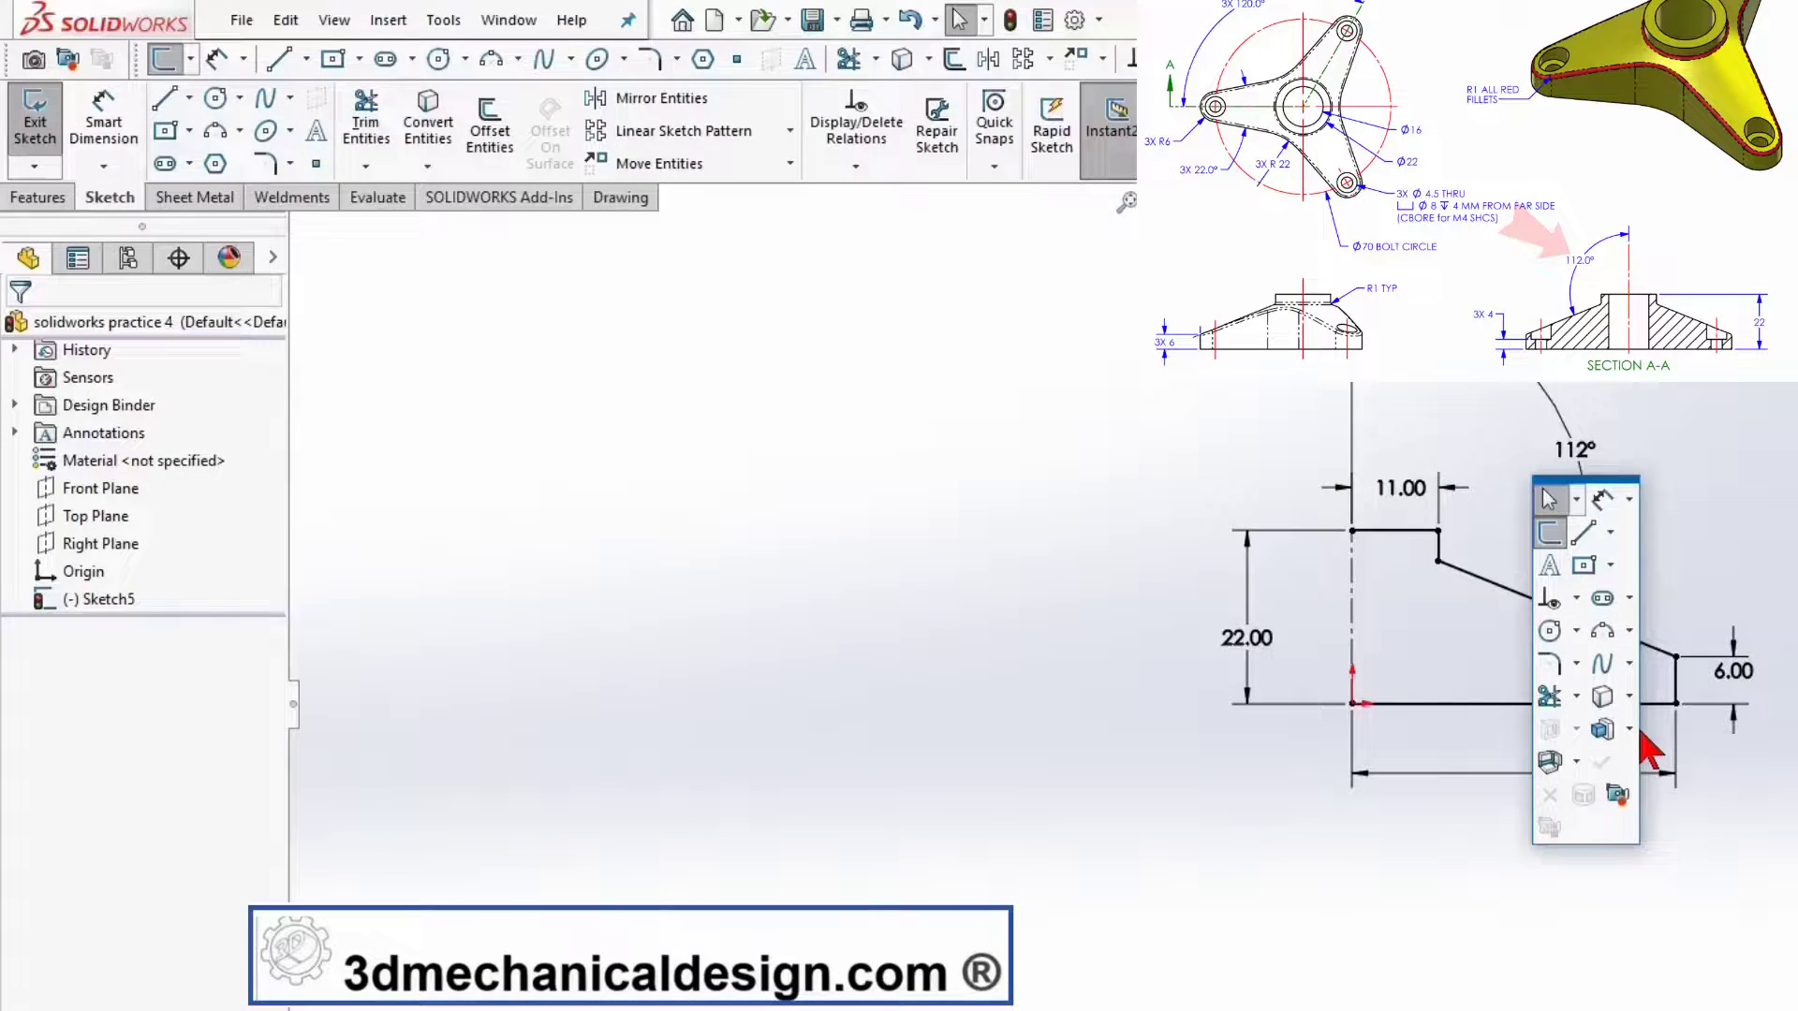
# - Revolve the closed profile 360° about the centerline into a disc with a central boss
pyautogui.click(1632, 730)
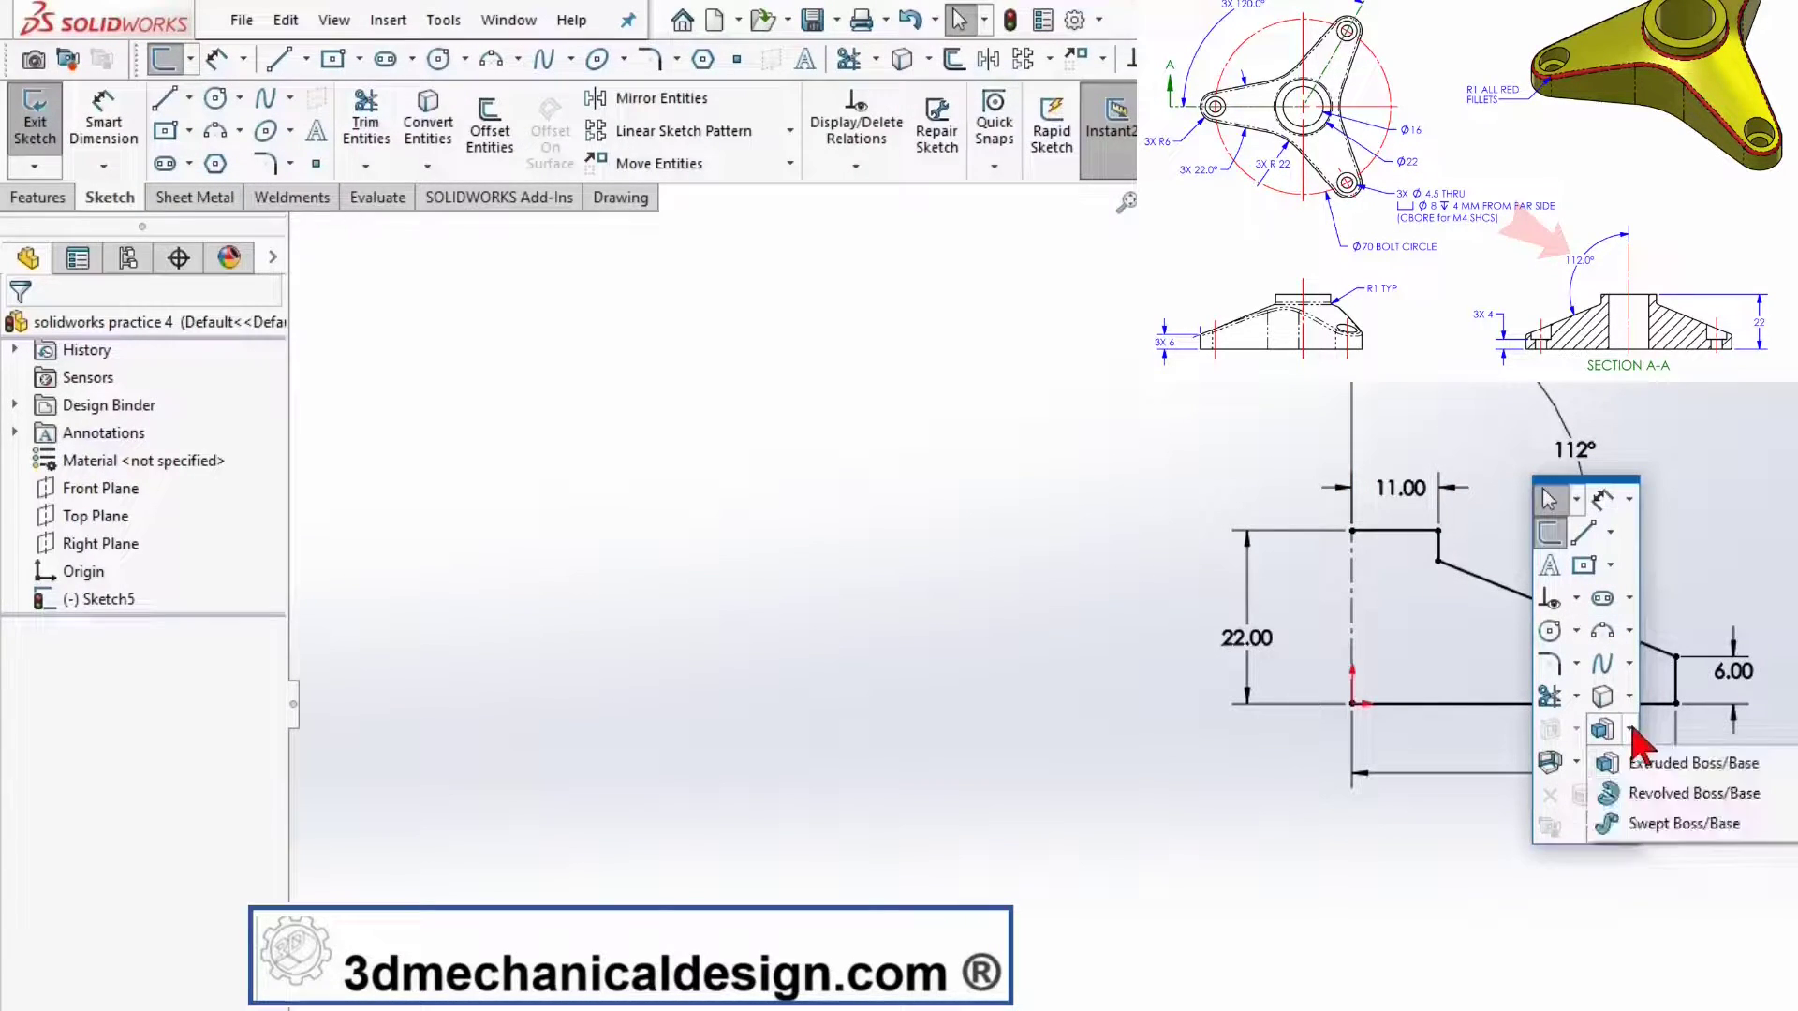
pyautogui.click(1657, 794)
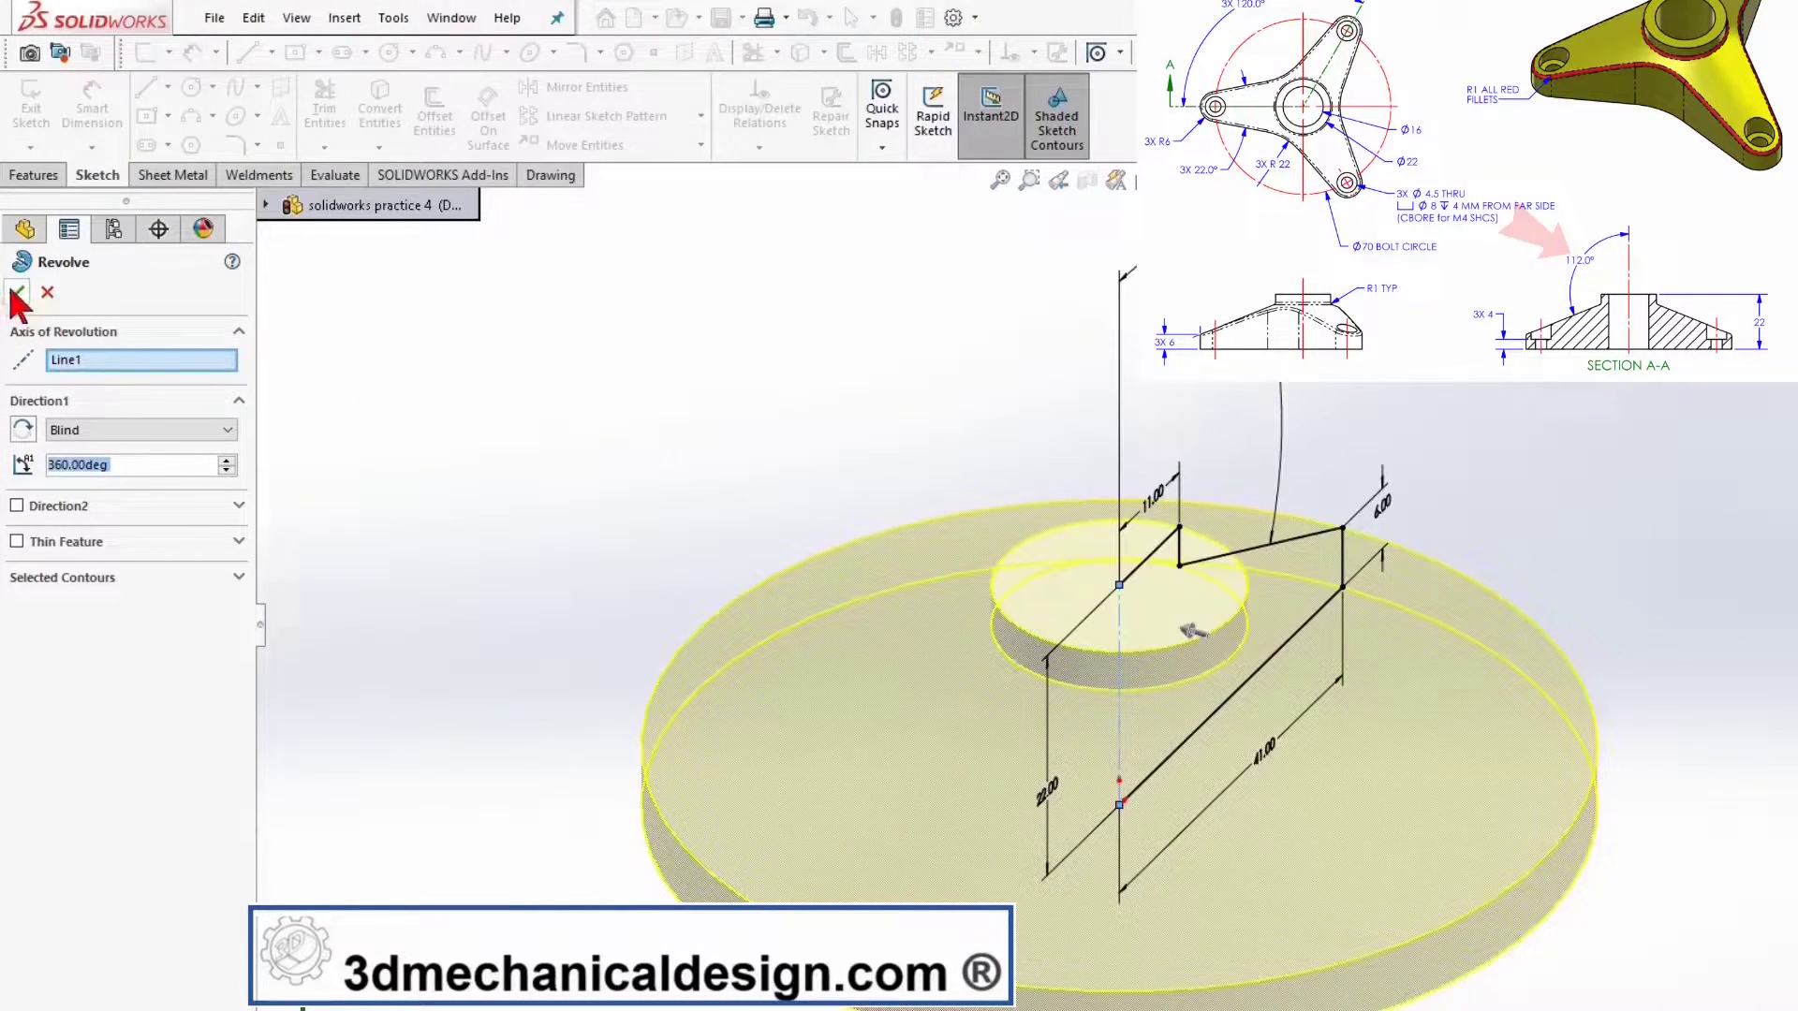
pyautogui.press('Return')
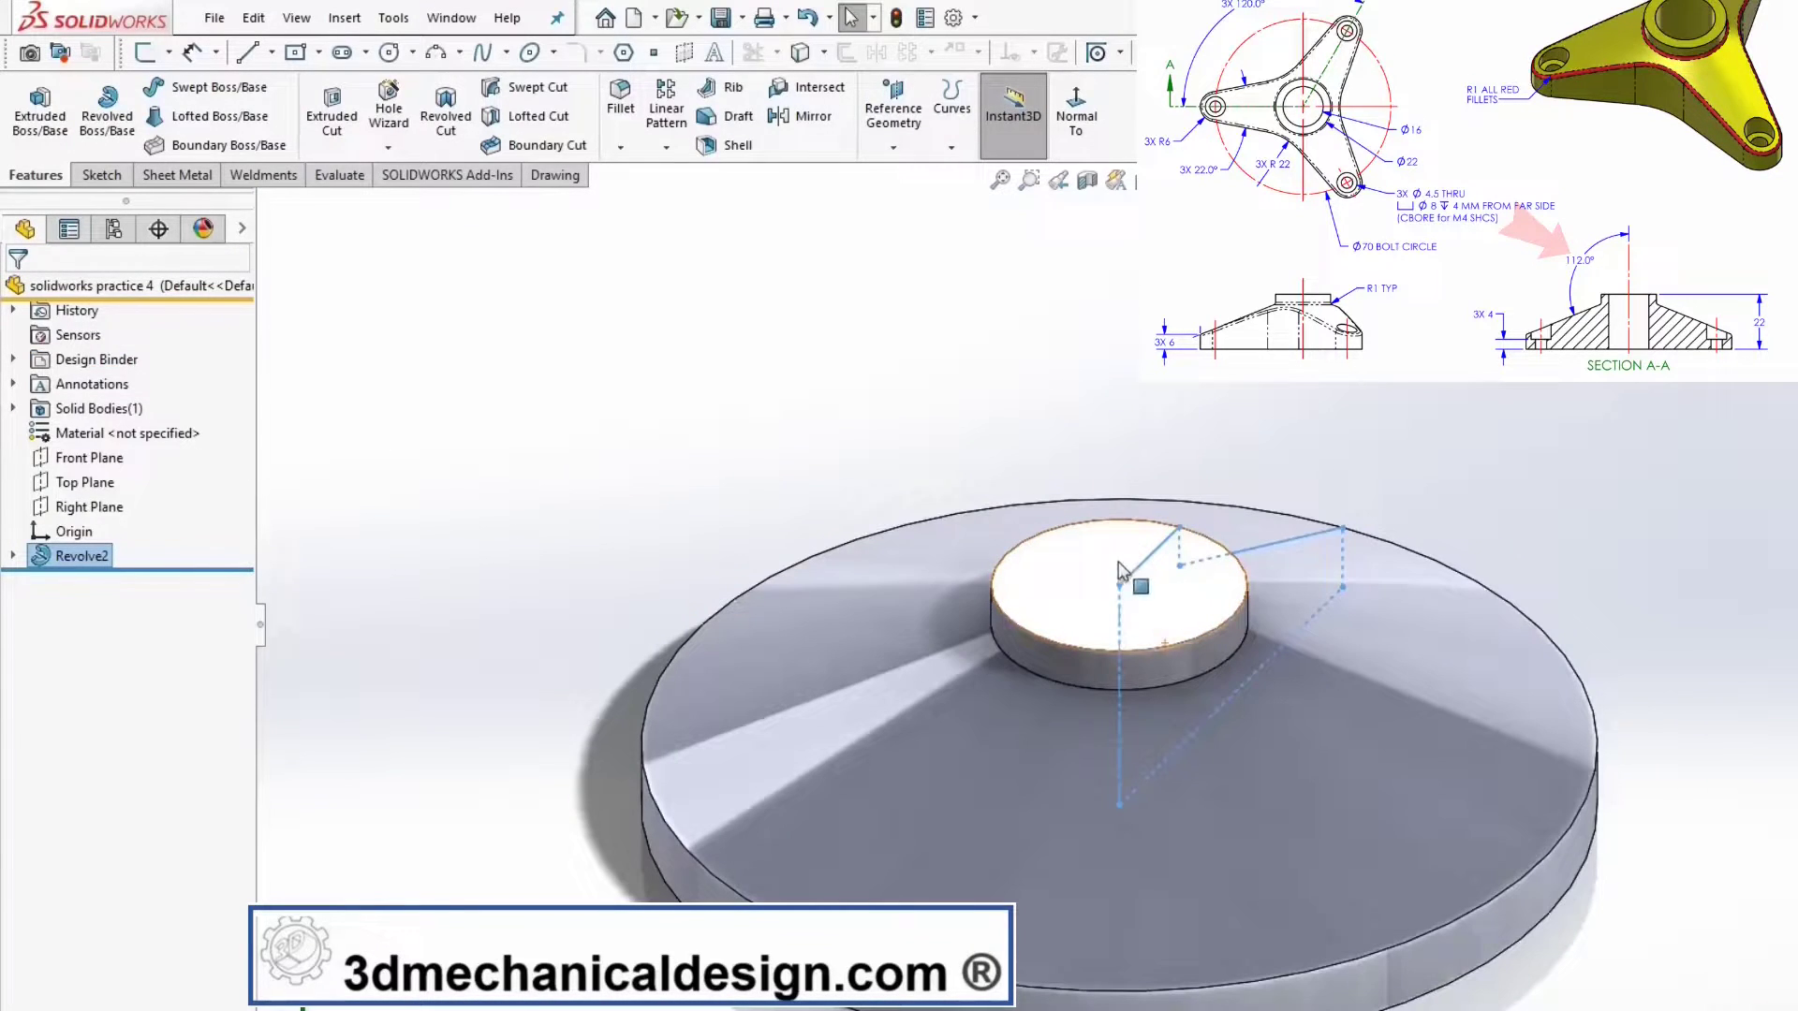
pyautogui.rightClick(1151, 555)
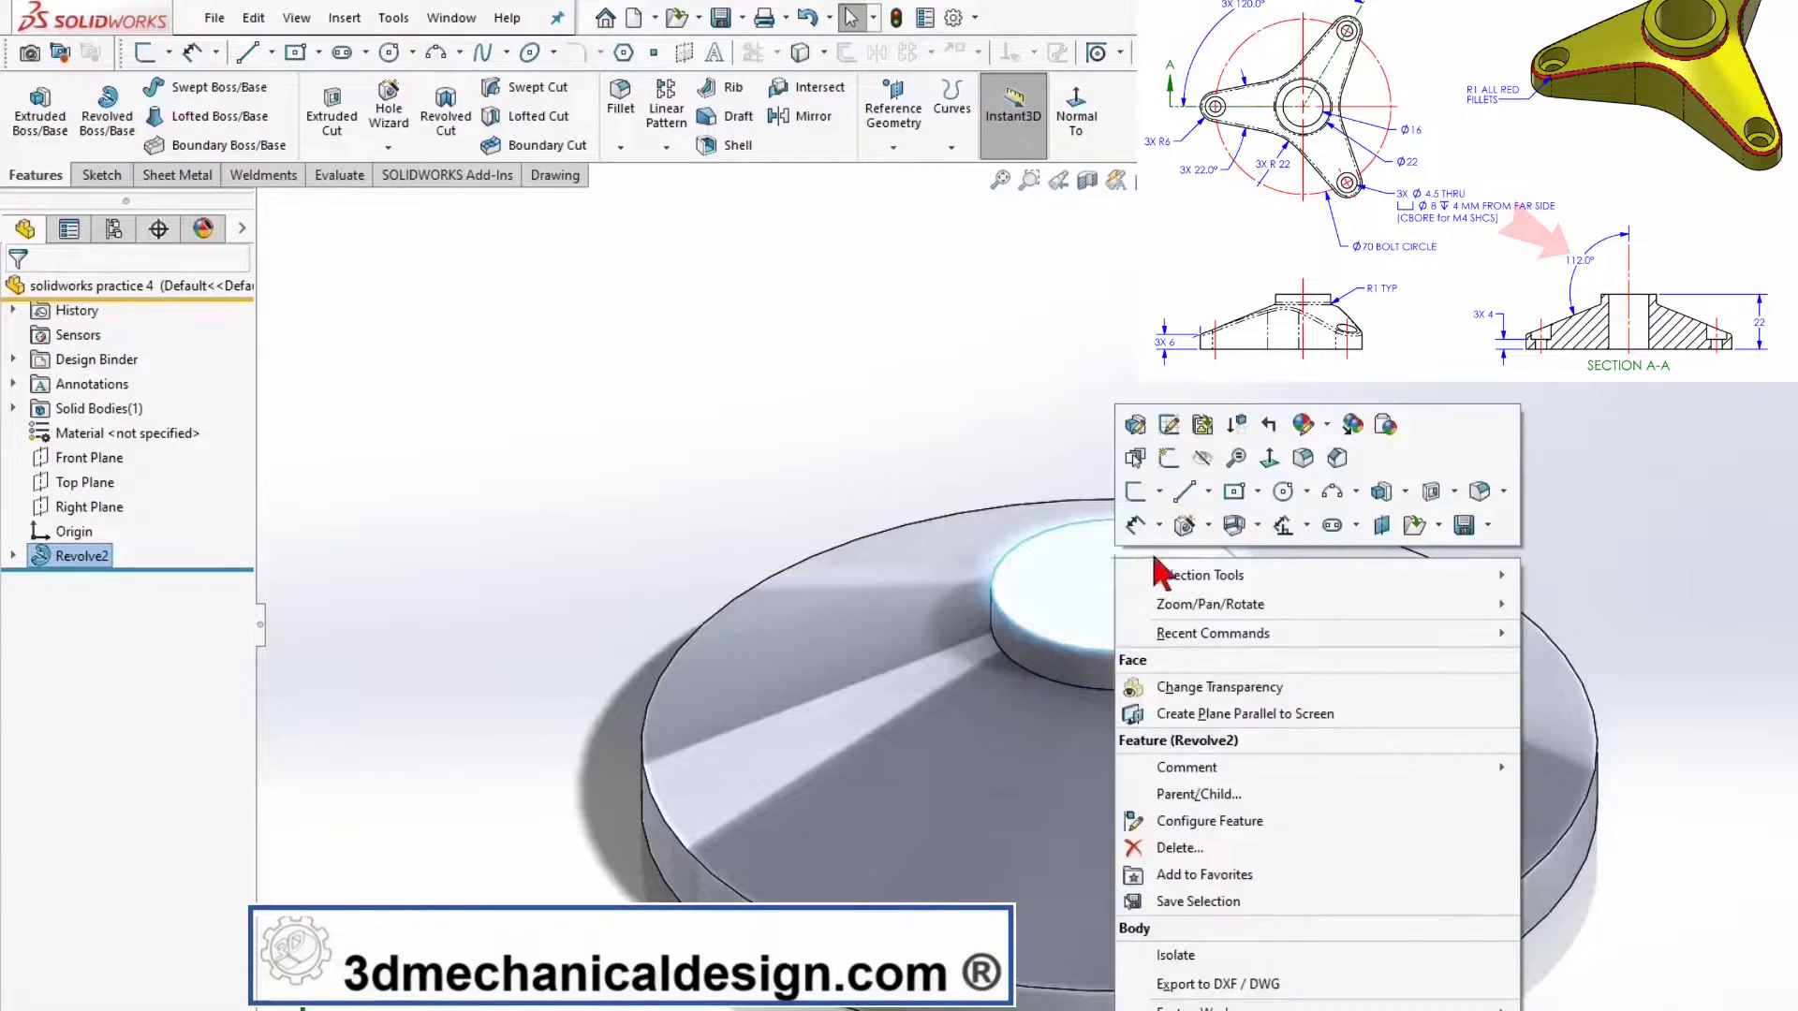
# - Start a new sketch on the hub's top face, viewed straight on
pyautogui.click(1276, 465)
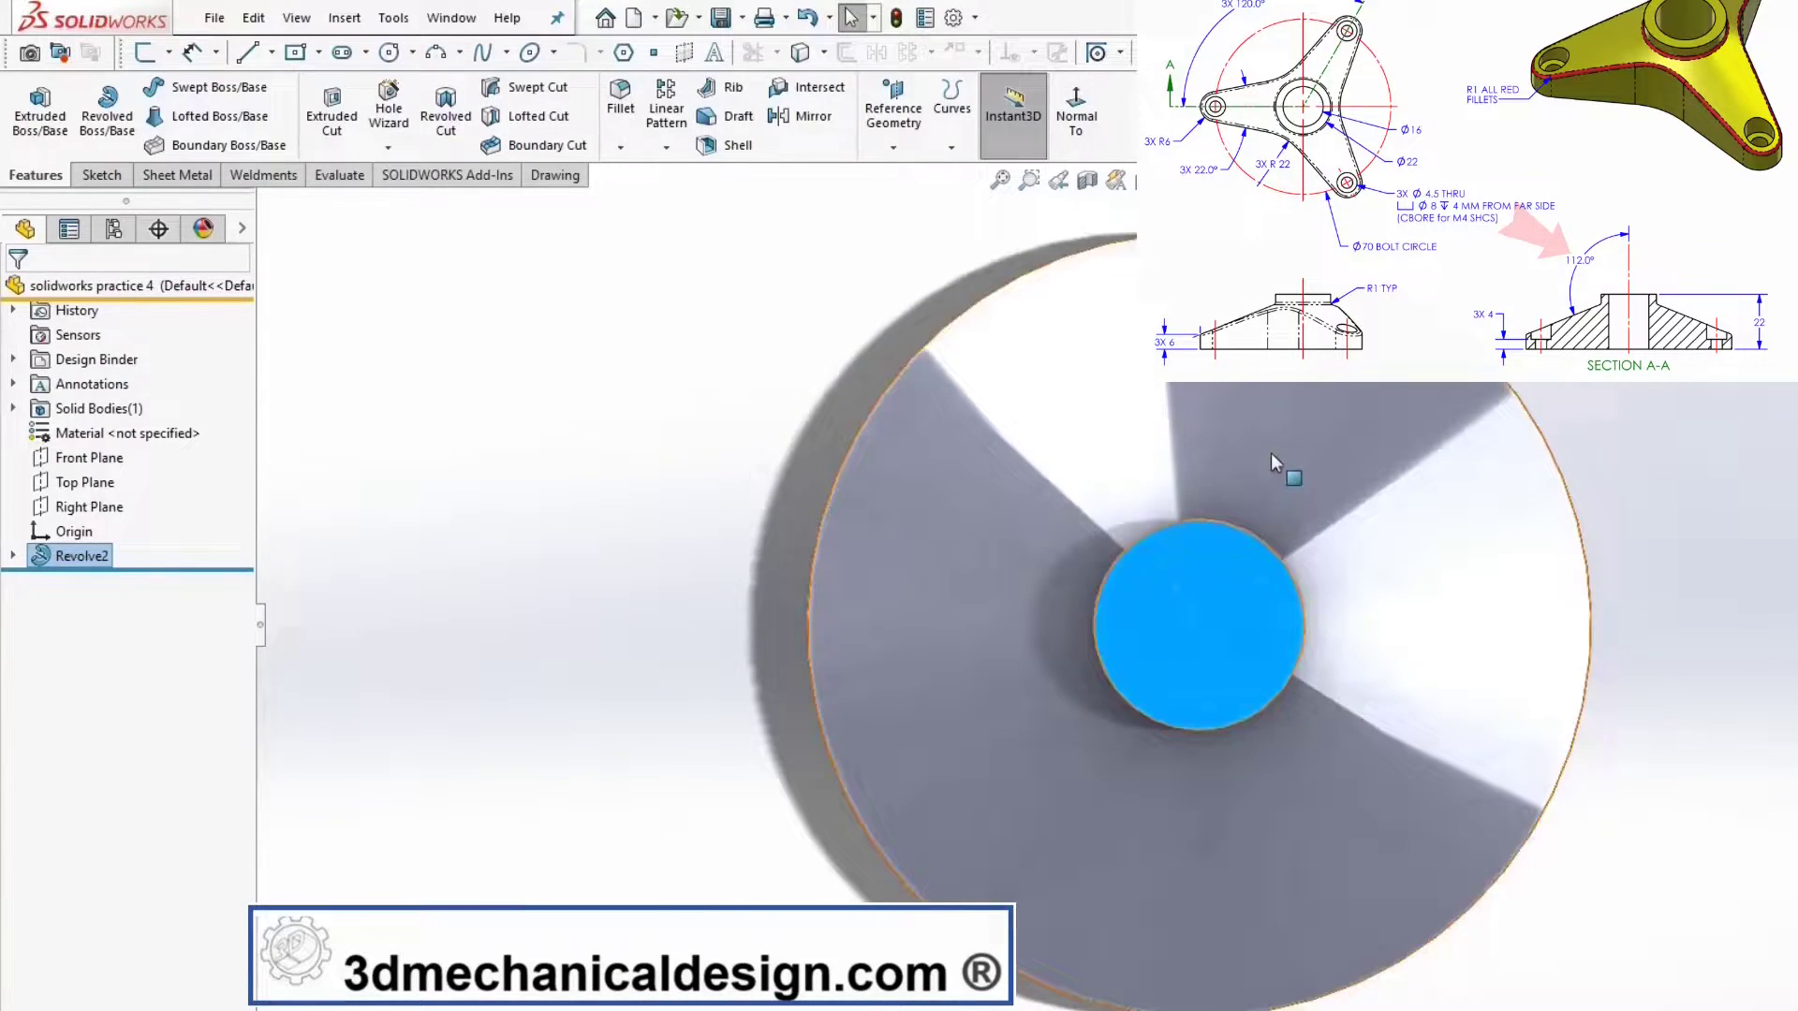
pyautogui.click(1194, 607)
pyautogui.rightClick(1193, 616)
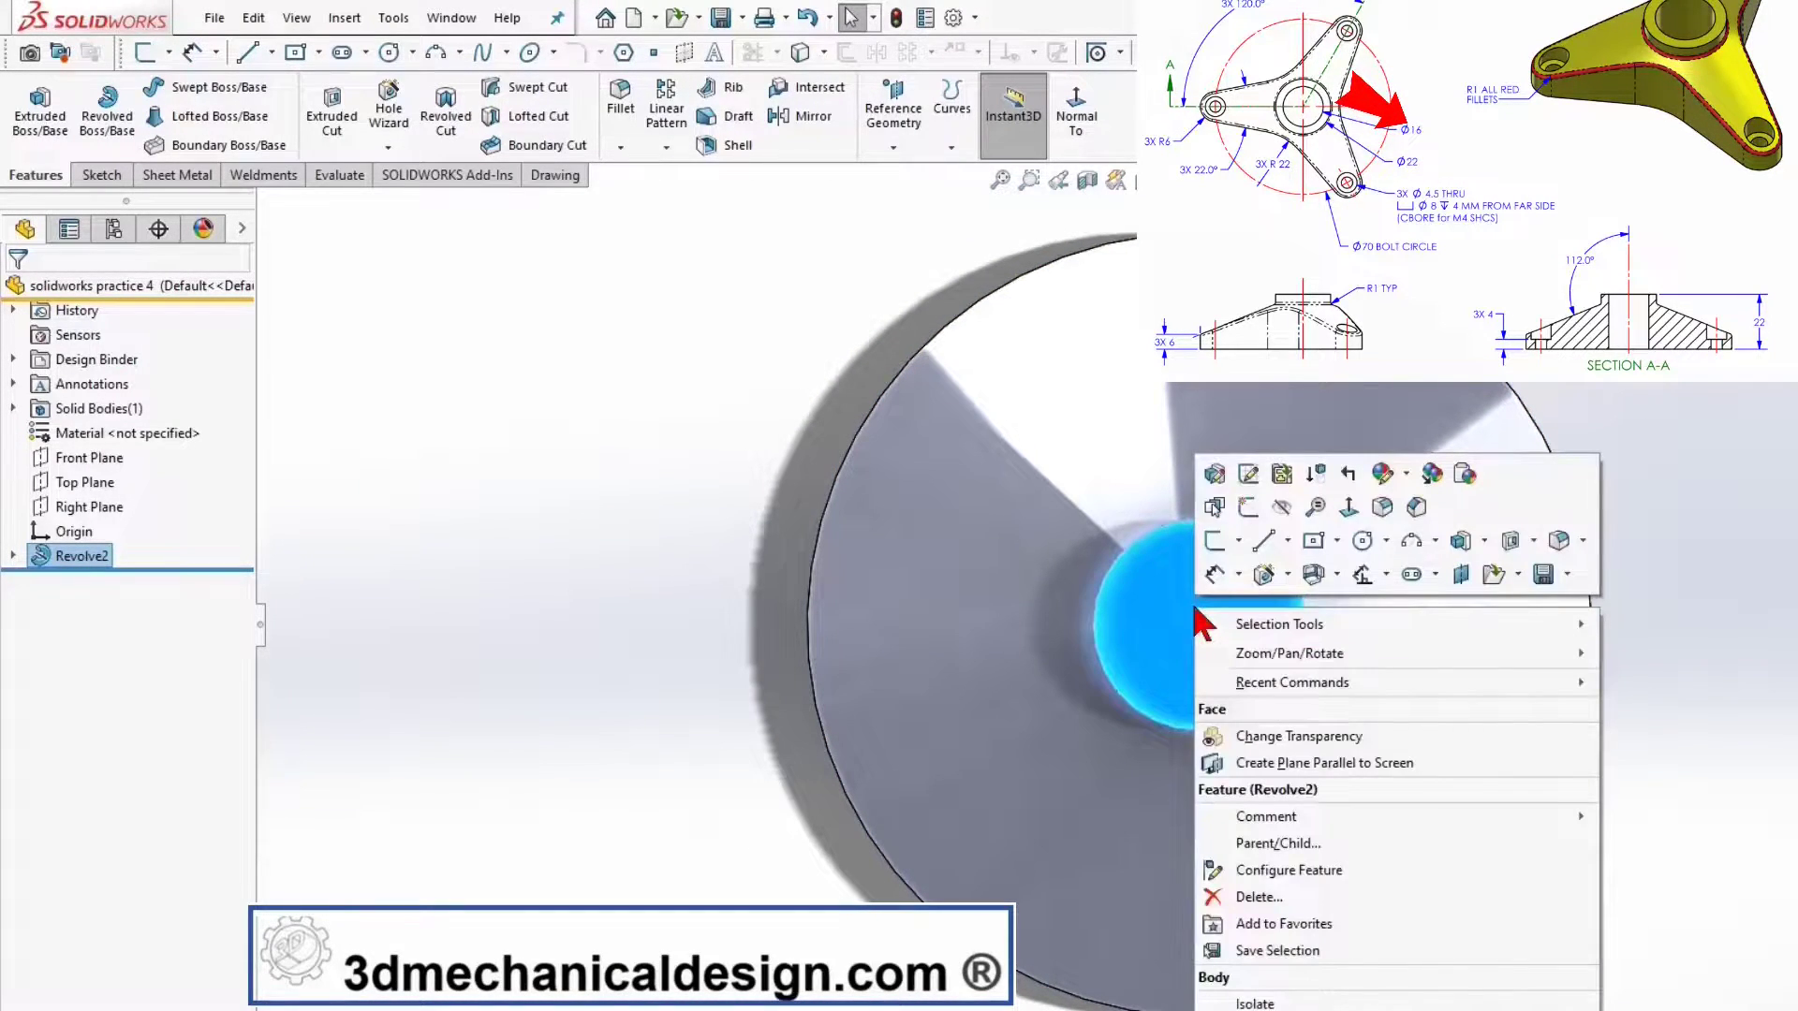
pyautogui.click(1212, 545)
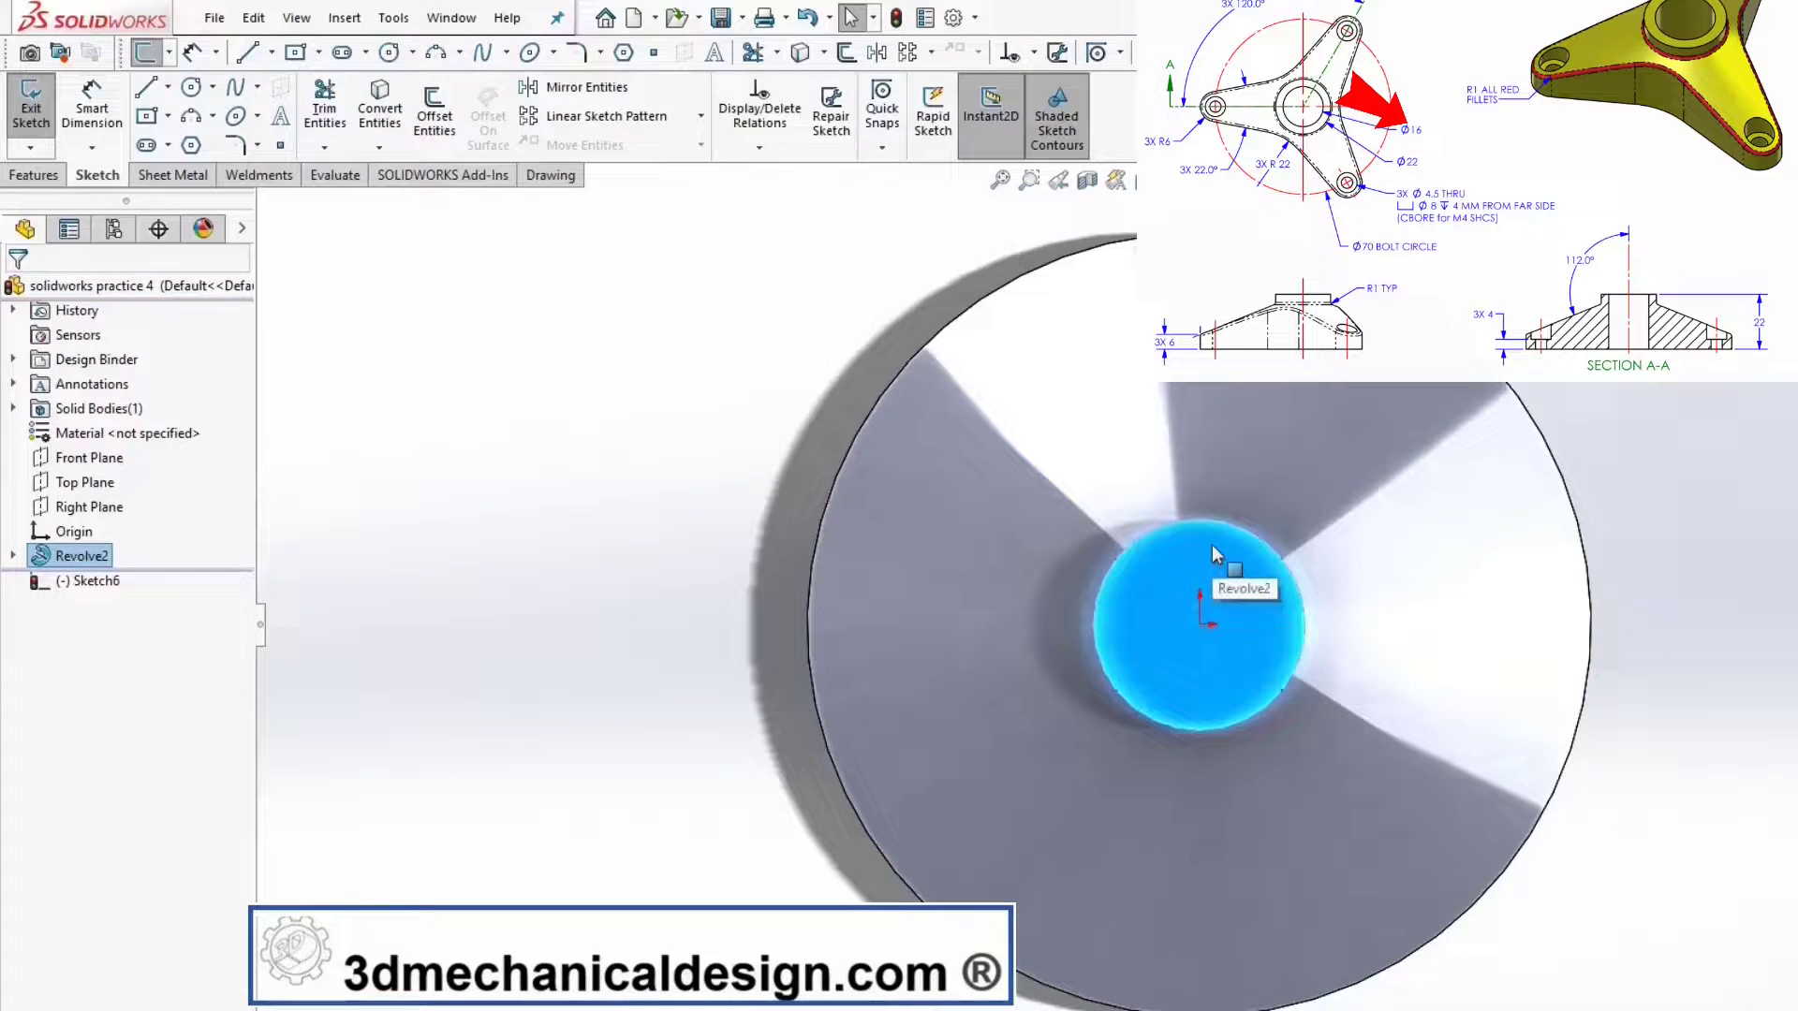
# - Draw a circle centred on the origin and dimension its diameter to 16 mm
pyautogui.press('s')
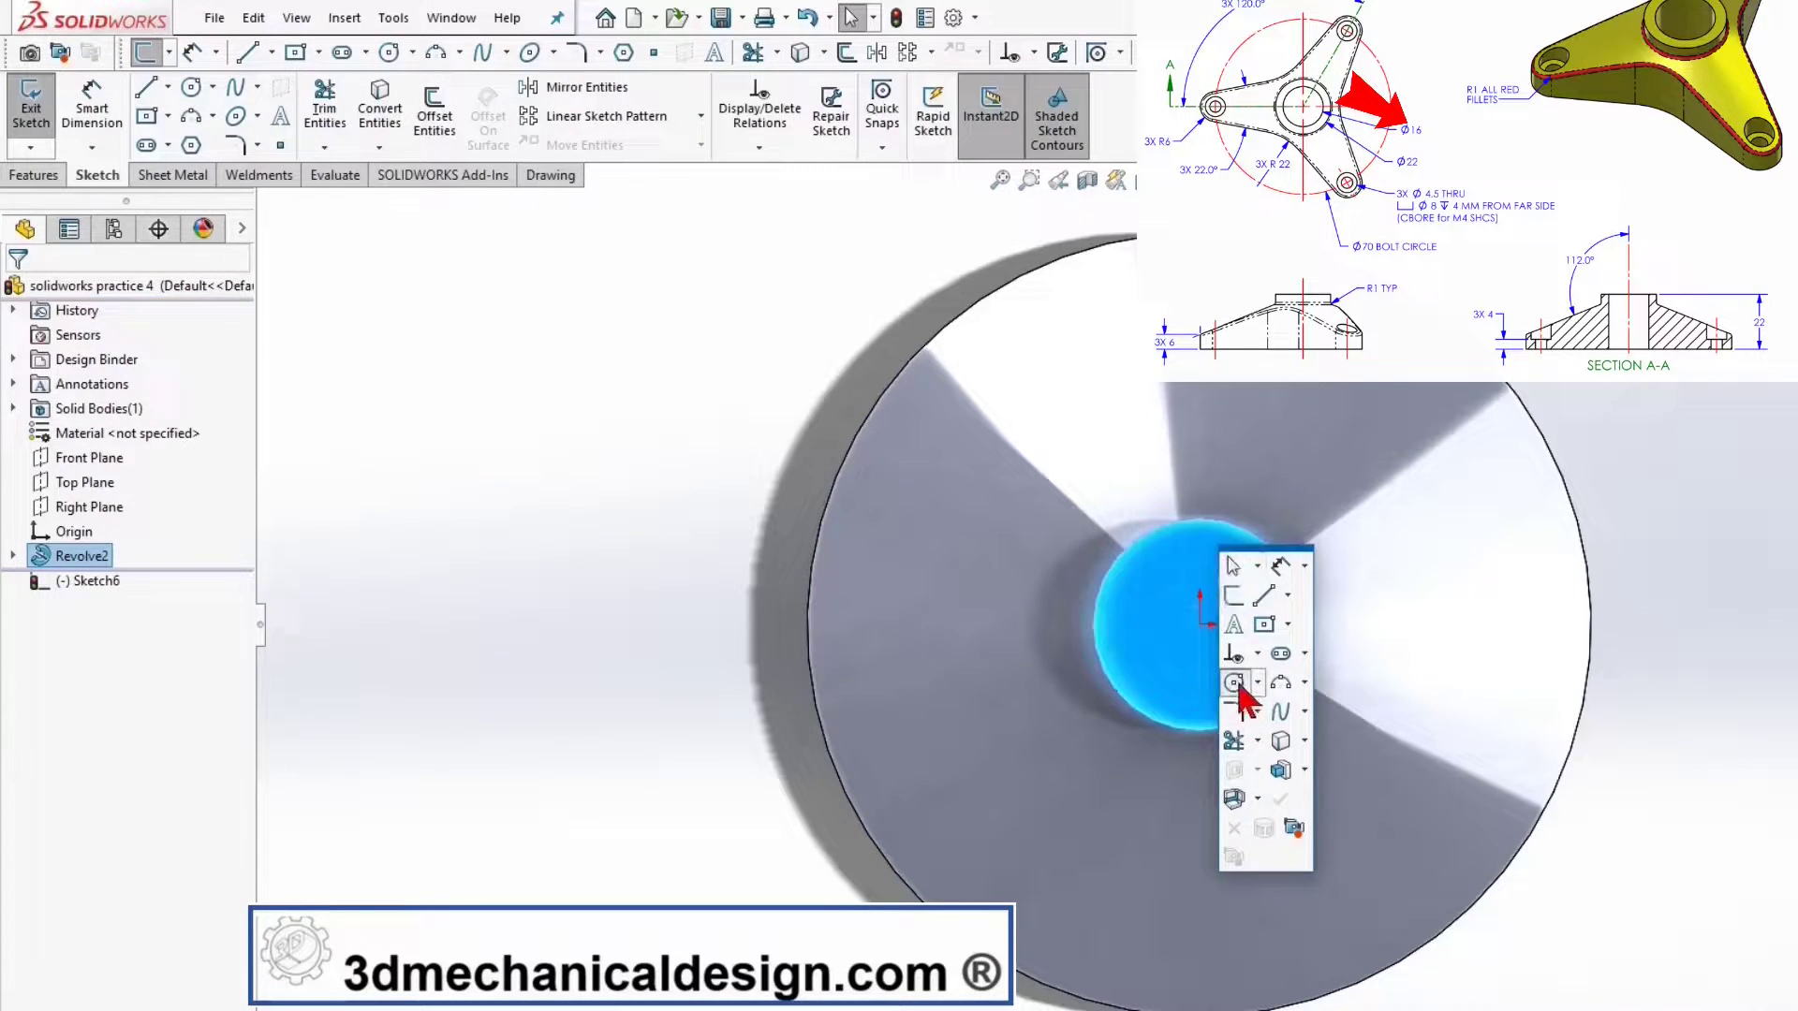
pyautogui.click(1235, 683)
pyautogui.click(1197, 624)
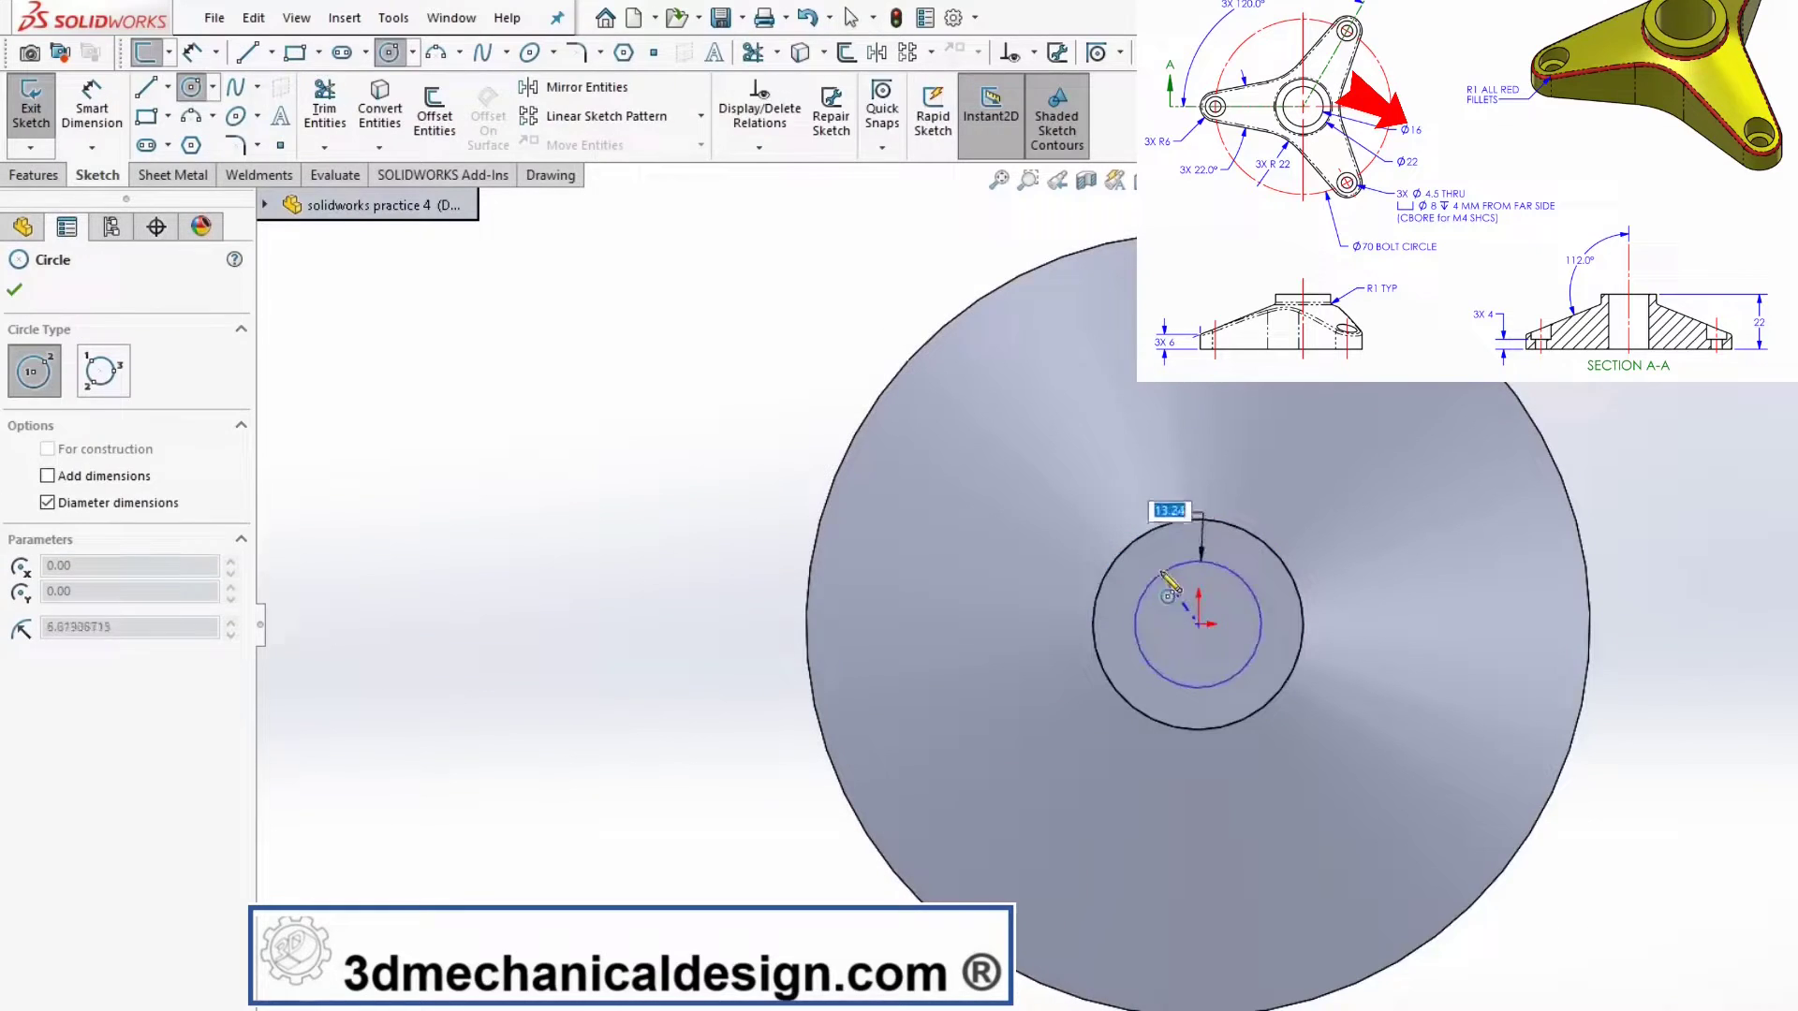
pyautogui.click(1122, 623)
pyautogui.rightClick(1160, 568)
pyautogui.click(1422, 461)
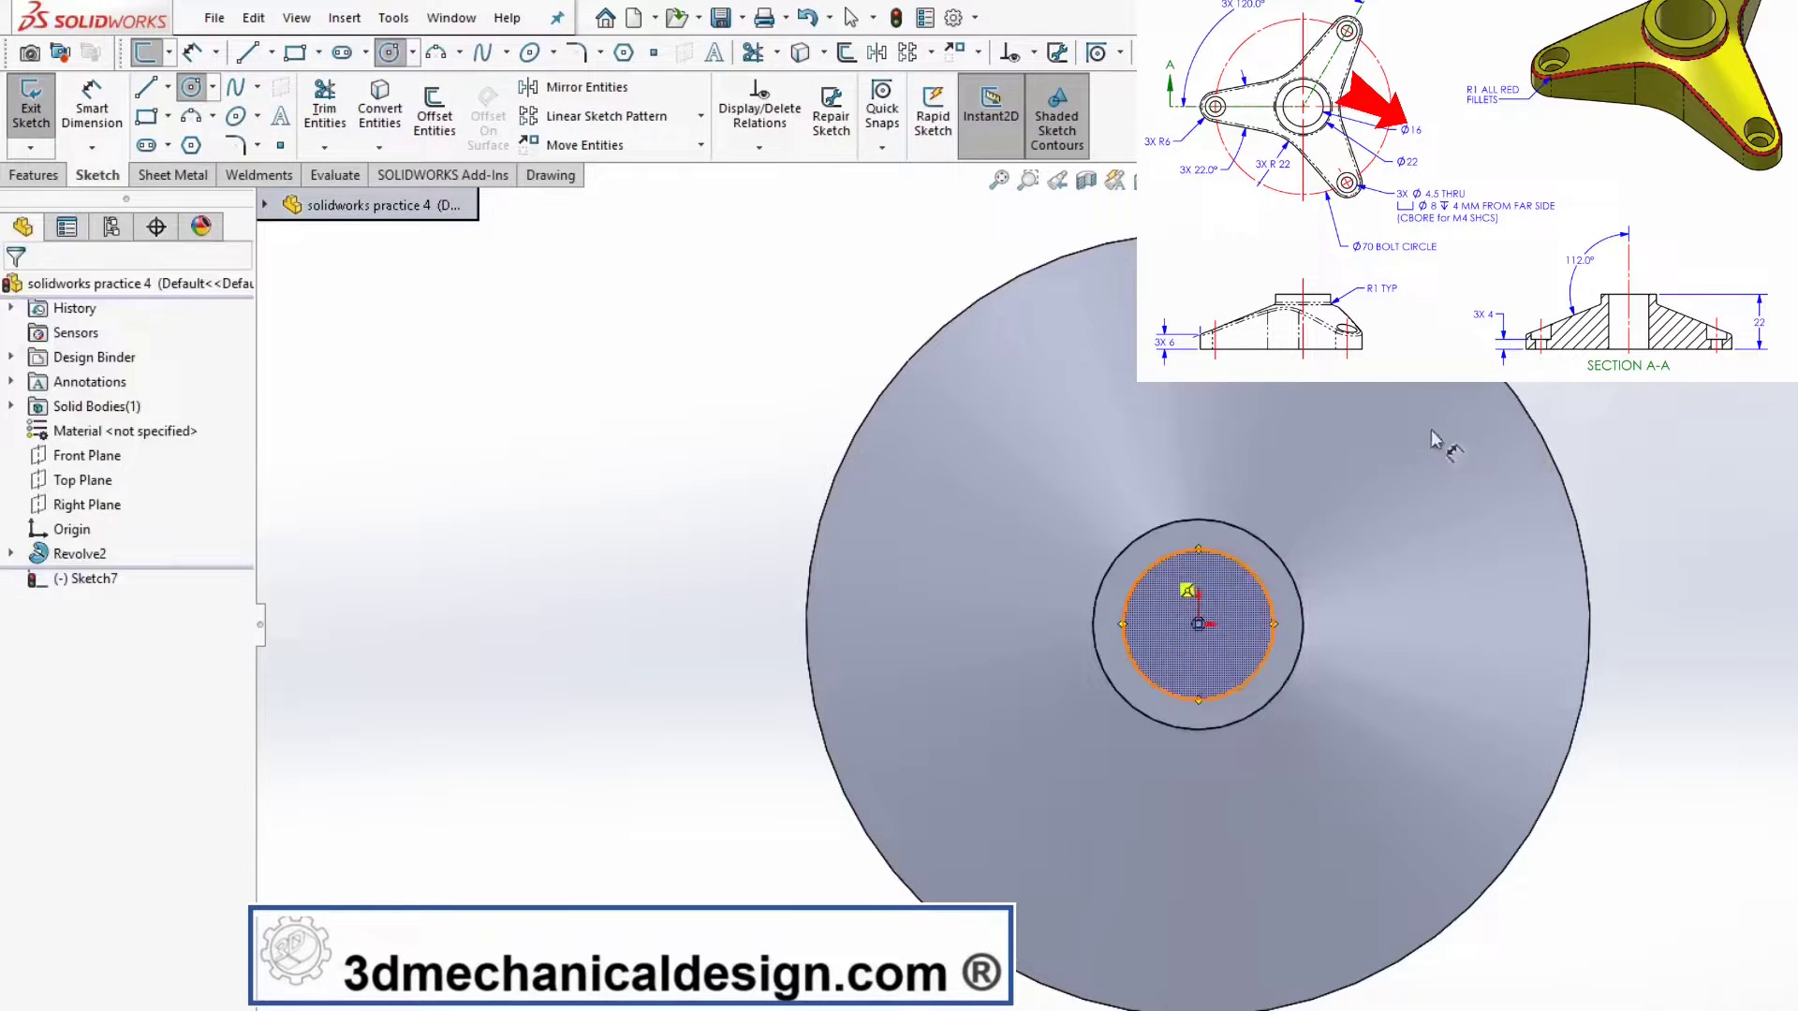
pyautogui.click(1167, 550)
pyautogui.click(1034, 485)
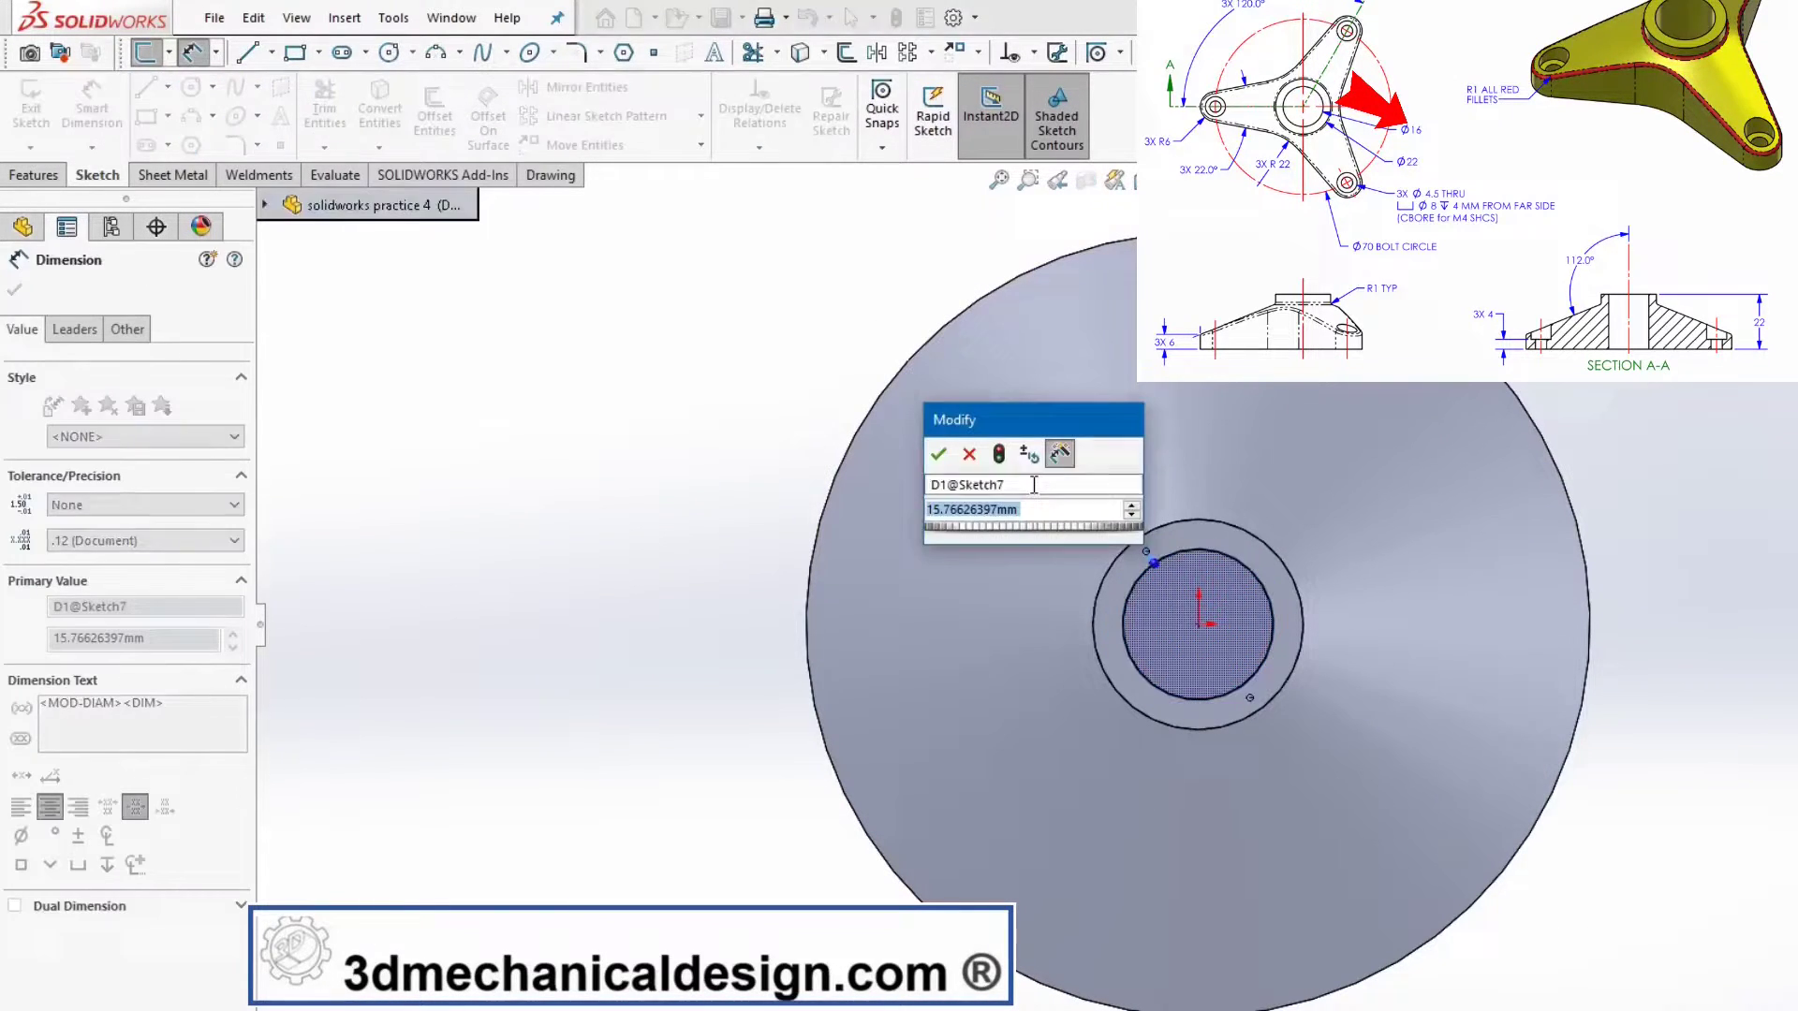
pyautogui.write('16')
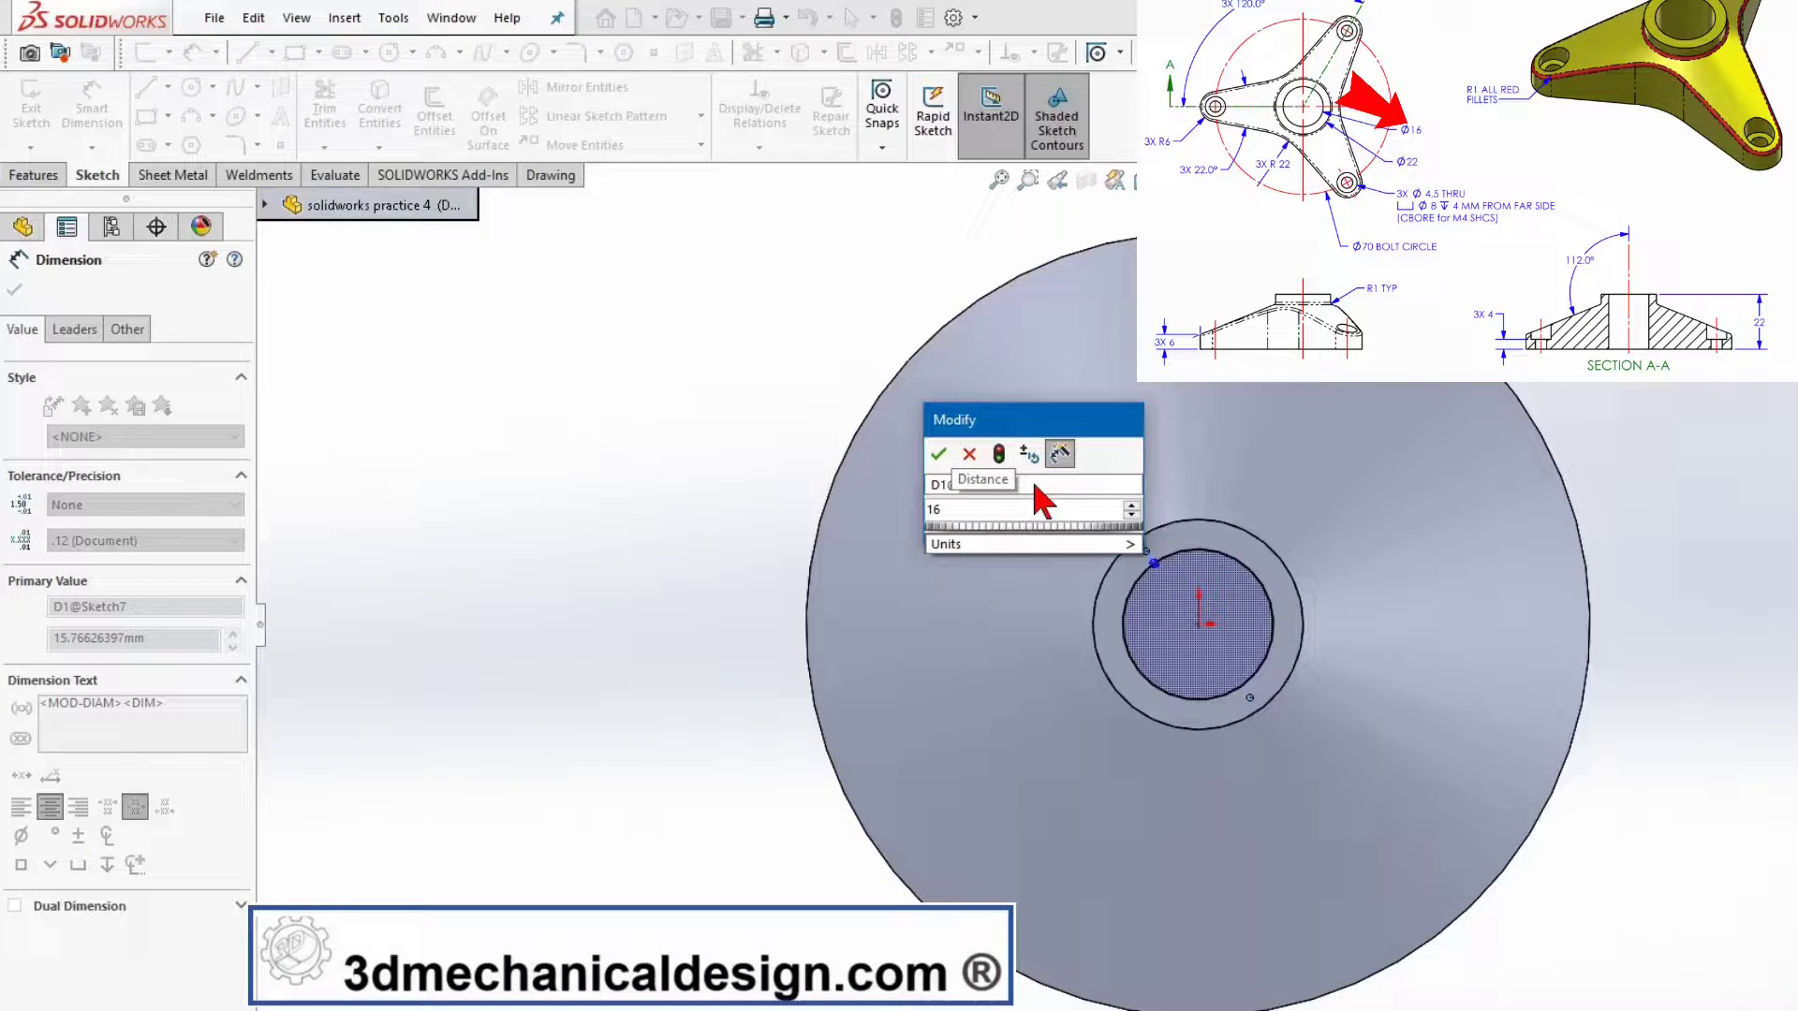
pyautogui.click(939, 454)
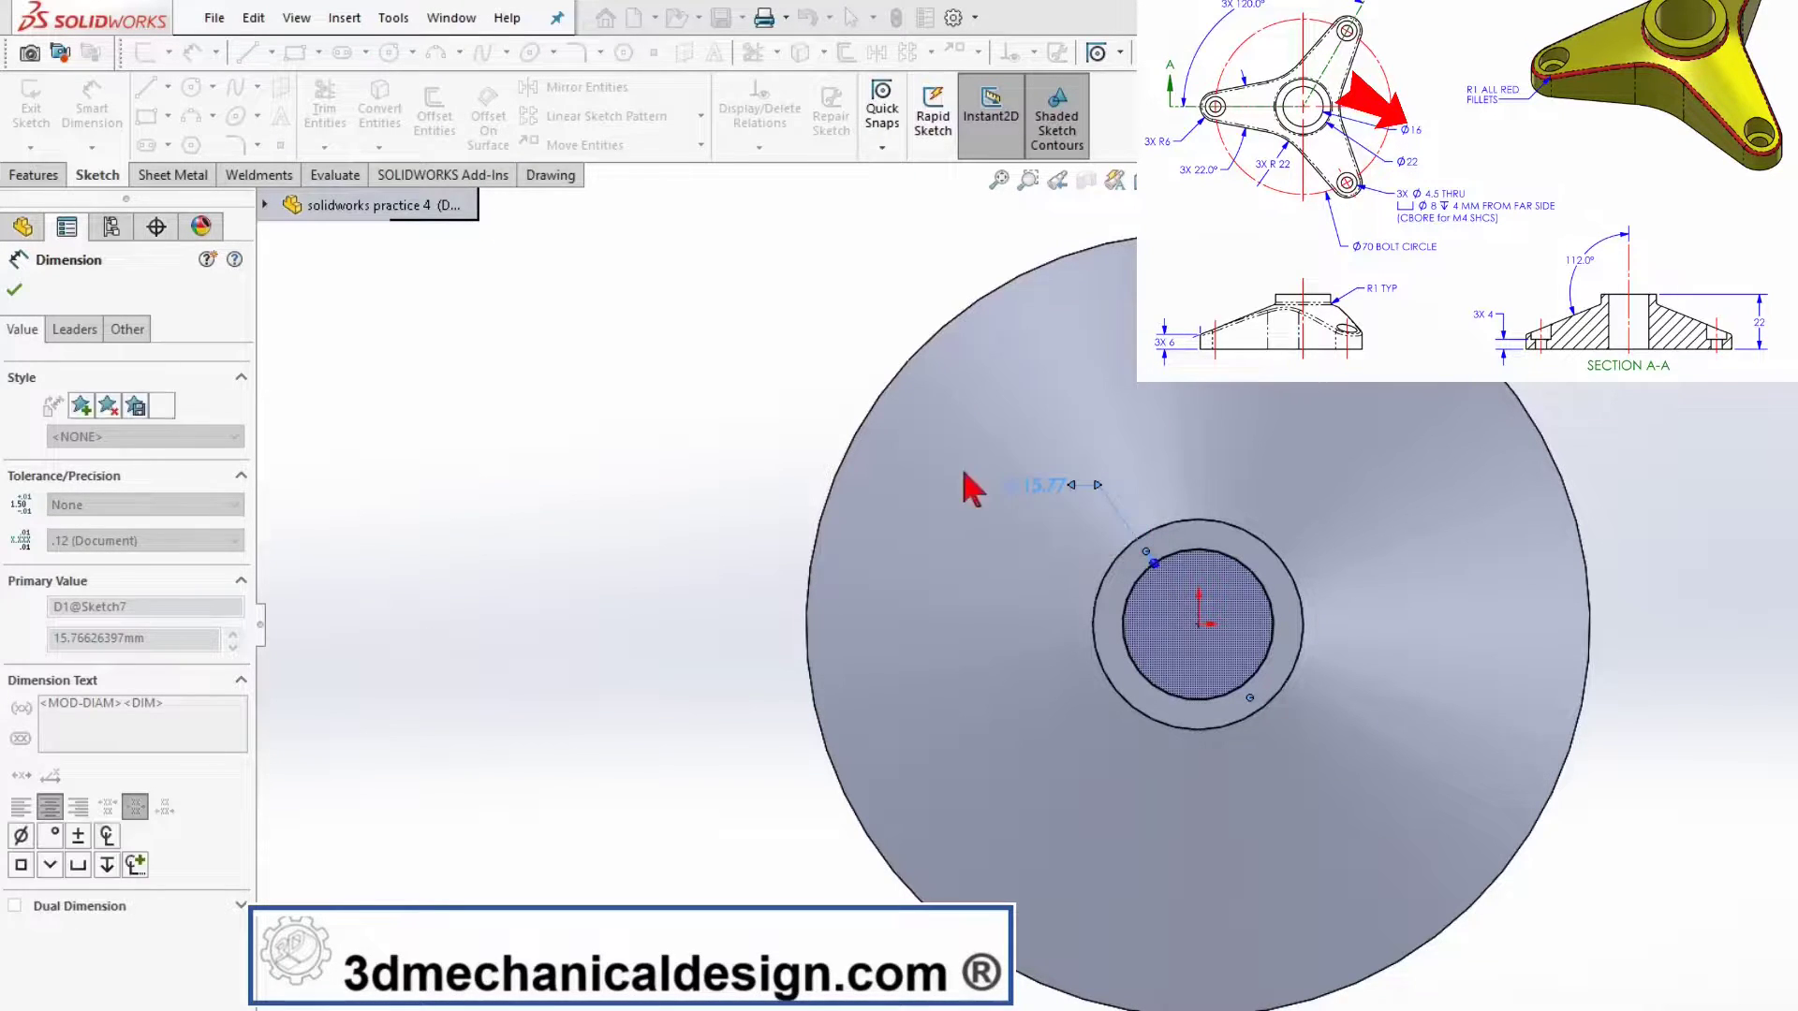
# - Cut the 16 mm circle into the hub with an Up To Next extruded cut
pyautogui.rightClick(1197, 588)
pyautogui.click(1538, 490)
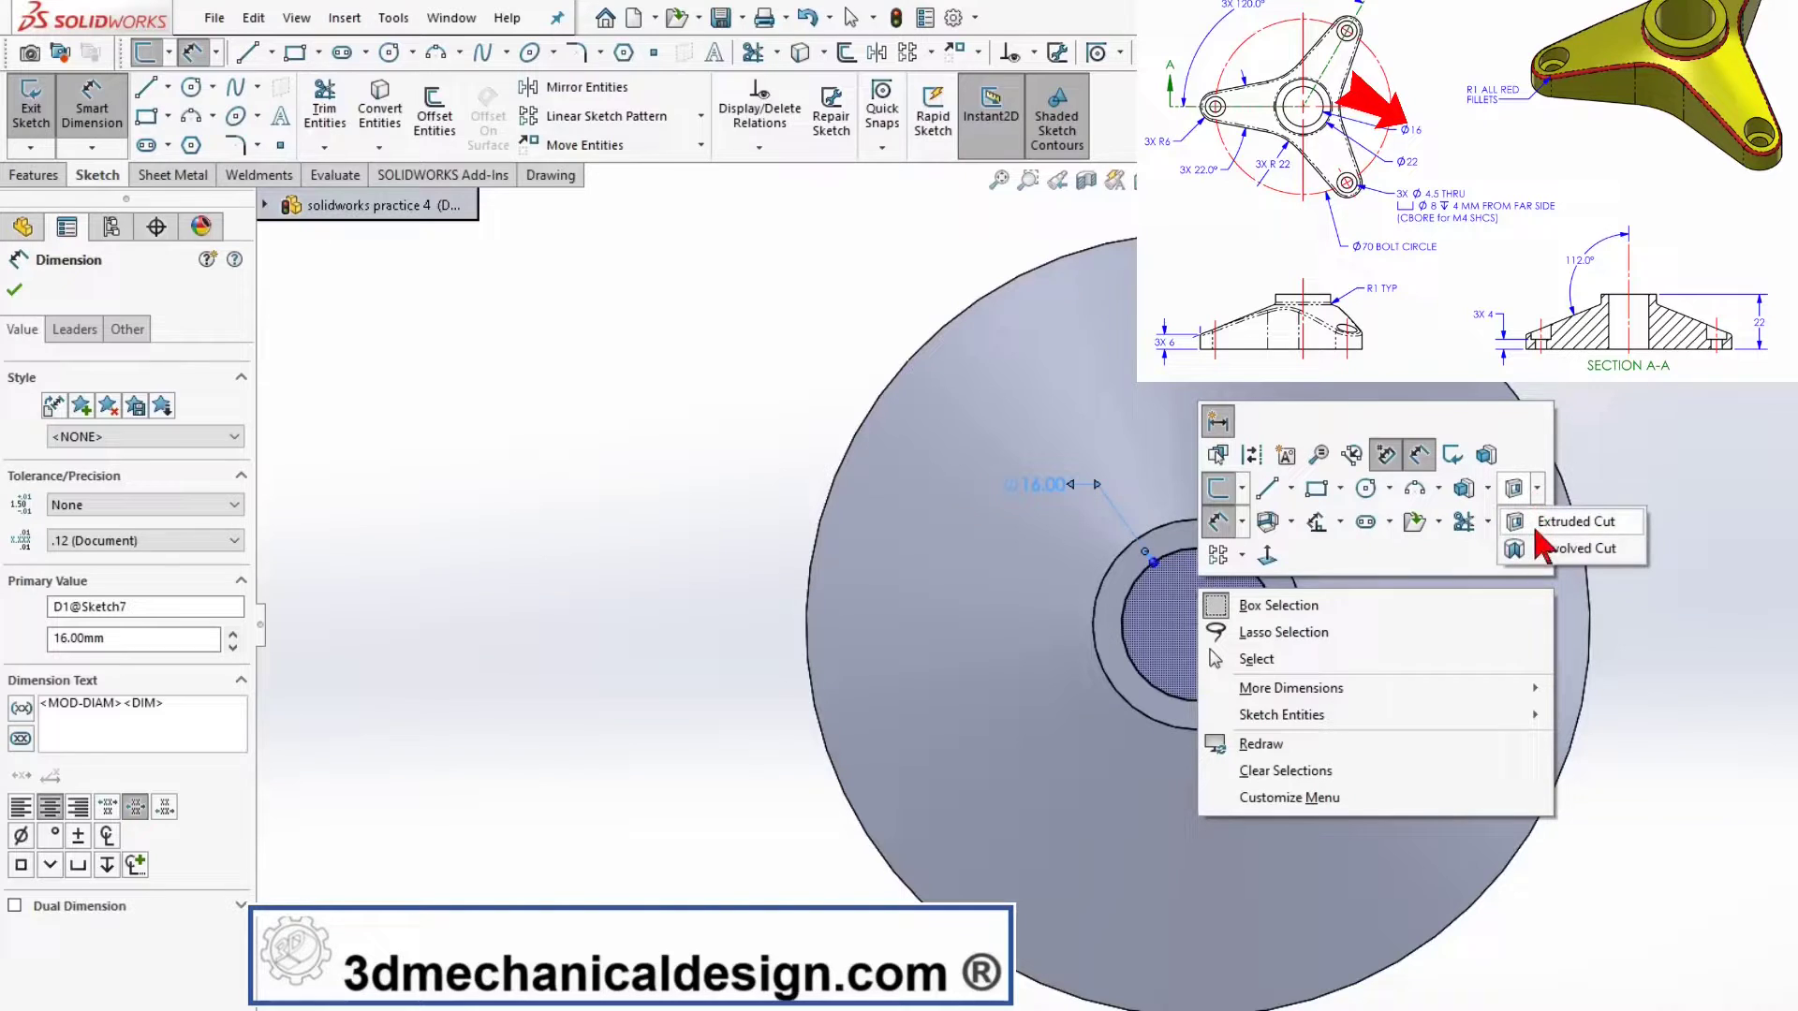
pyautogui.click(1573, 522)
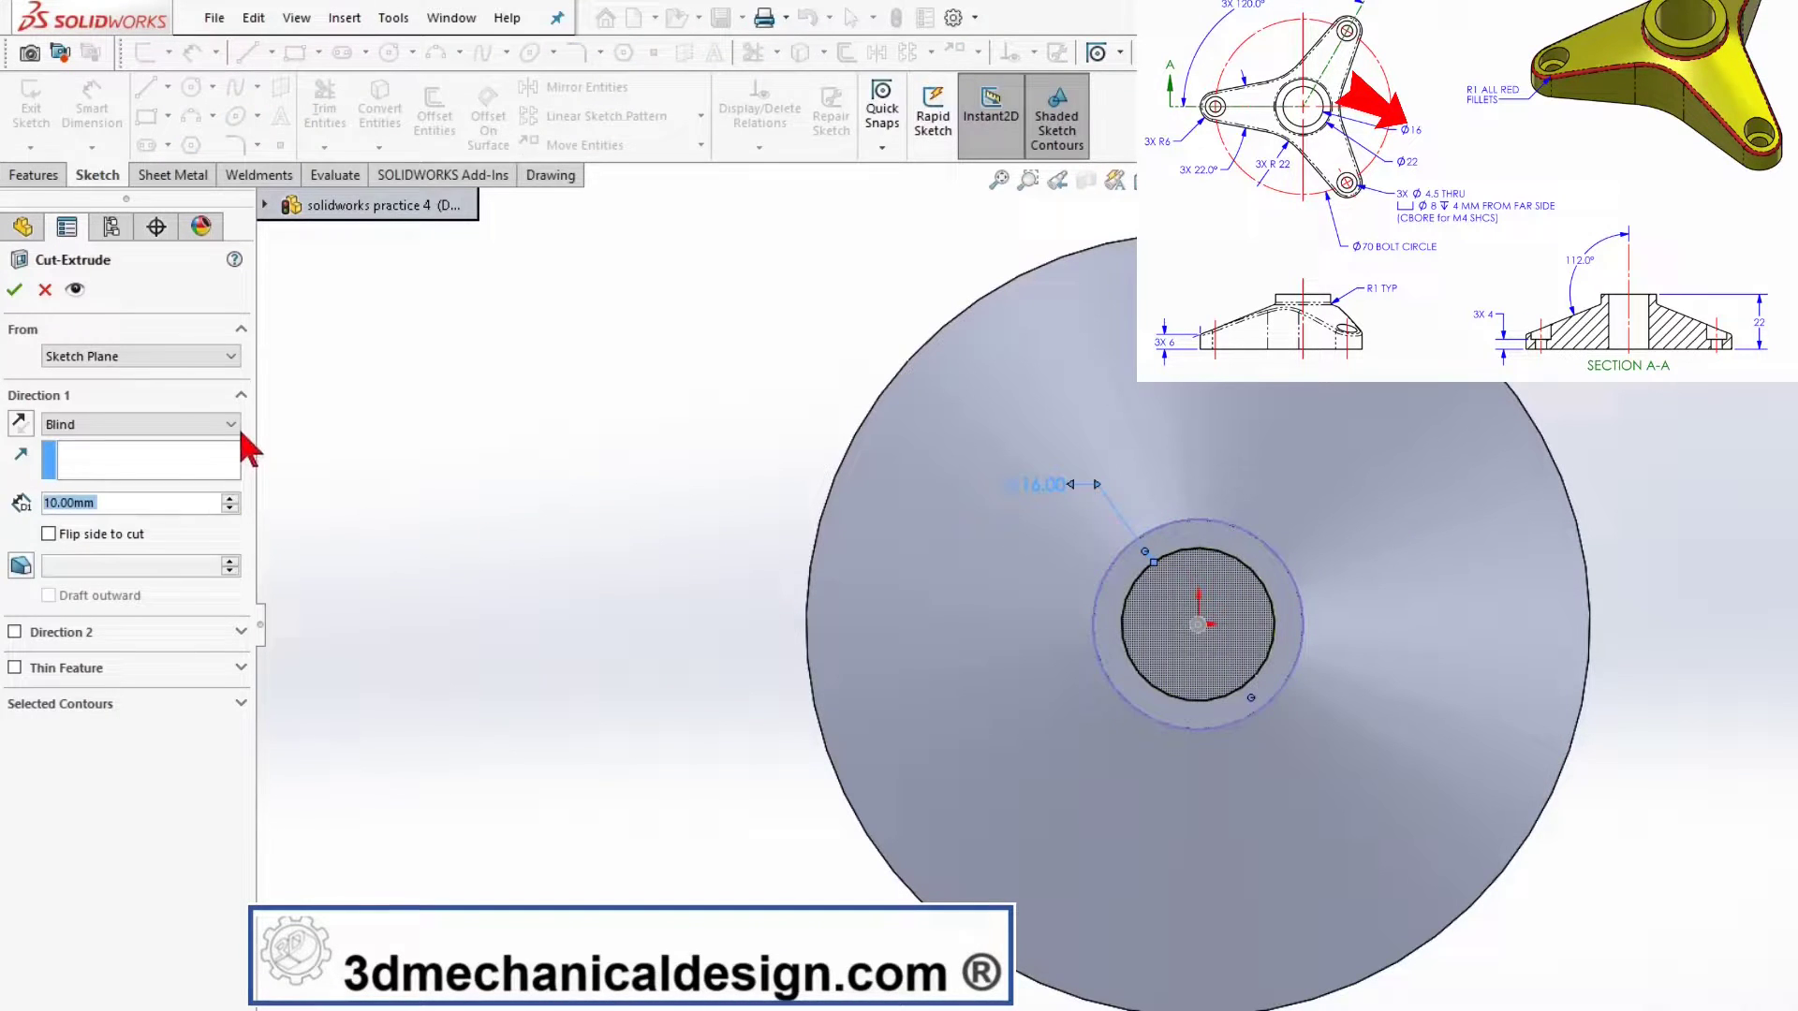
pyautogui.click(240, 431)
pyautogui.click(132, 491)
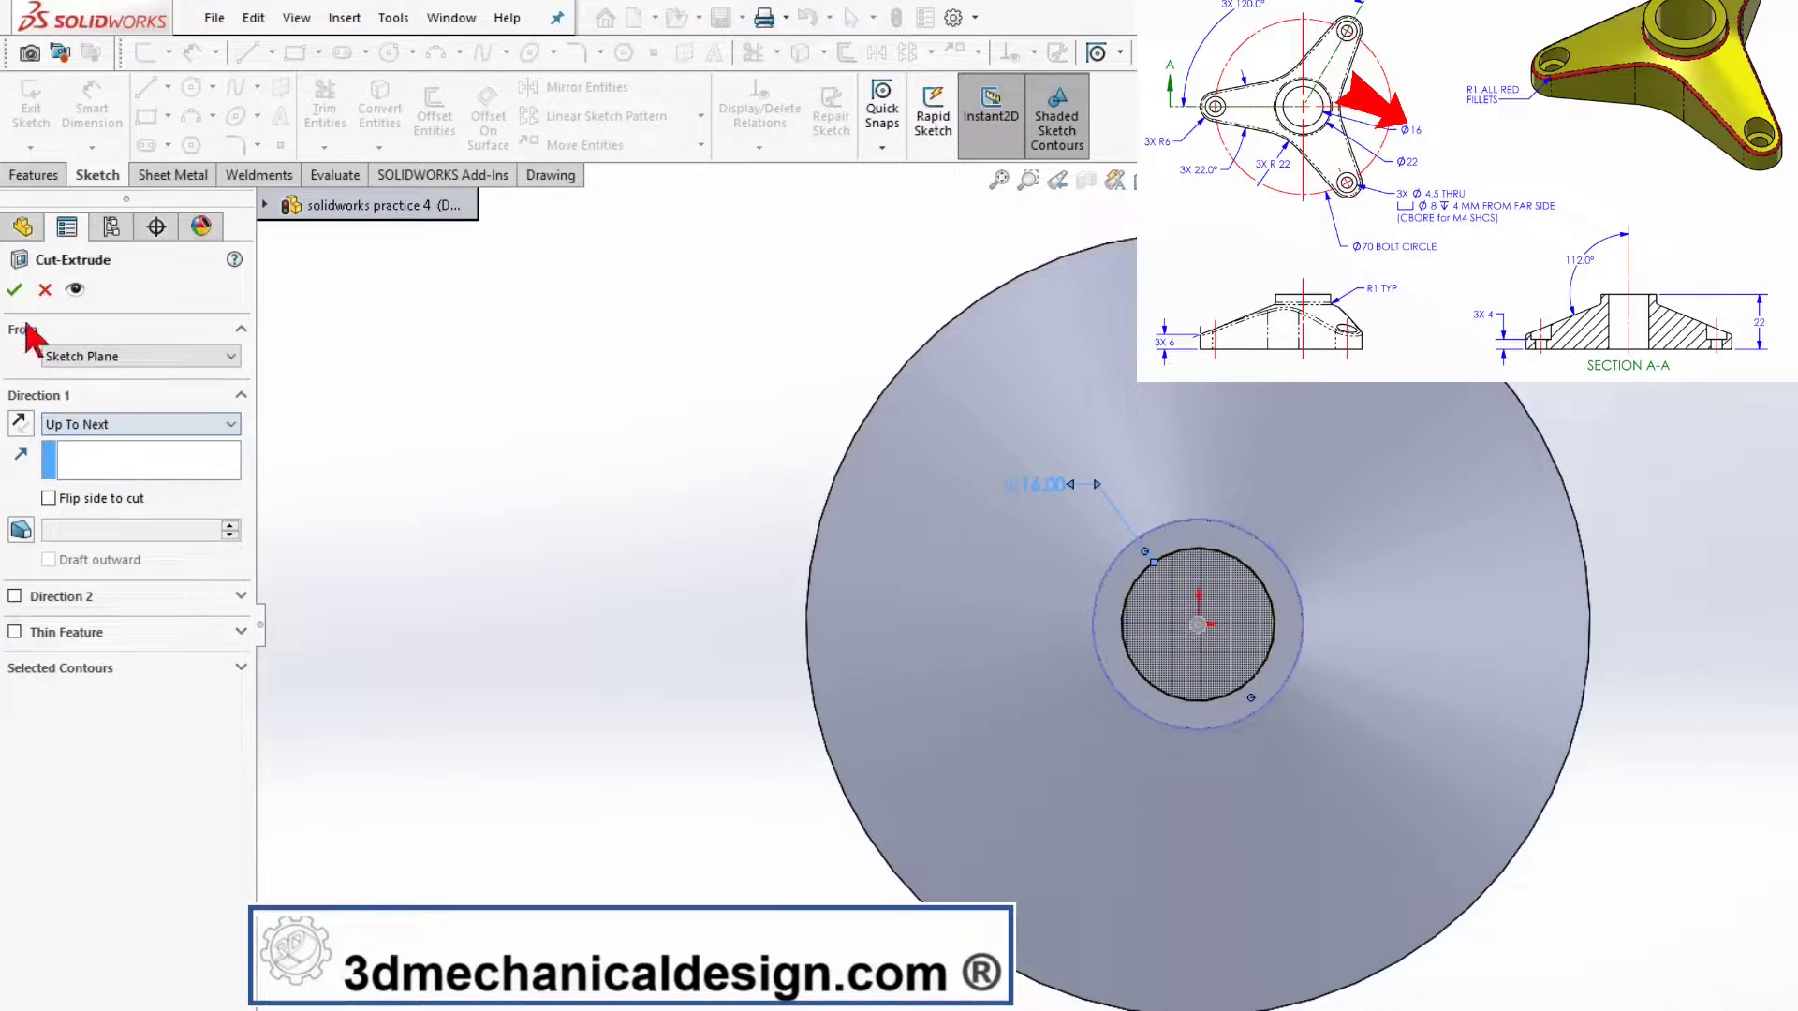
pyautogui.click(15, 290)
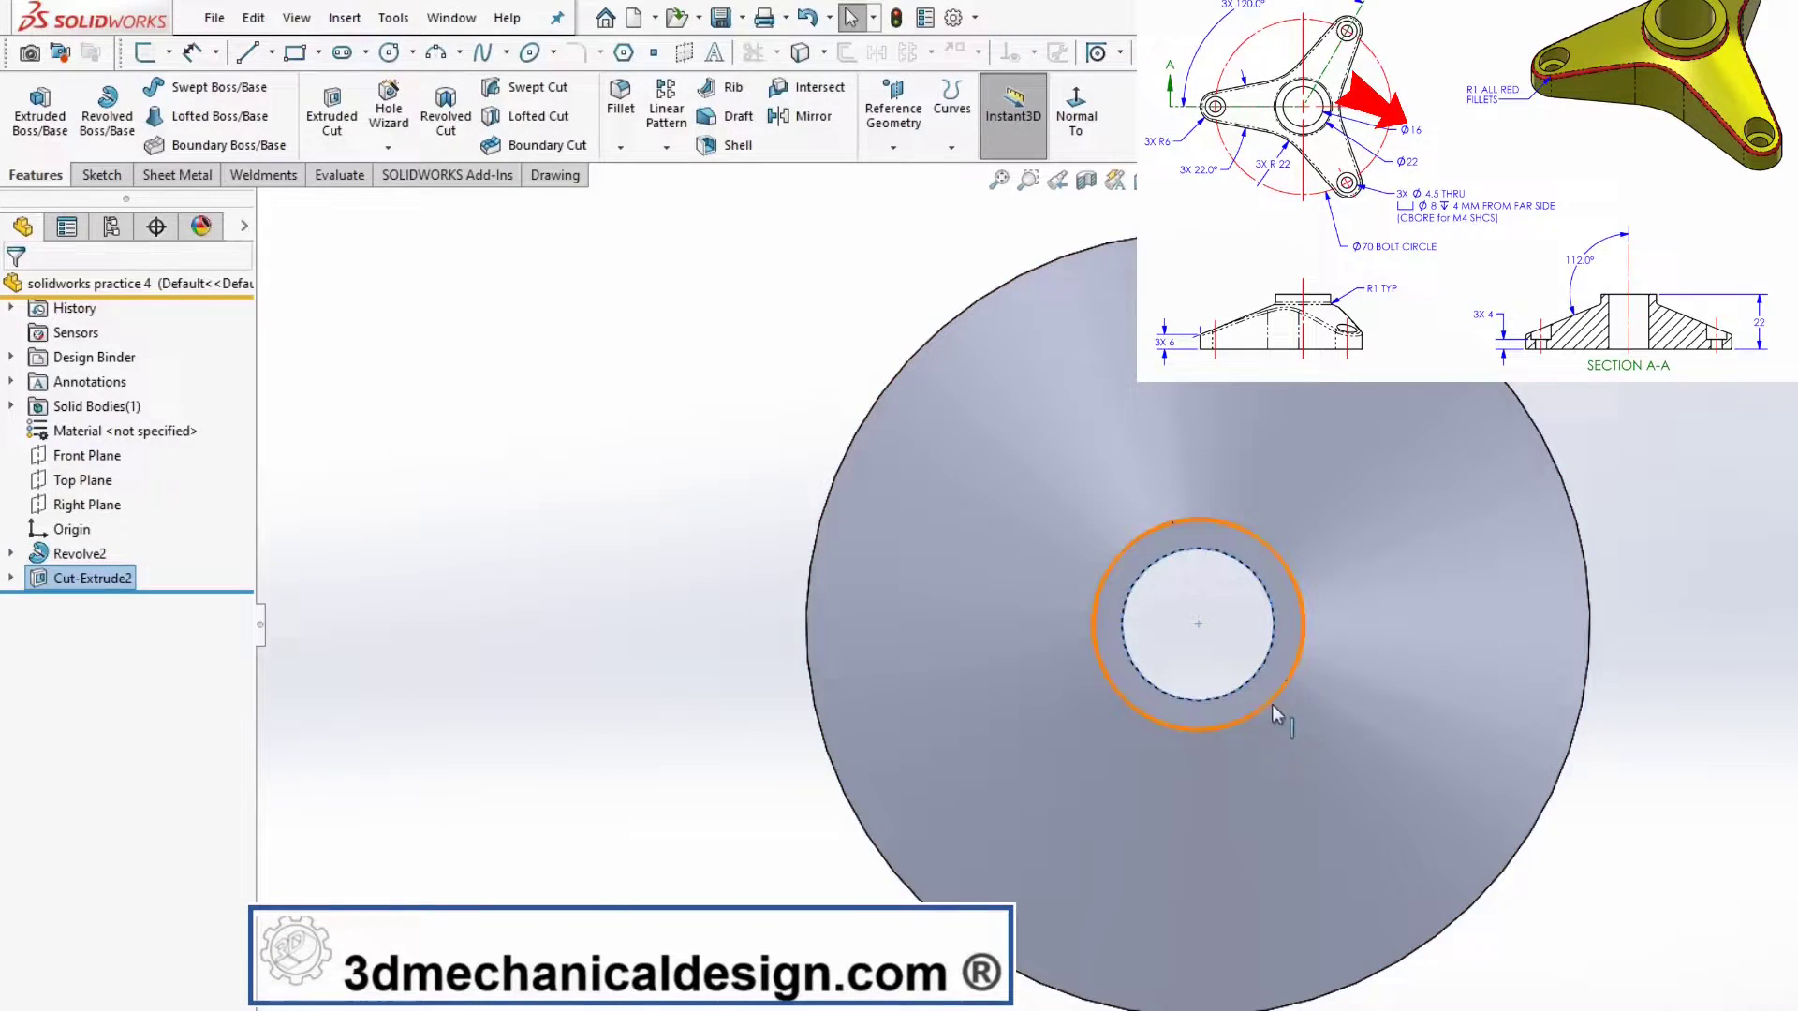
# - Orbit to inspect the new hole, then view the hub face head-on
pyautogui.moveTo(1272, 704)
pyautogui.mouseDown(button='middle')
pyautogui.moveTo(1110, 682)
pyautogui.moveTo(1230, 602)
pyautogui.mouseUp(button='middle')
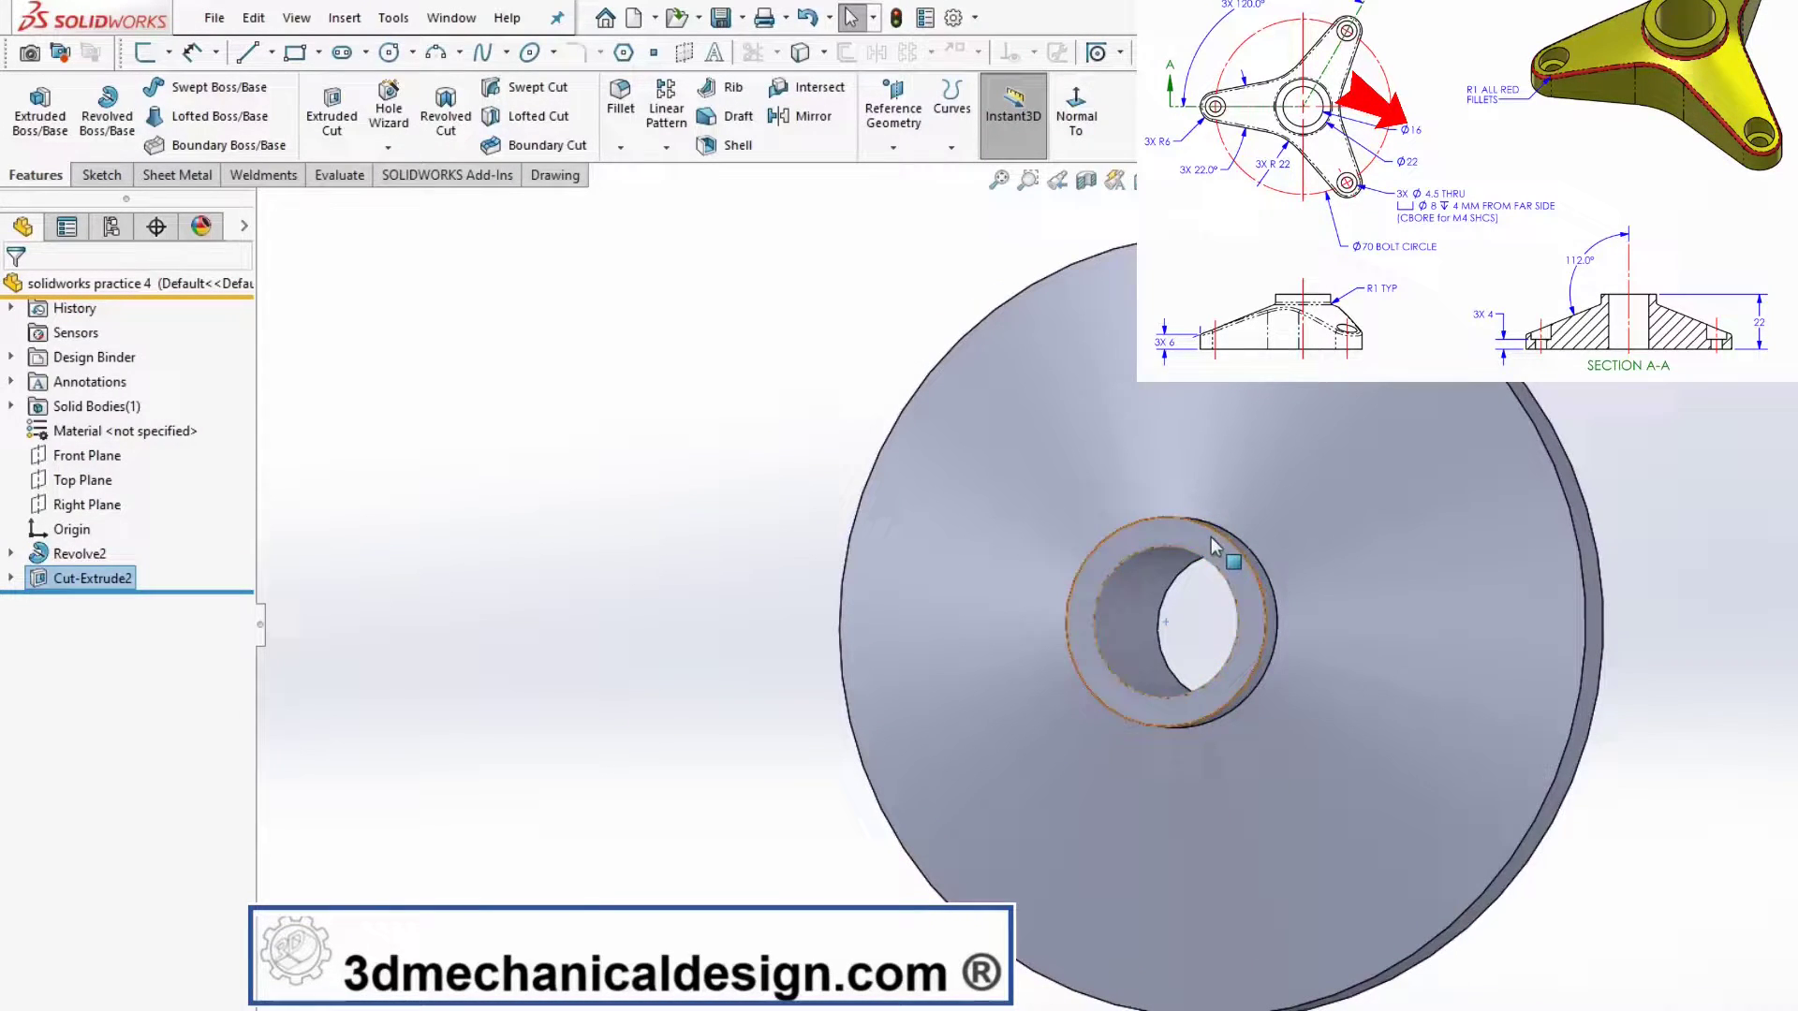
pyautogui.rightClick(1232, 599)
pyautogui.click(1364, 437)
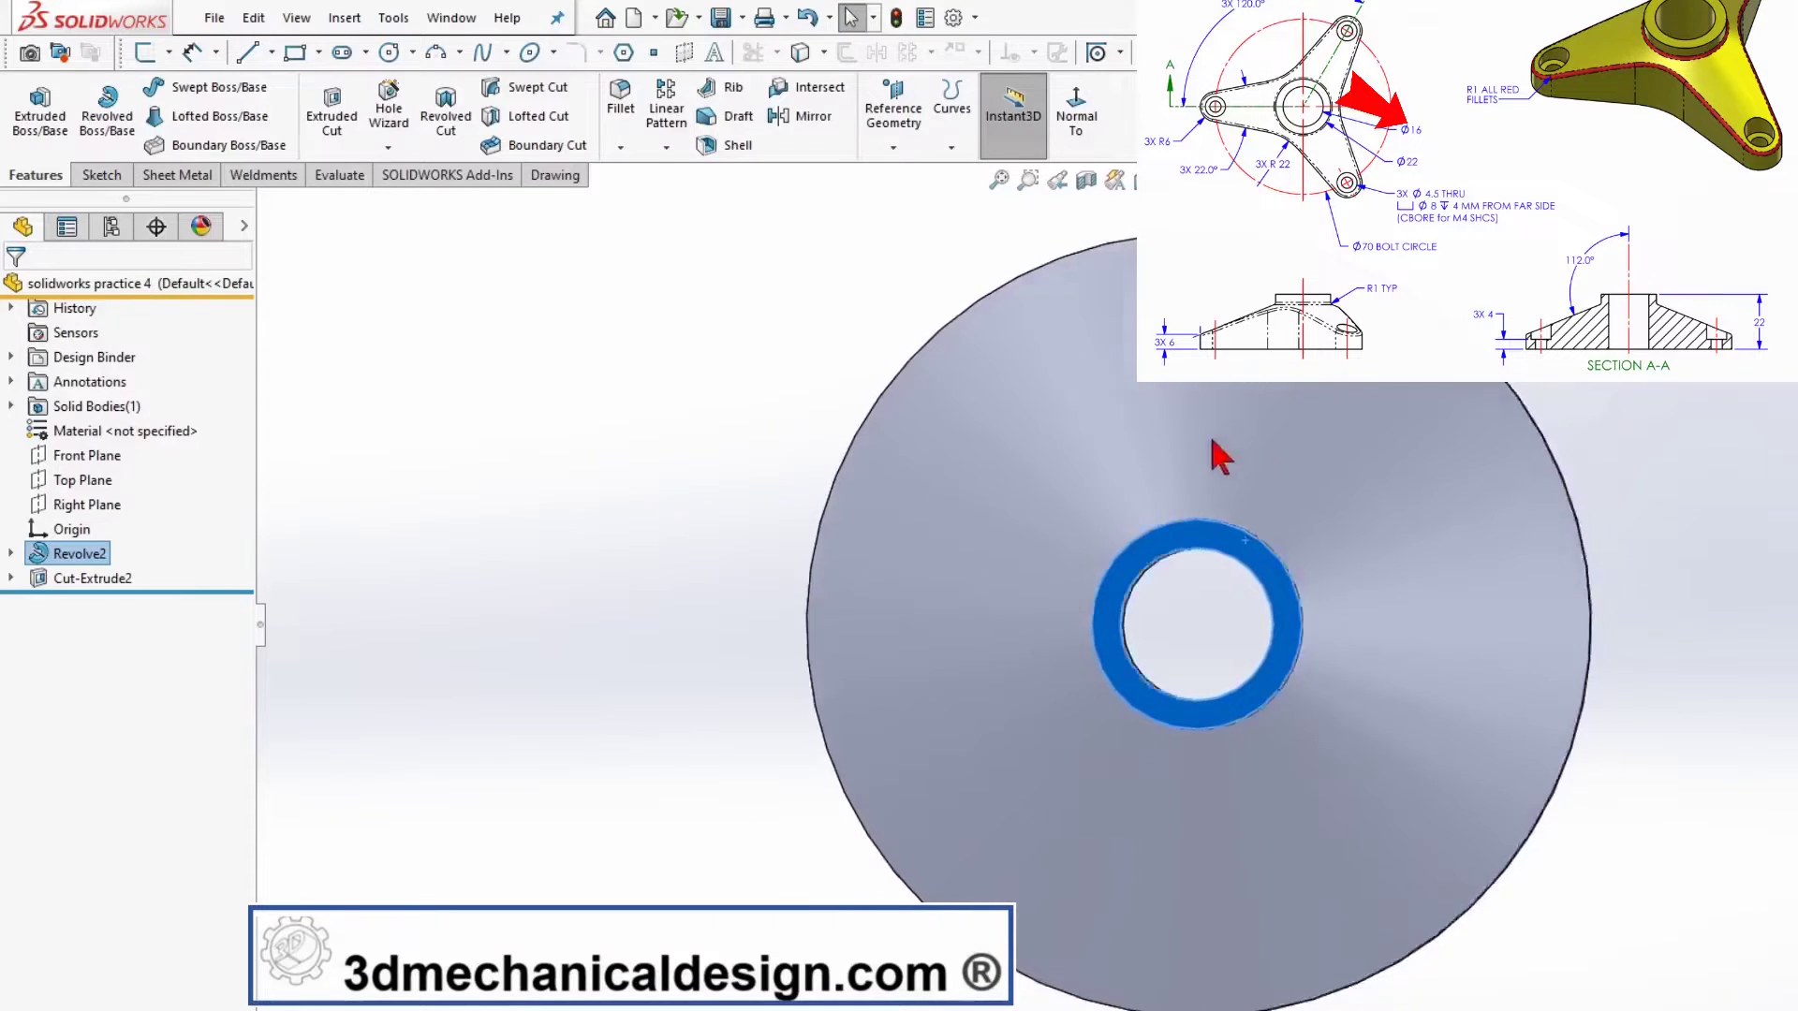
pyautogui.click(559, 352)
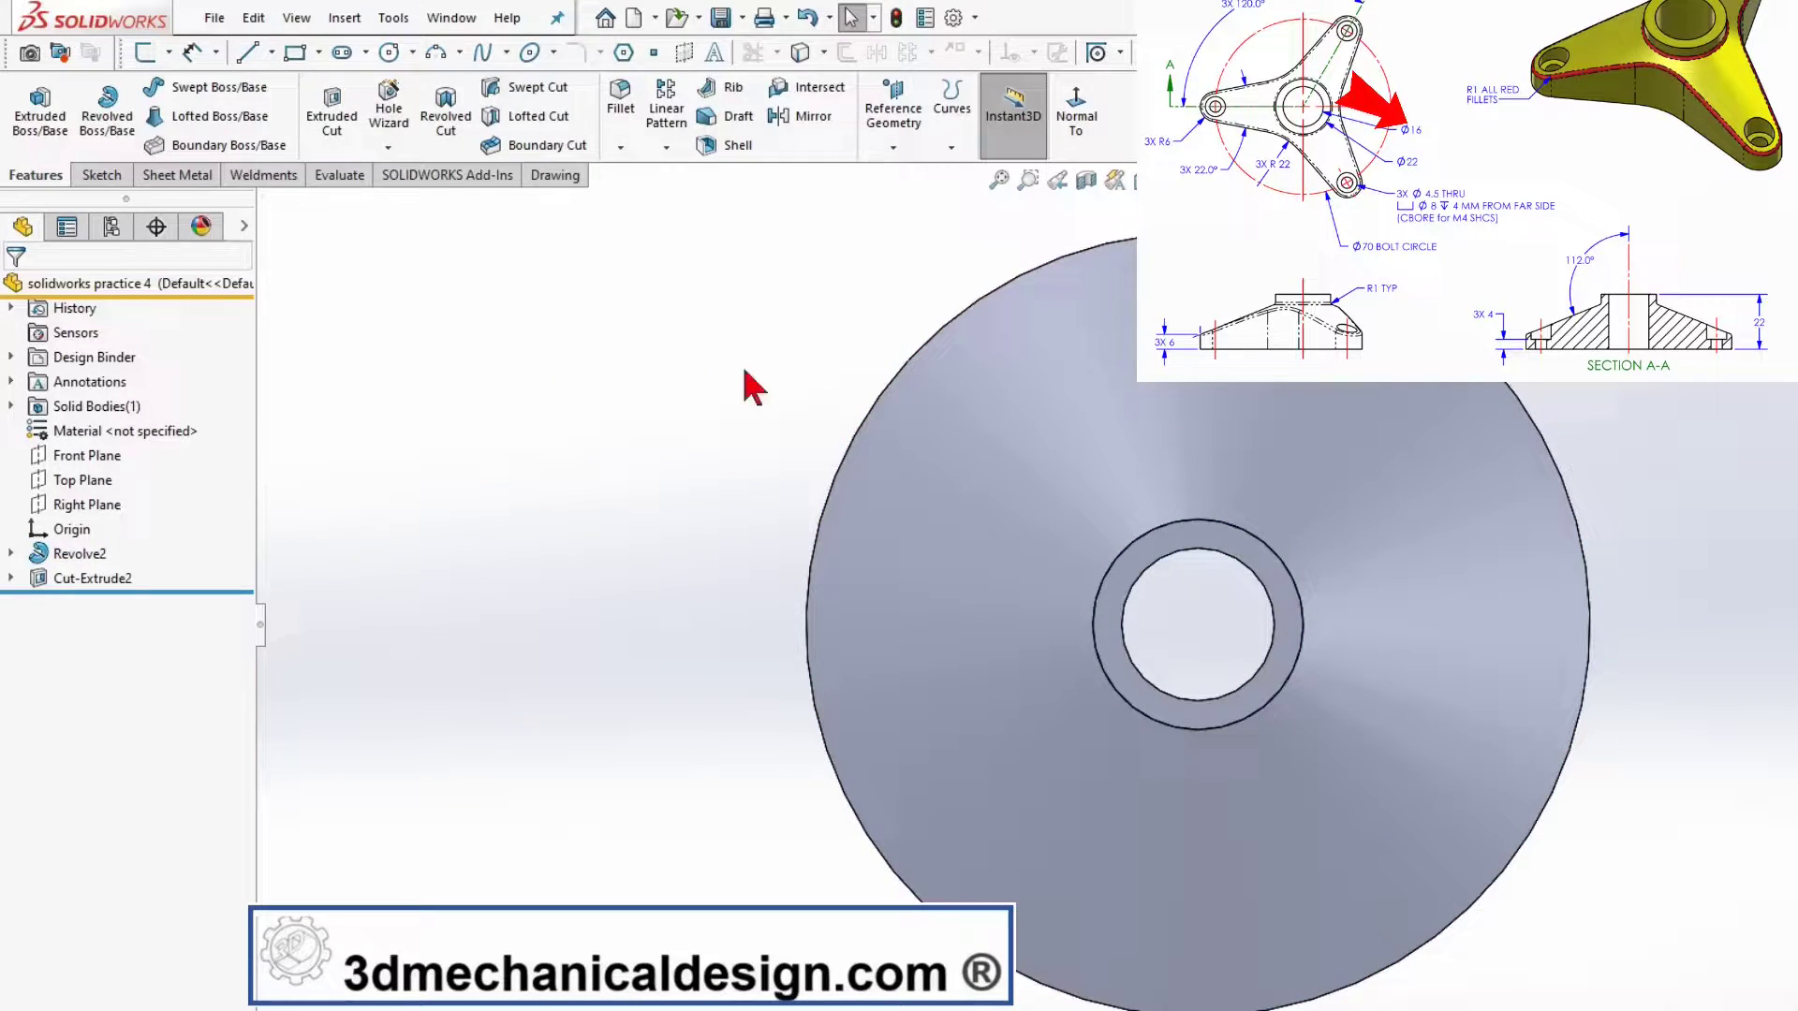
# - Start a Hole Wizard hole as an M4 socket head cap screw type
pyautogui.click(402, 150)
pyautogui.click(449, 180)
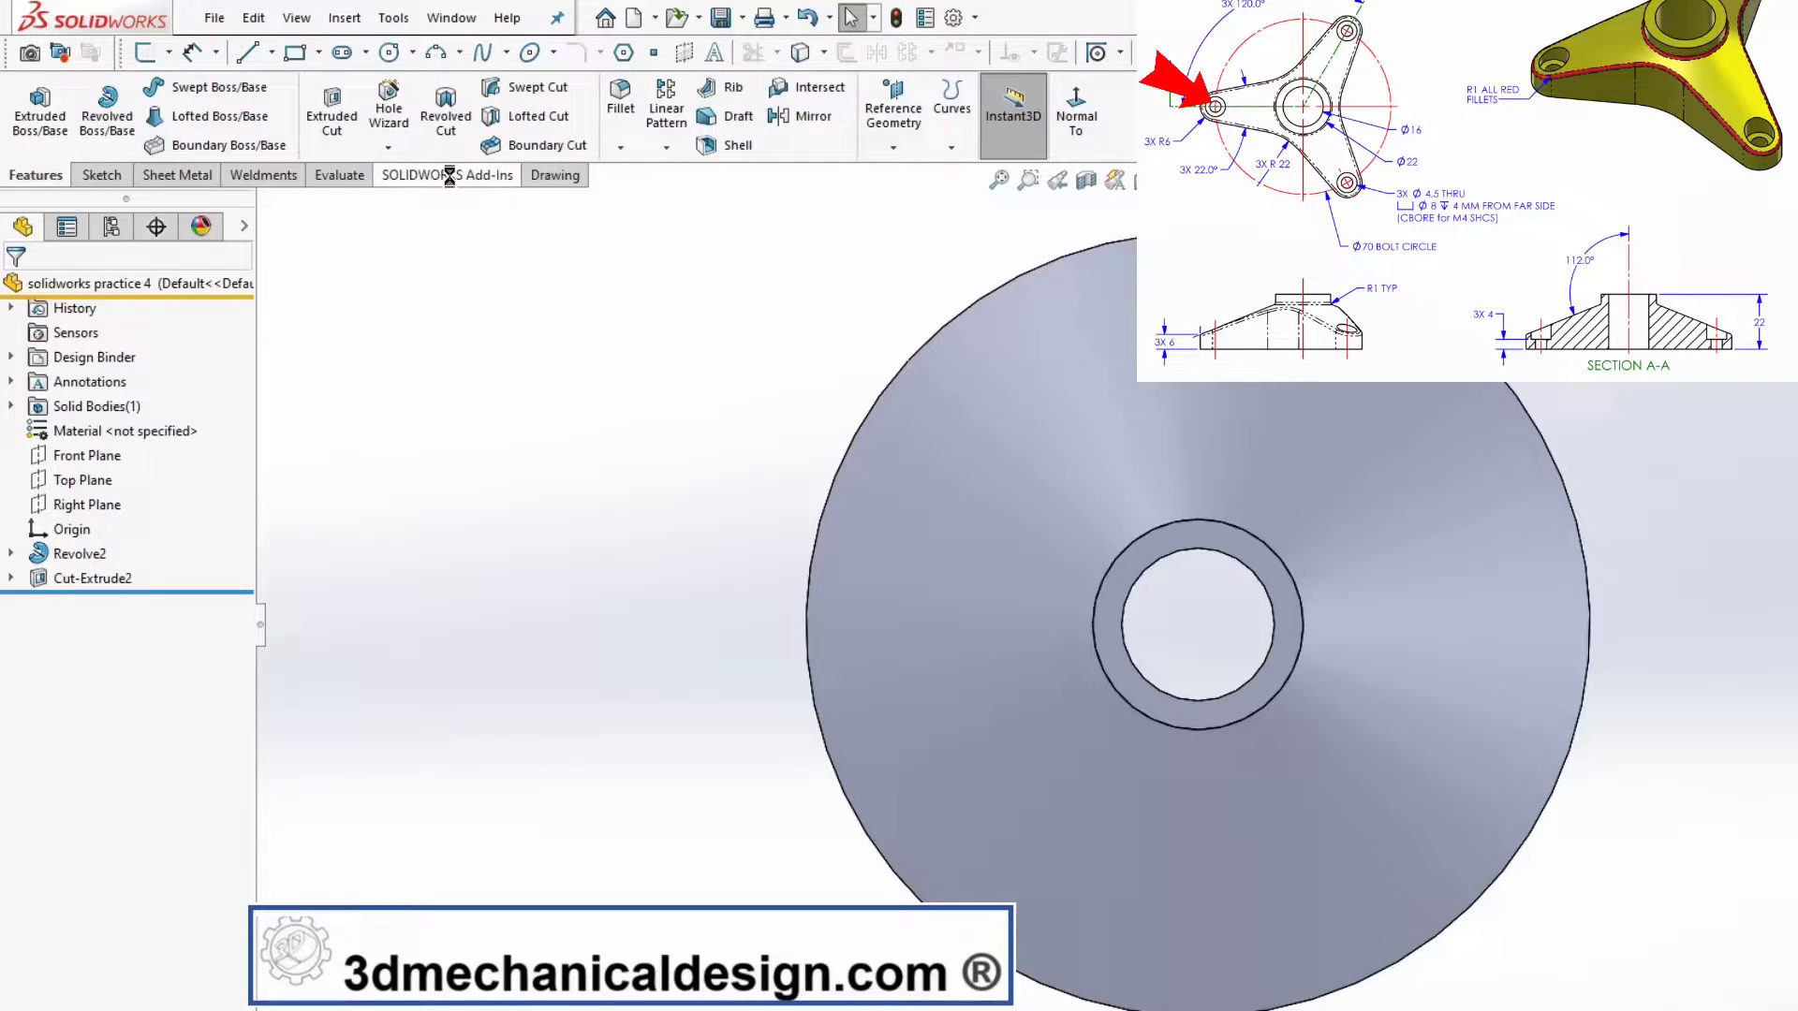
pyautogui.click(209, 756)
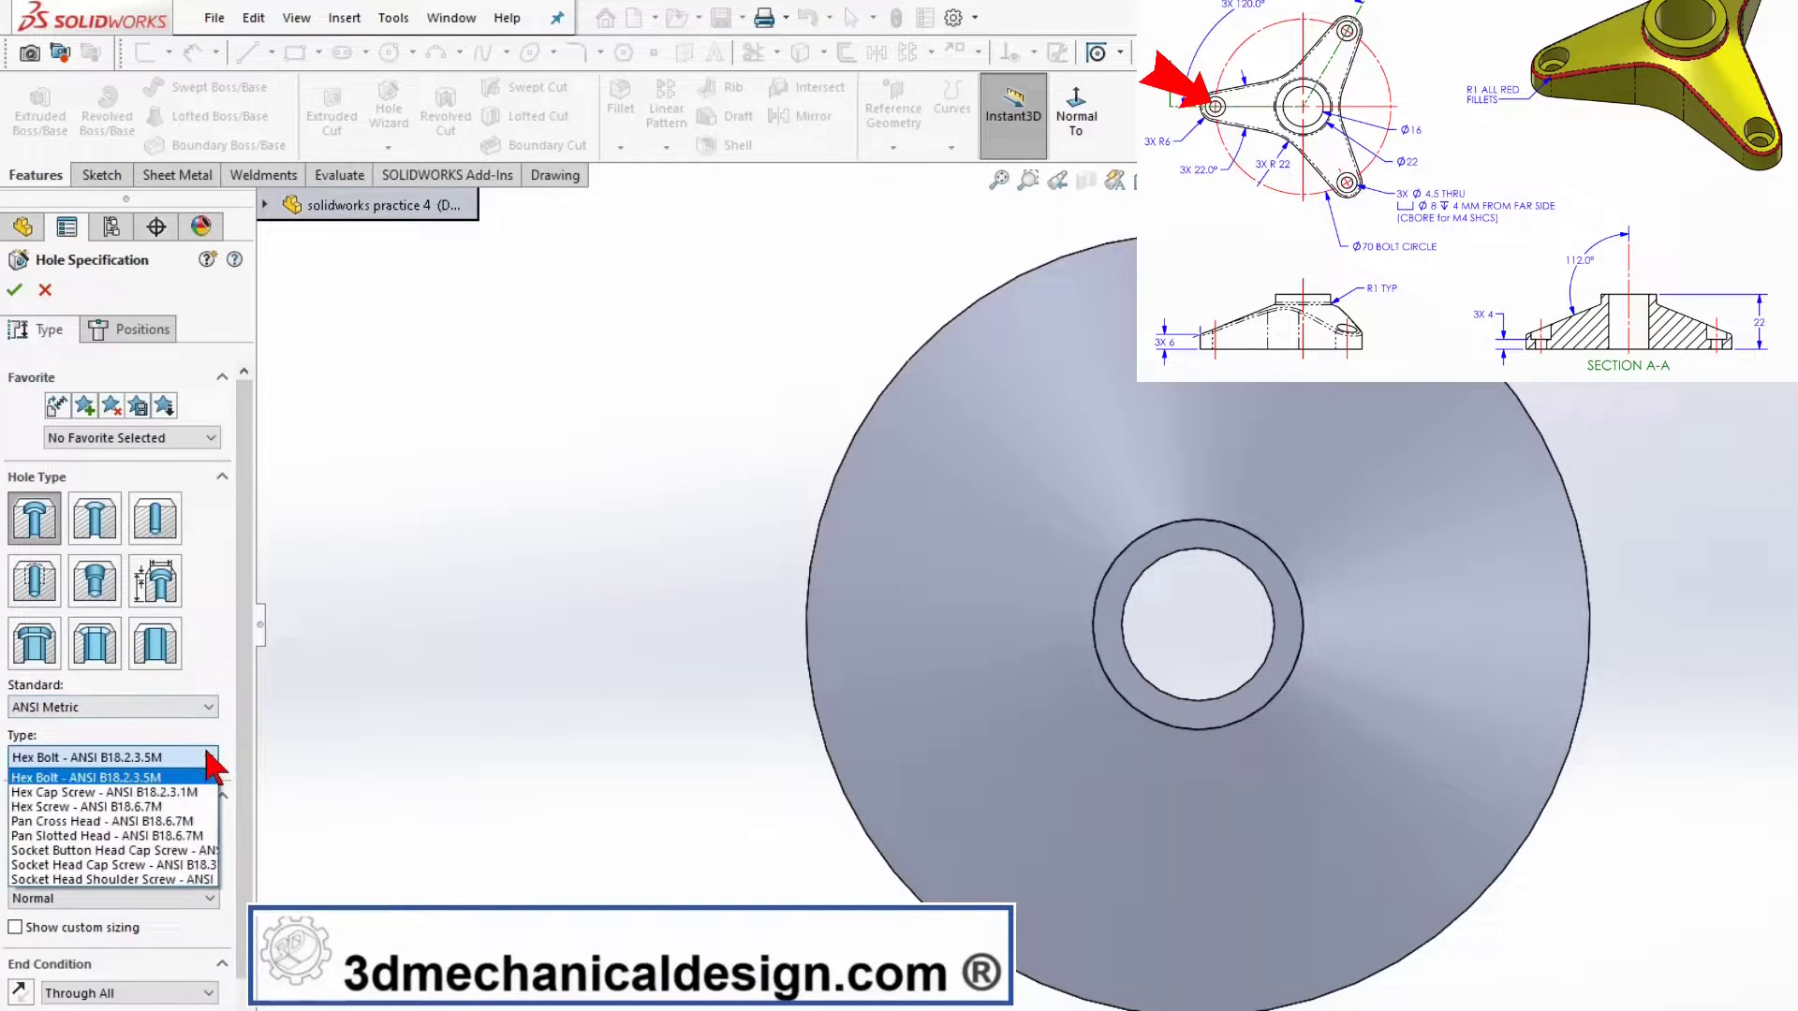
pyautogui.click(179, 866)
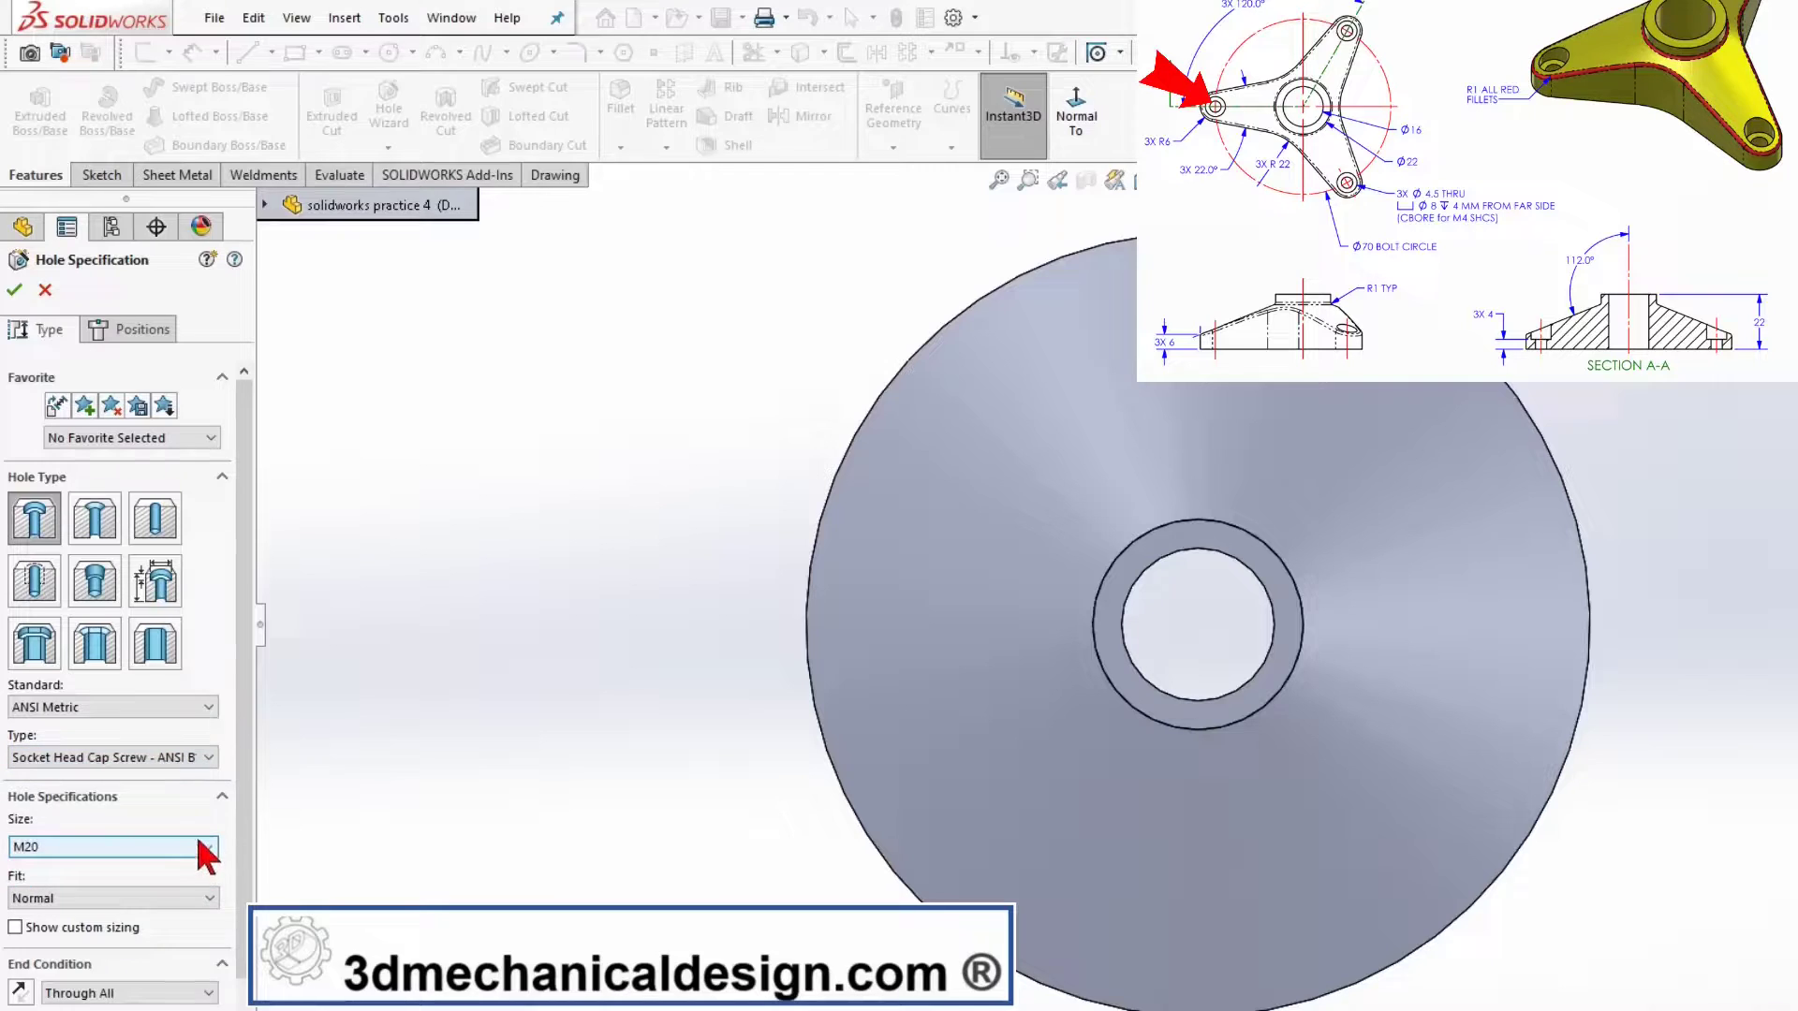
pyautogui.click(200, 848)
pyautogui.scroll(5, 160, 882)
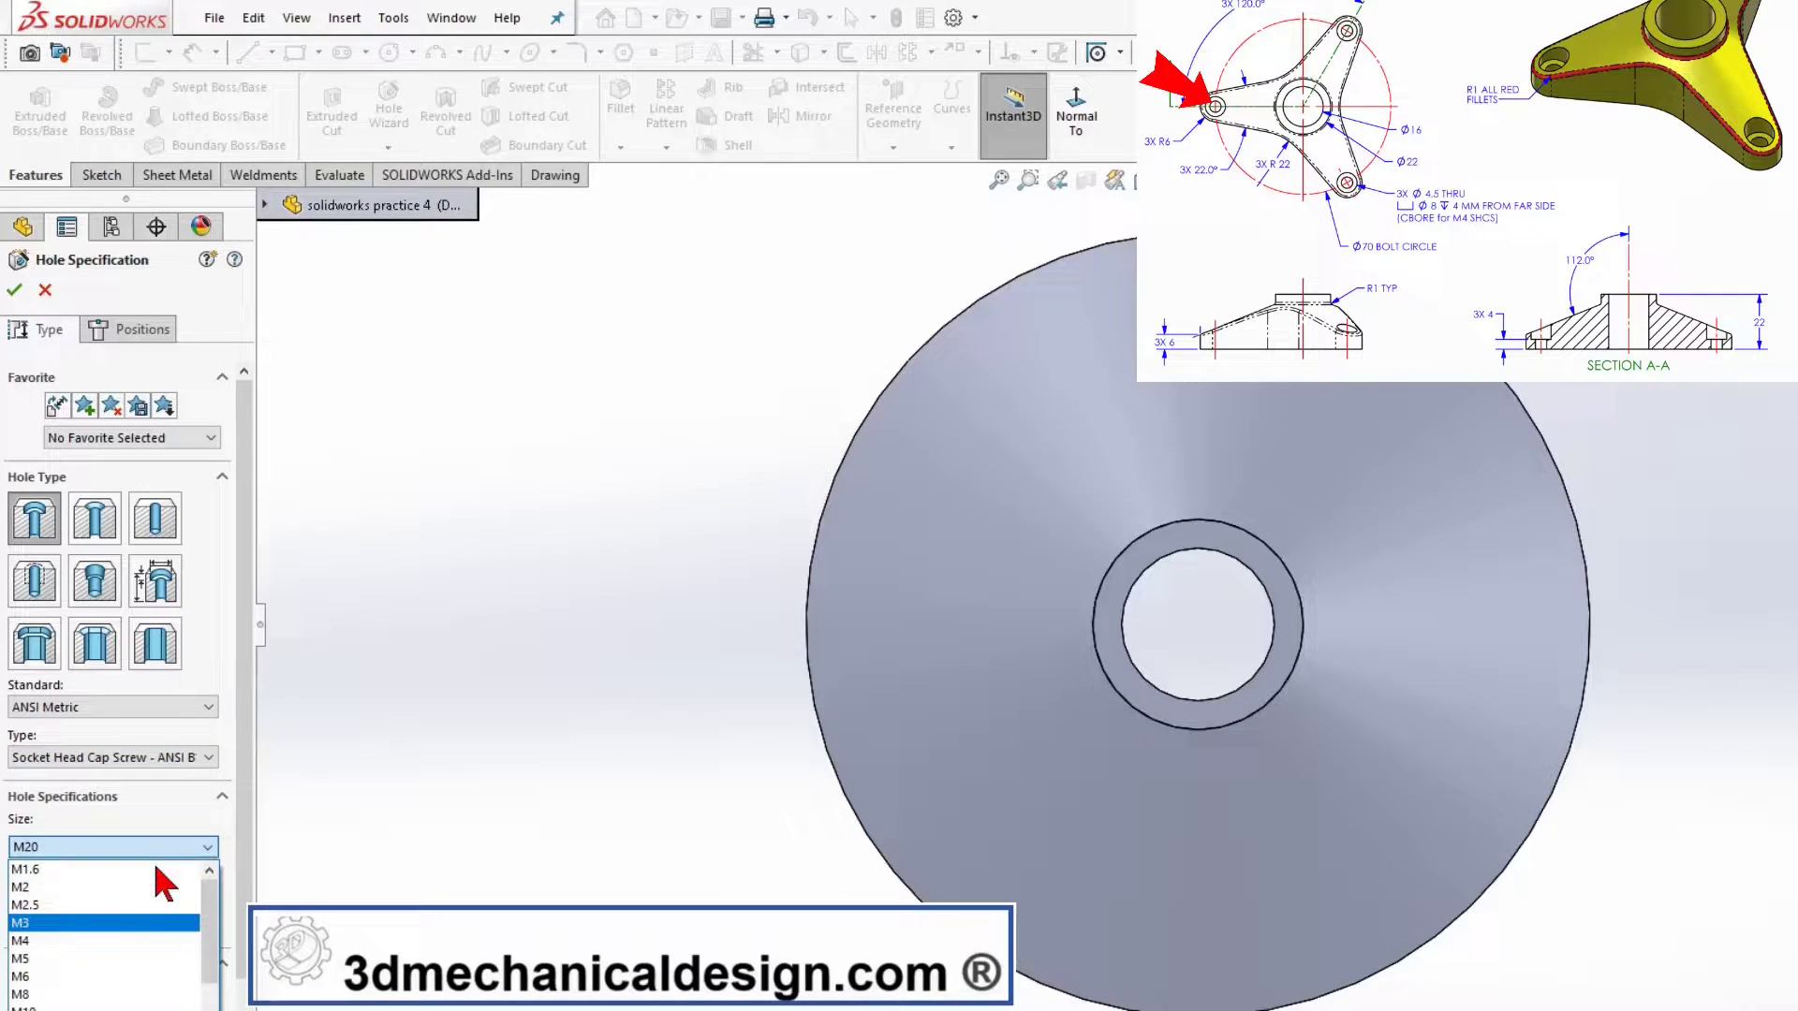
pyautogui.click(110, 940)
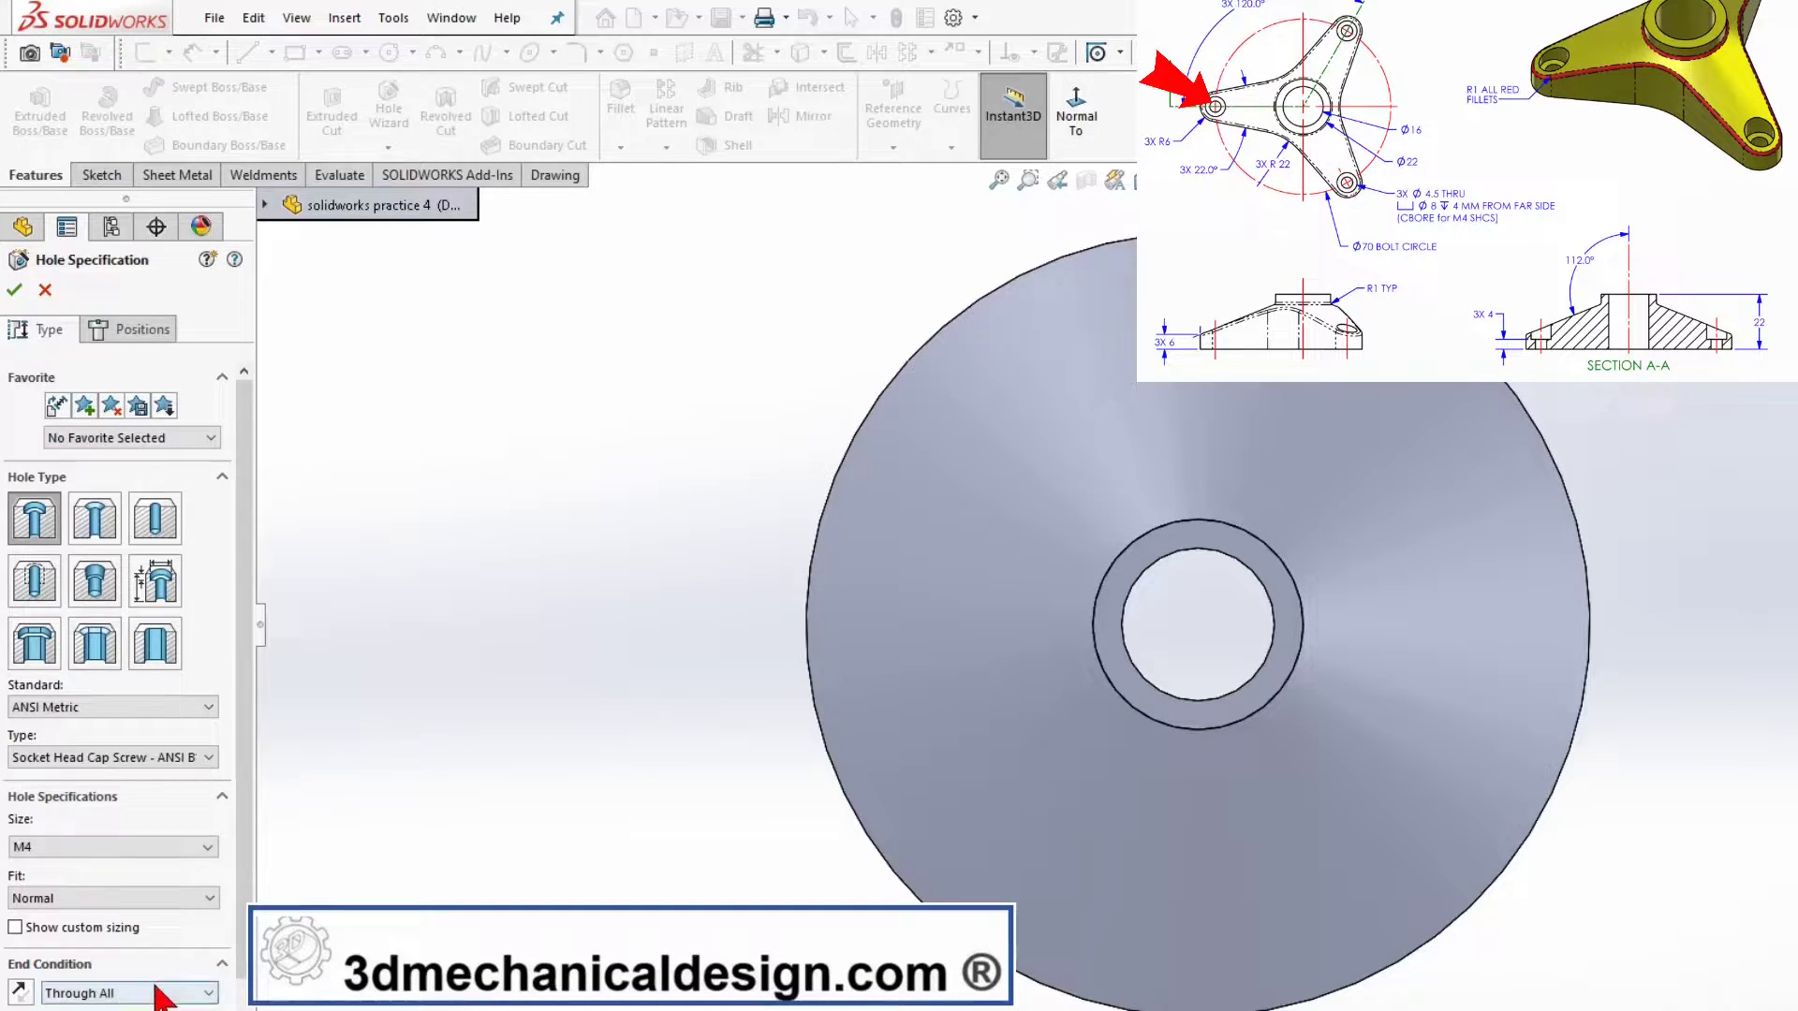
# - Place the hole point left of the hub and run a centerline to it from the centre
pyautogui.click(1221, 552)
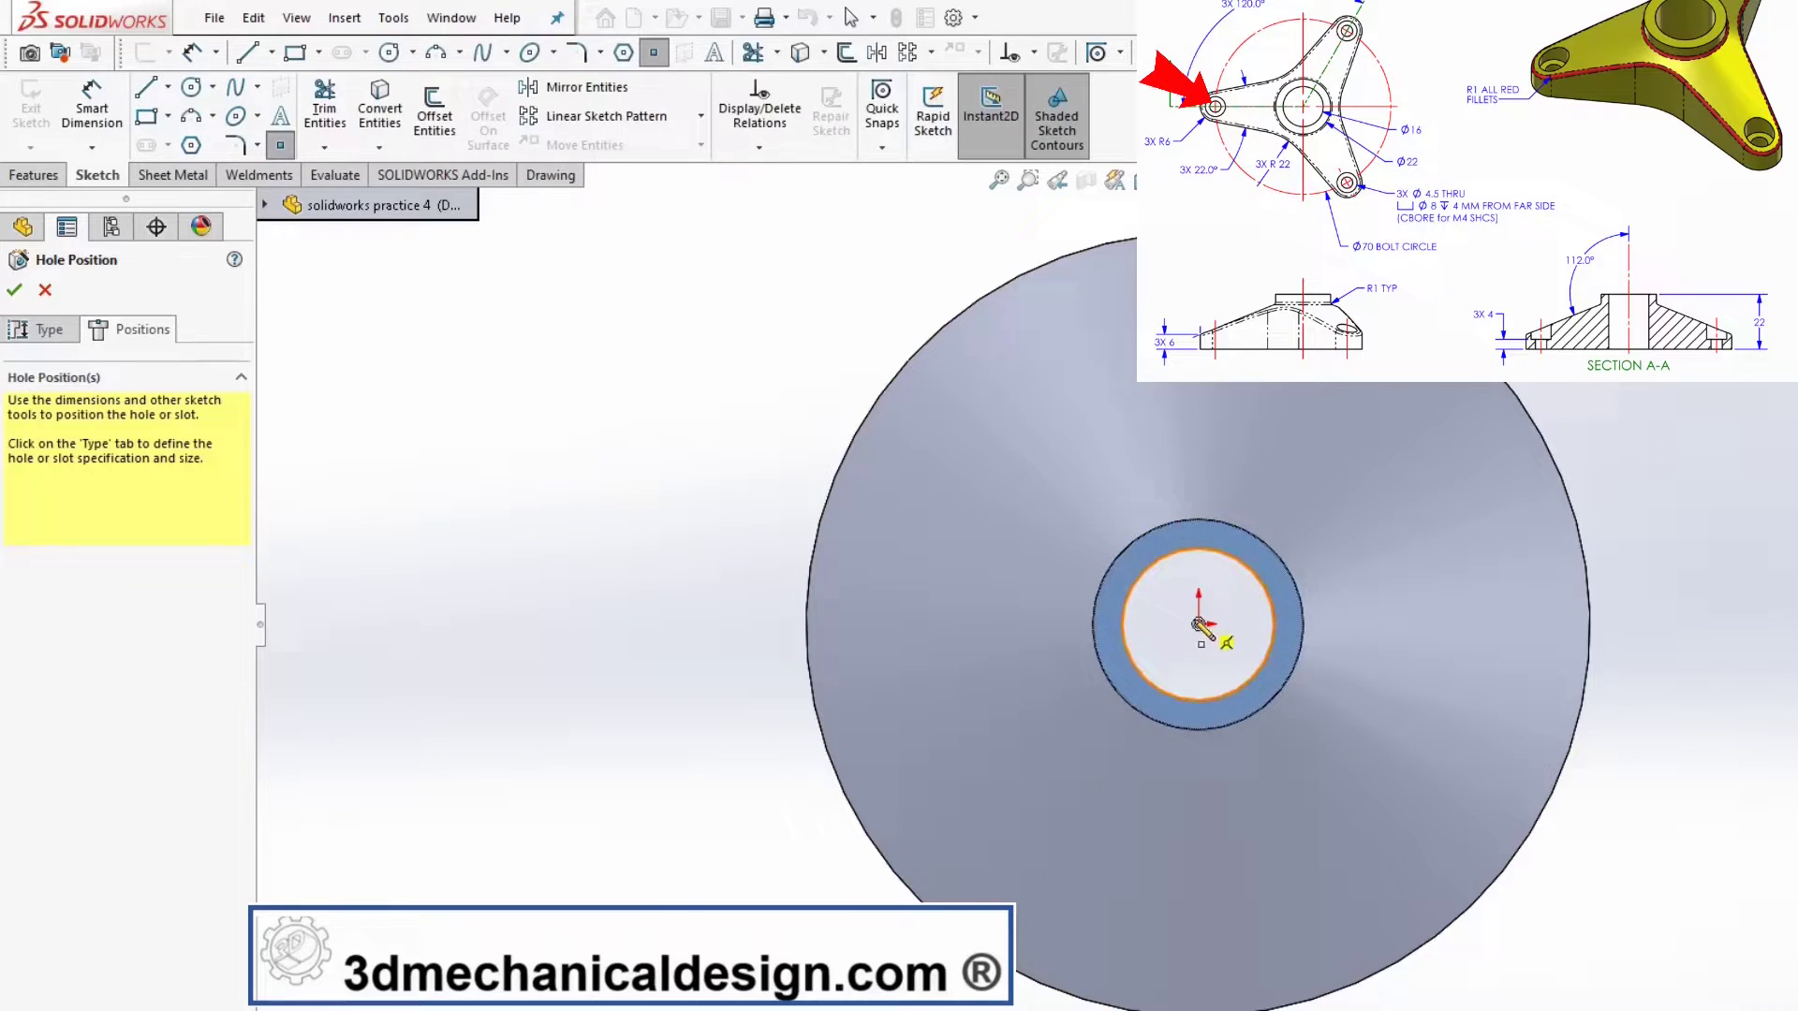
pyautogui.click(977, 606)
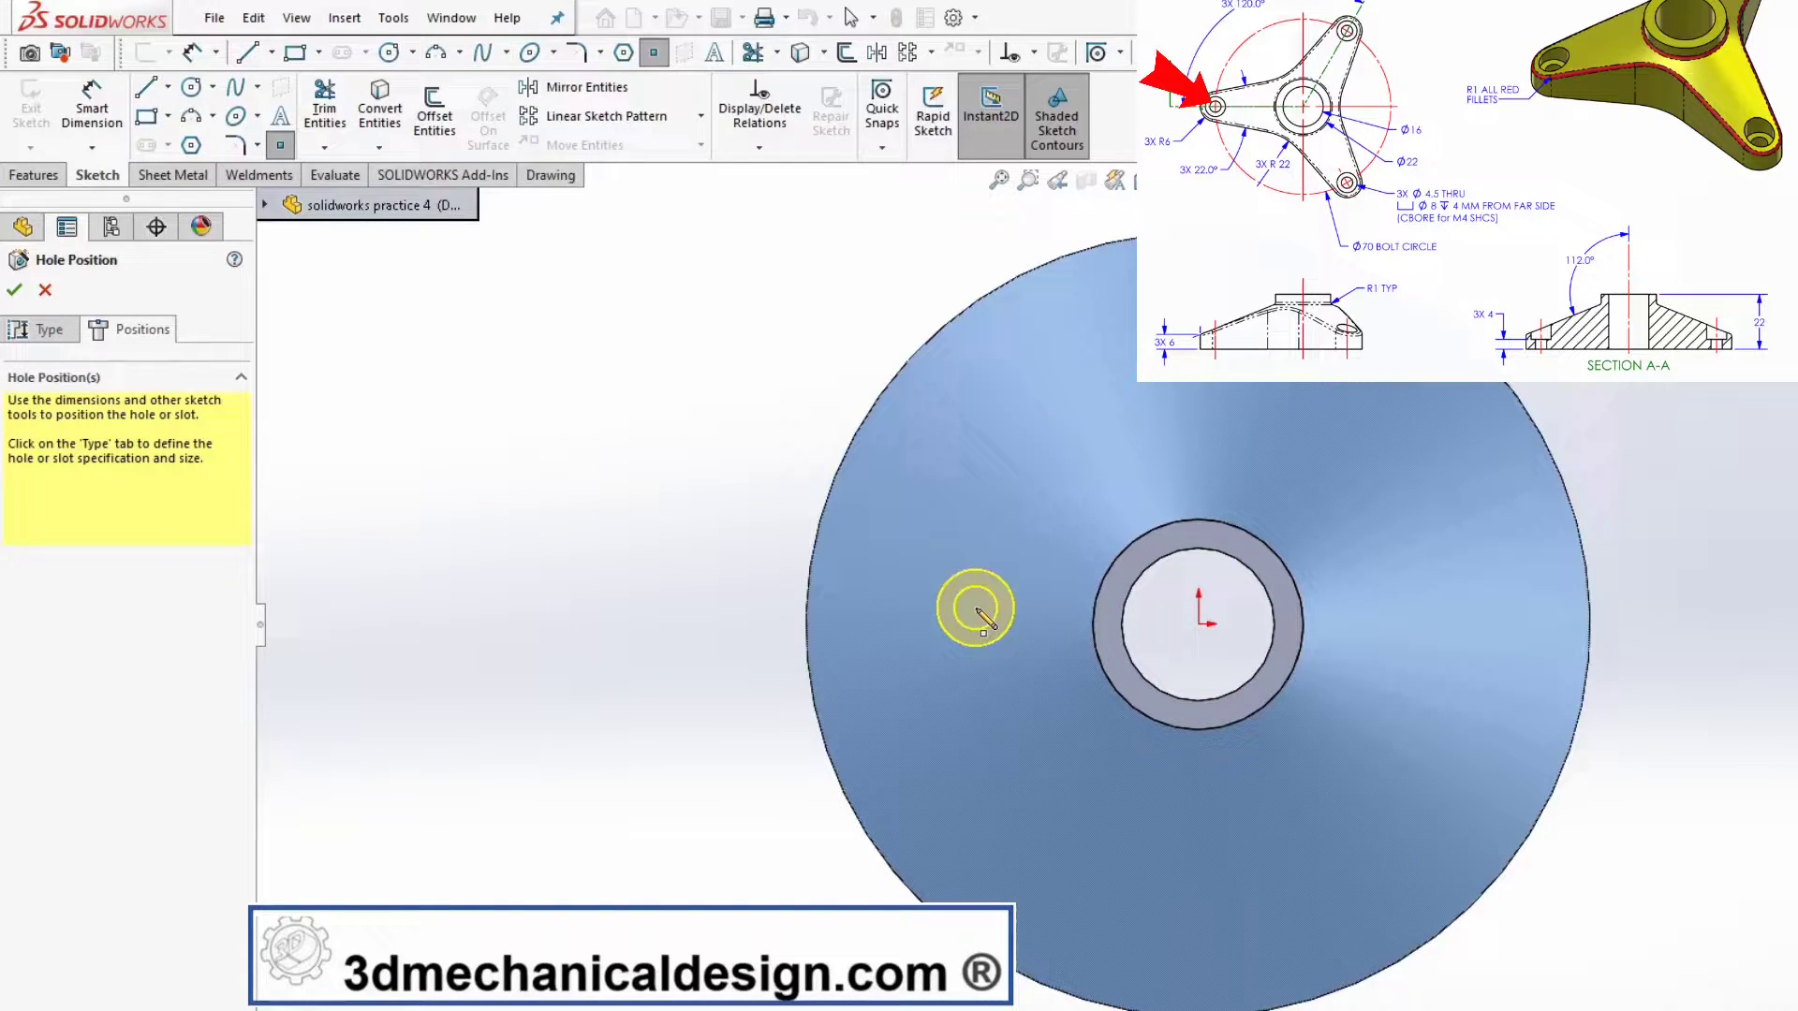
pyautogui.click(968, 606)
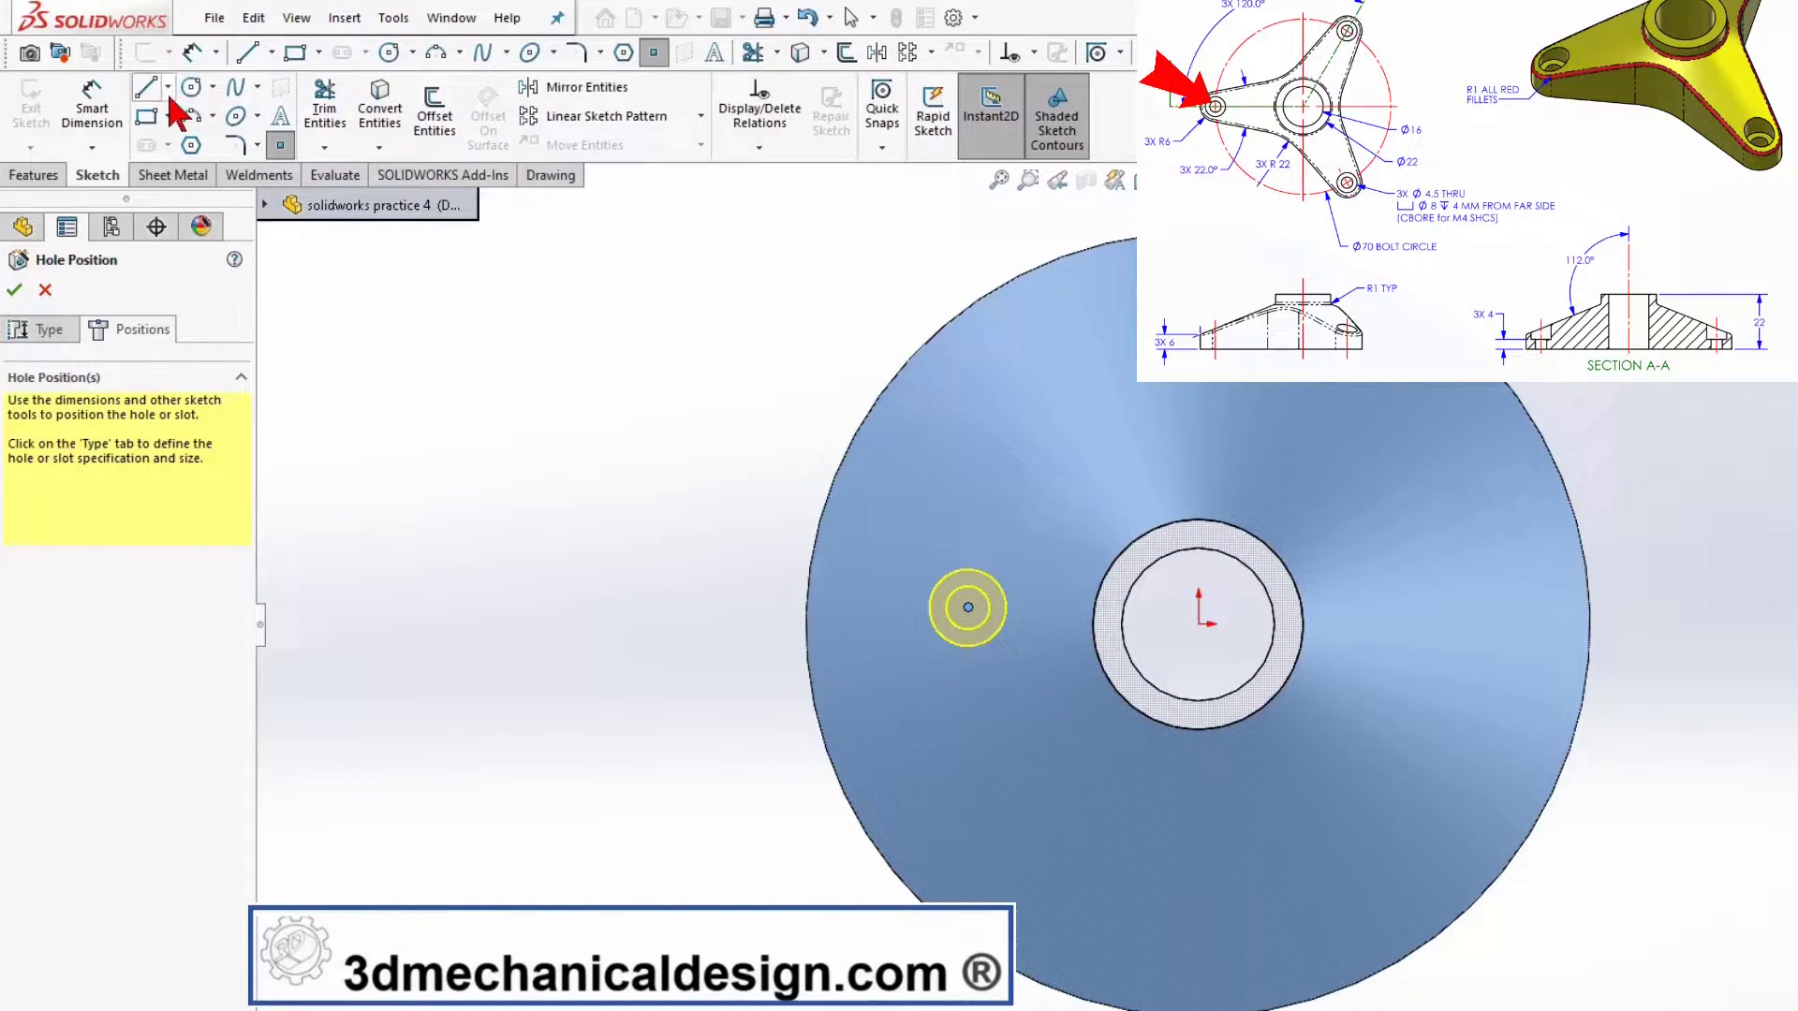
pyautogui.click(196, 142)
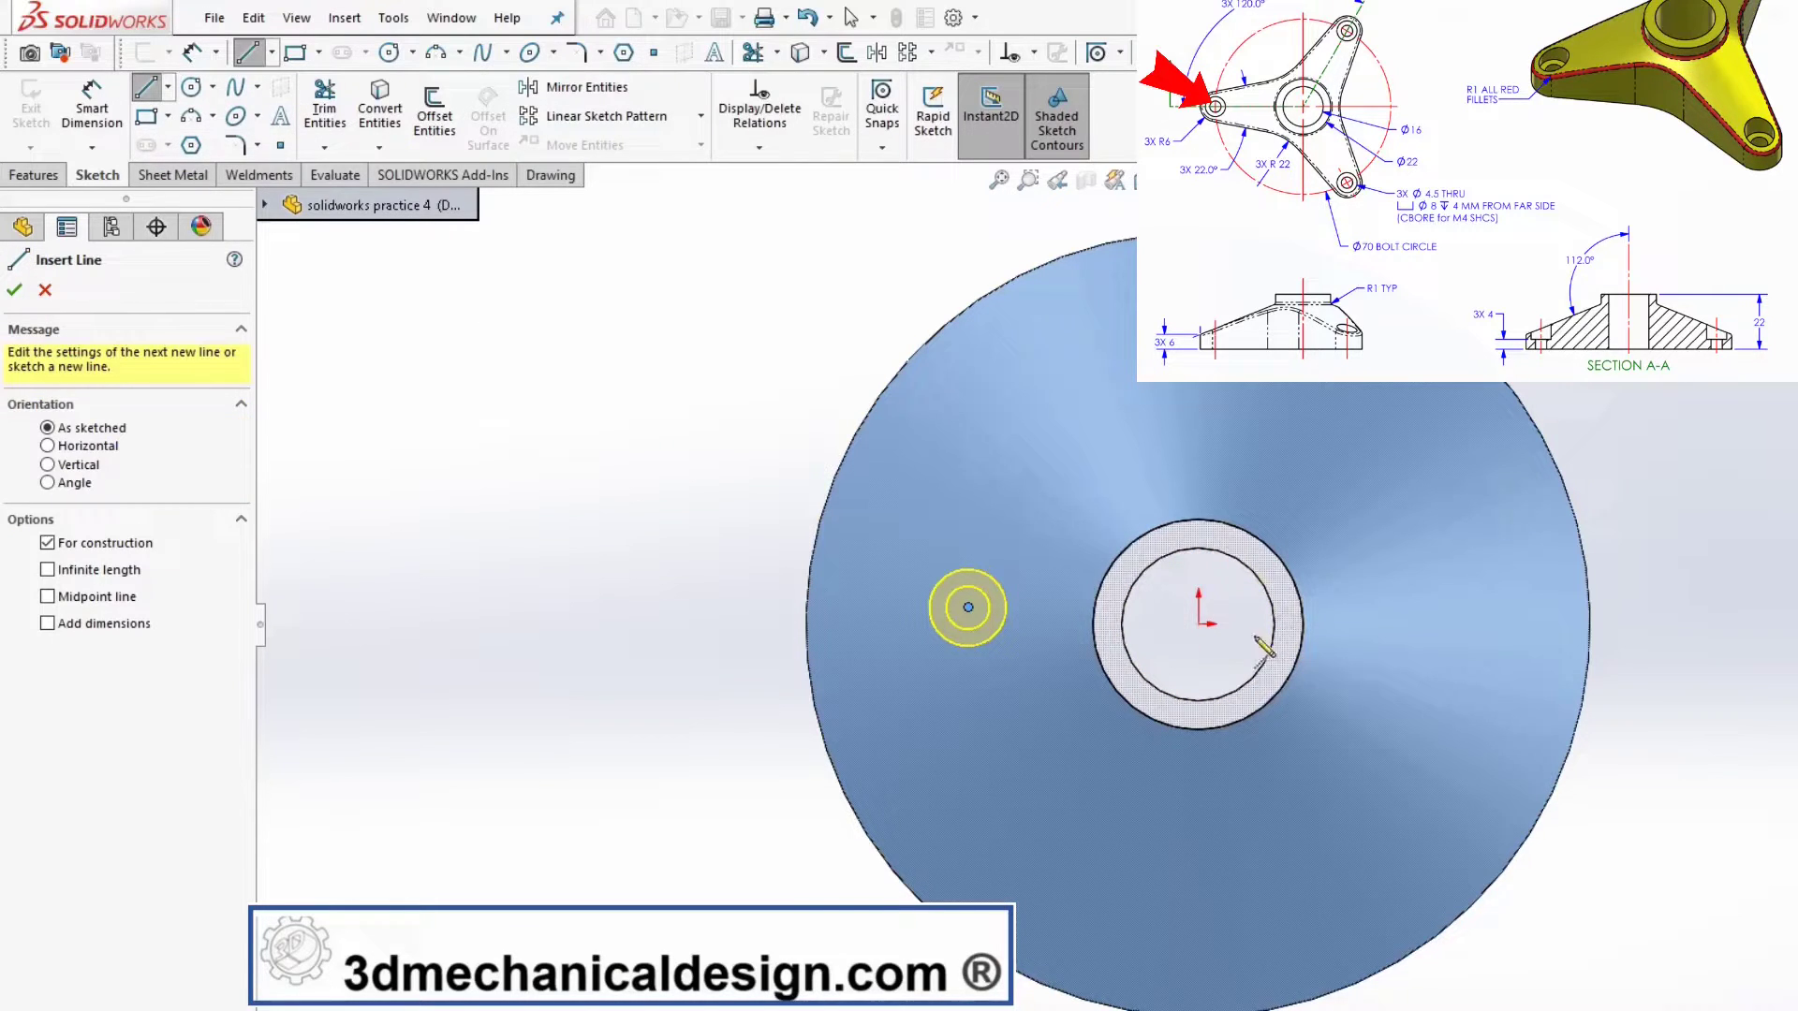
pyautogui.moveTo(1199, 626); pyautogui.dragTo(968, 607)
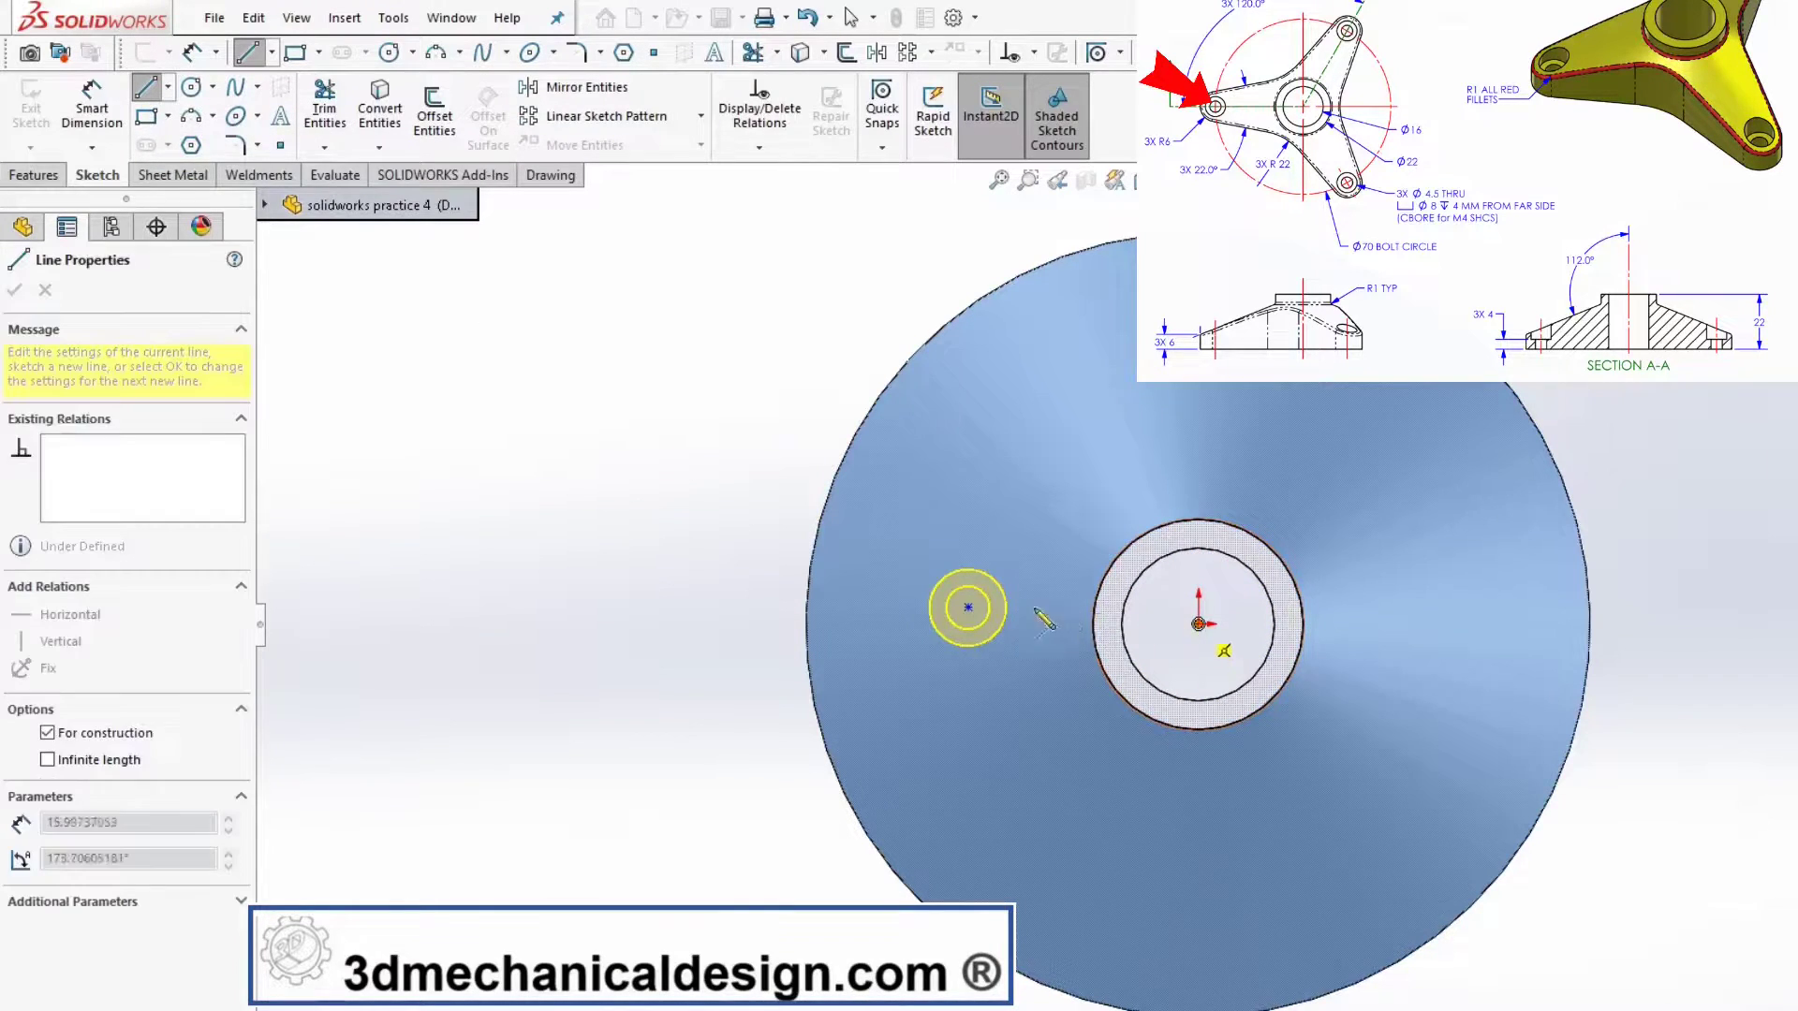
pyautogui.click(968, 607)
pyautogui.press('Escape')
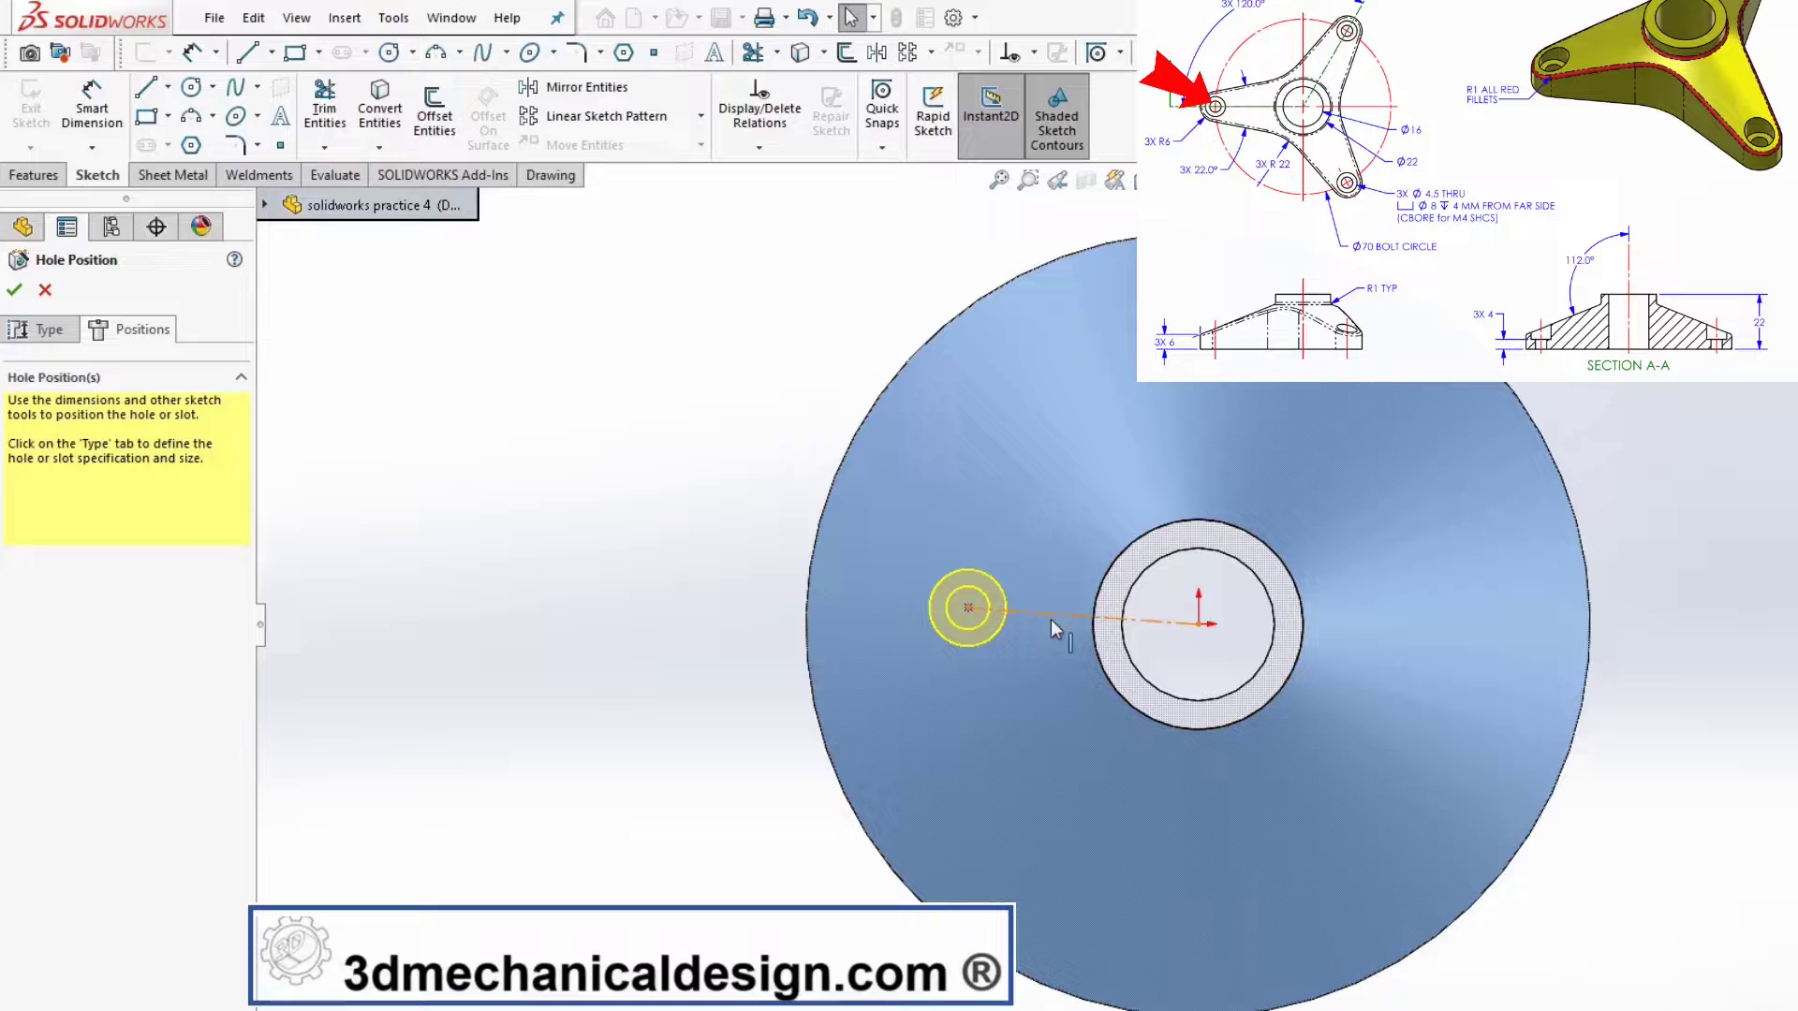
# - Make the centerline horizontal and dimension the hole point 35 mm from the centre
pyautogui.click(1051, 618)
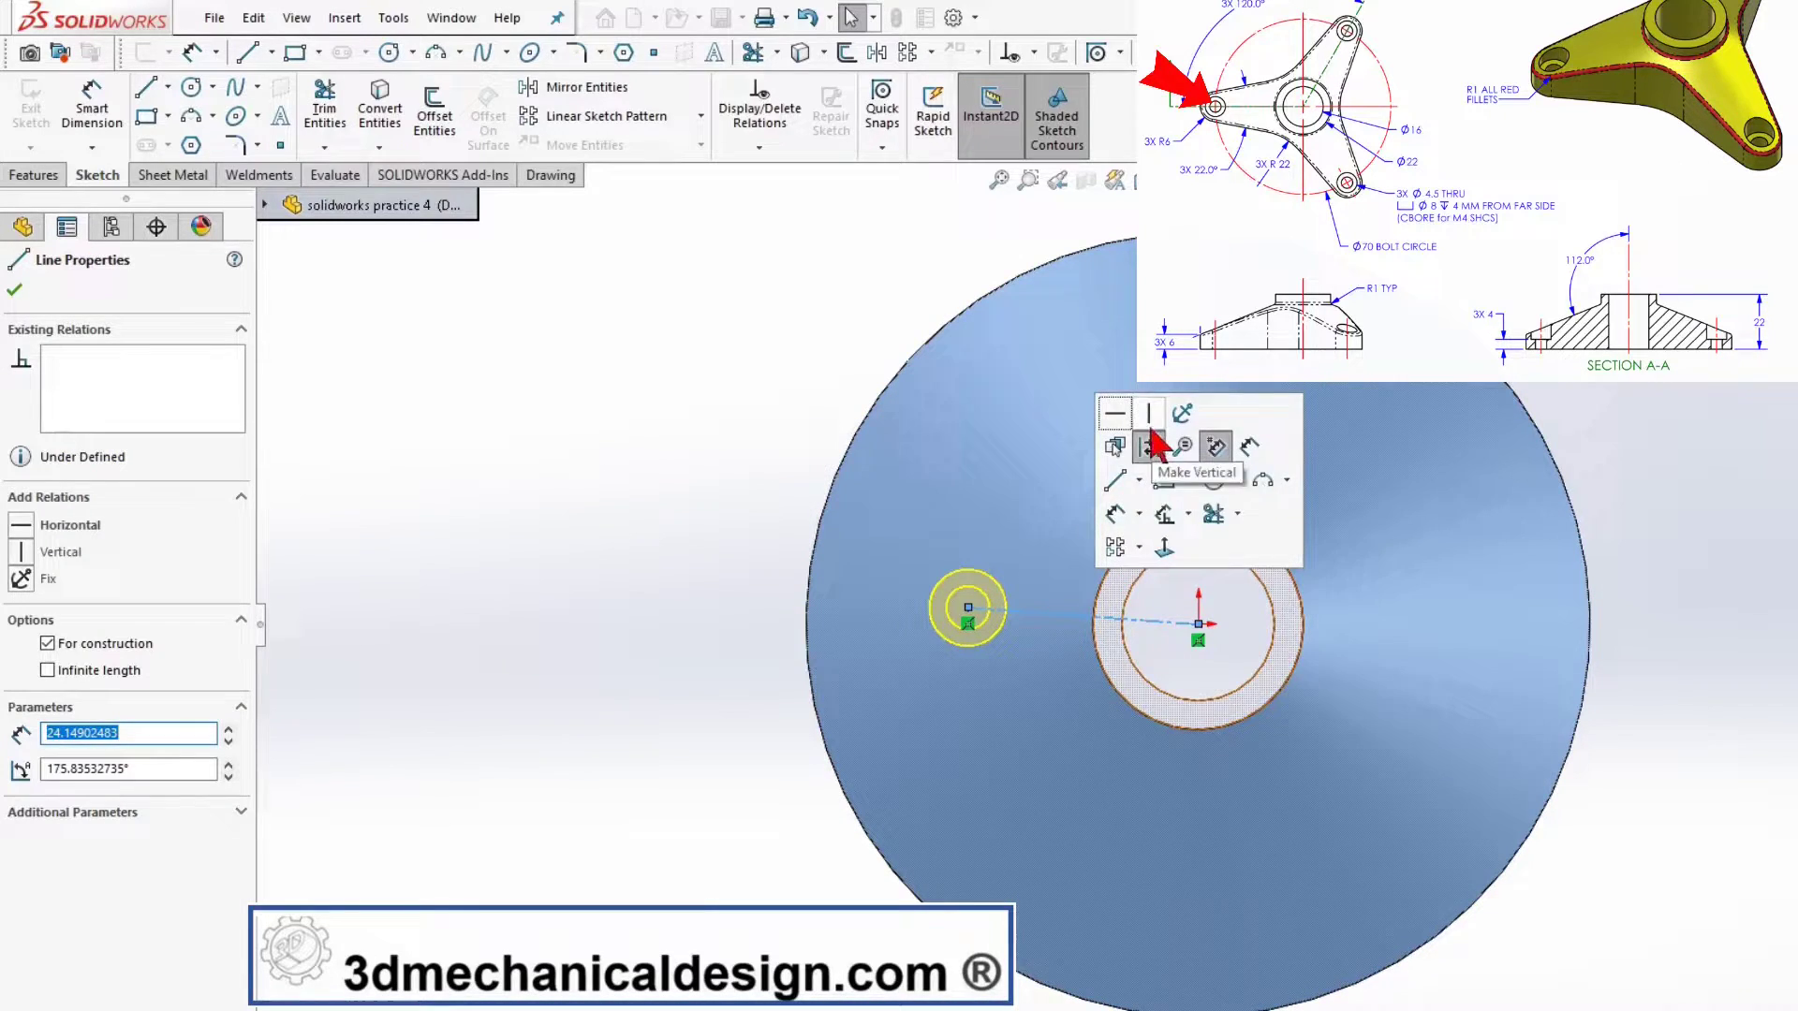
pyautogui.click(1114, 437)
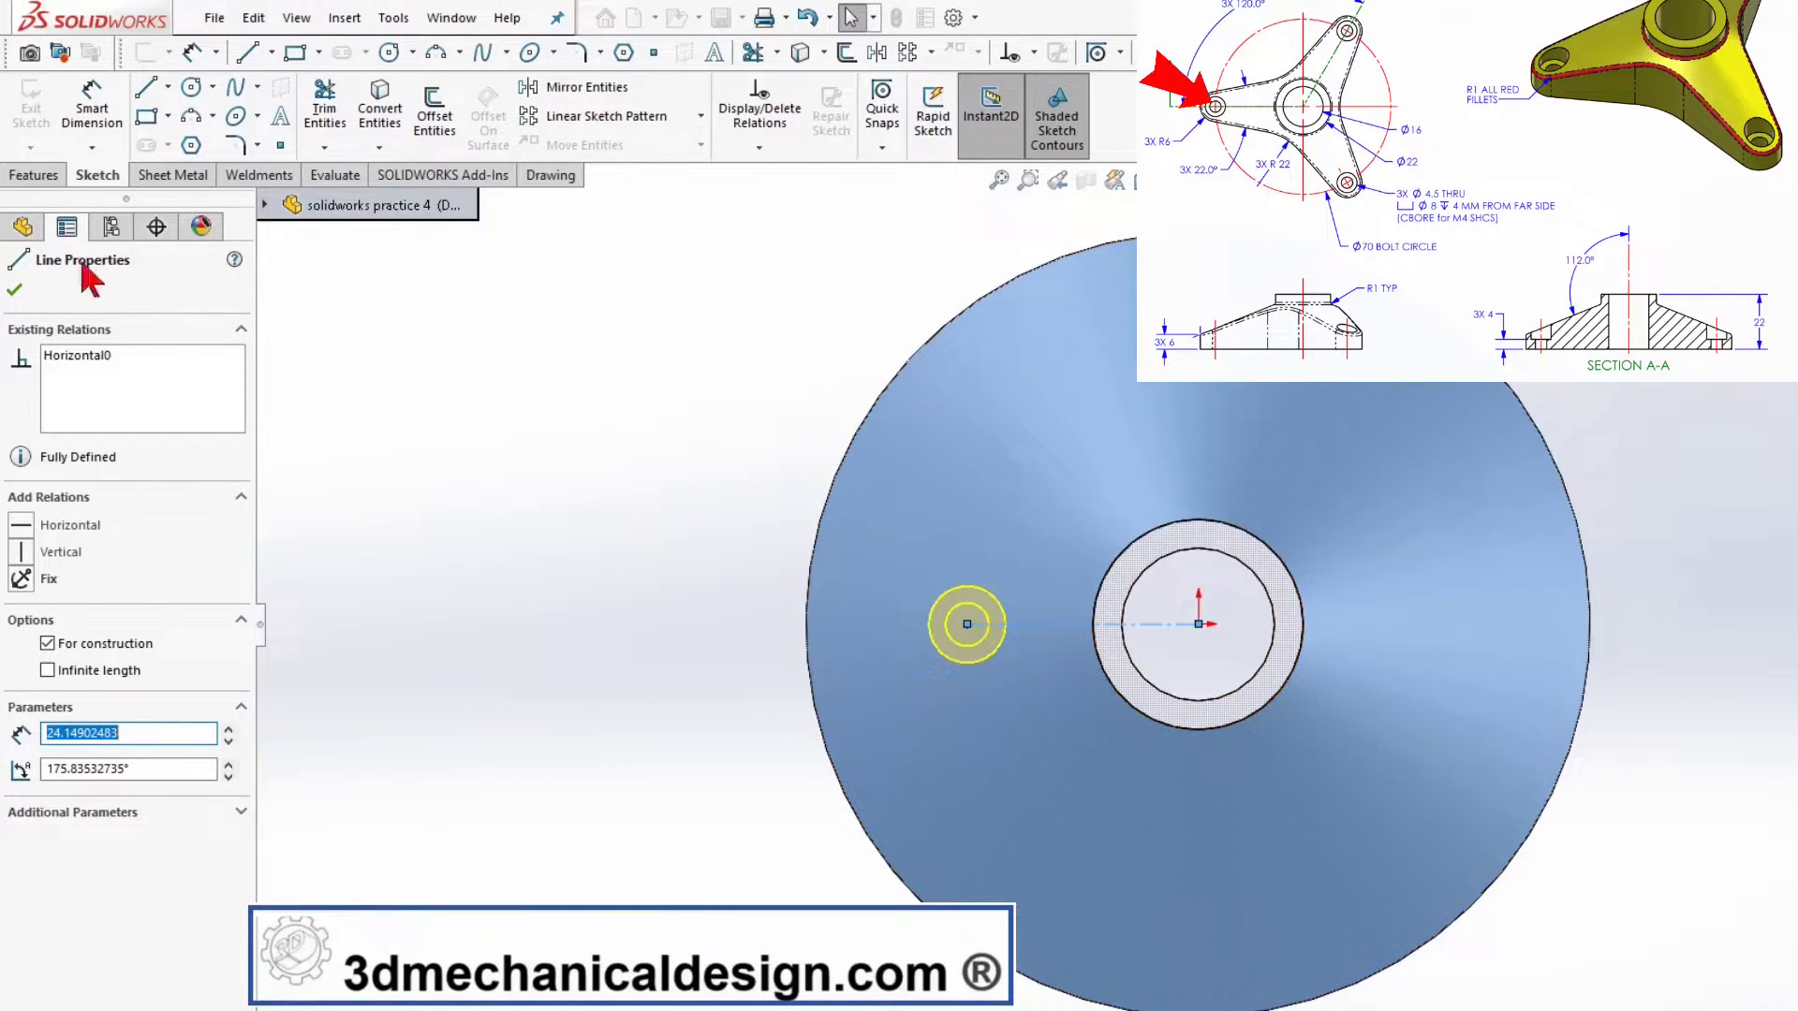
pyautogui.click(18, 292)
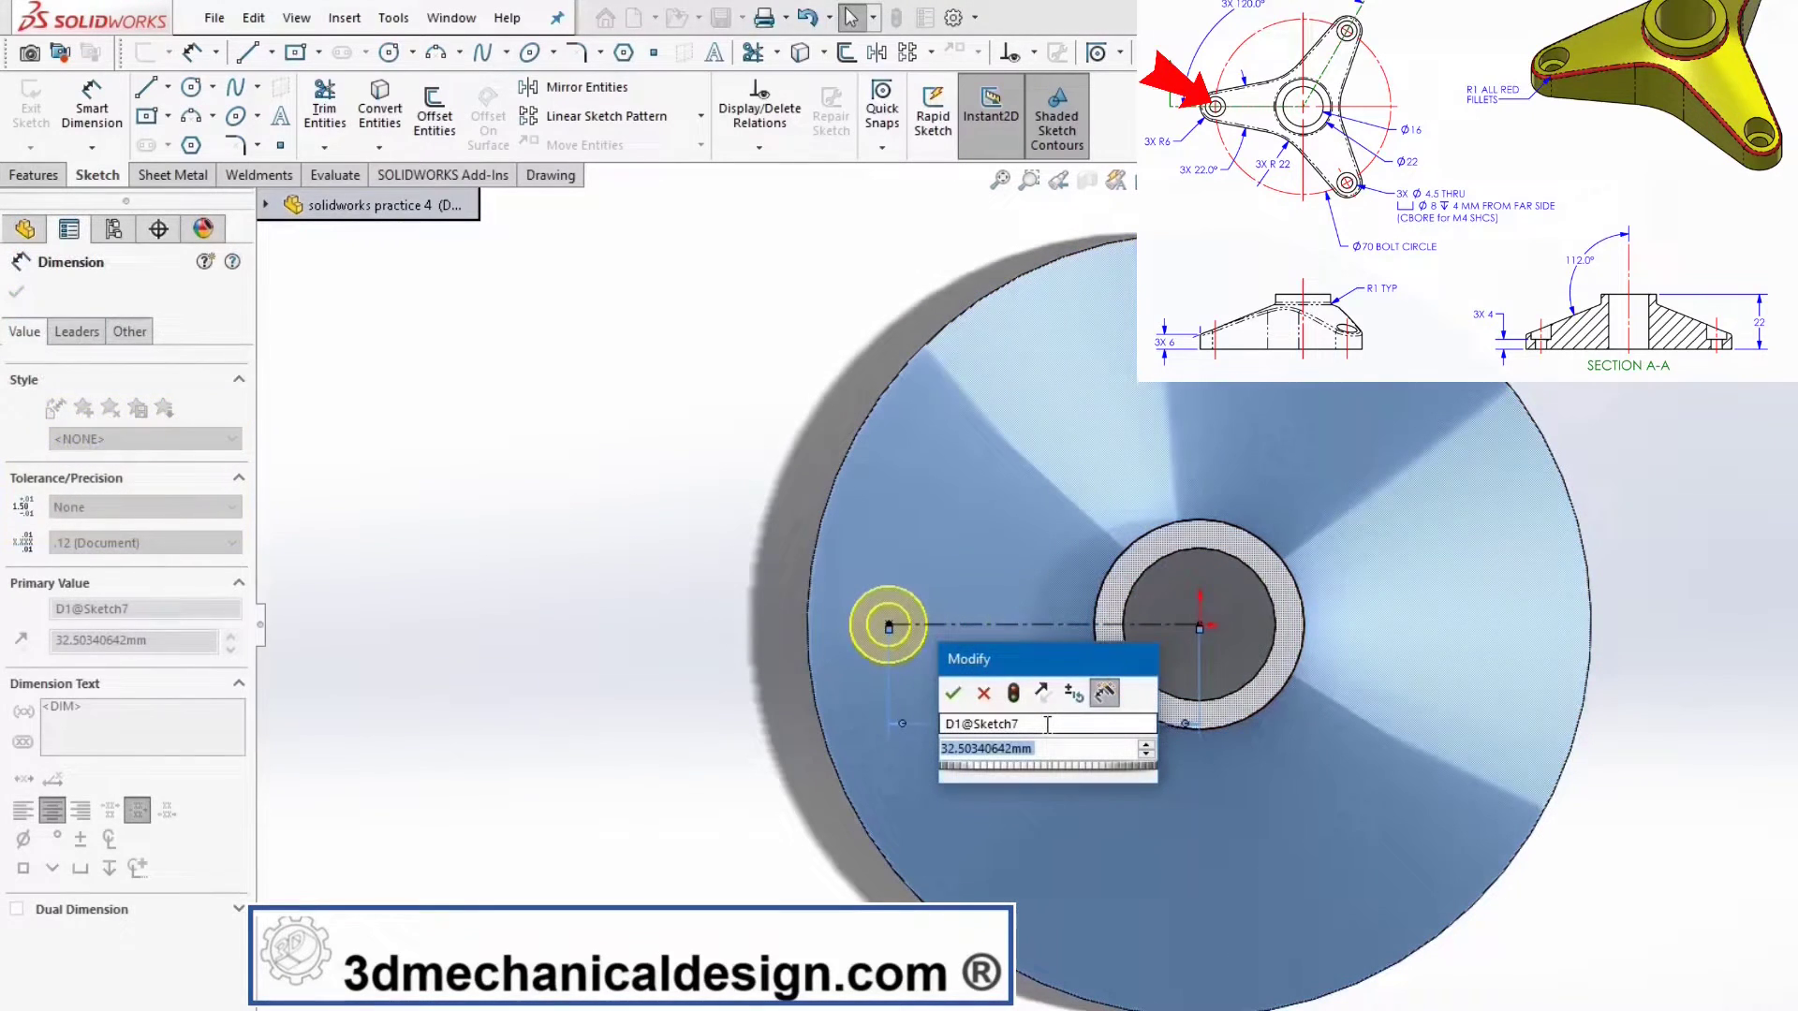
pyautogui.write('35')
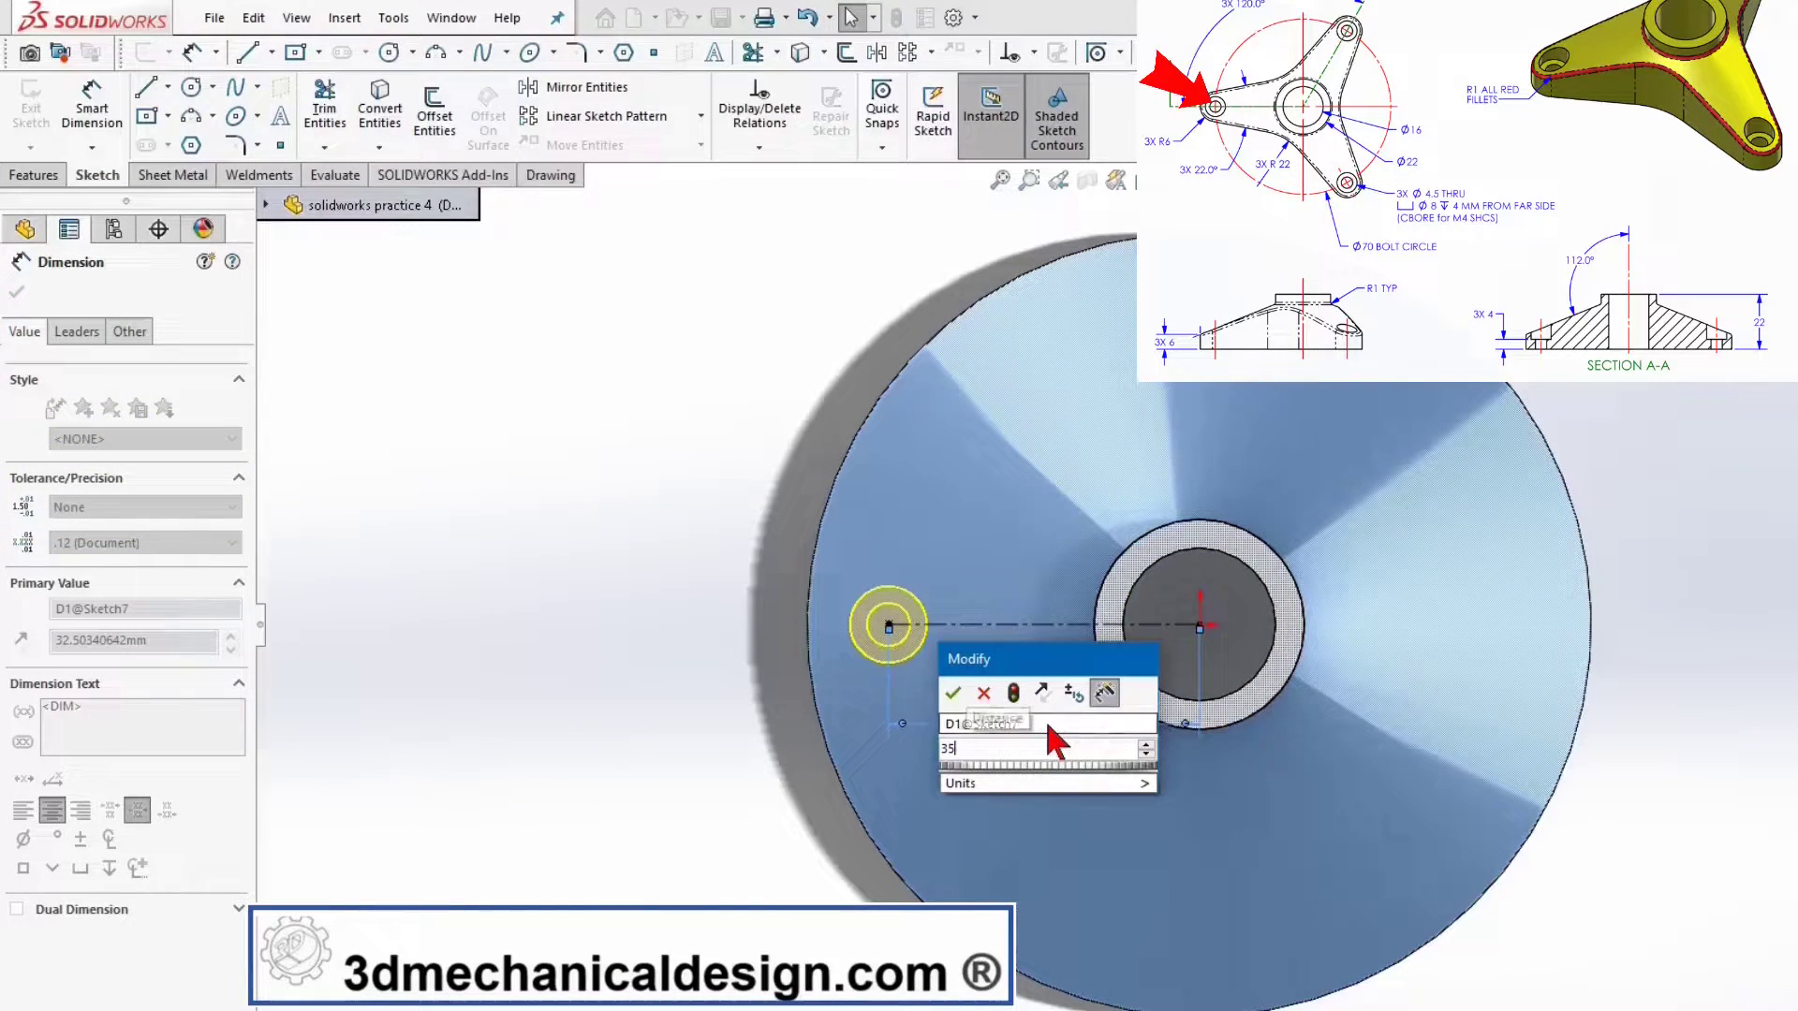
pyautogui.click(952, 692)
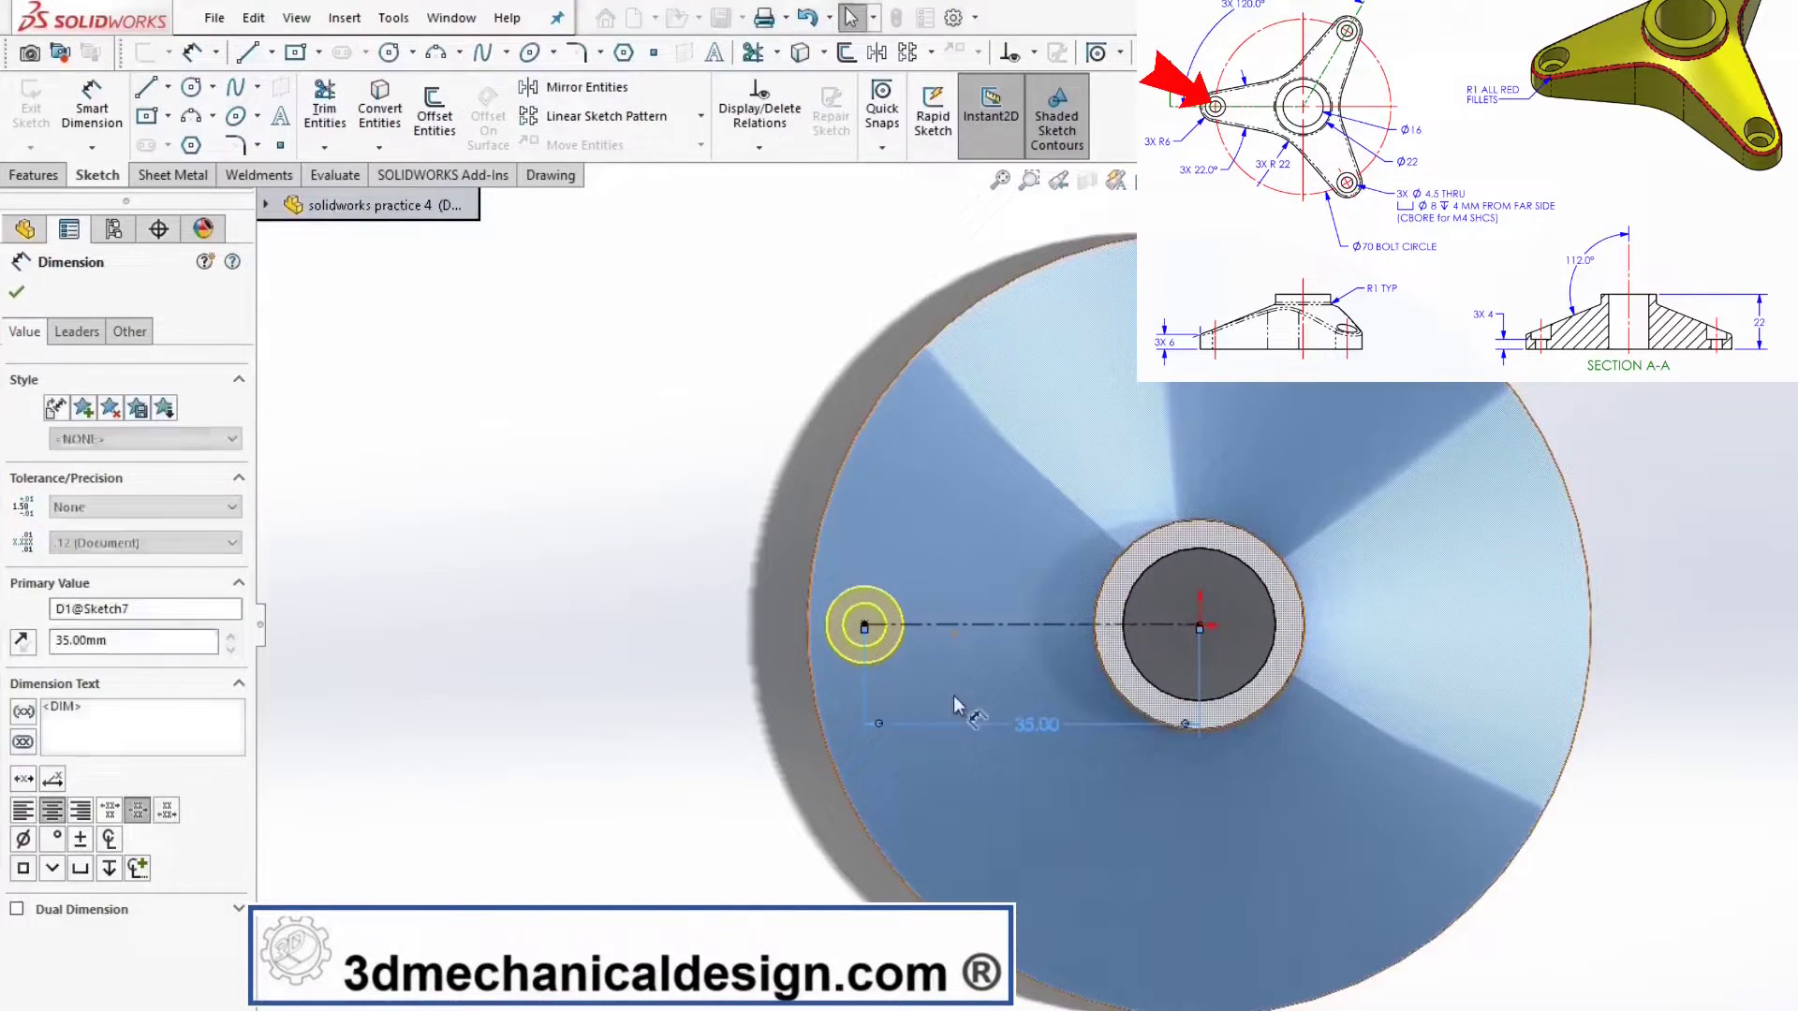
pyautogui.click(16, 292)
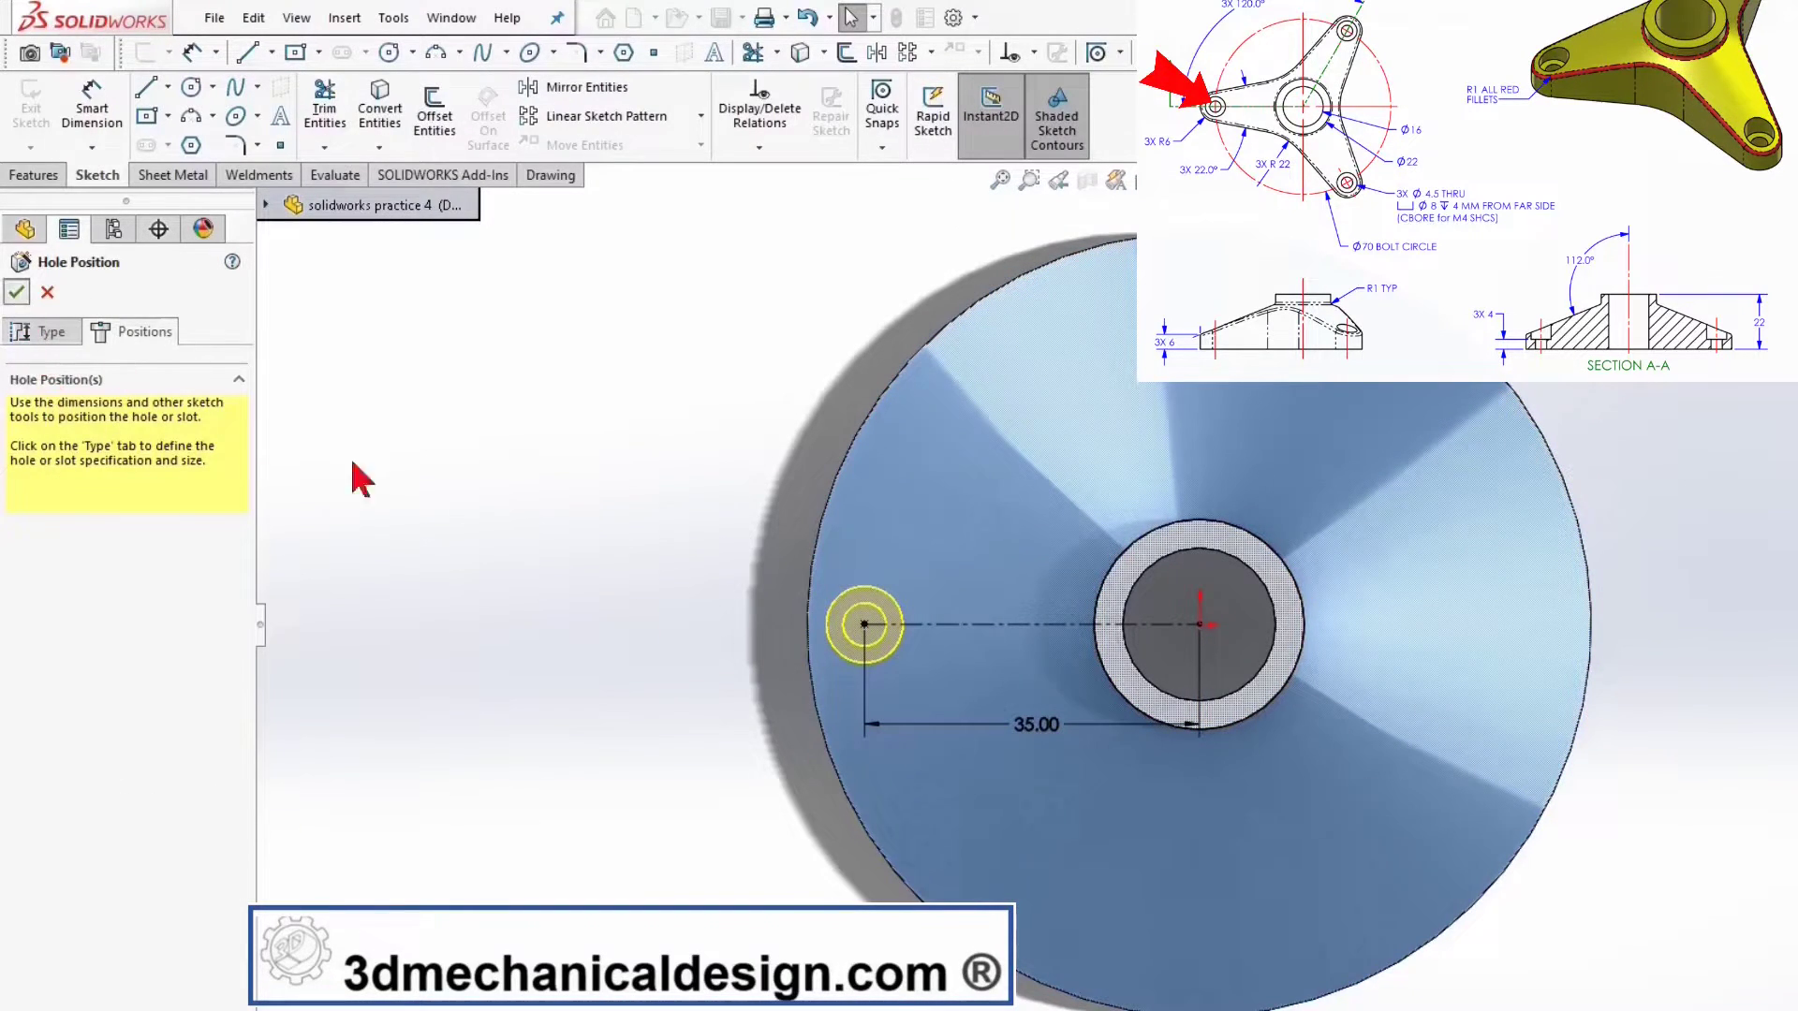
# - Finish the counterbored hole, edit its profile sketch, and delete the C'Bore Depth dimension
pyautogui.press('Return')
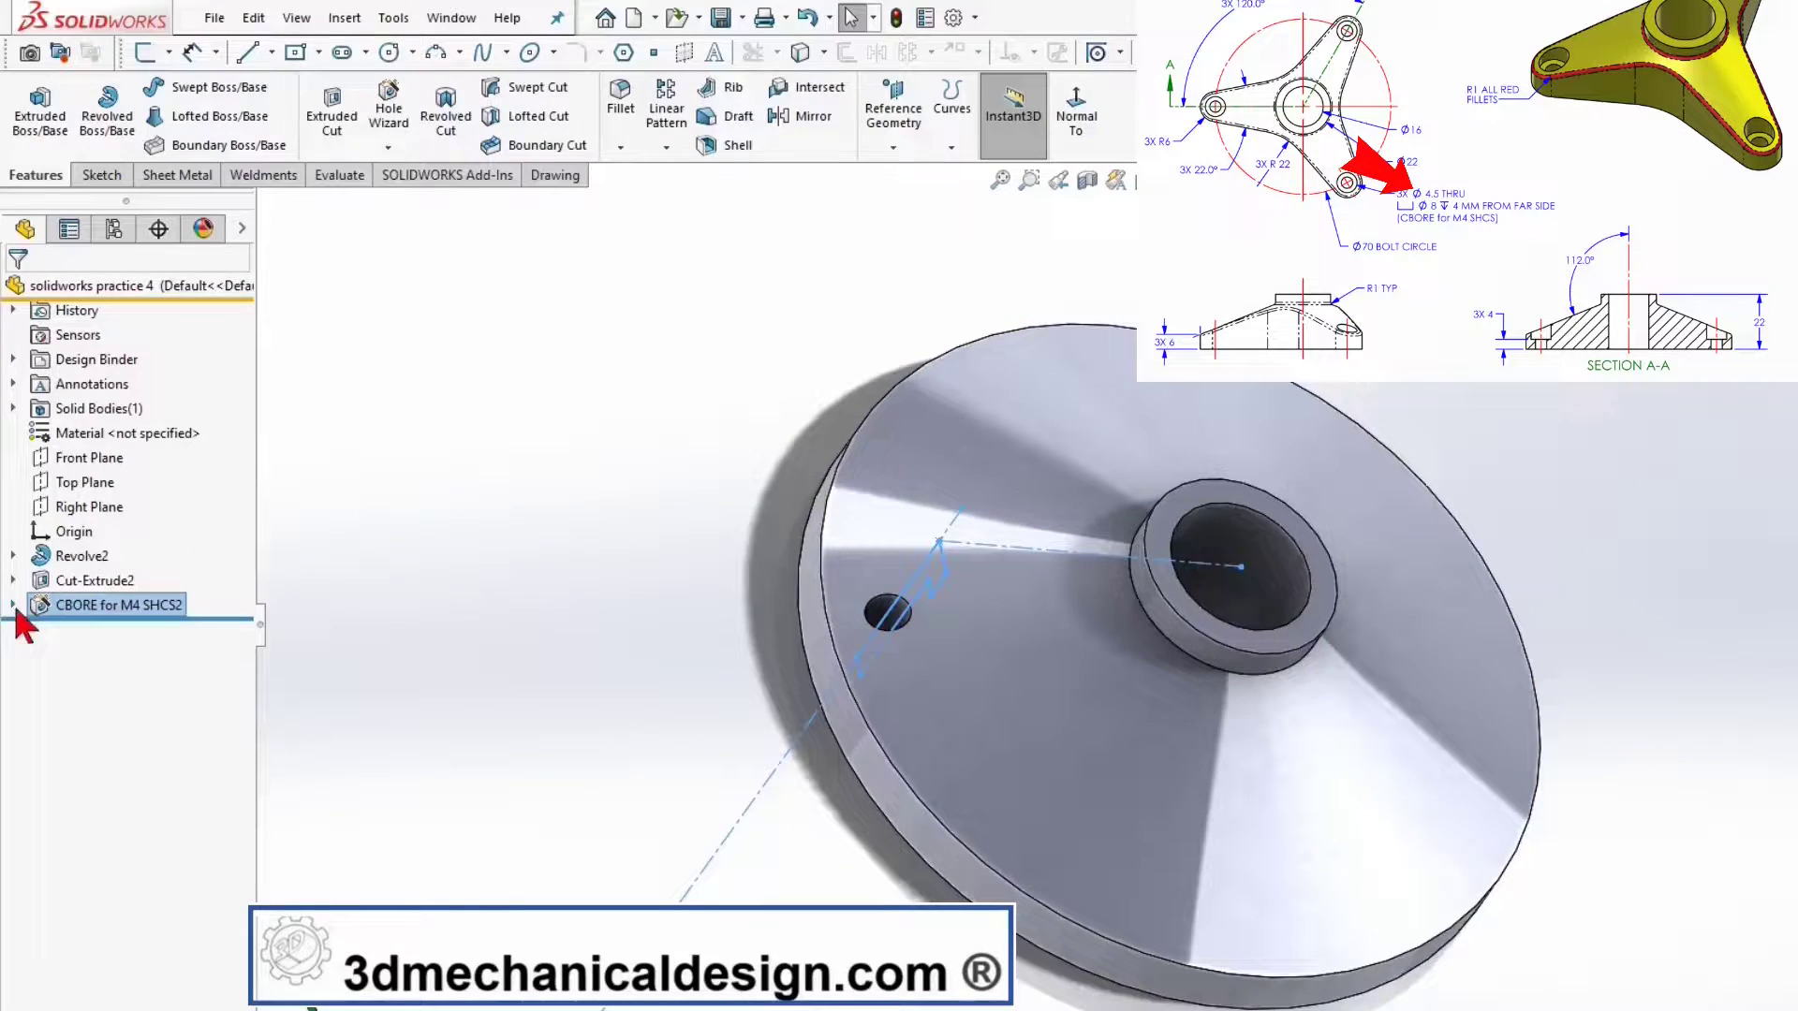
pyautogui.click(15, 606)
pyautogui.rightClick(105, 653)
pyautogui.click(133, 584)
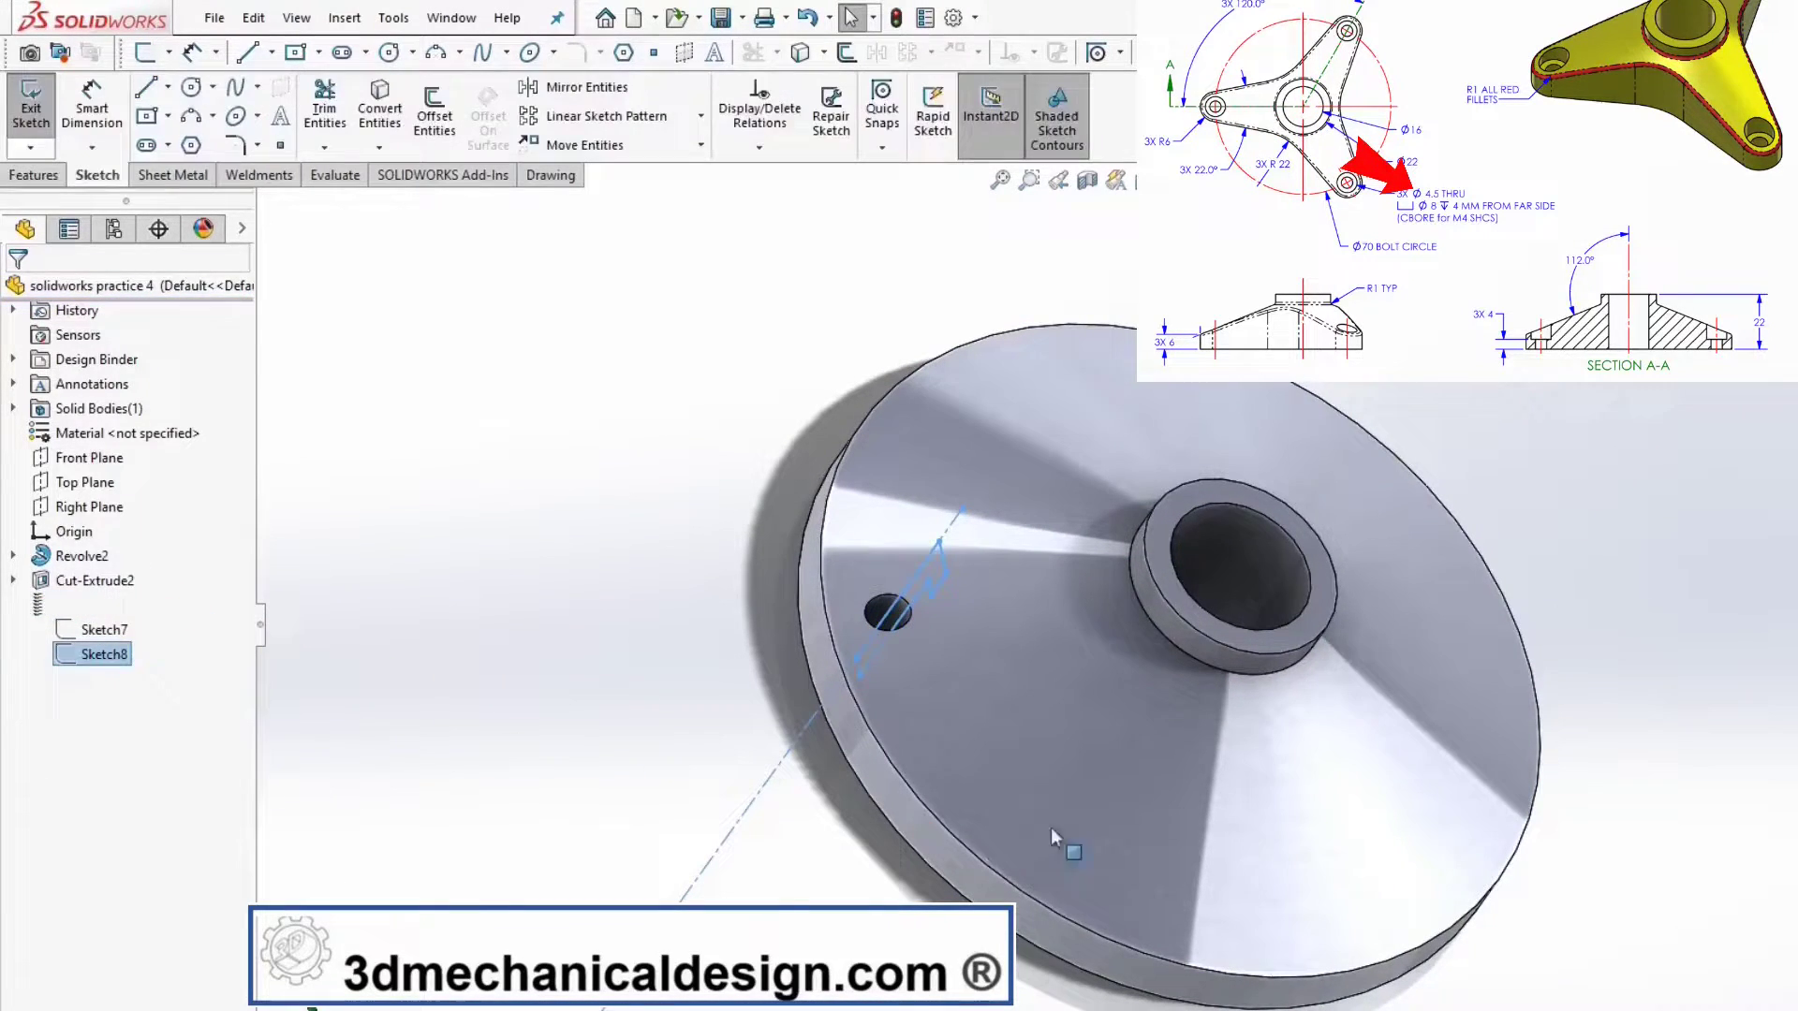
pyautogui.scroll(3, 996, 628)
pyautogui.scroll(1, 981, 682)
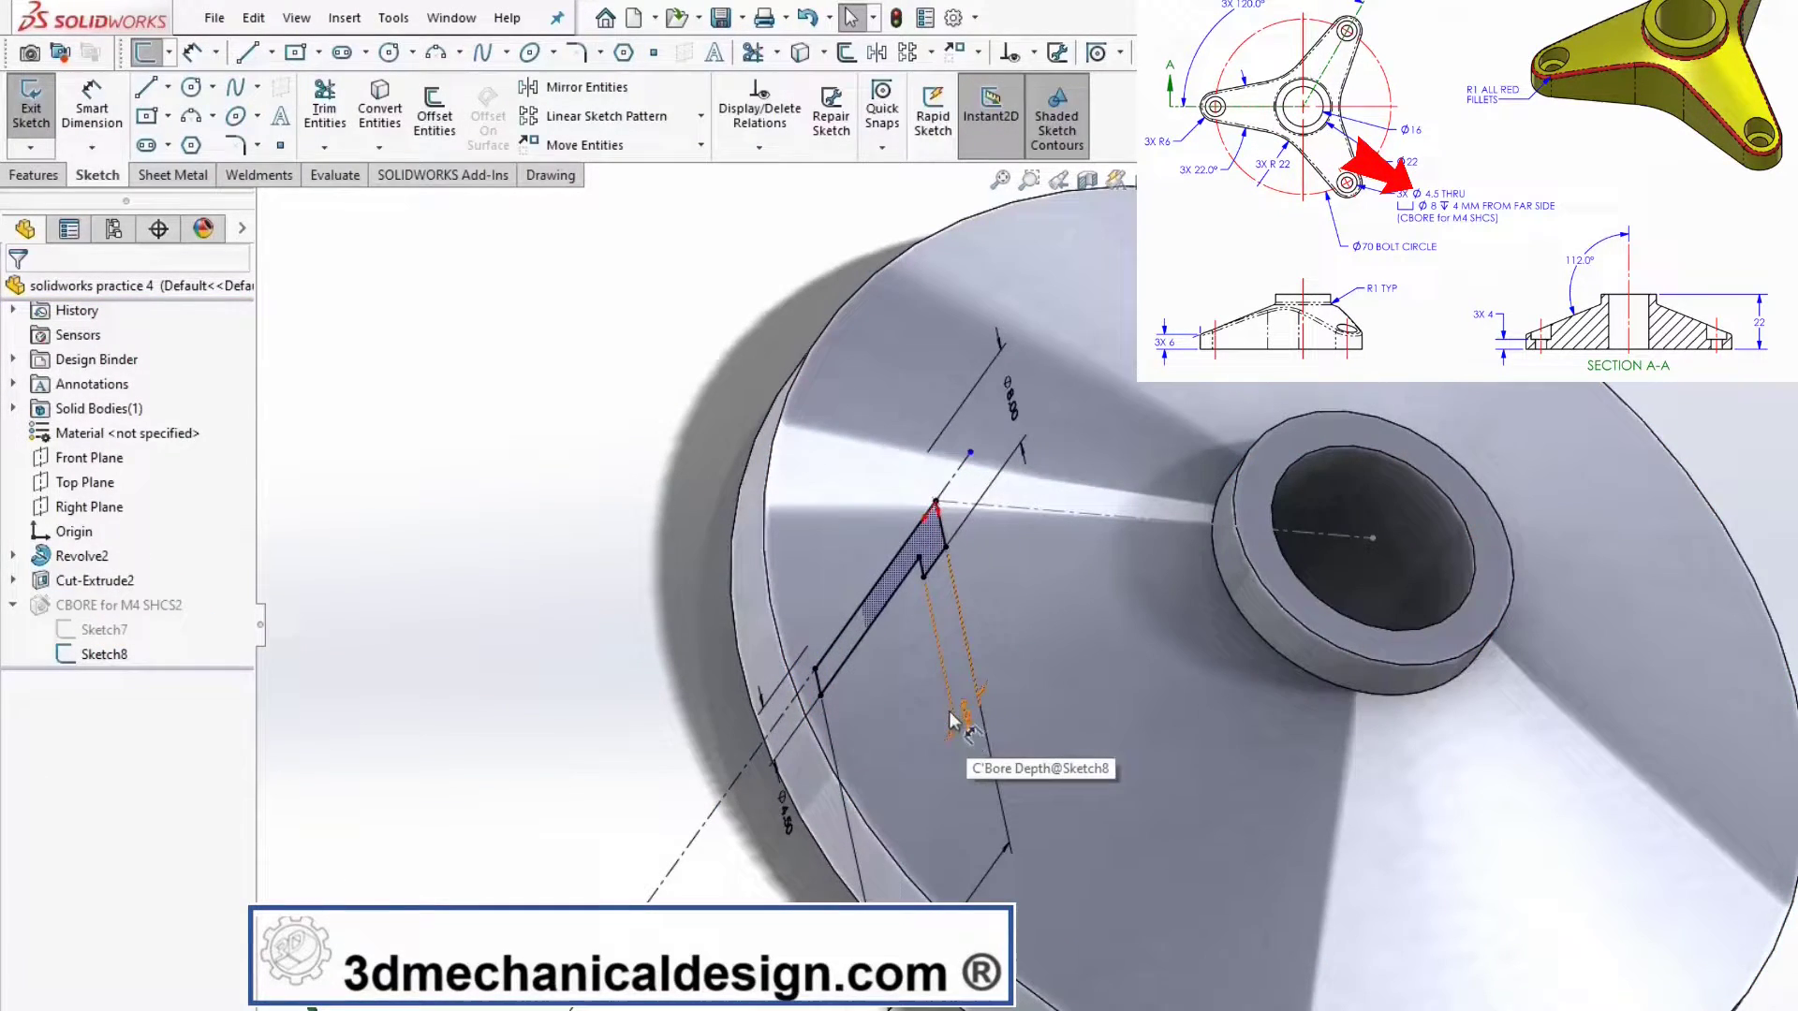
pyautogui.click(951, 712)
pyautogui.press('Delete')
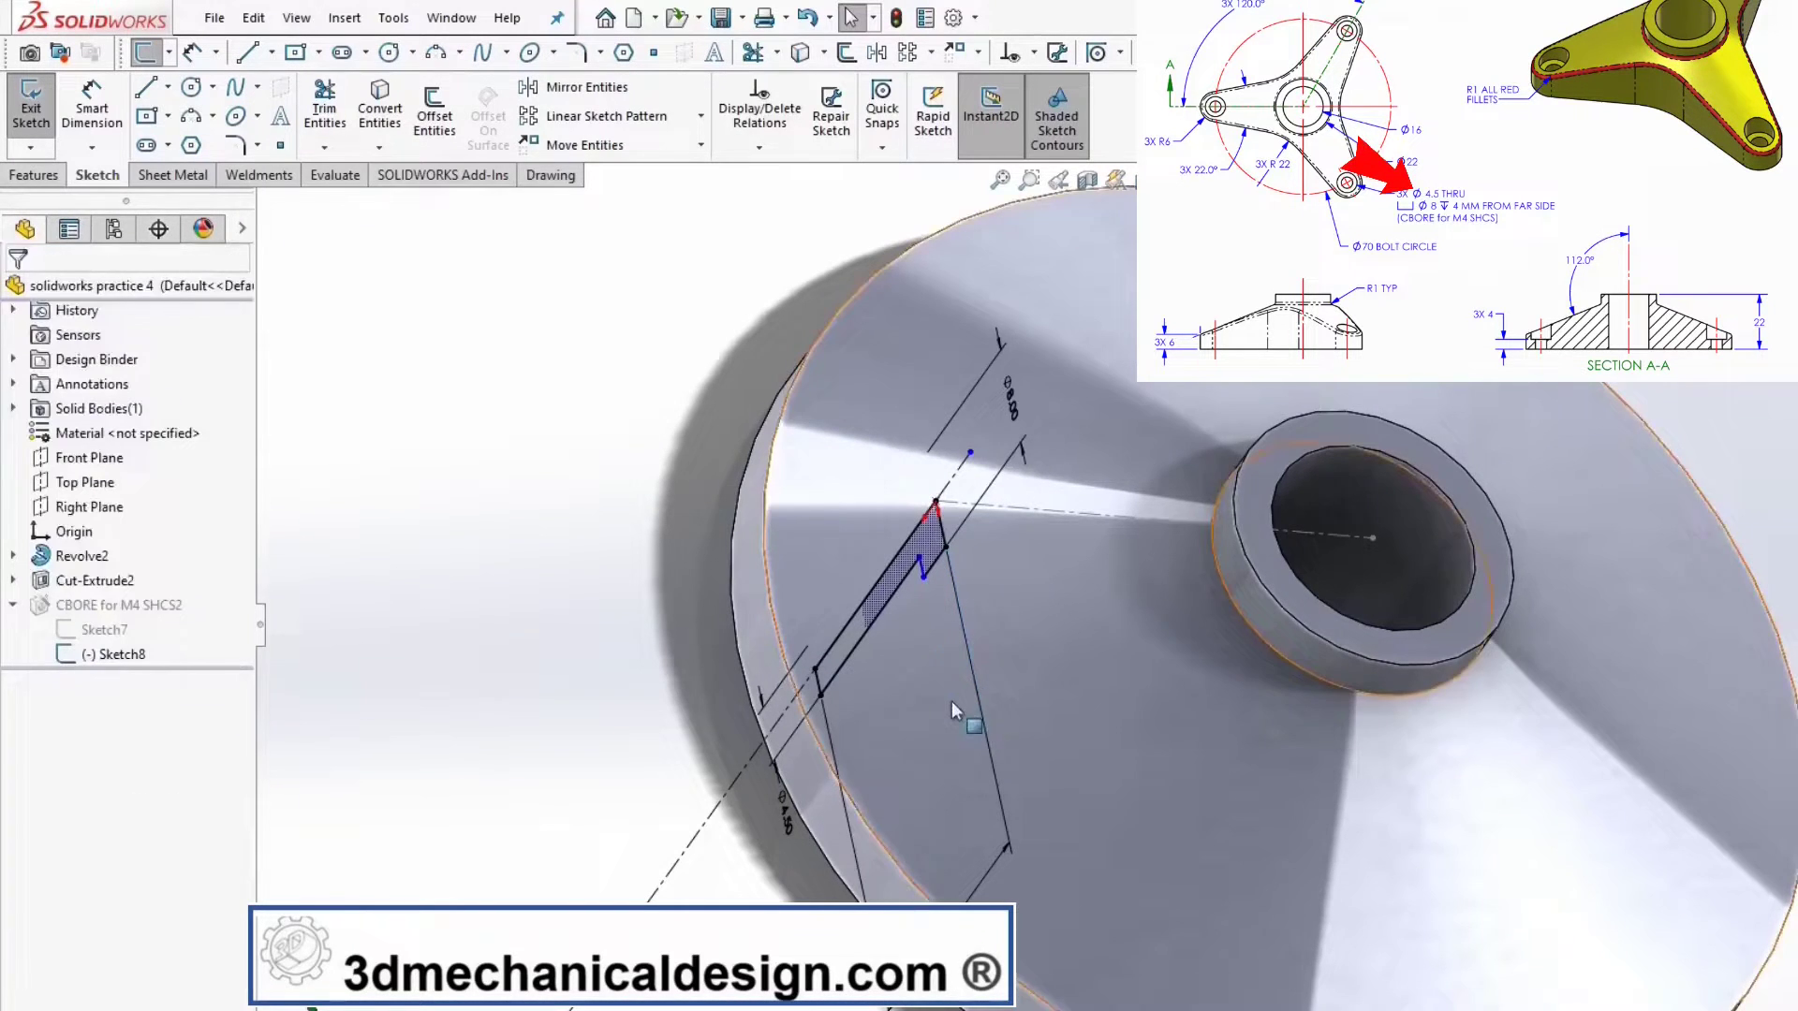
pyautogui.scroll(2, 950, 701)
# - Dimension the counterbore depth to 4 mm in the hole profile sketch
pyautogui.press('s')
pyautogui.click(1252, 574)
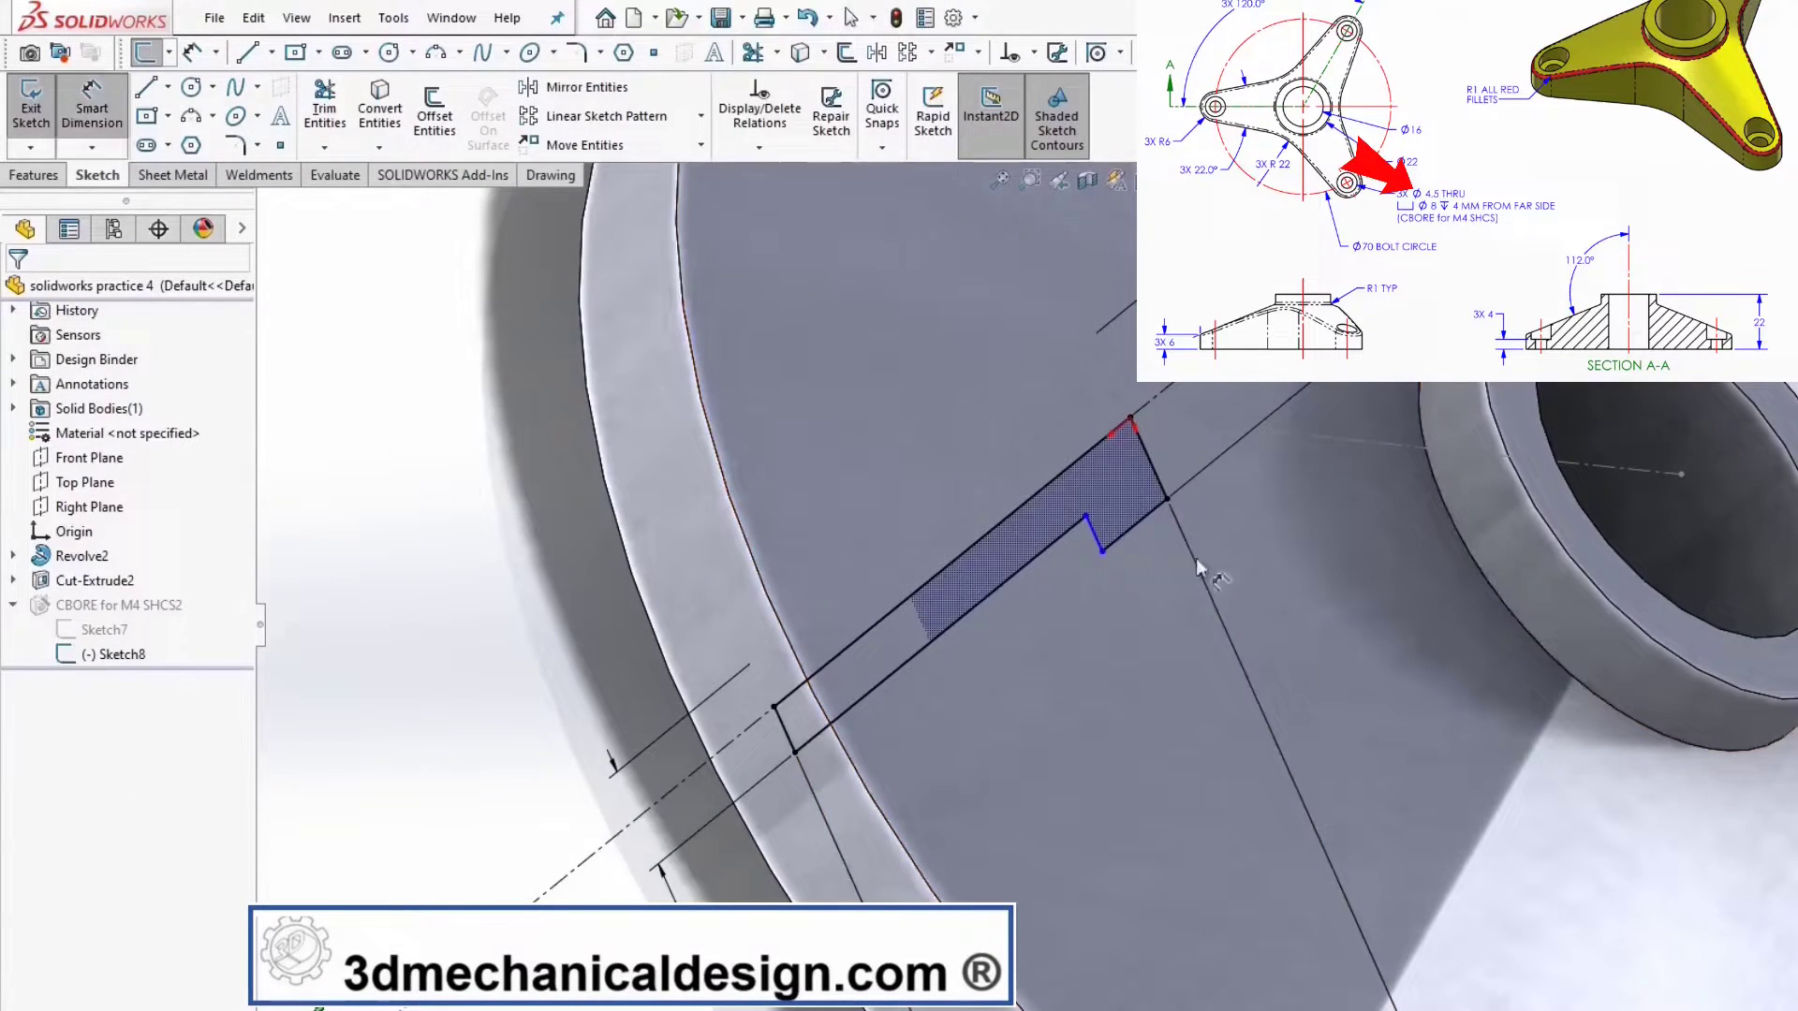
pyautogui.click(1008, 576)
pyautogui.click(791, 746)
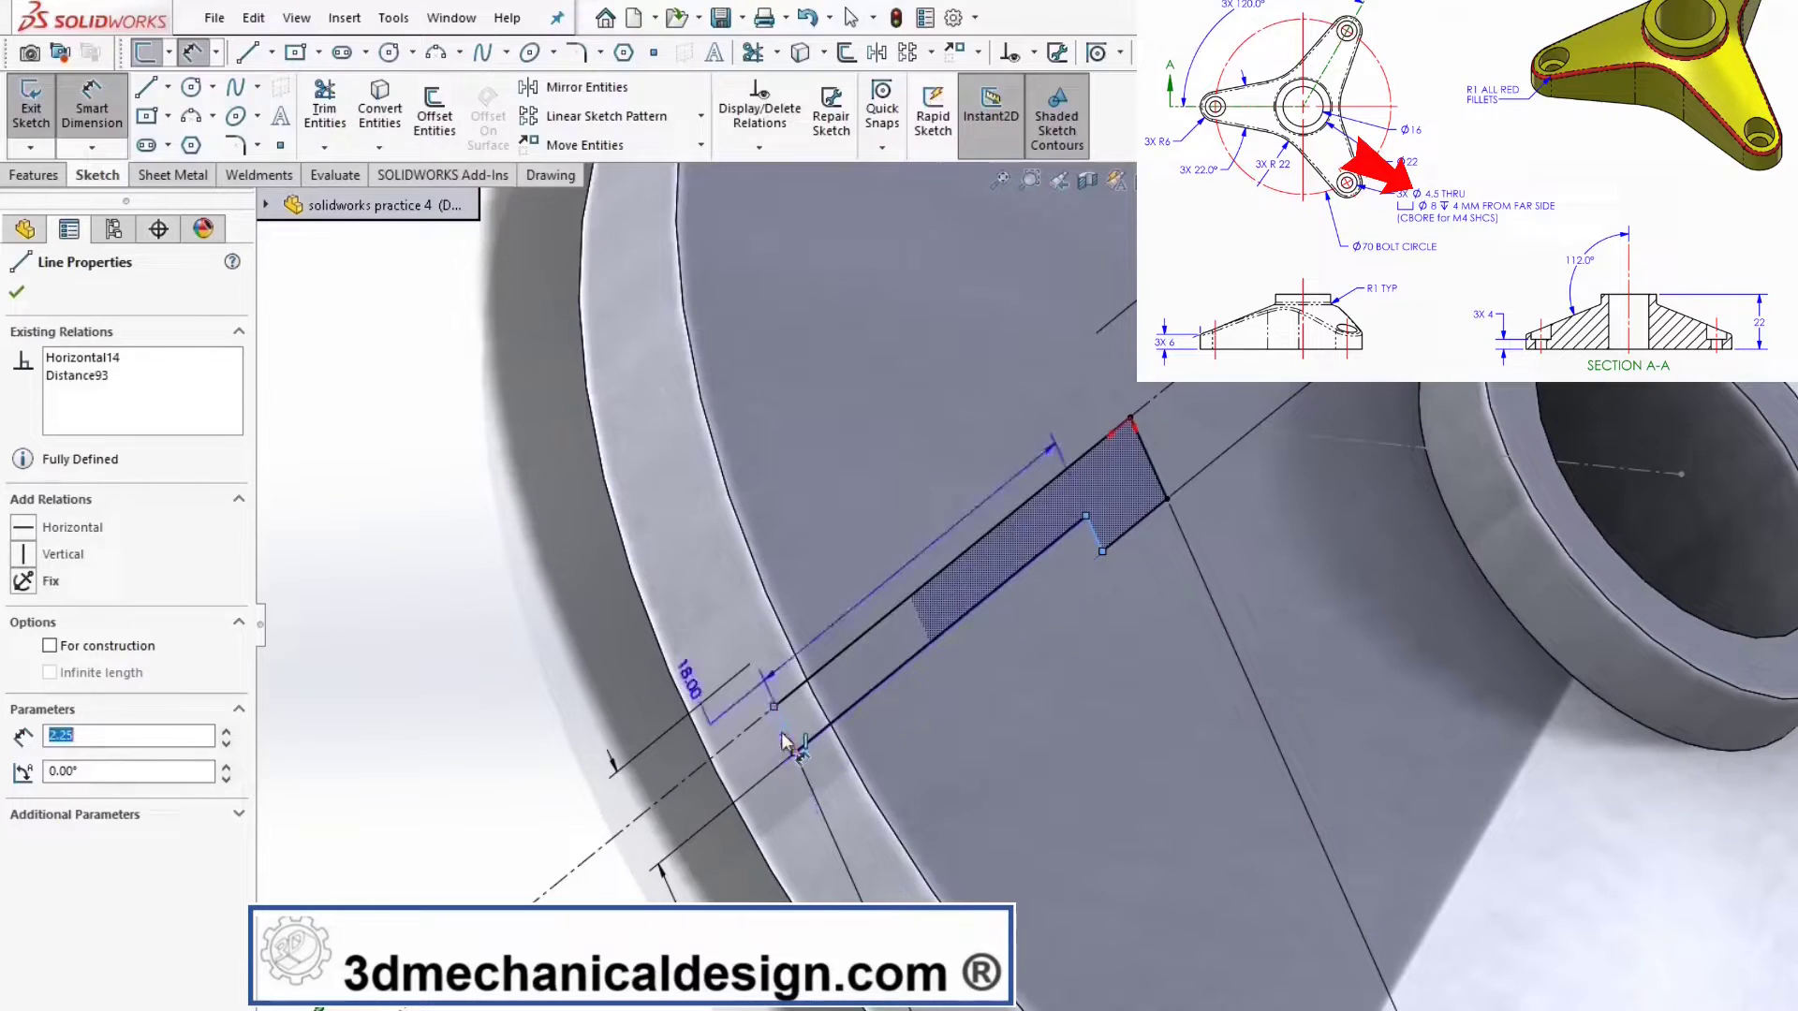
pyautogui.click(934, 829)
pyautogui.write('4')
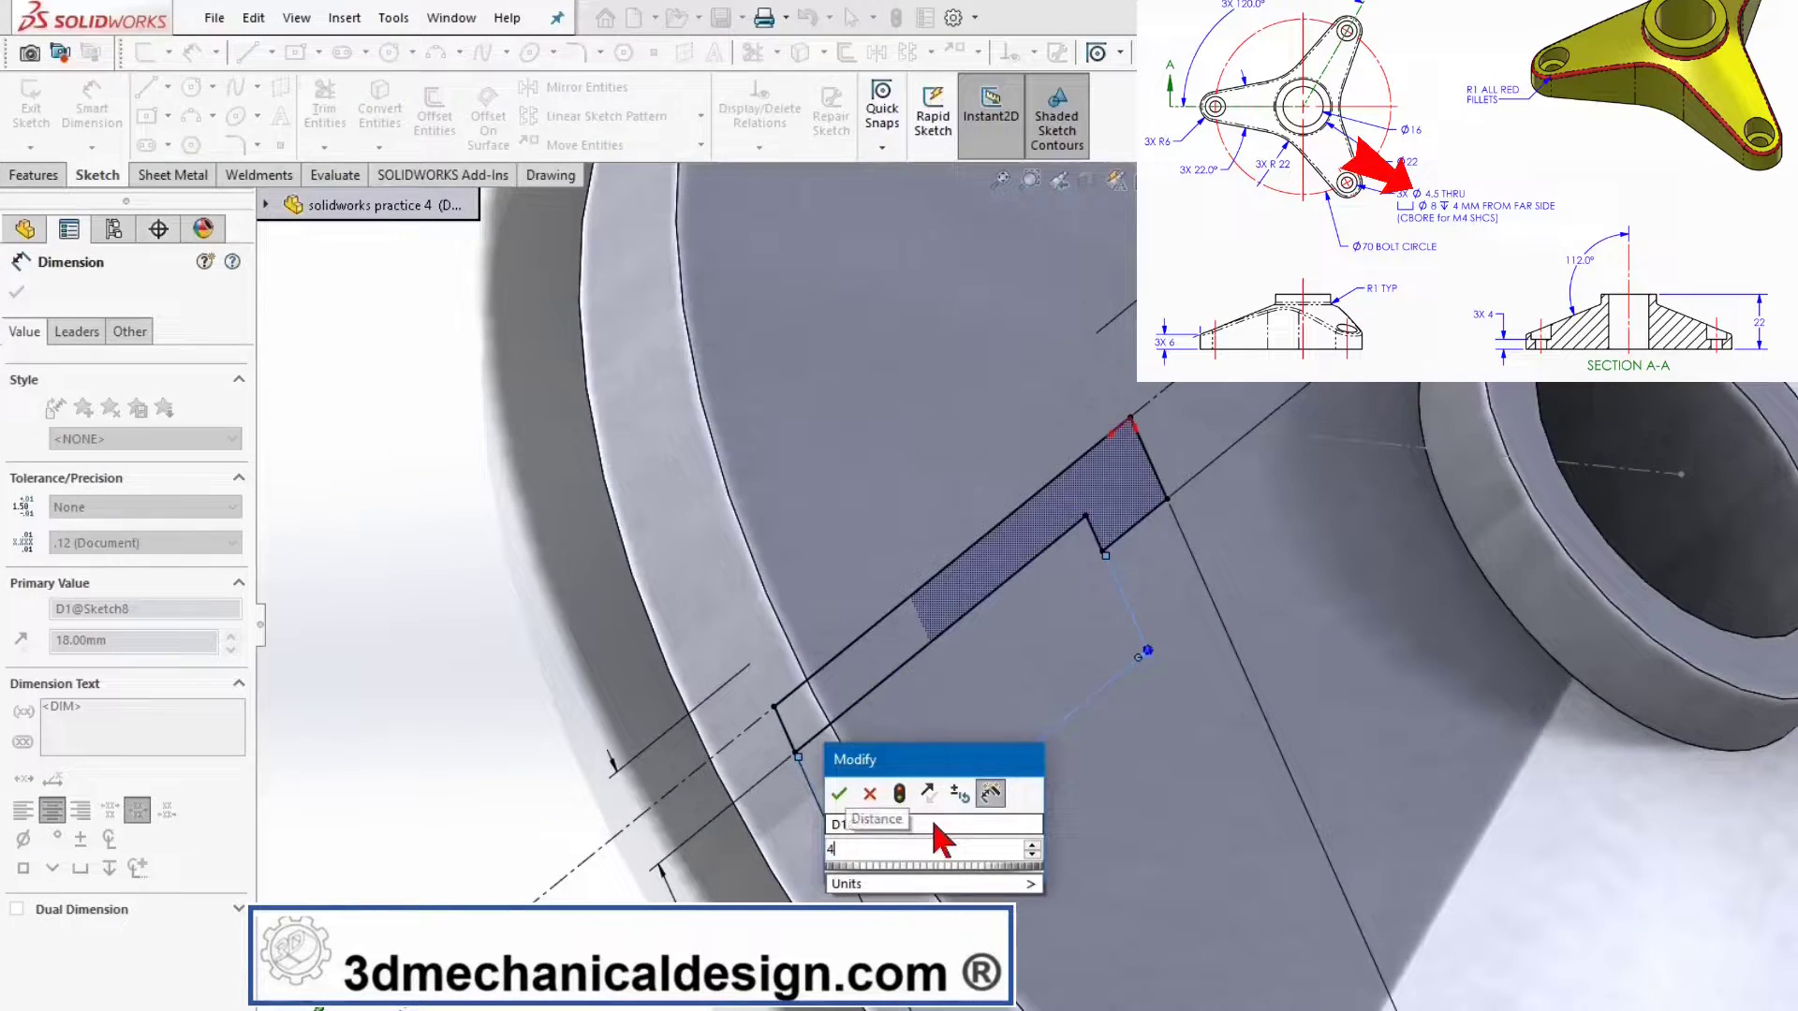
pyautogui.click(841, 797)
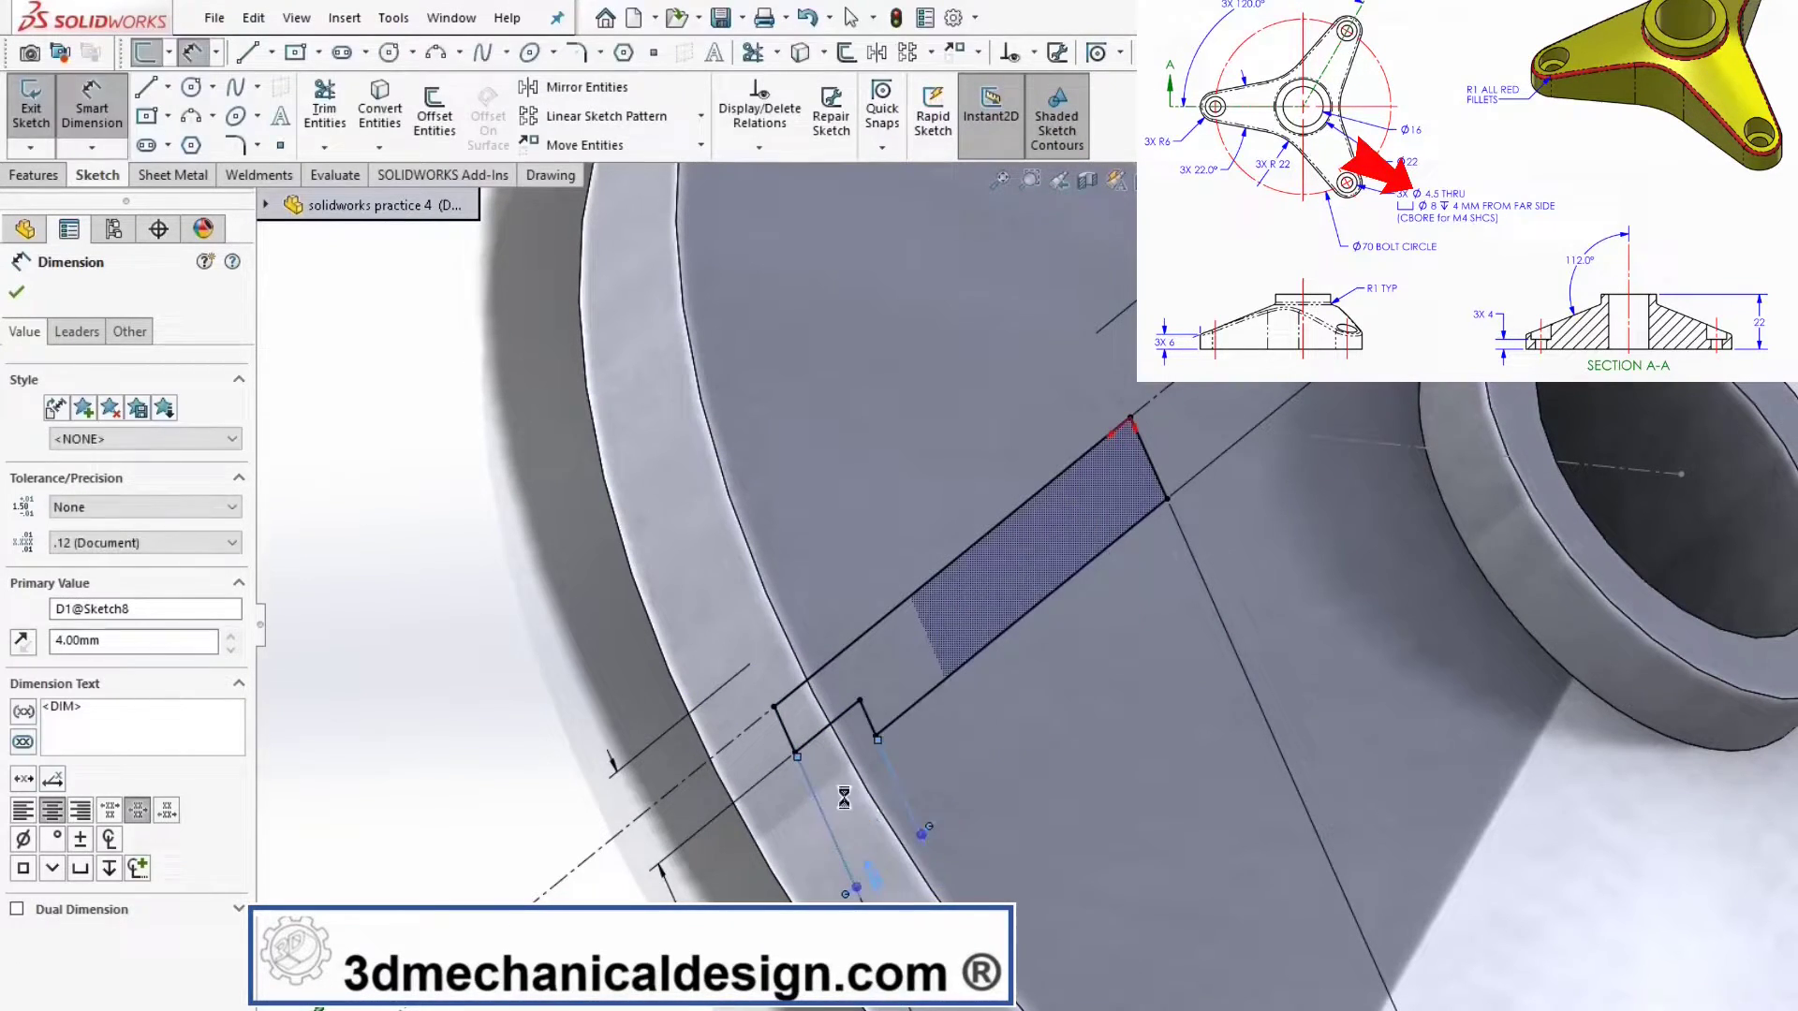
pyautogui.click(16, 292)
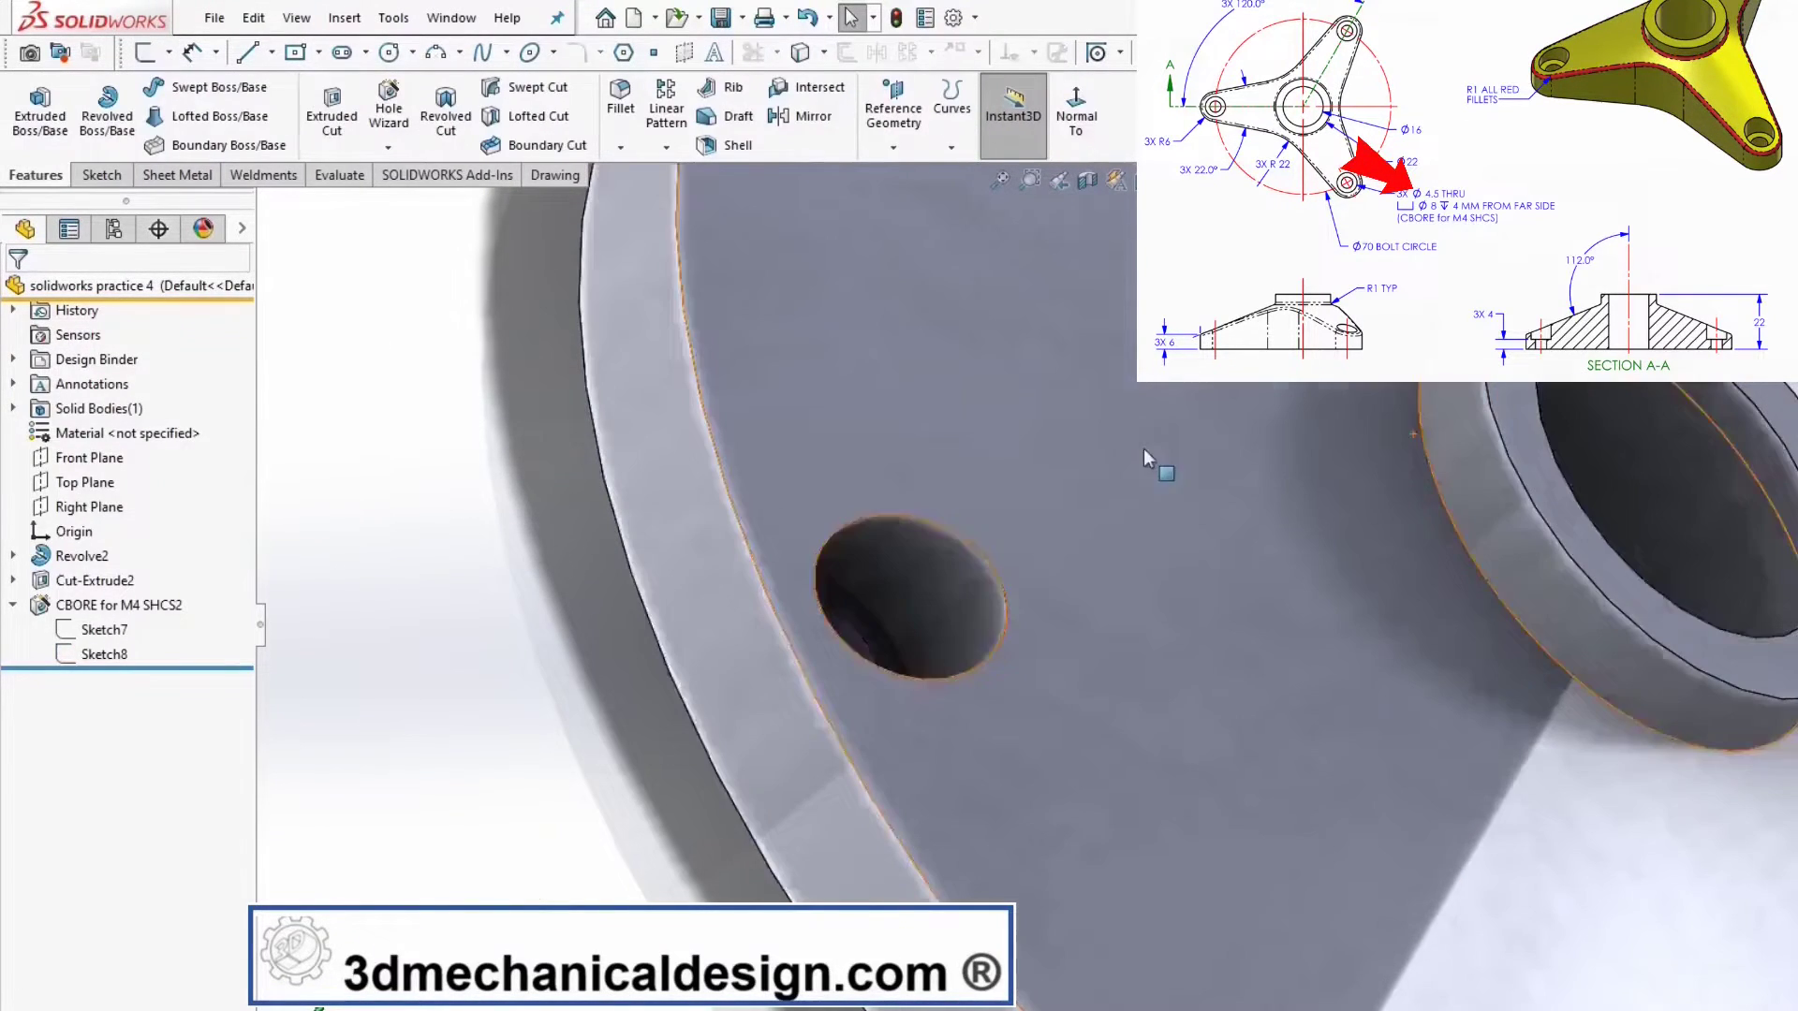
# - Circular-pattern CBORE for M4 SHCS2 three times around the central bore edge
pyautogui.click(1524, 393)
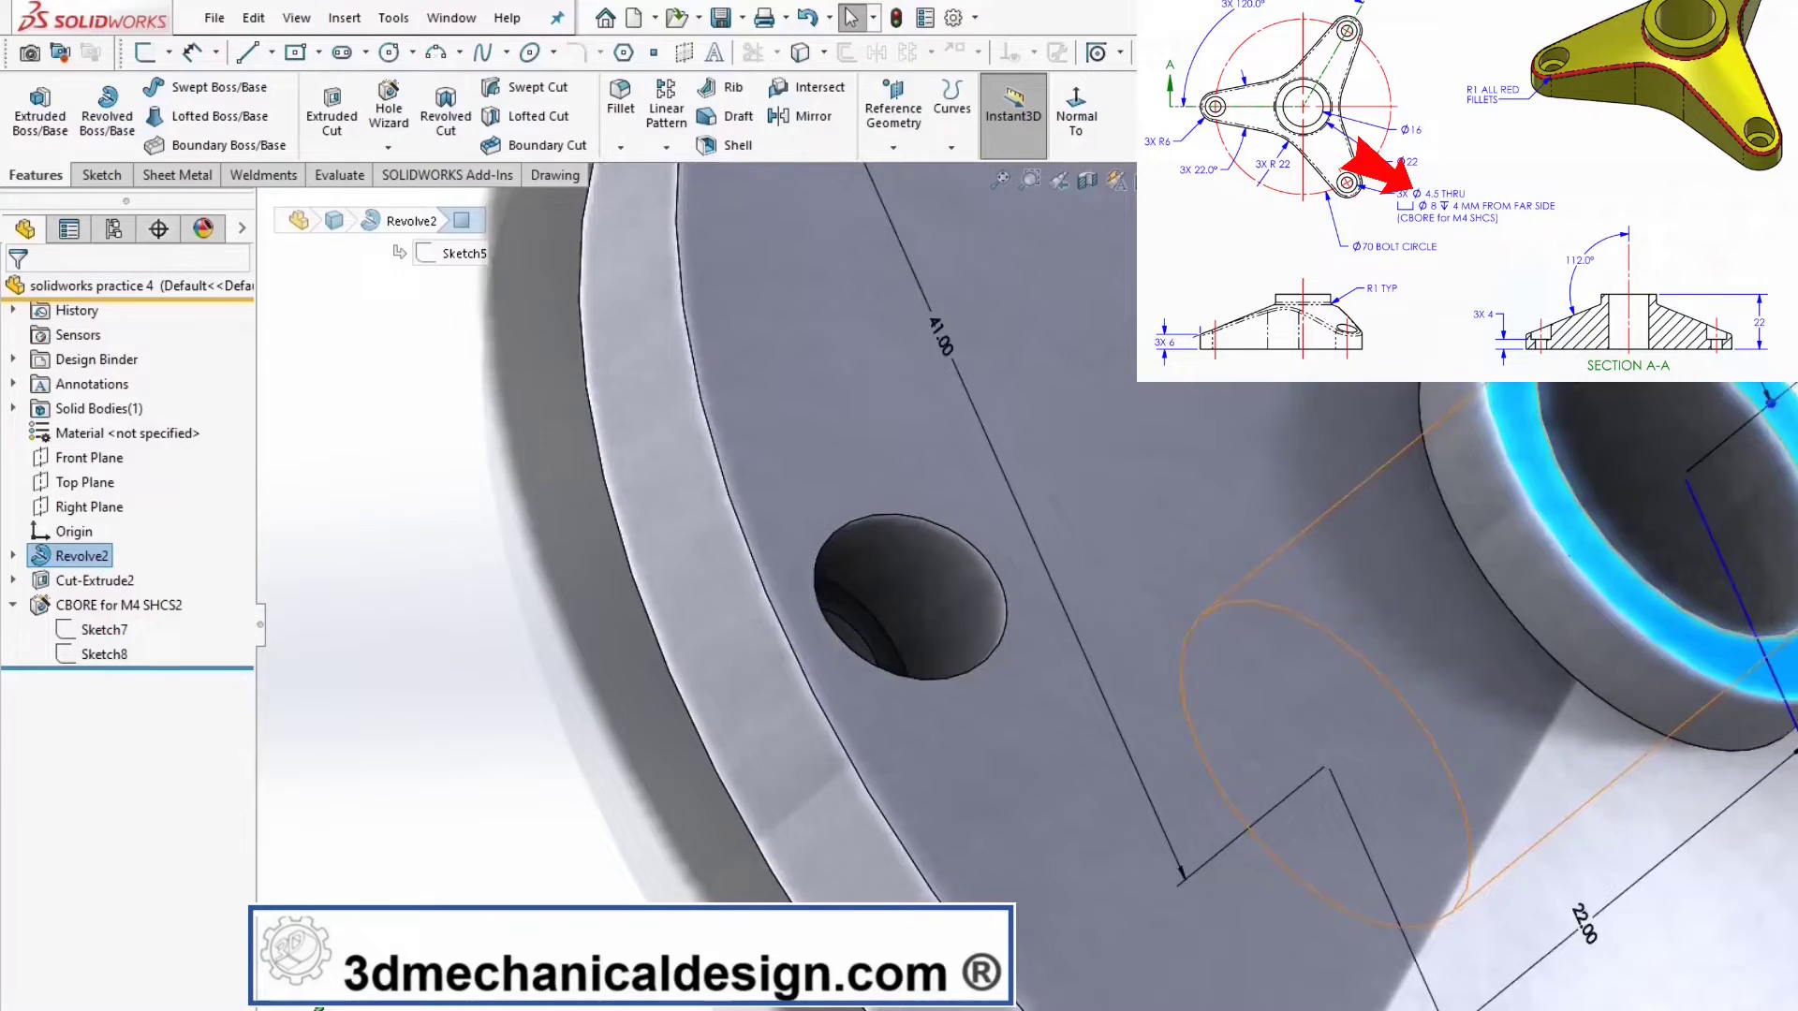
pyautogui.hotkey('ctrl', '8')
pyautogui.scroll(-2, 1293, 511)
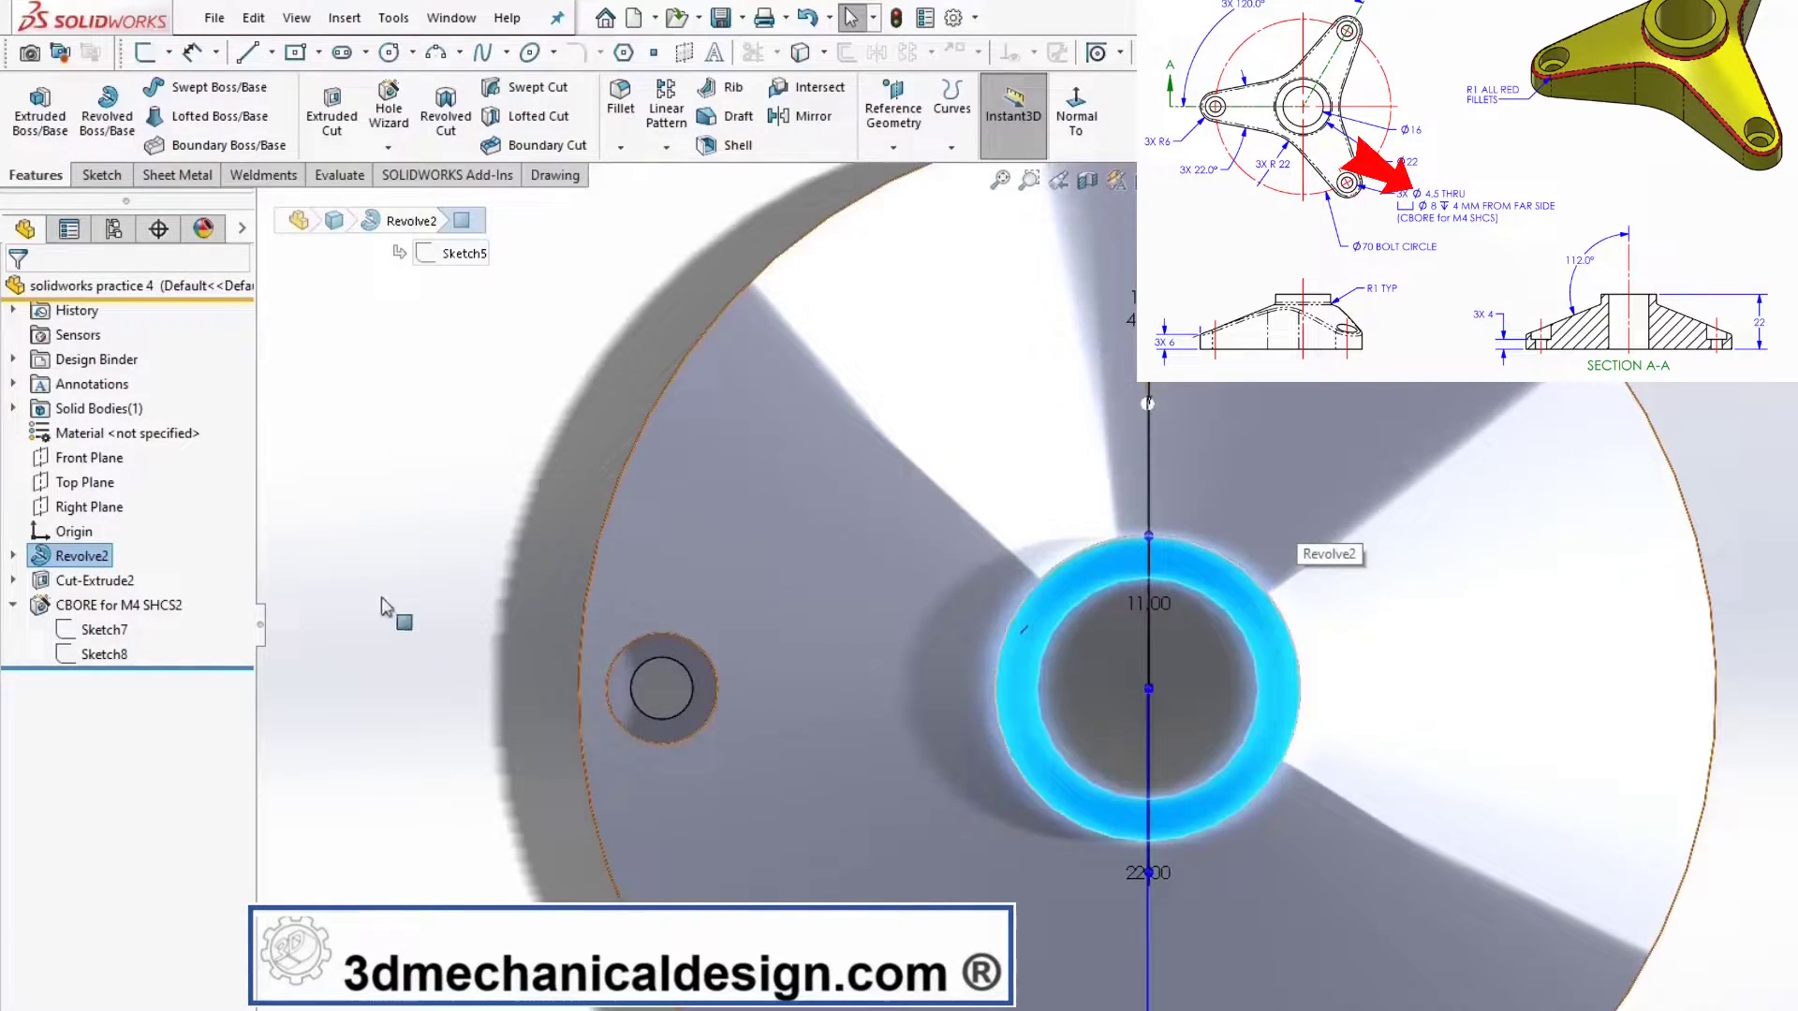
pyautogui.click(99, 614)
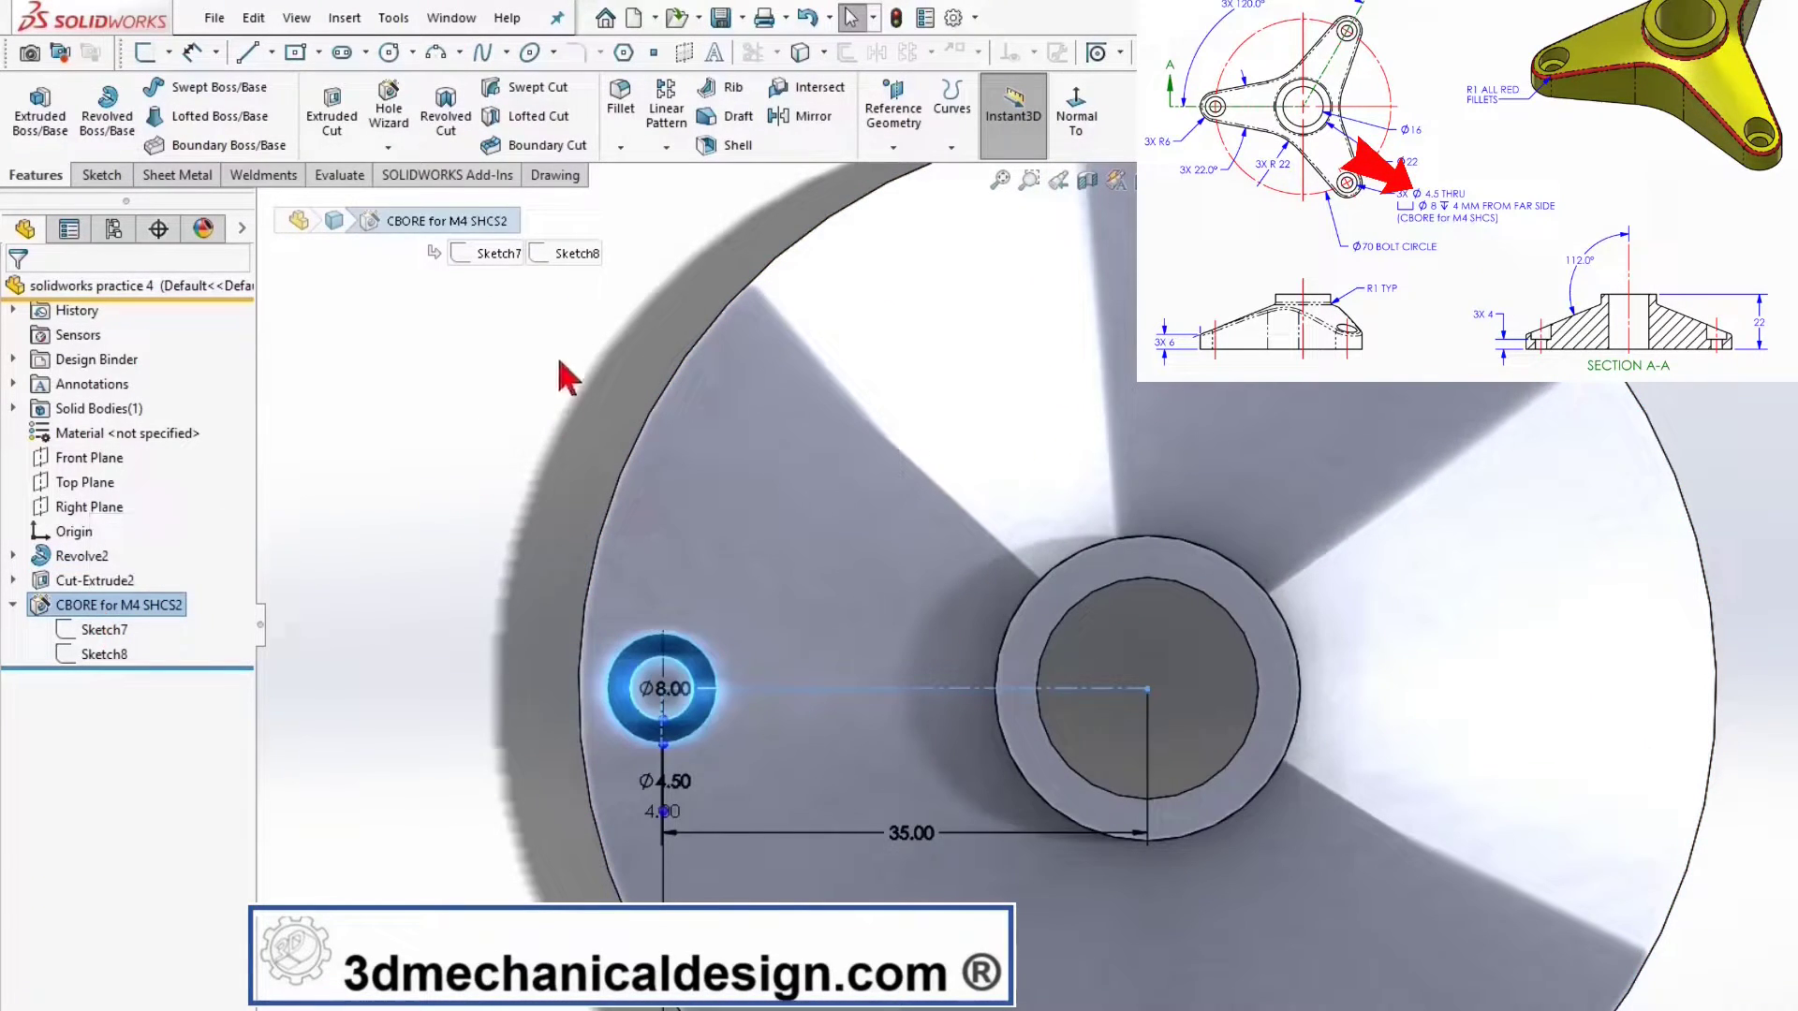
pyautogui.click(666, 148)
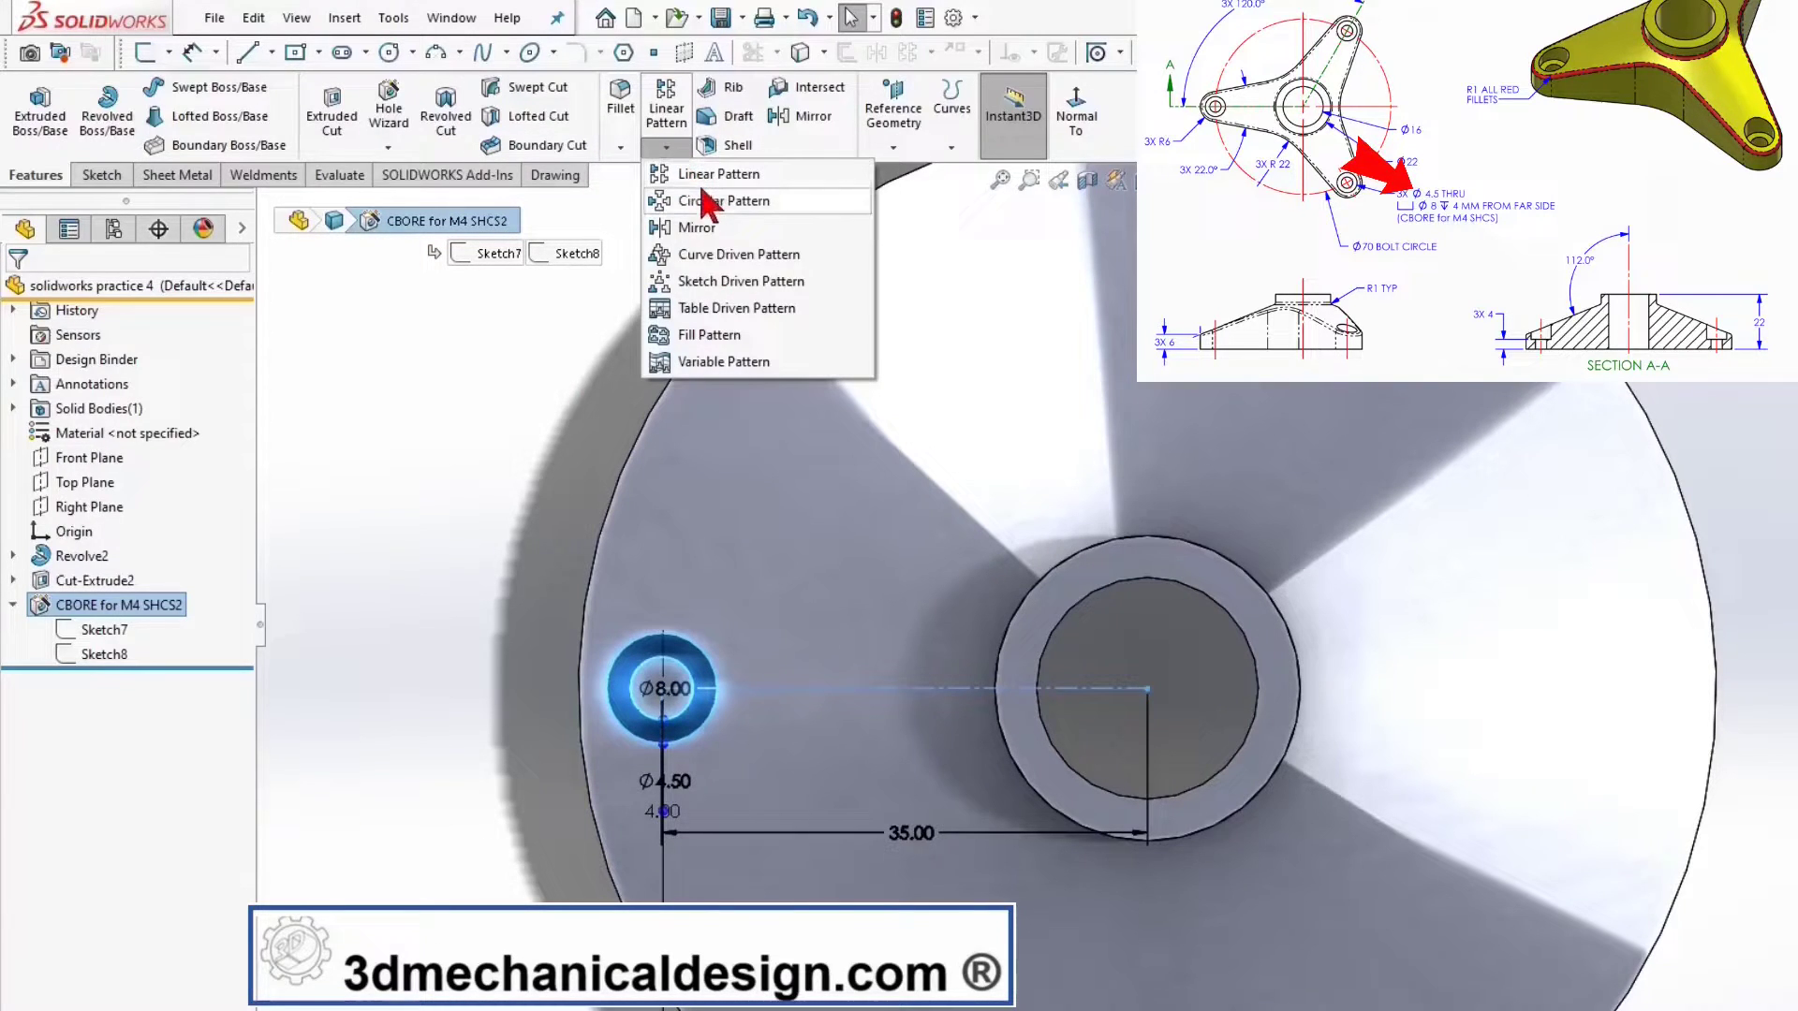
pyautogui.click(699, 202)
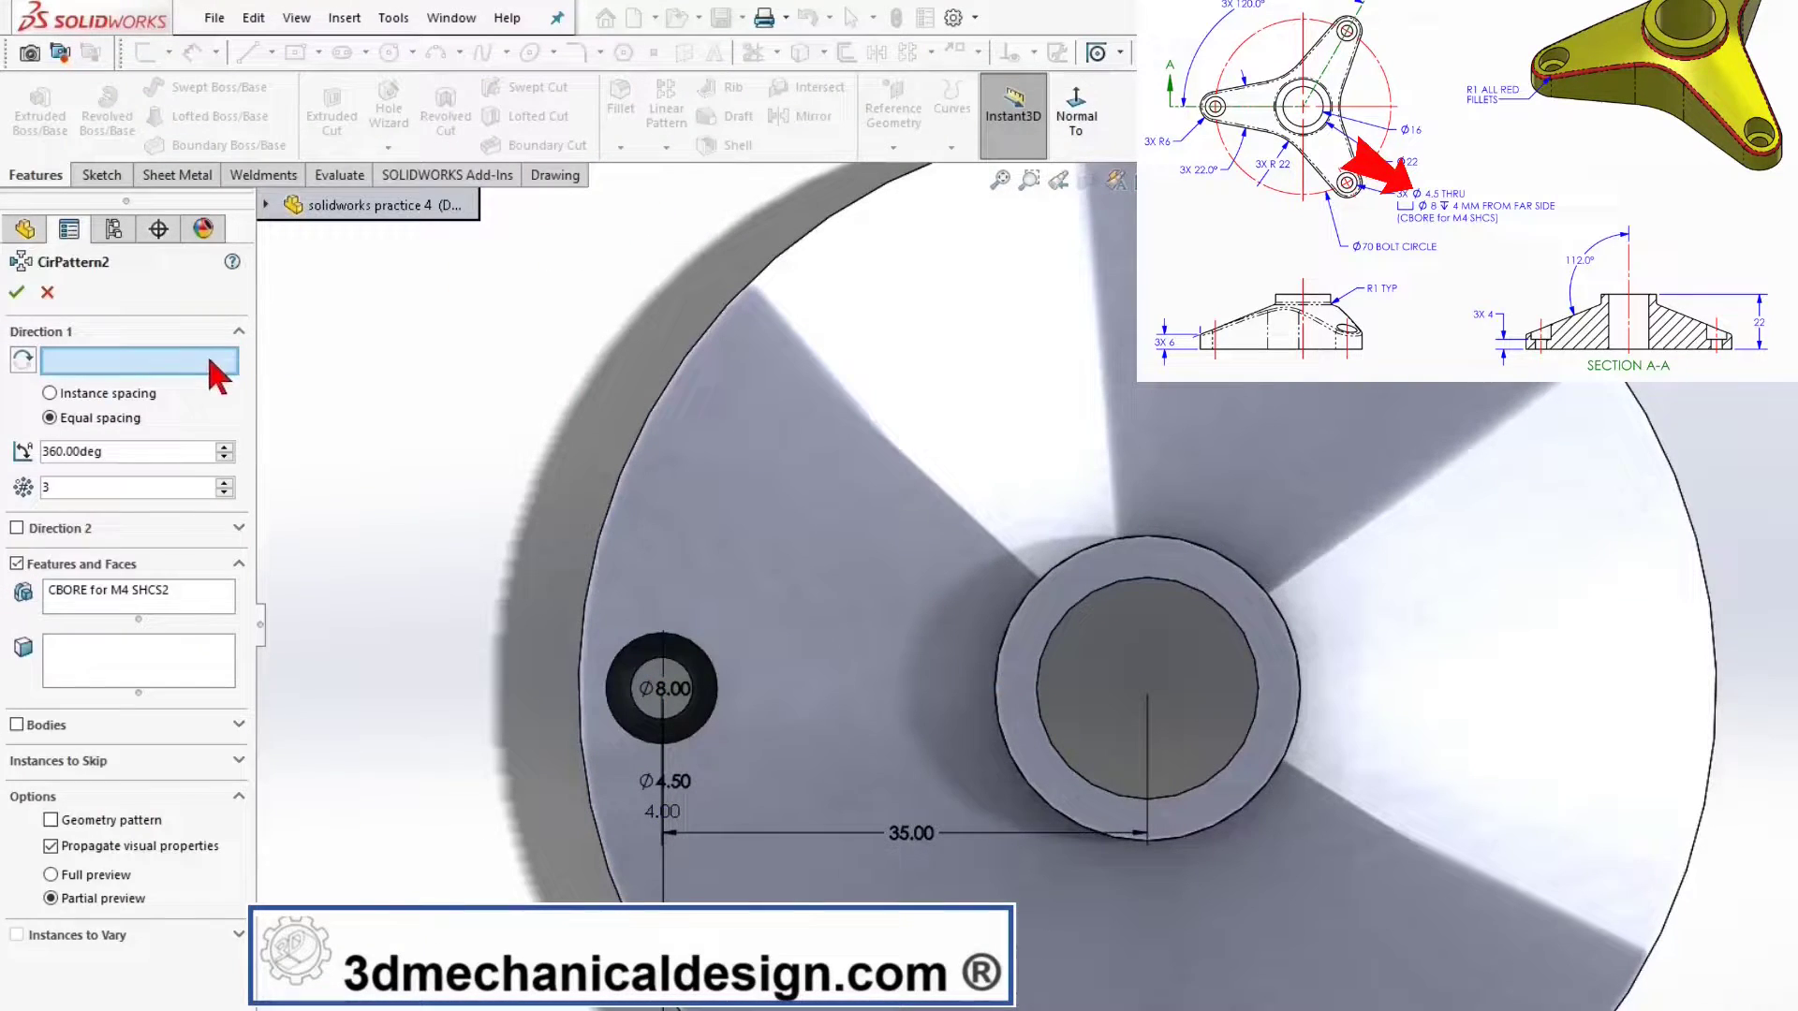
pyautogui.click(1057, 753)
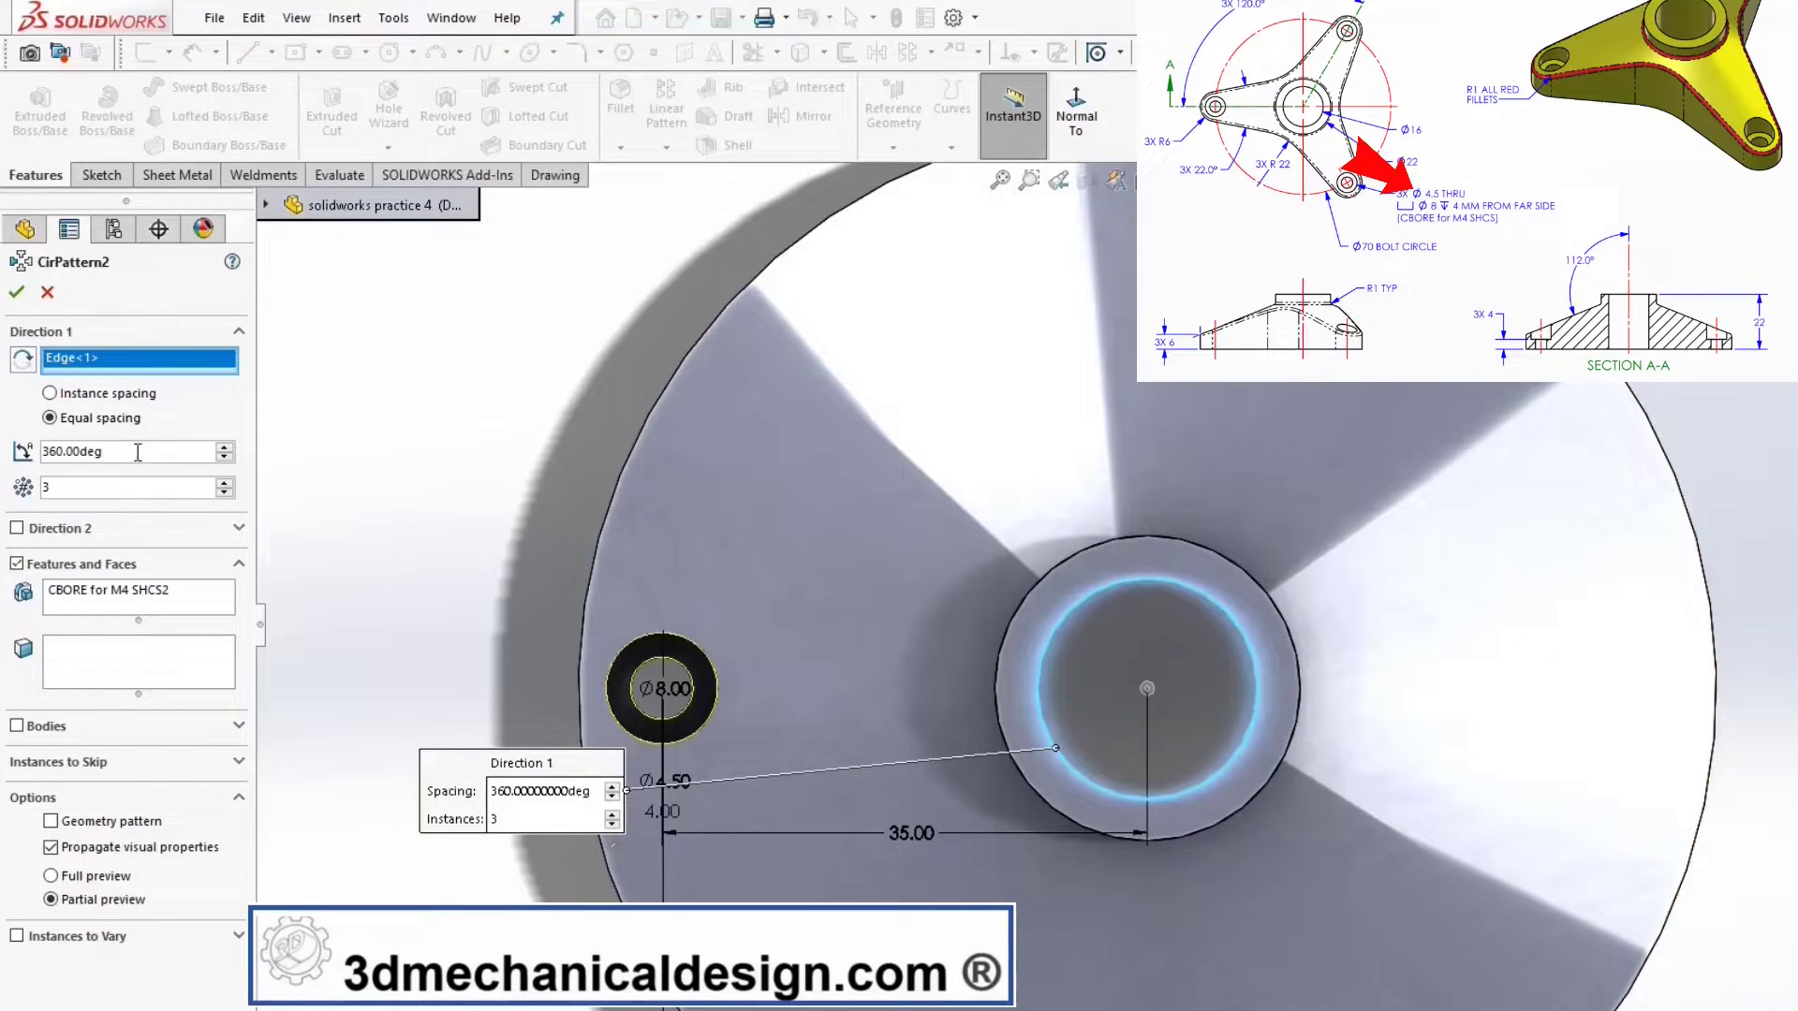
pyautogui.click(17, 295)
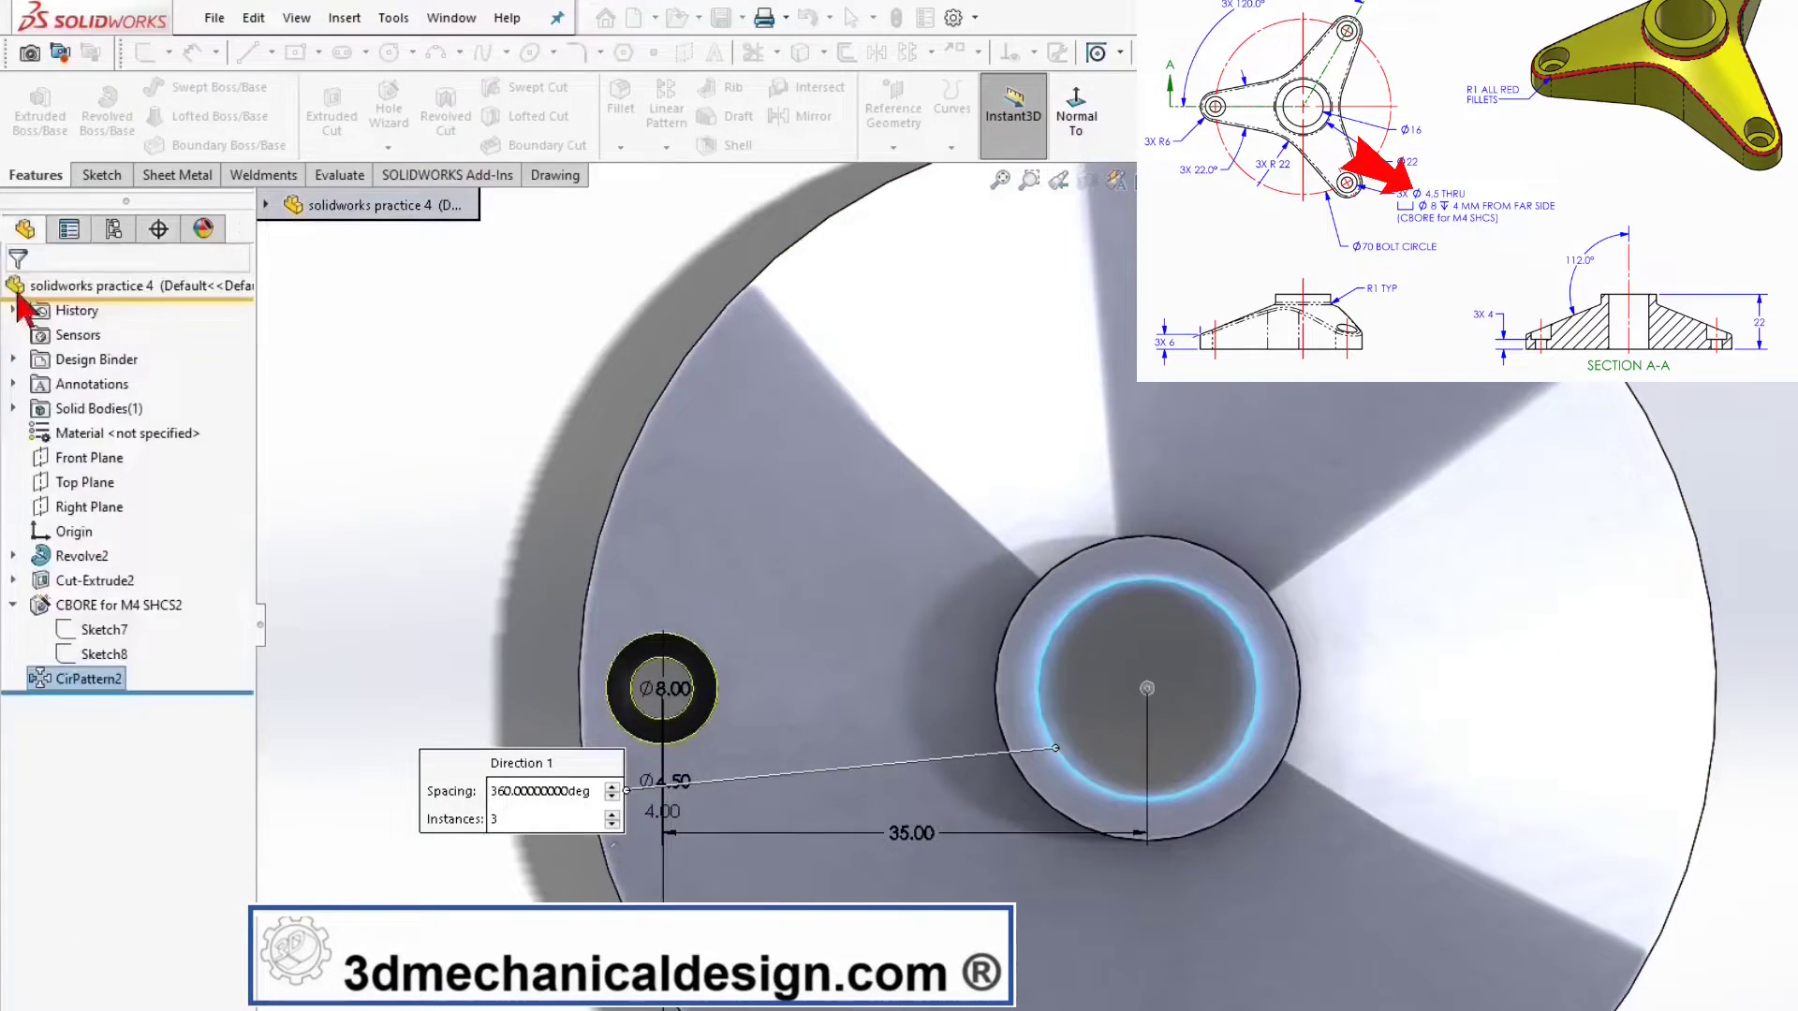
pyautogui.scroll(3, 1162, 762)
pyautogui.scroll(-2, 1161, 762)
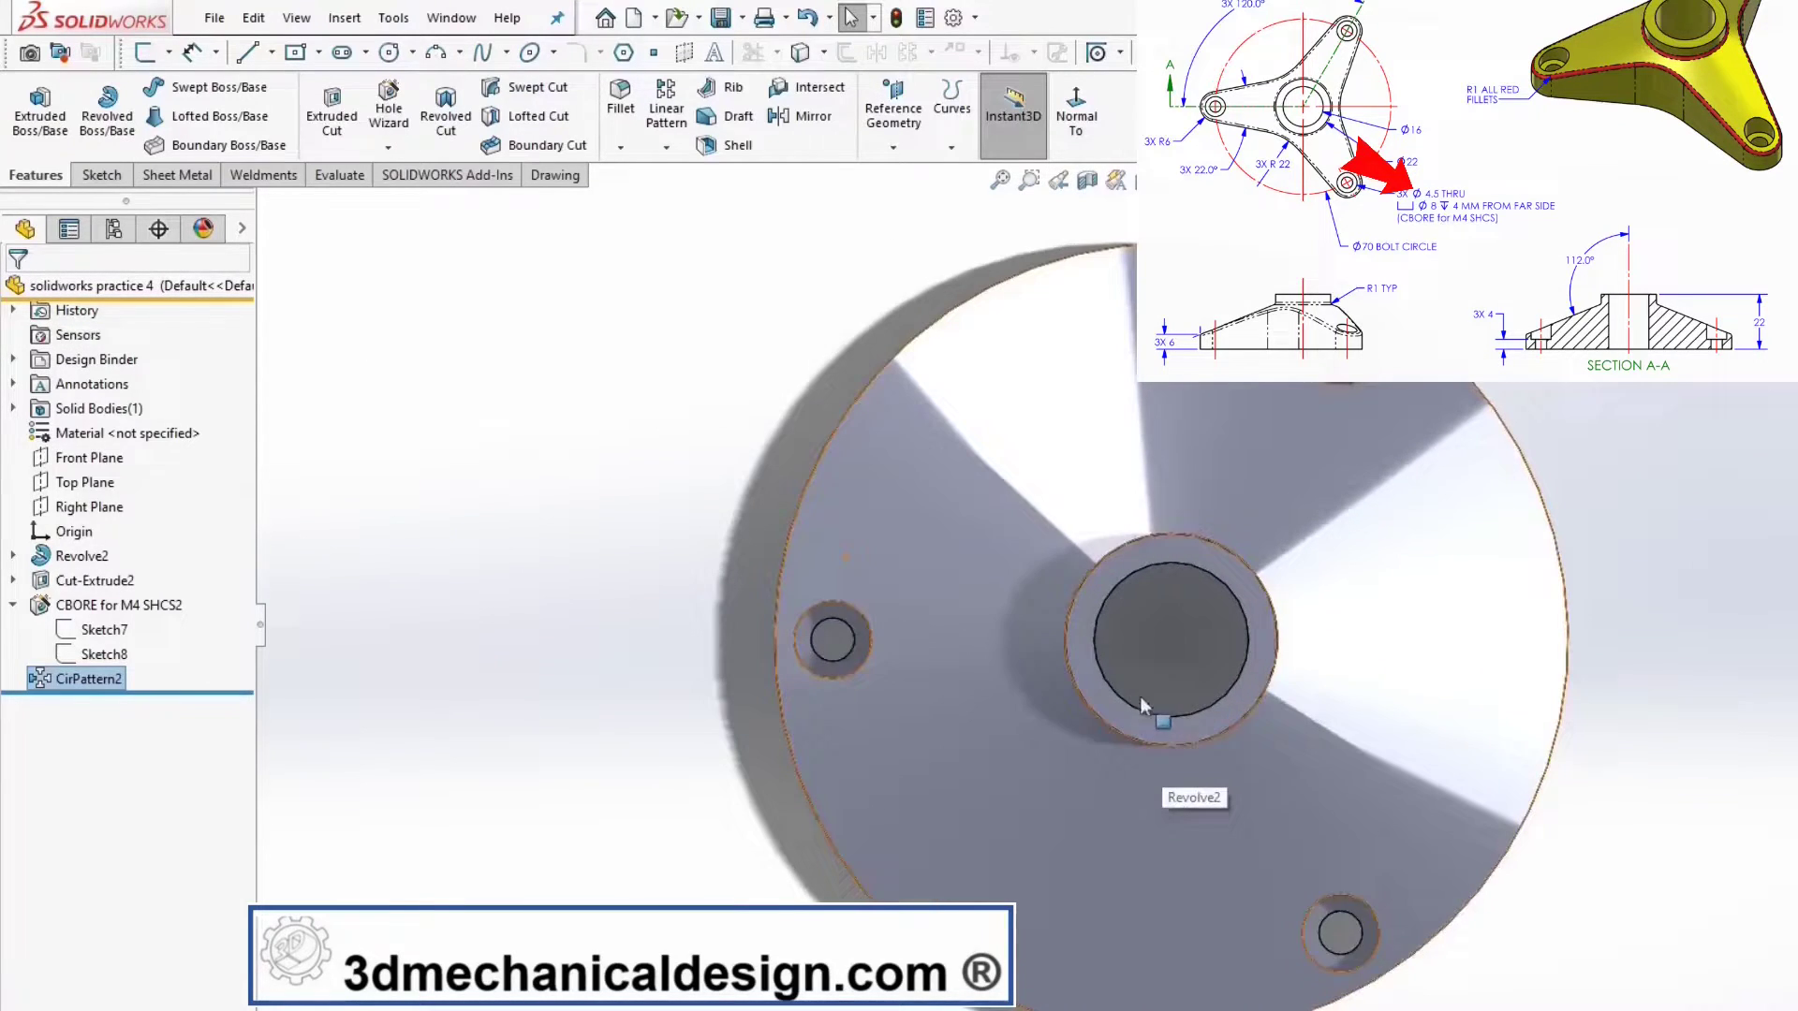
# - Start a sketch on the boss face and draw a circle centred on the left hole
pyautogui.click(1137, 559)
pyautogui.rightClick(1138, 559)
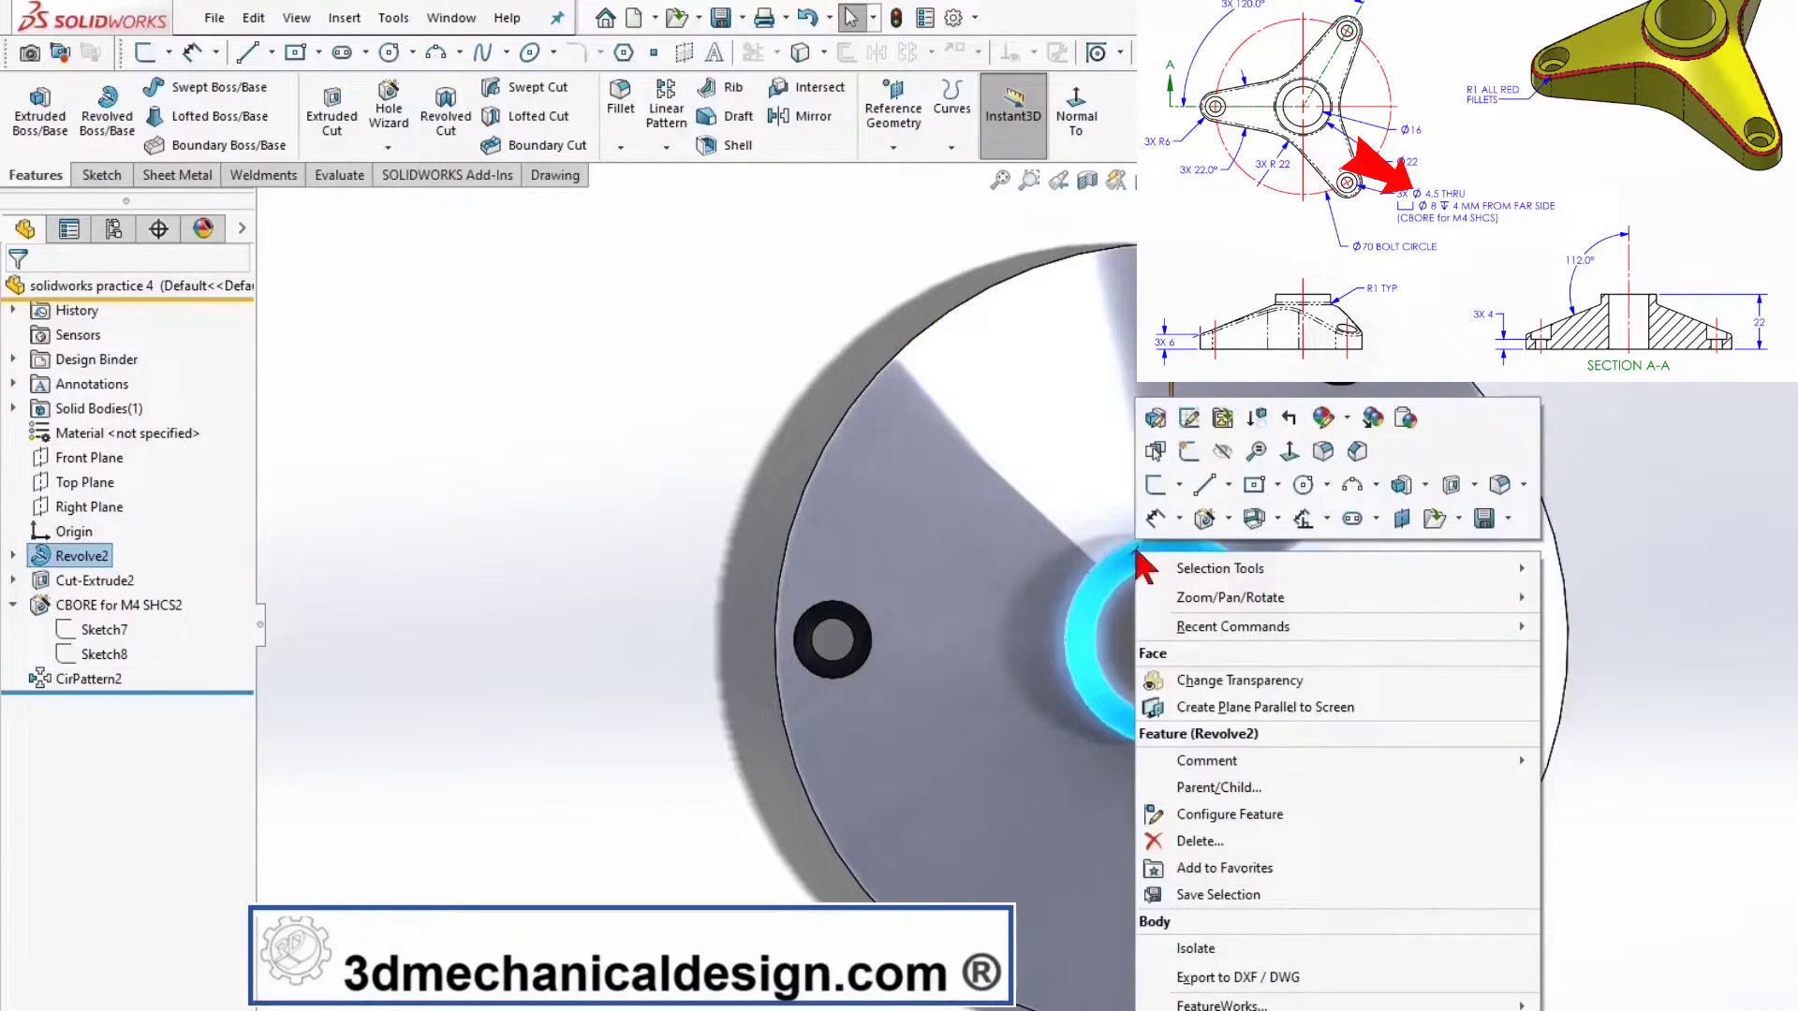
pyautogui.click(1160, 488)
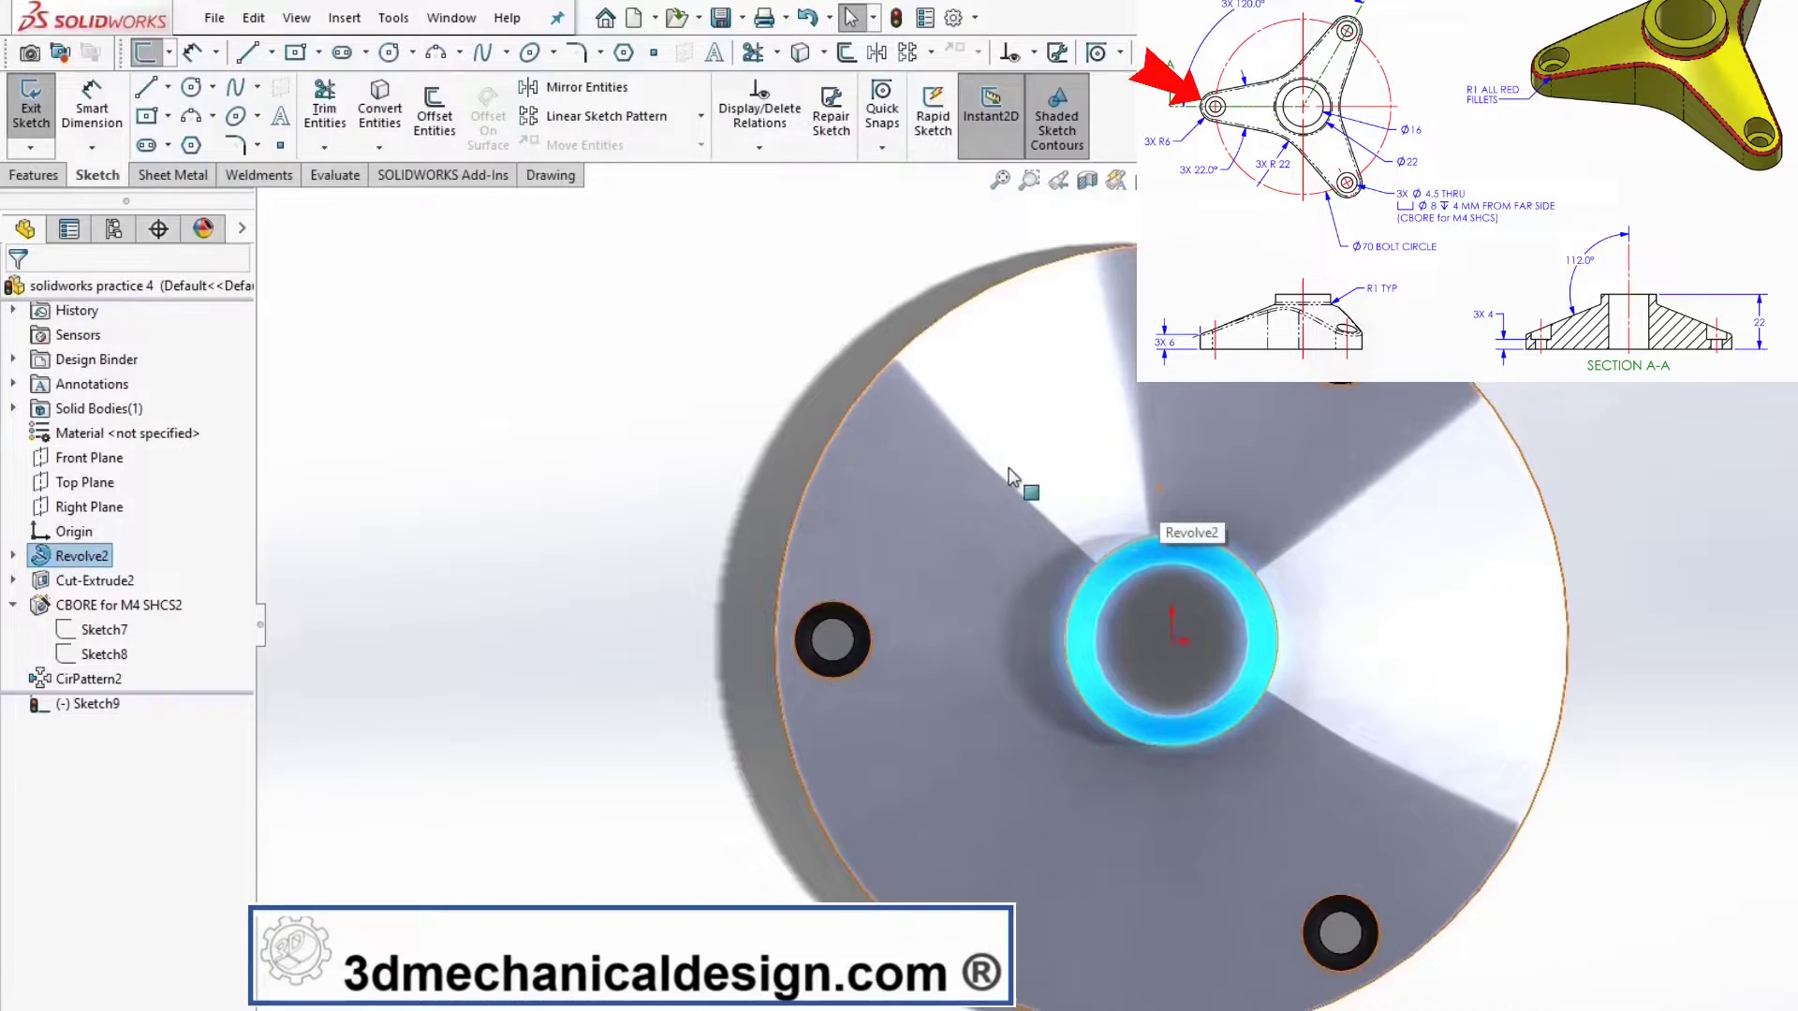
pyautogui.press('s')
pyautogui.click(1094, 618)
pyautogui.click(832, 640)
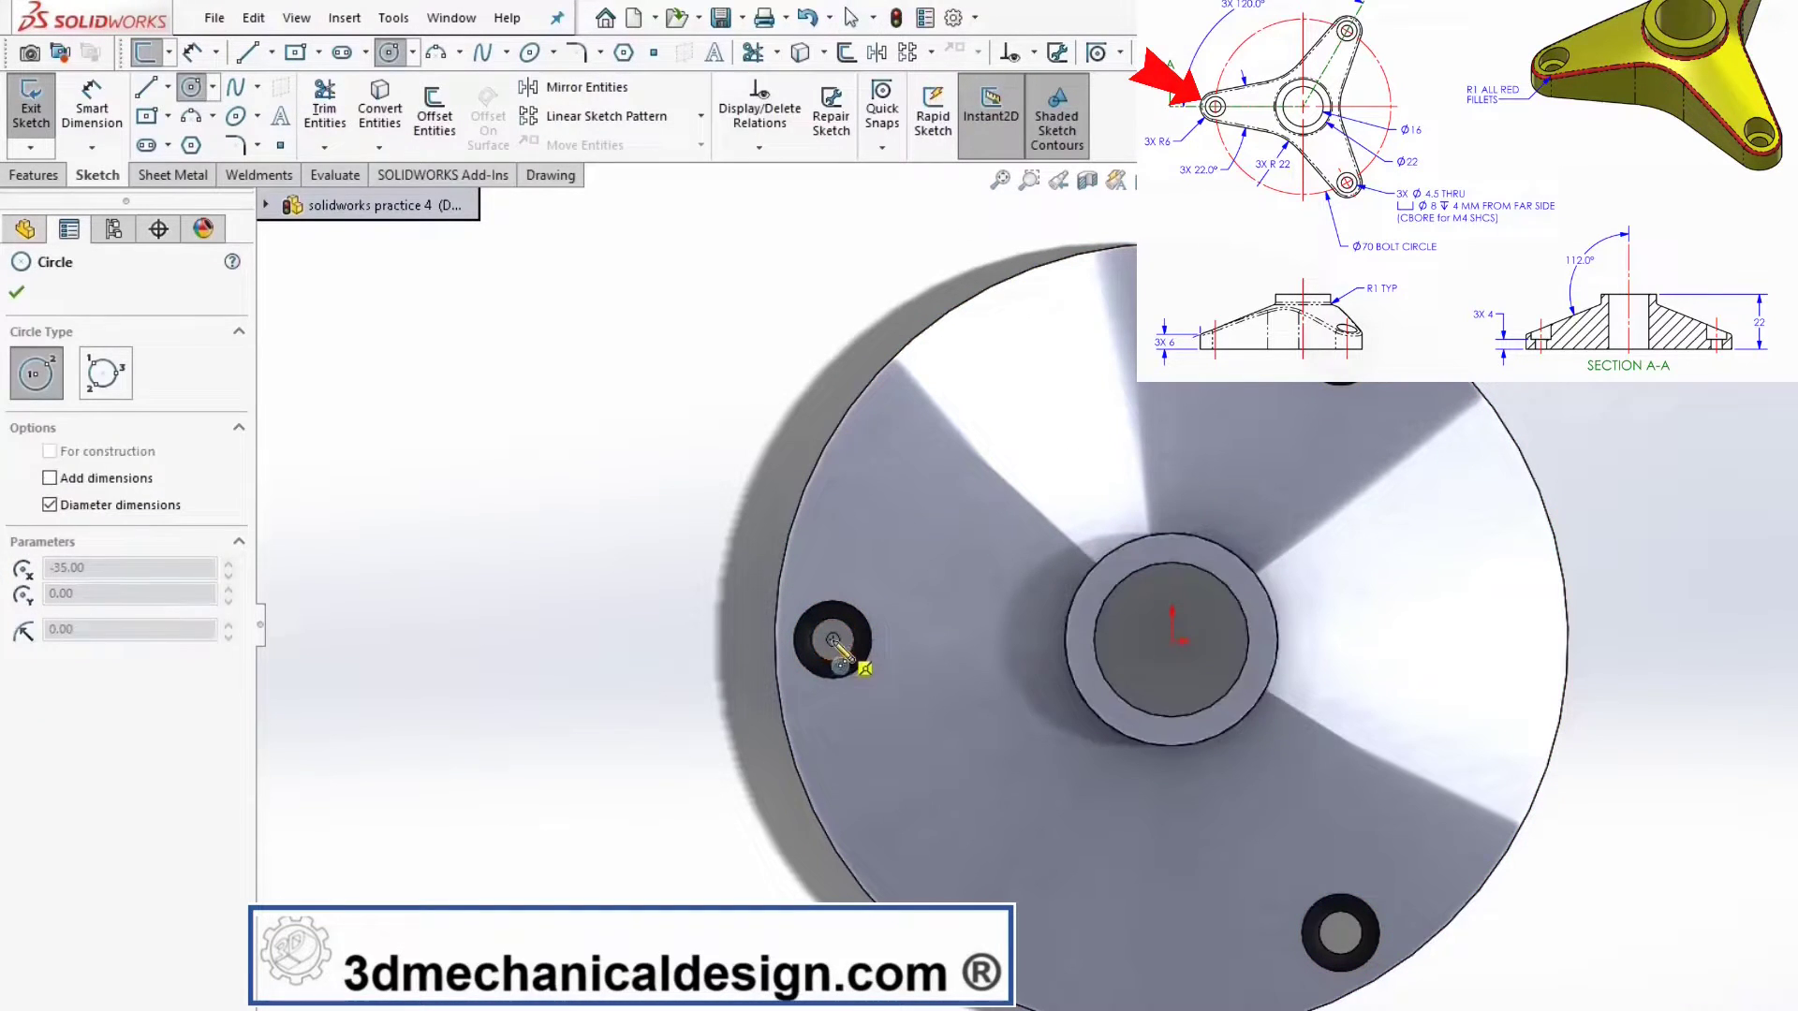
pyautogui.click(826, 593)
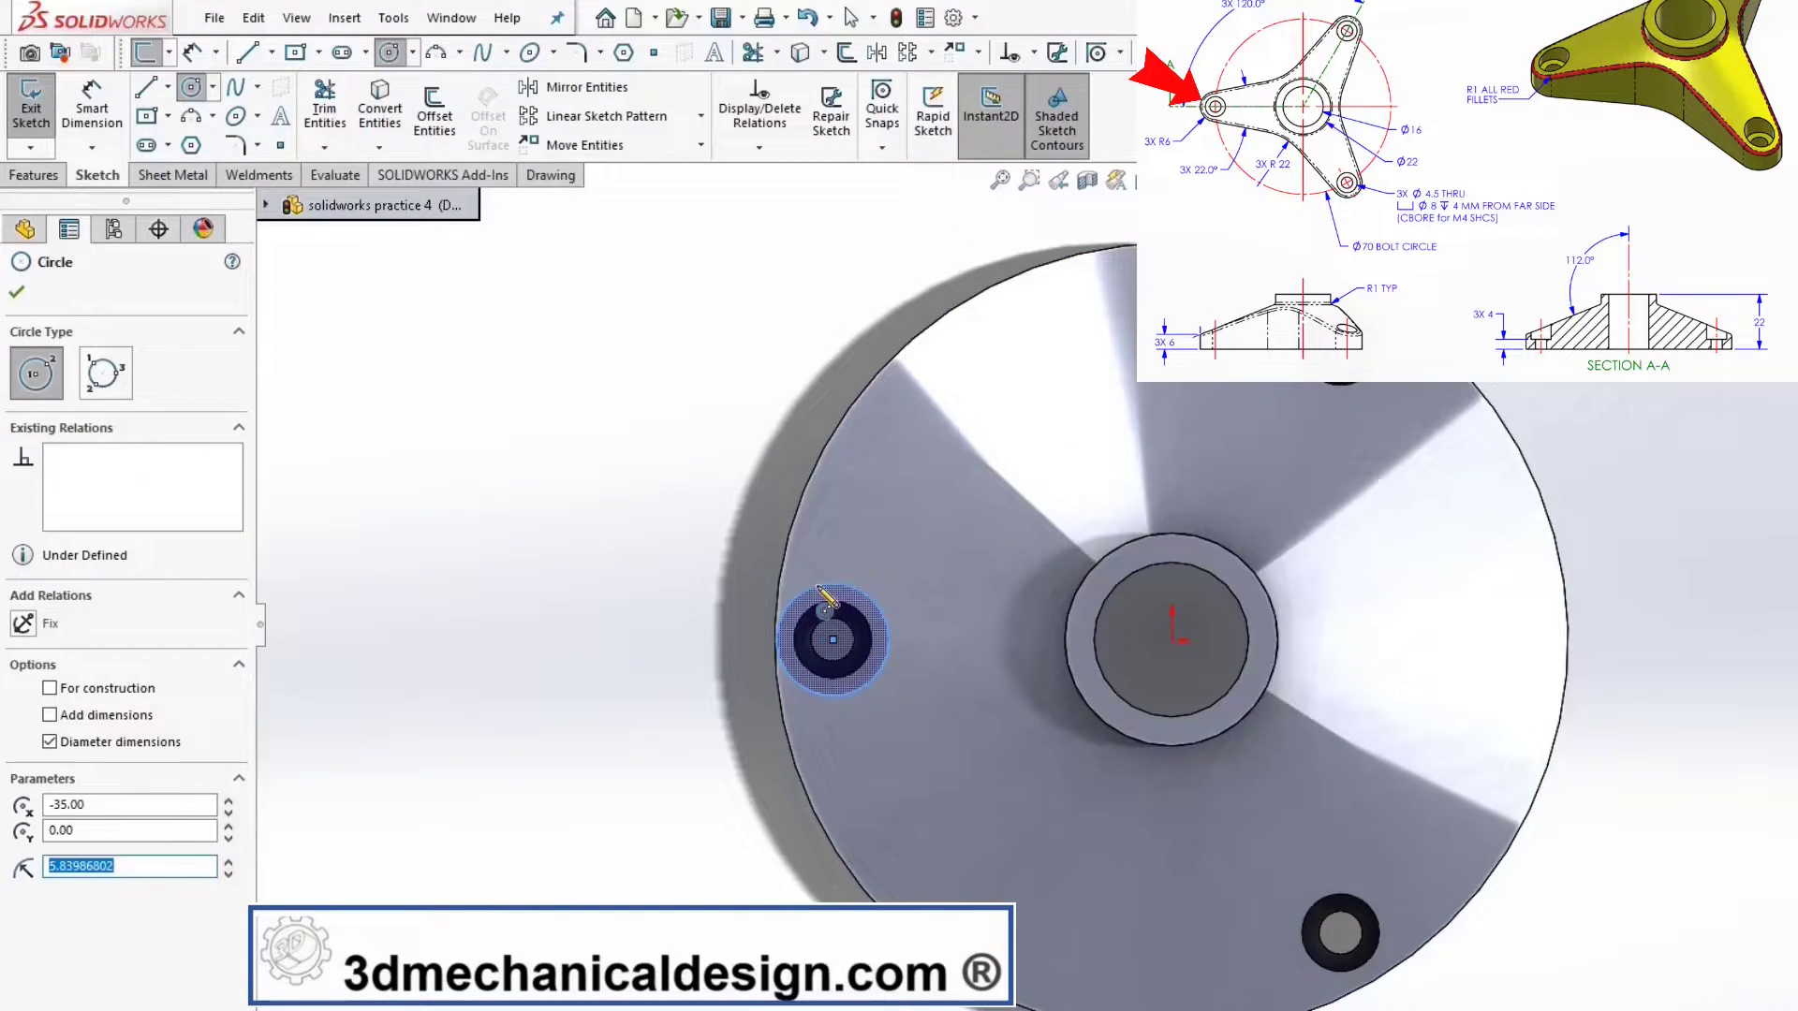
pyautogui.rightClick(822, 591)
pyautogui.click(854, 594)
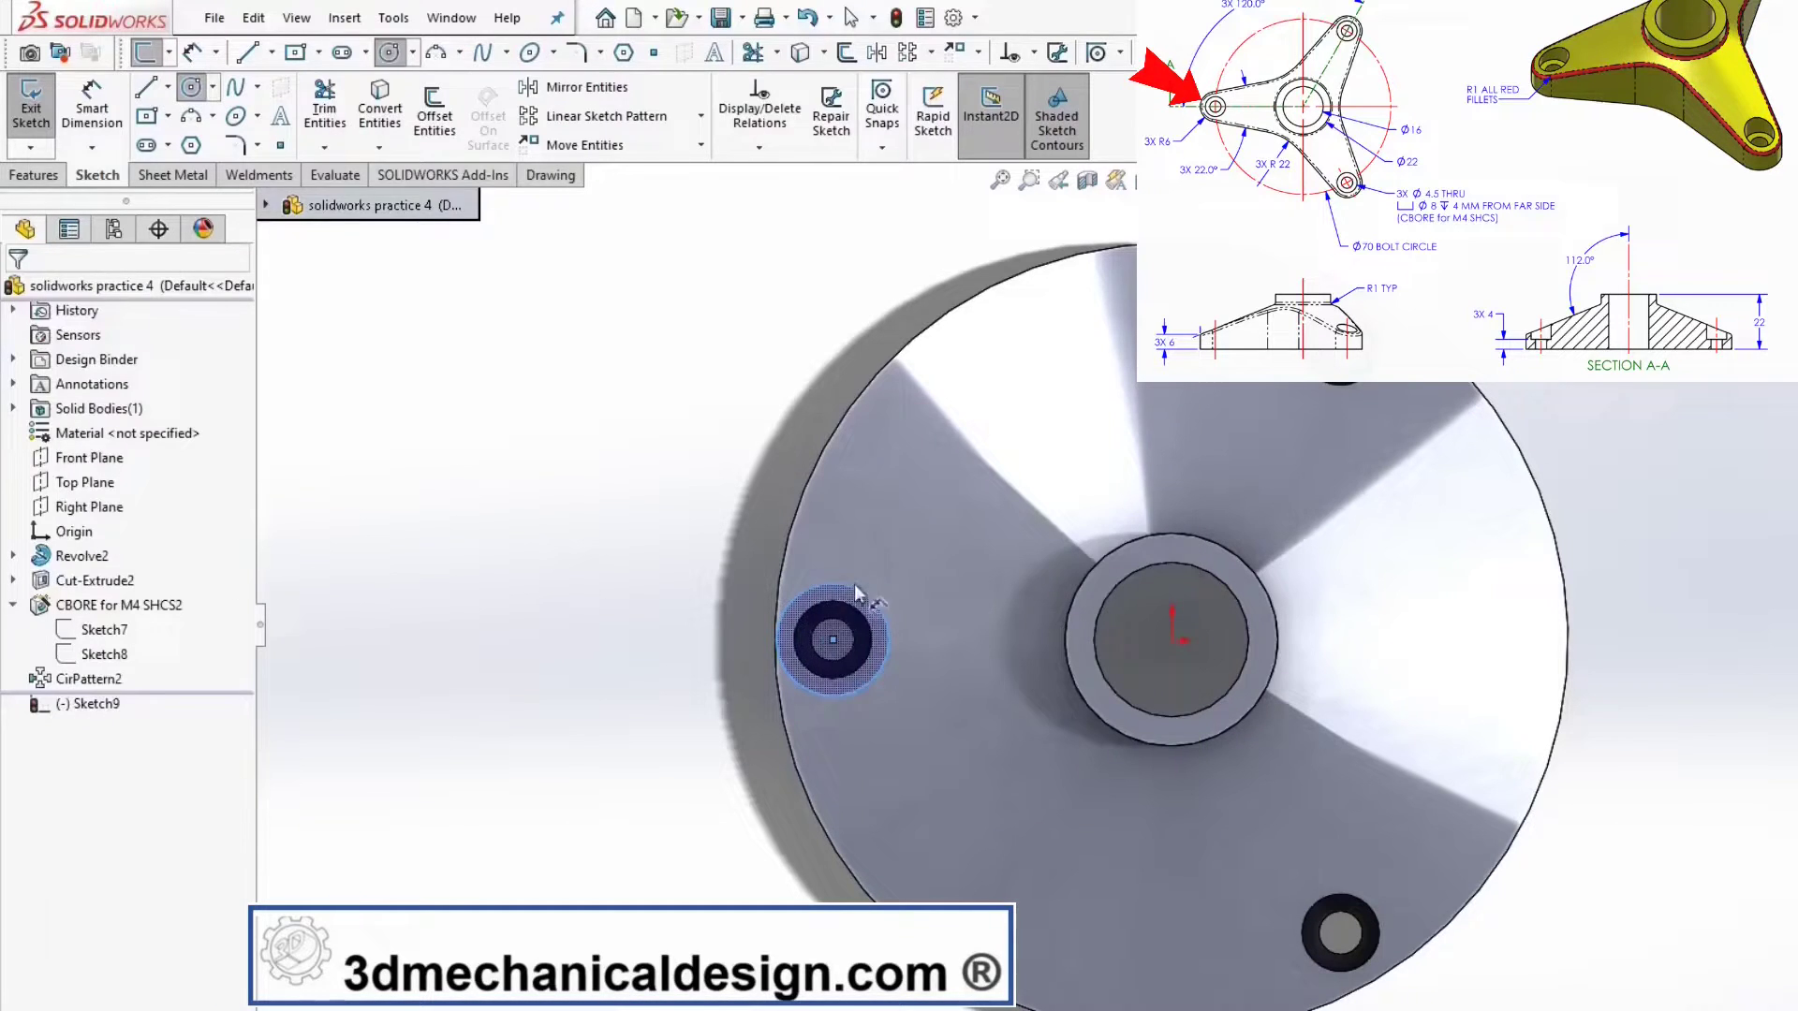
# - Dimension the new circle to 12 mm diameter
pyautogui.click(808, 589)
pyautogui.click(672, 574)
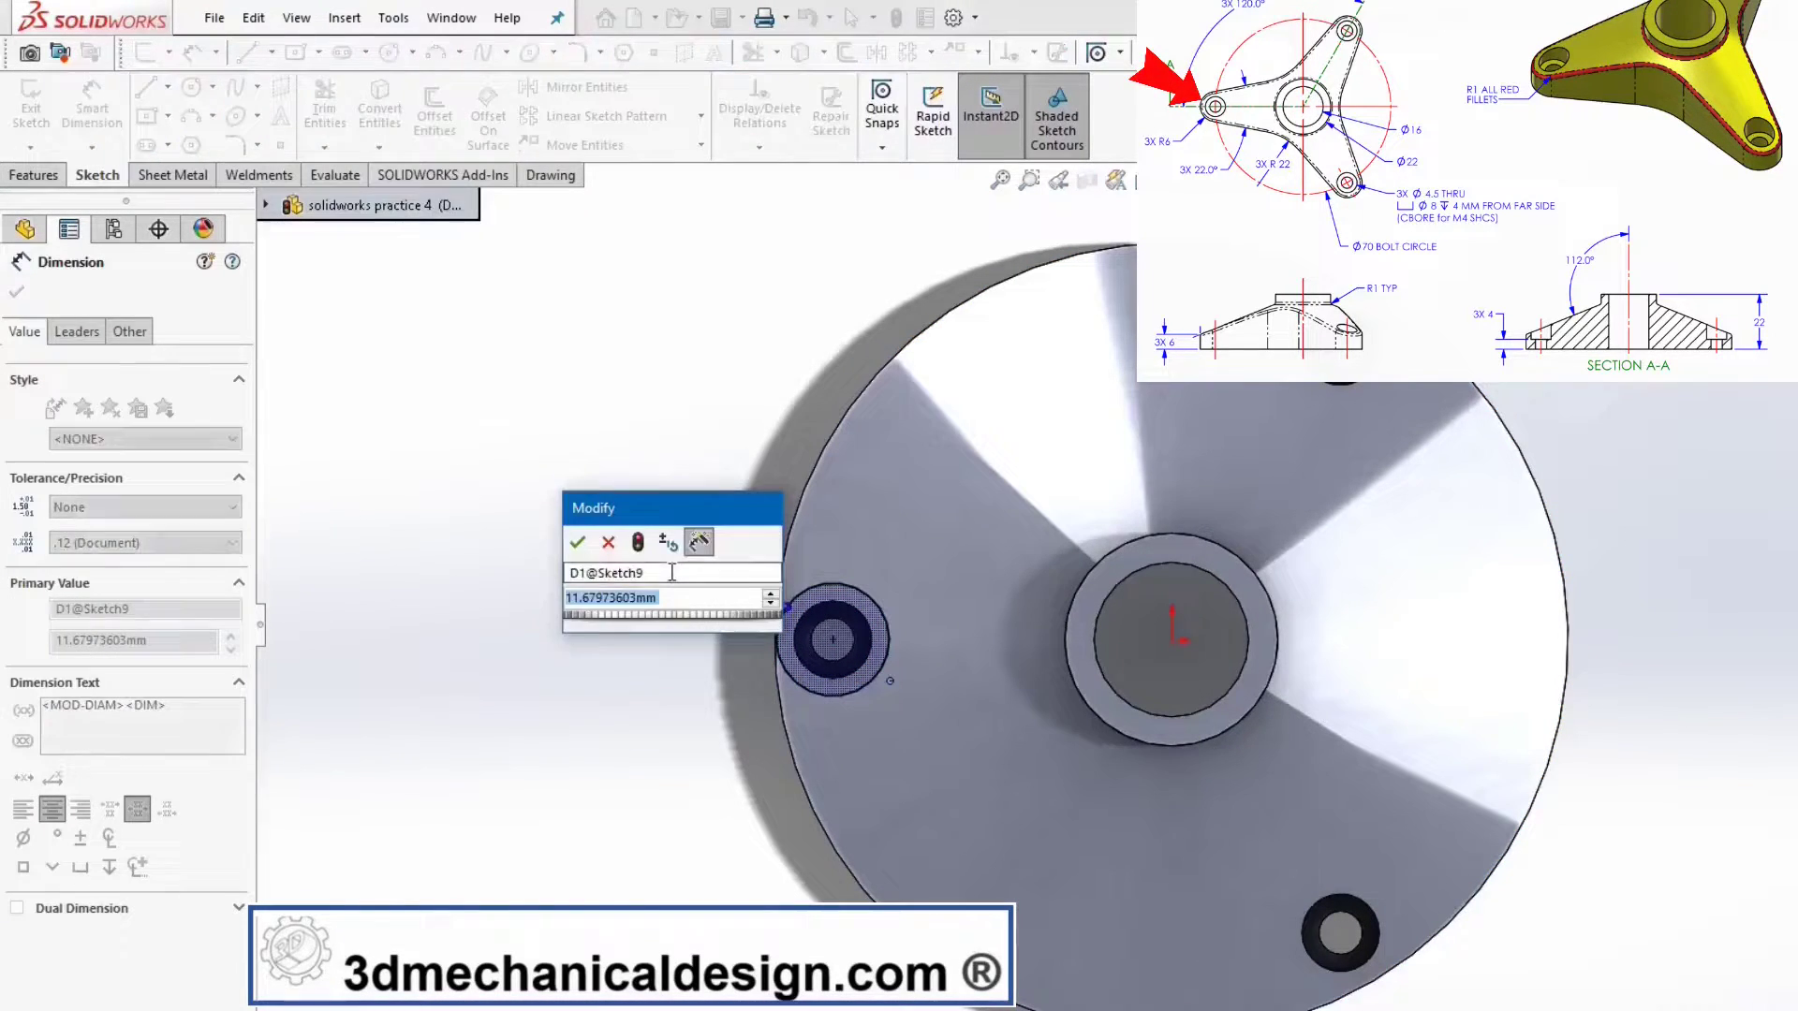
pyautogui.write('12')
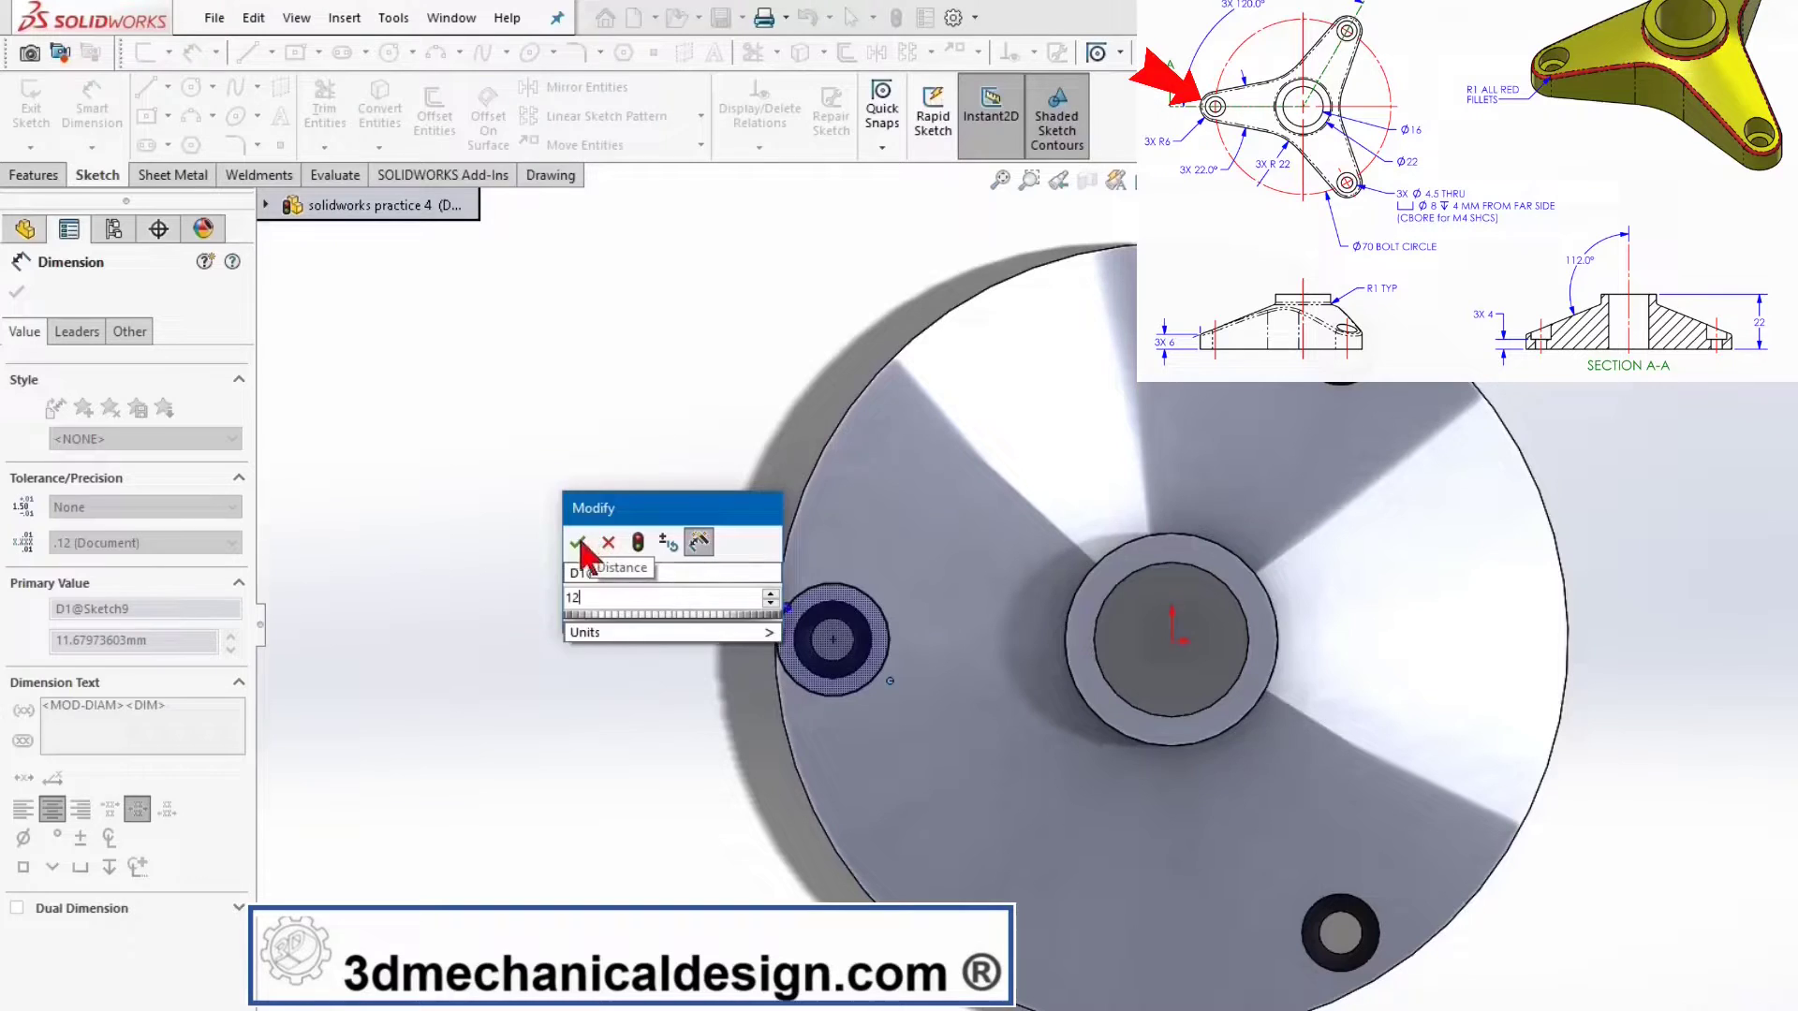
pyautogui.click(579, 544)
pyautogui.press('s')
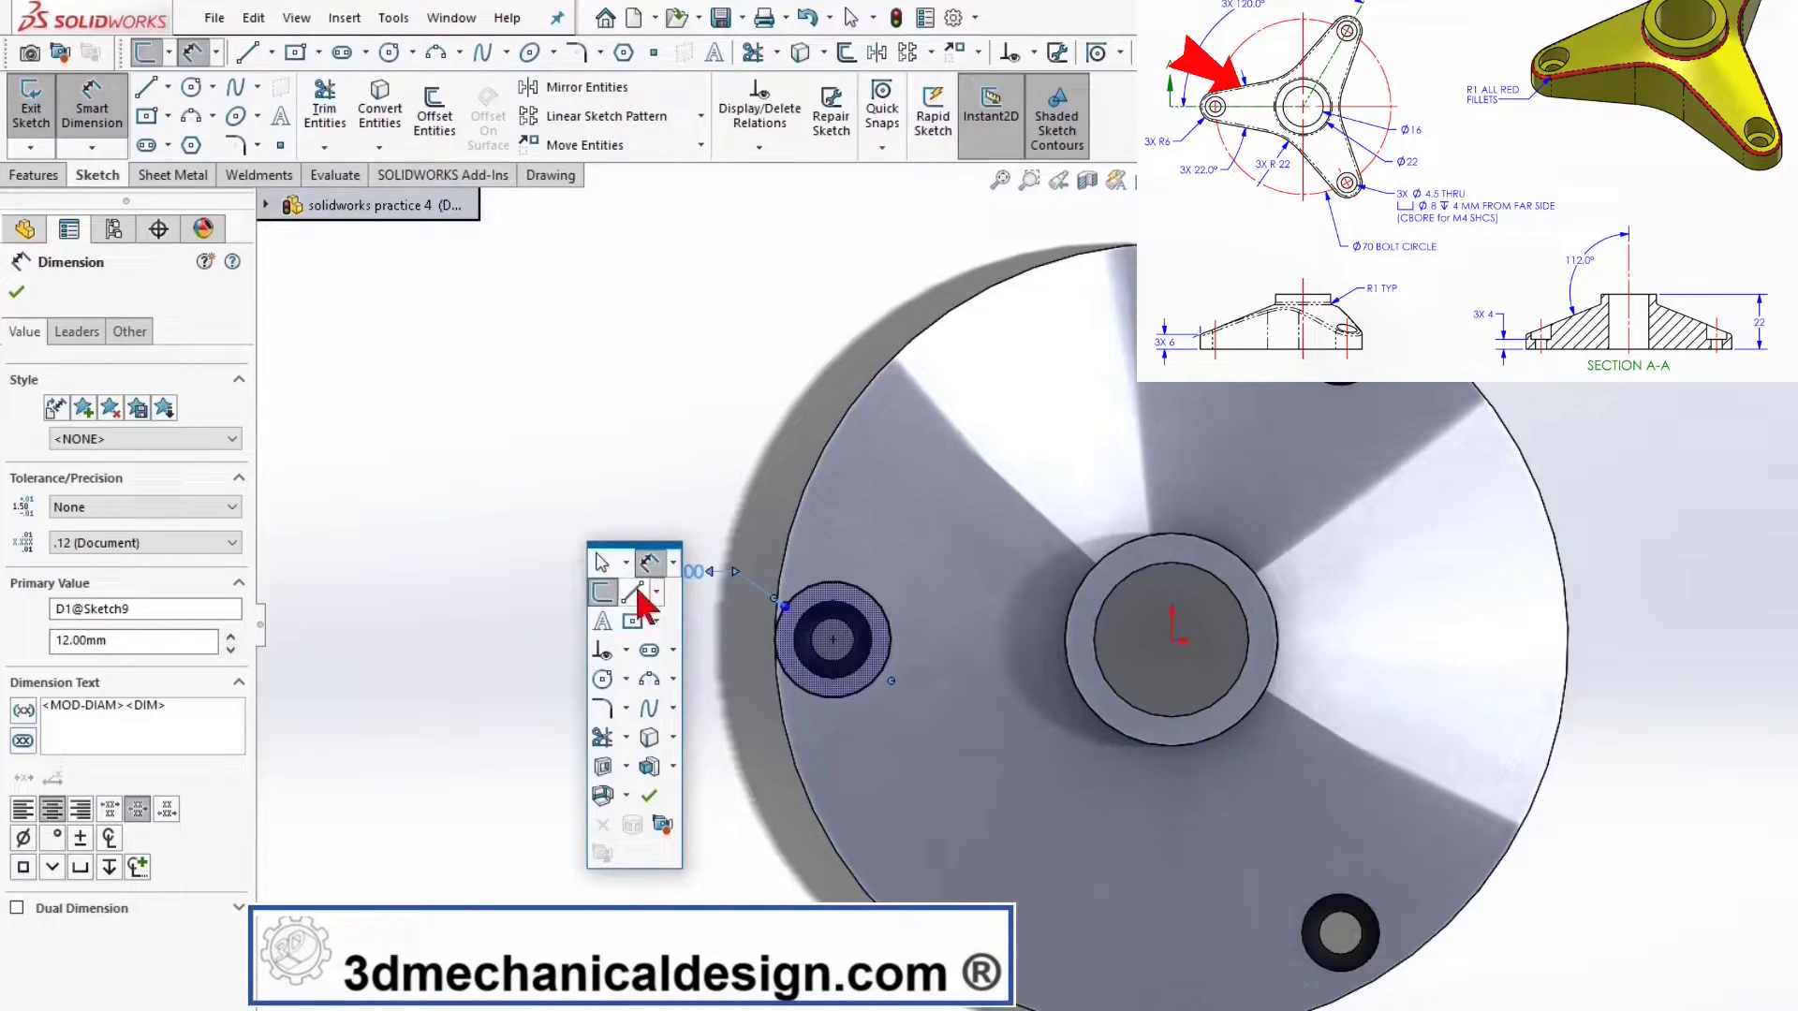
pyautogui.click(632, 592)
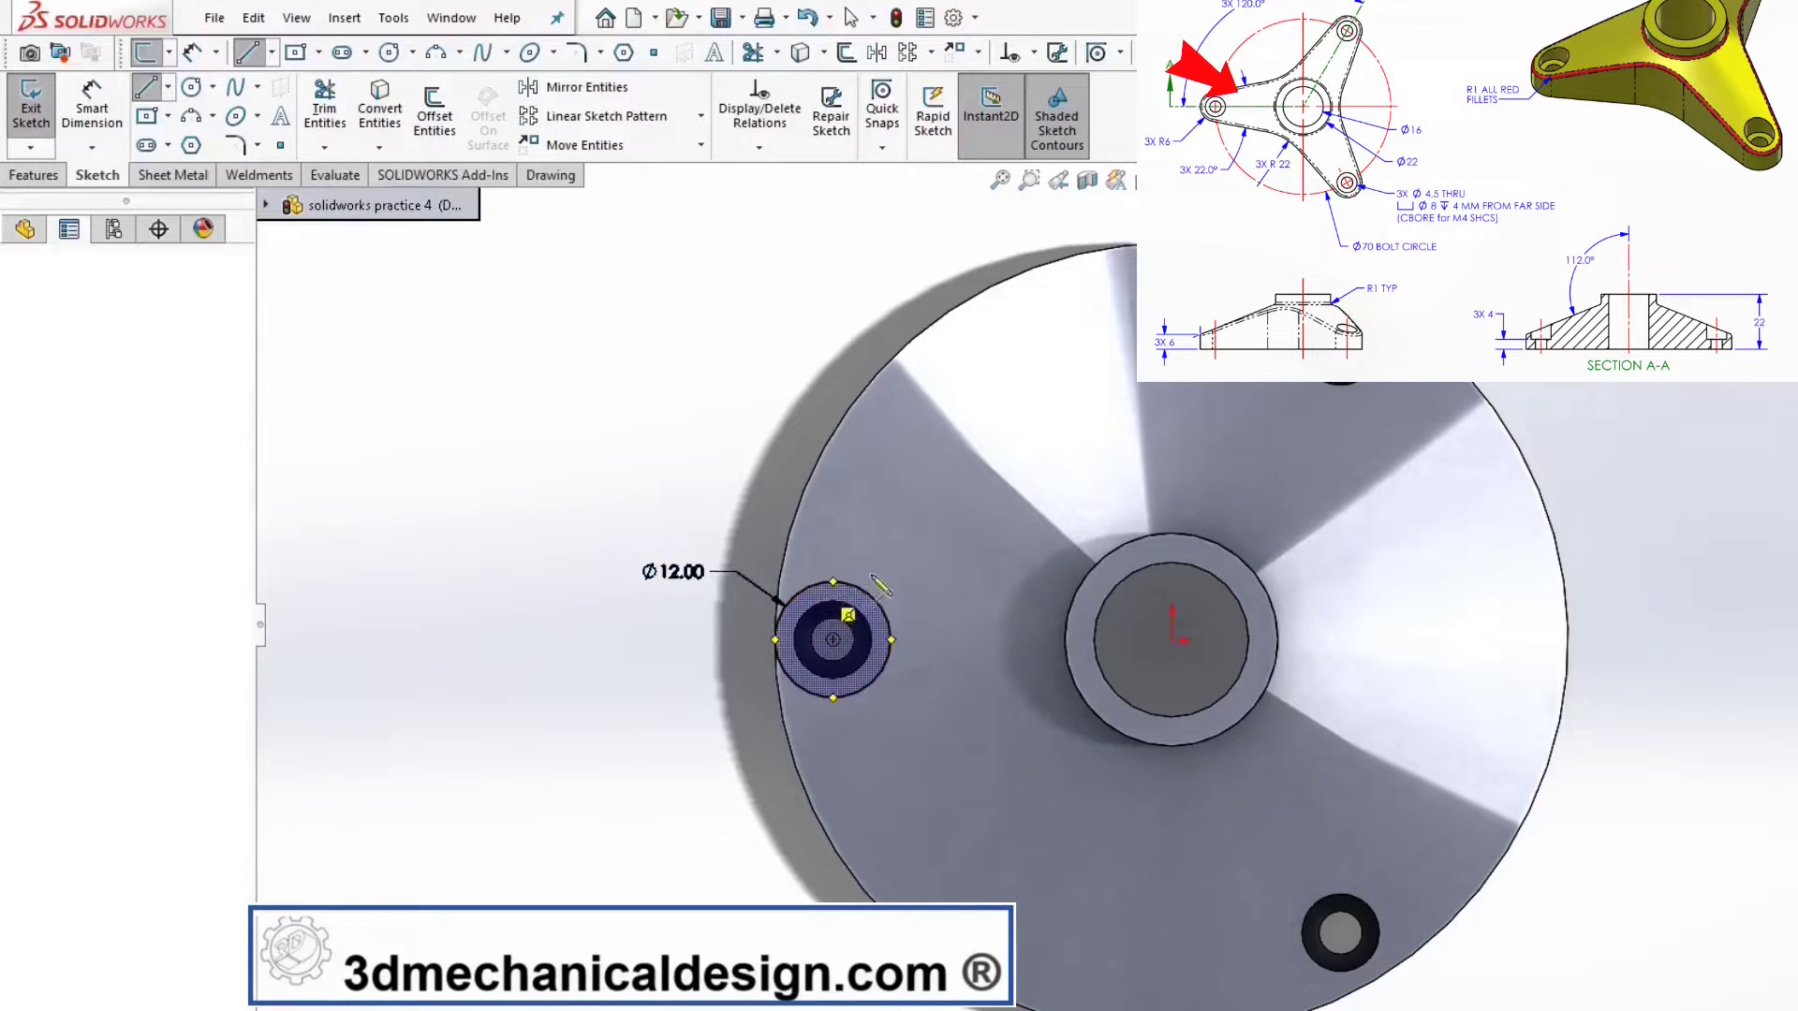
# - Draw a line from the 12 mm circle toward the hub, tangent to the circle
pyautogui.click(832, 582)
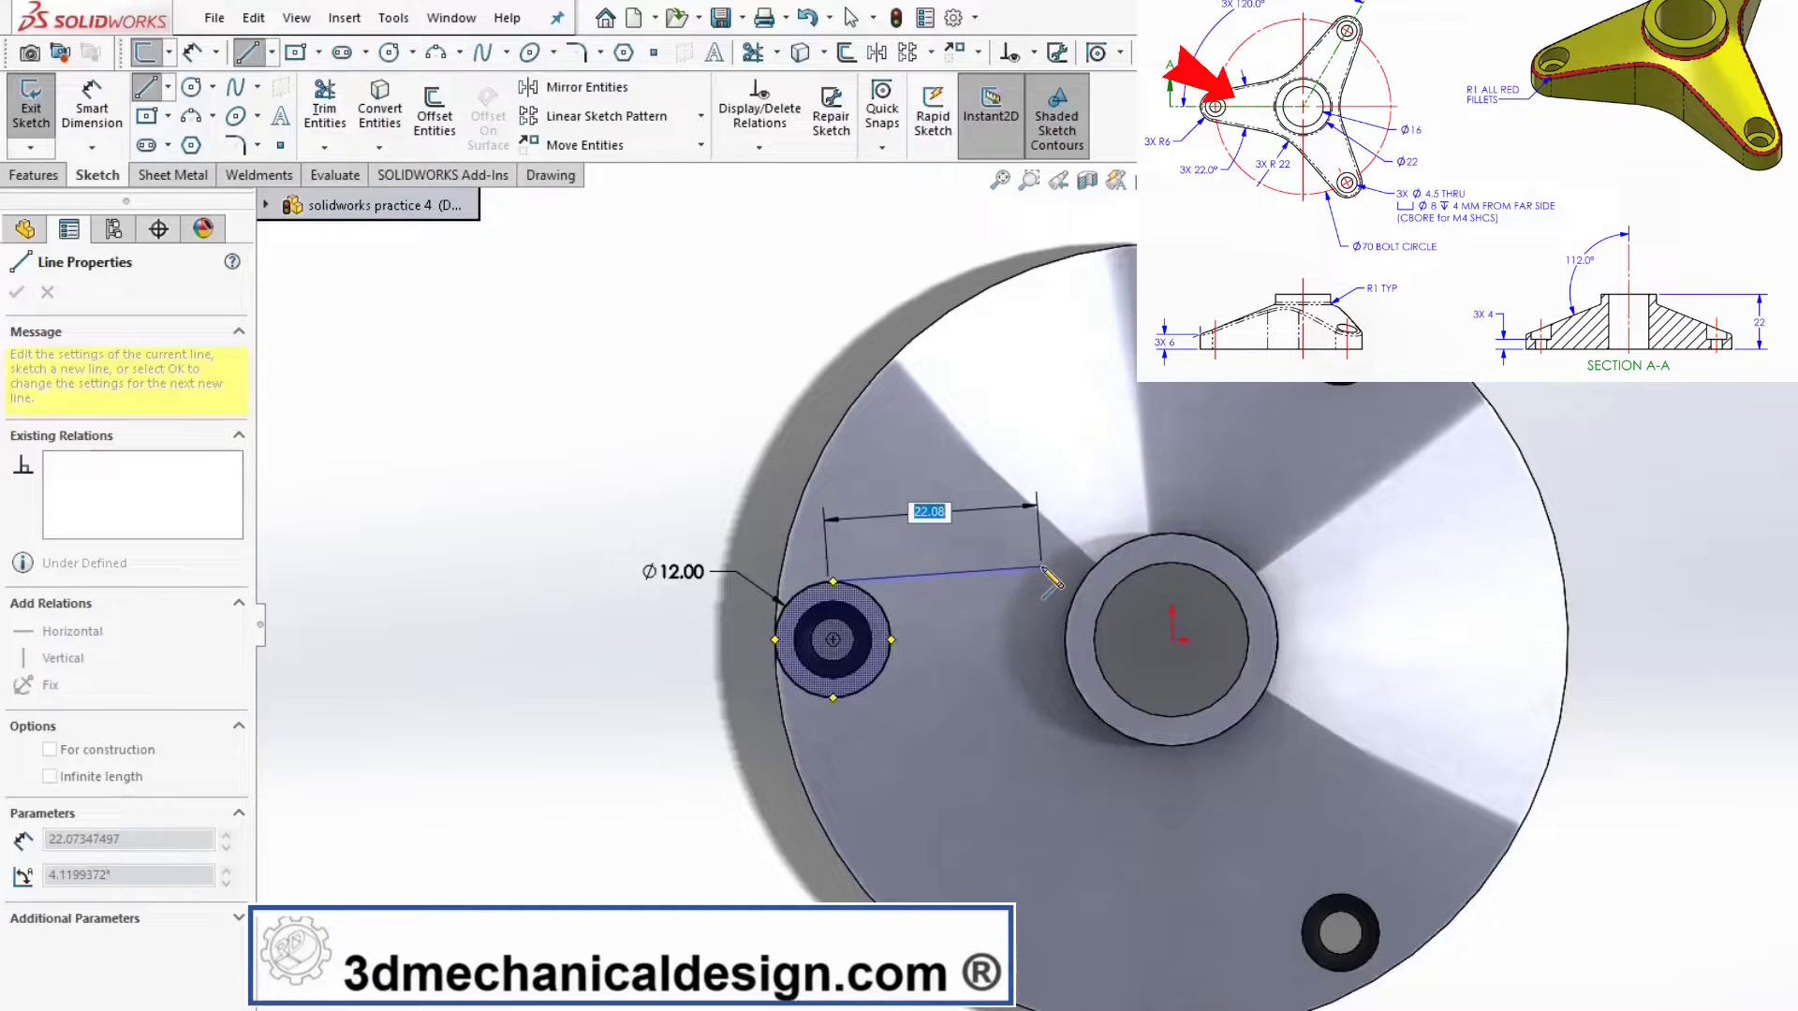
pyautogui.click(1043, 569)
pyautogui.press('Escape')
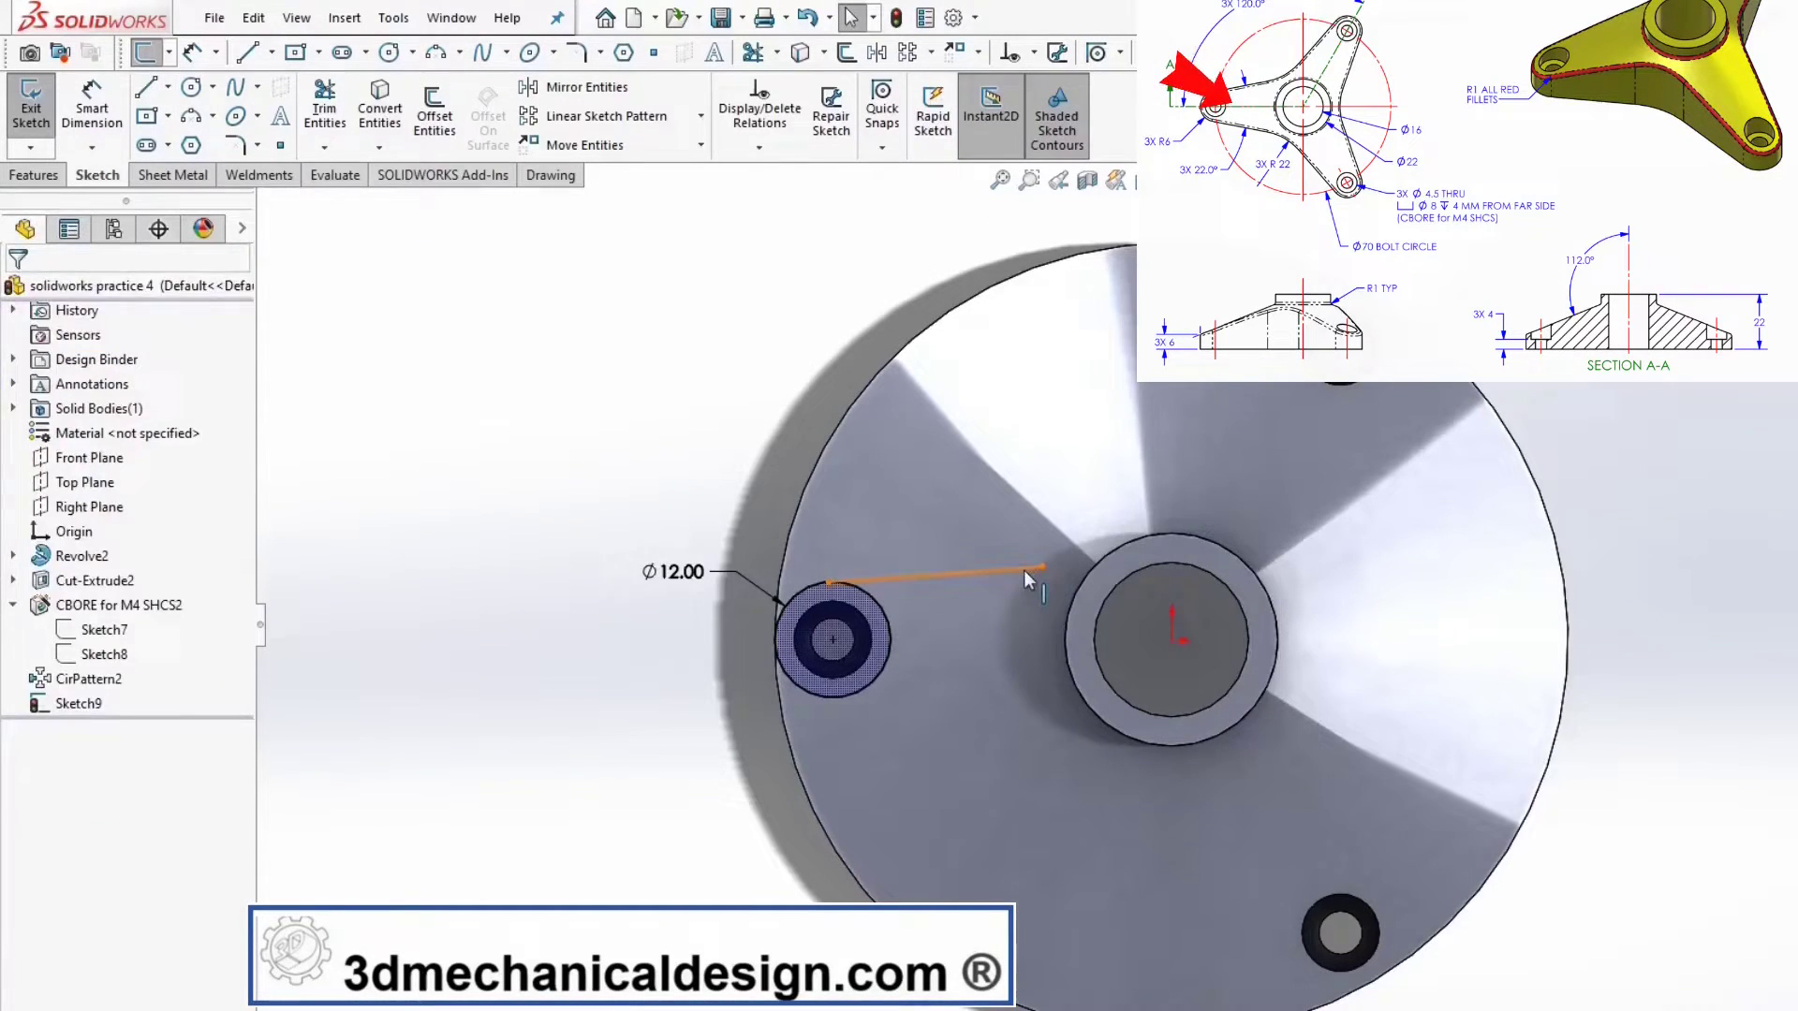
pyautogui.click(1024, 570)
pyautogui.keyDown('ctrl'); pyautogui.click(876, 604); pyautogui.keyUp('ctrl')
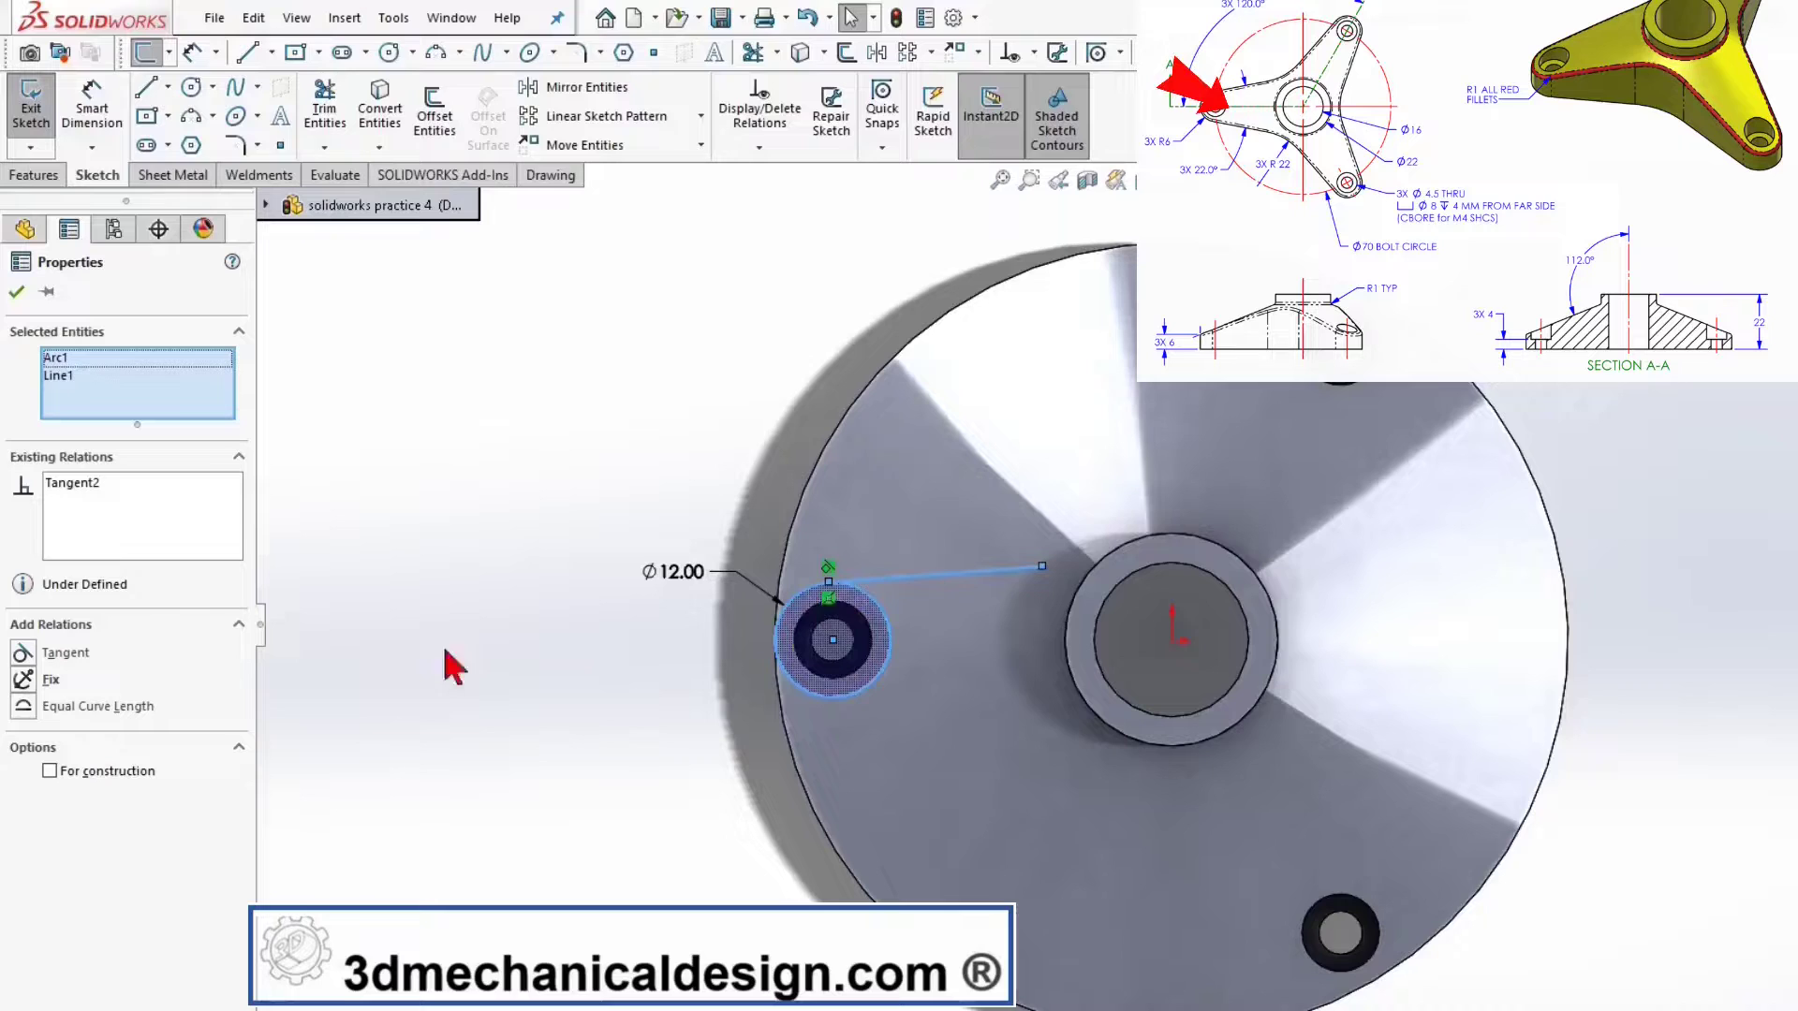
pyautogui.click(17, 292)
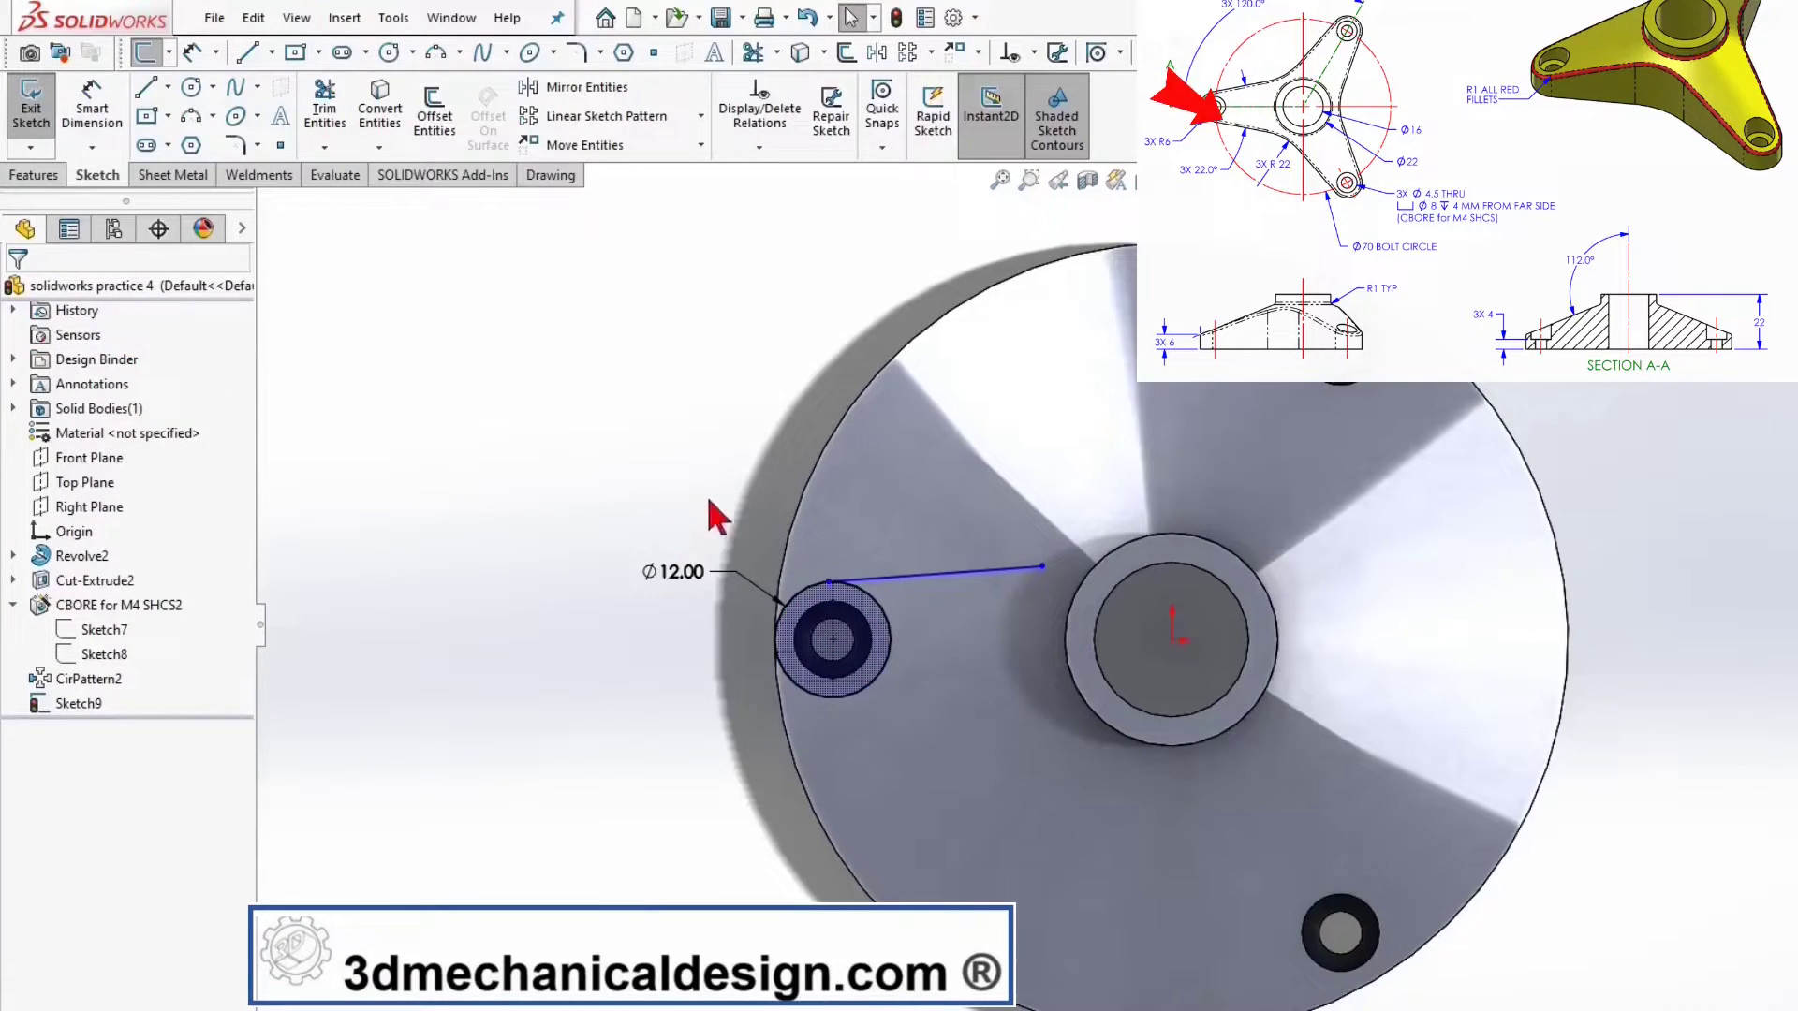
# - Pick the Centerline tool to start a construction line from the circle's centre
pyautogui.press('s')
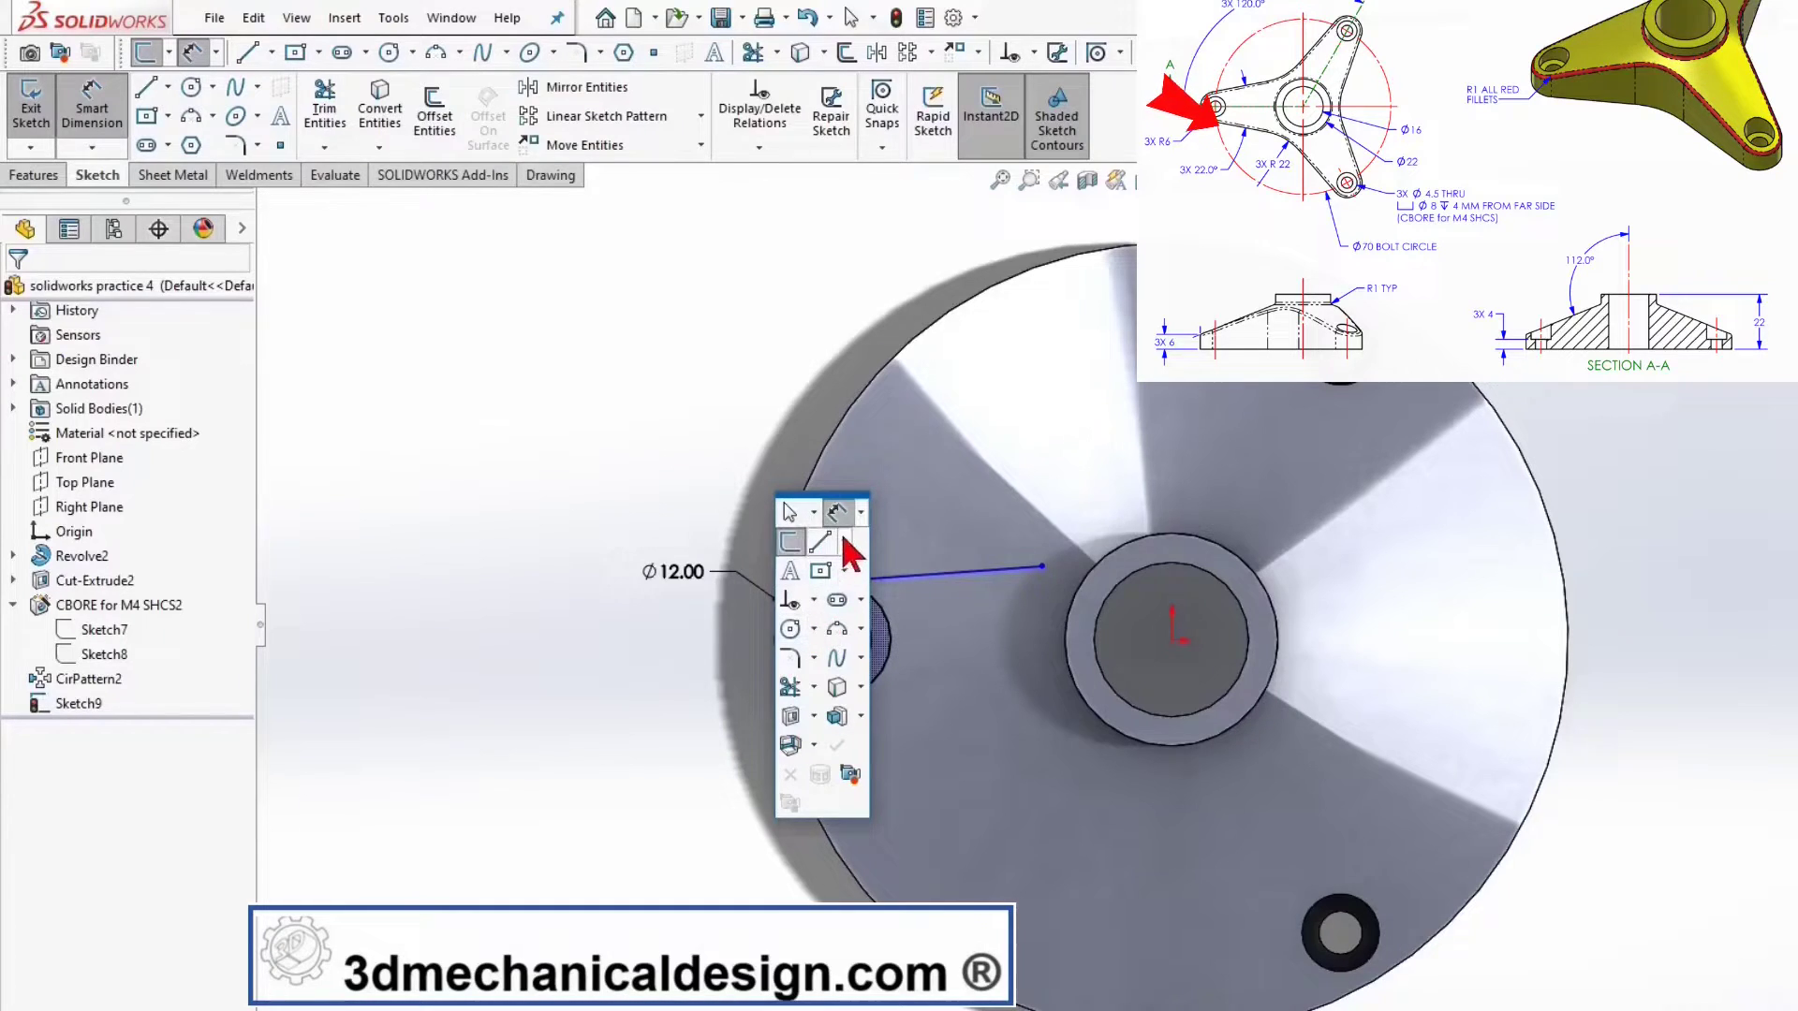
pyautogui.click(849, 552)
pyautogui.click(877, 595)
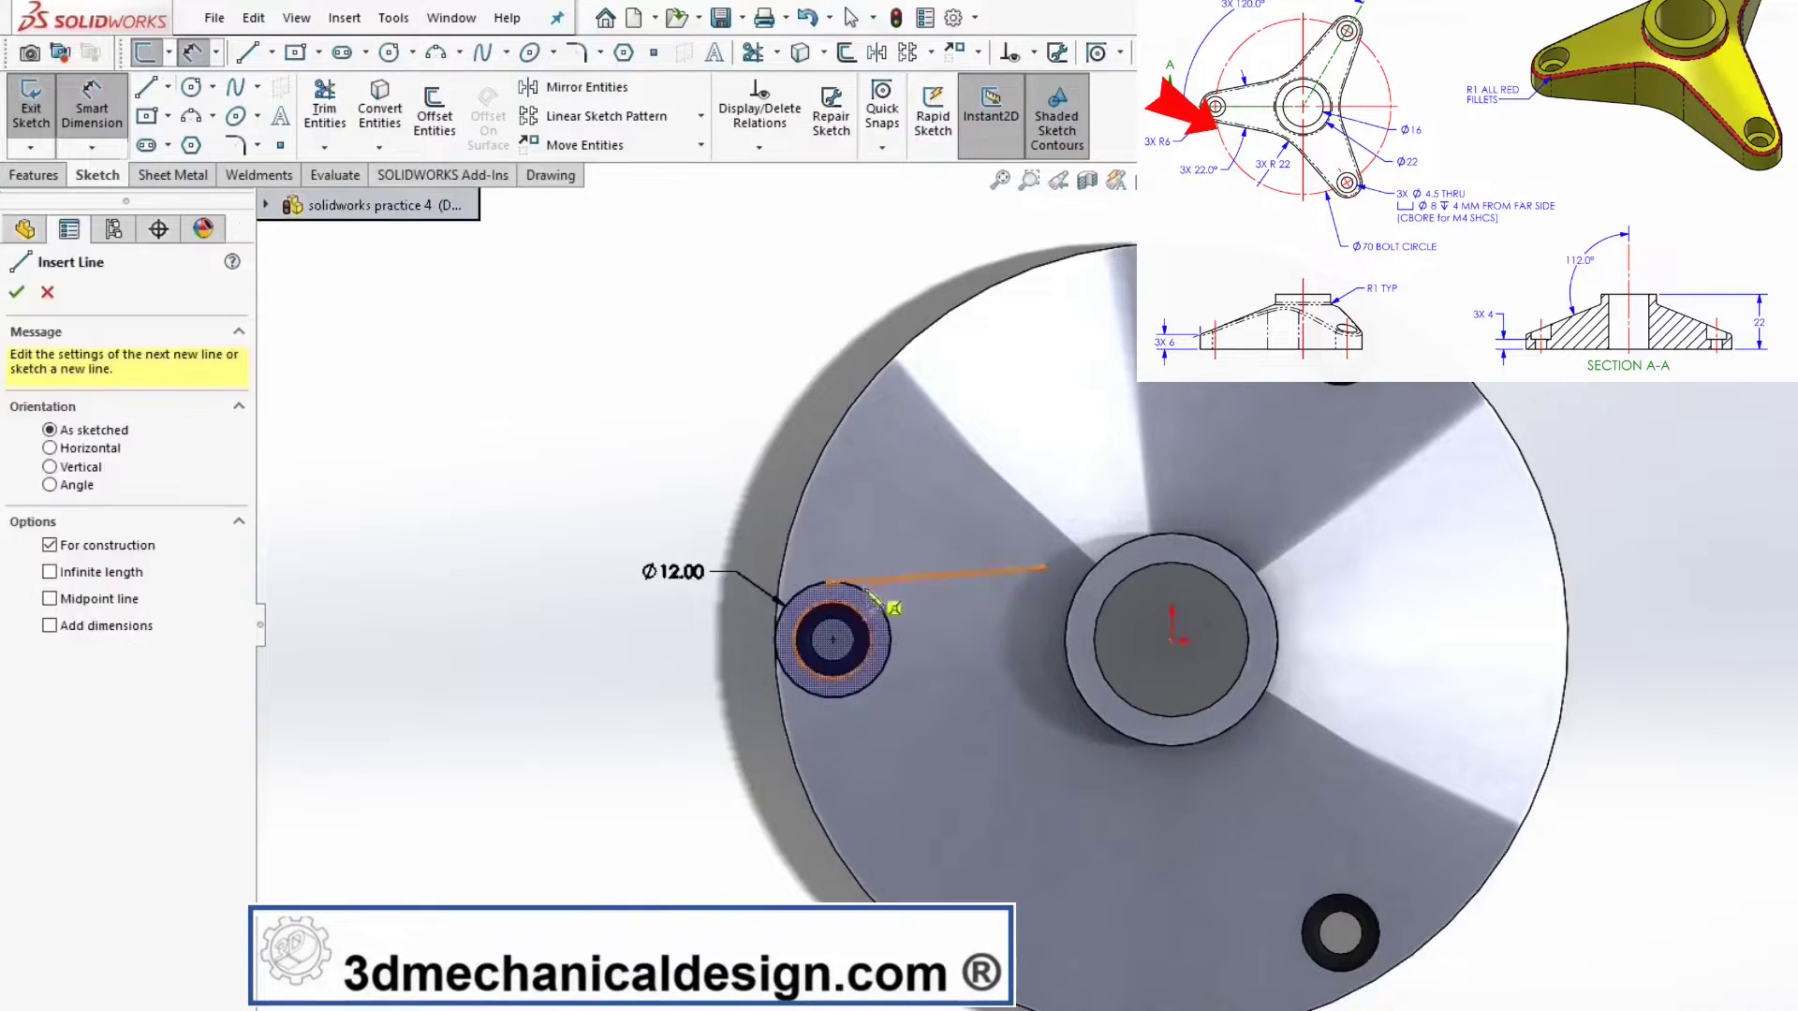
# - Draw centerlines from the left hole to the origin and on to the upper hole
pyautogui.click(833, 642)
pyautogui.click(1172, 640)
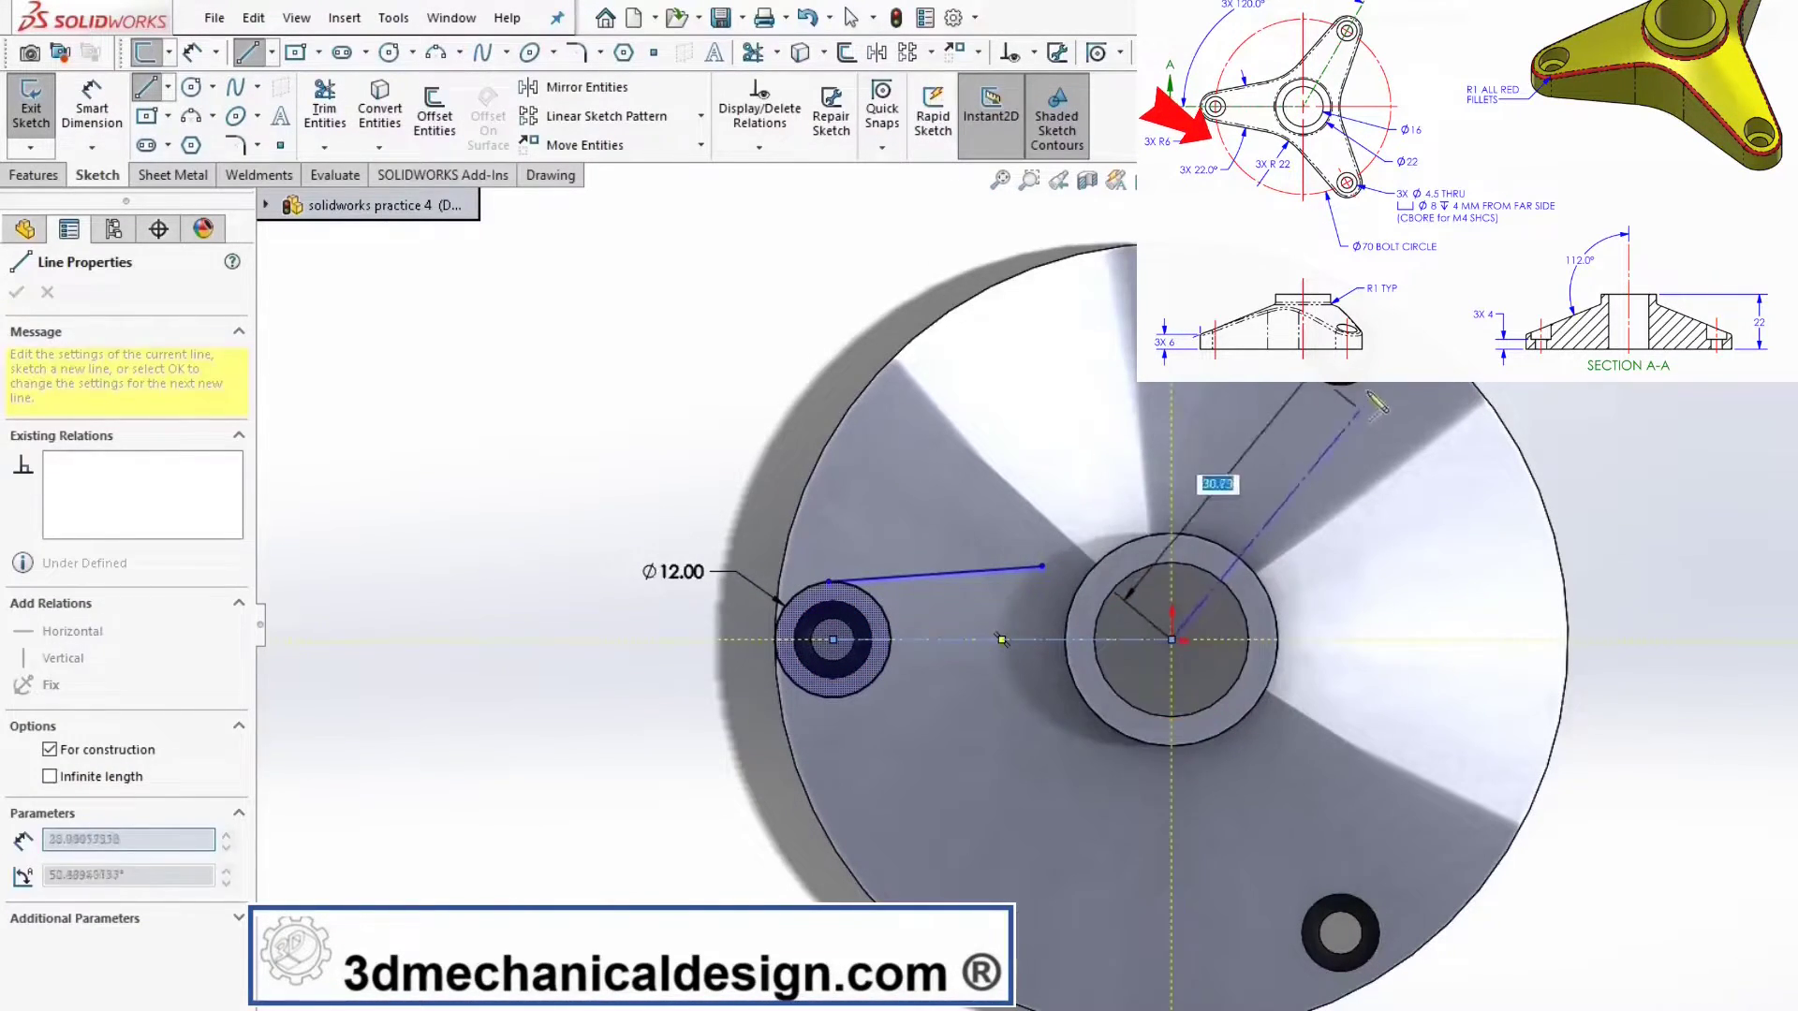
pyautogui.click(1341, 349)
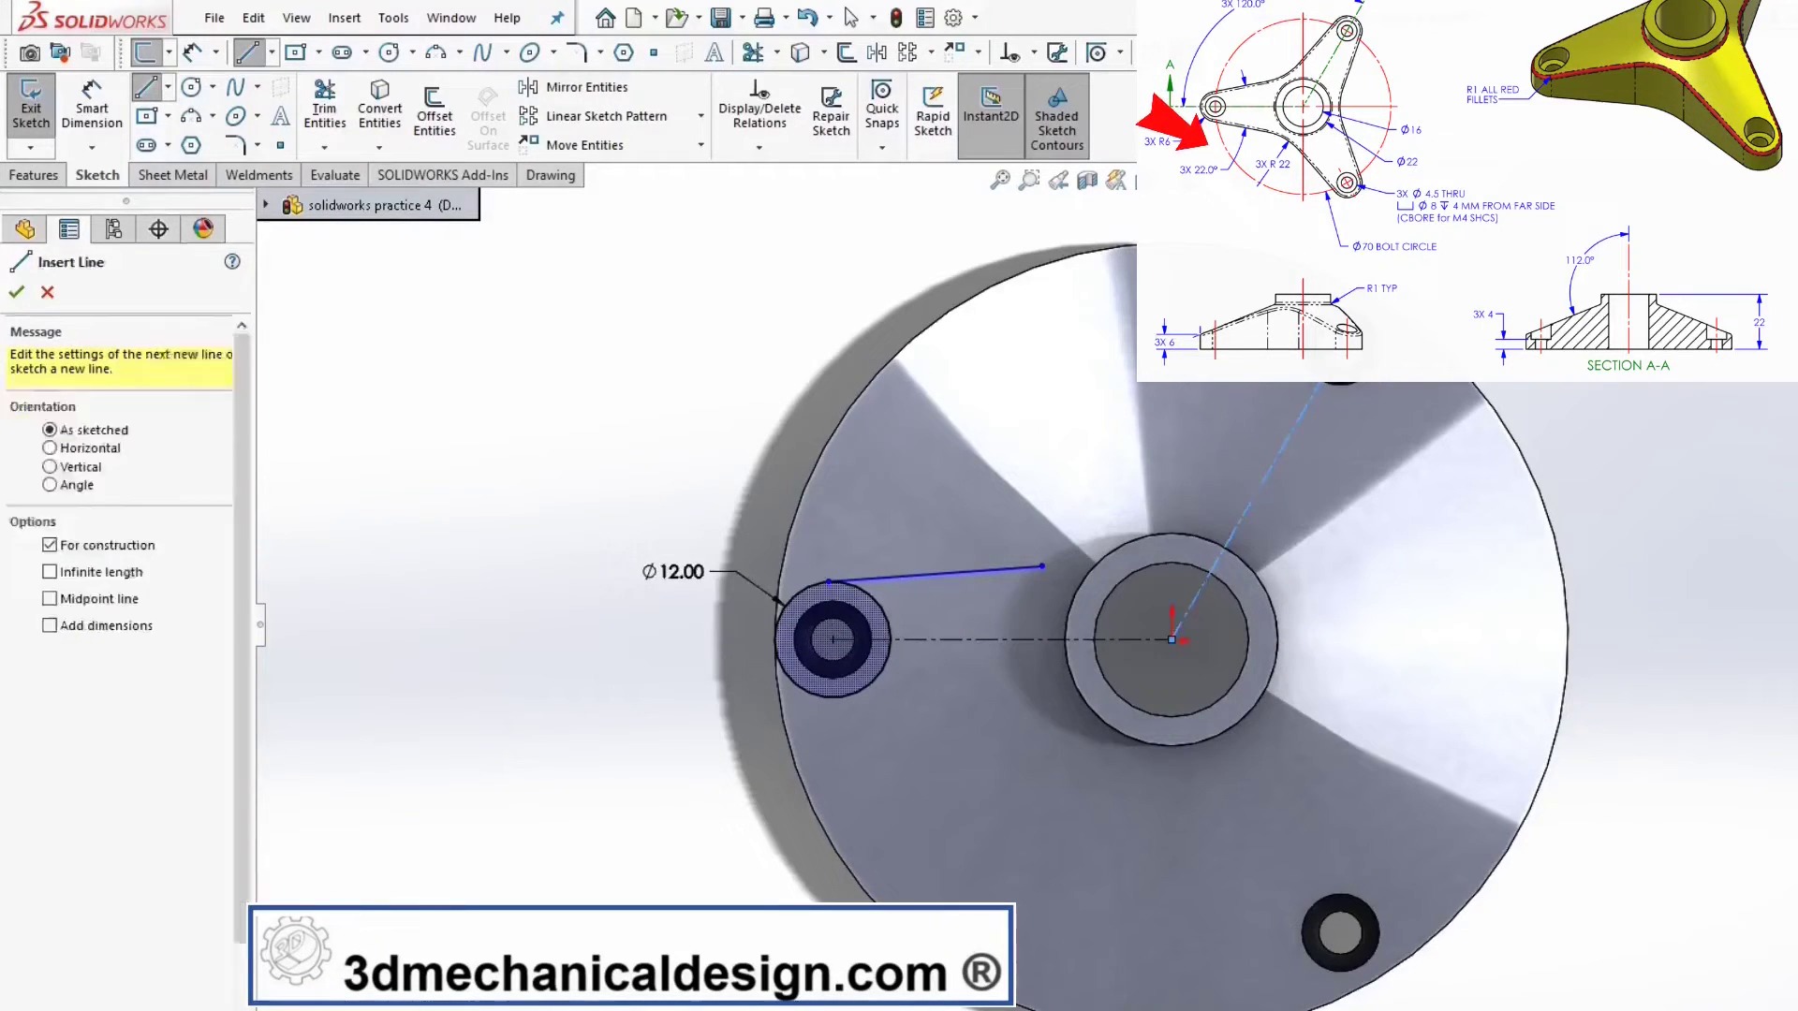
pyautogui.press('Escape')
# - Dimension the tangent line at 11° to the horizontal centerline
pyautogui.press('s')
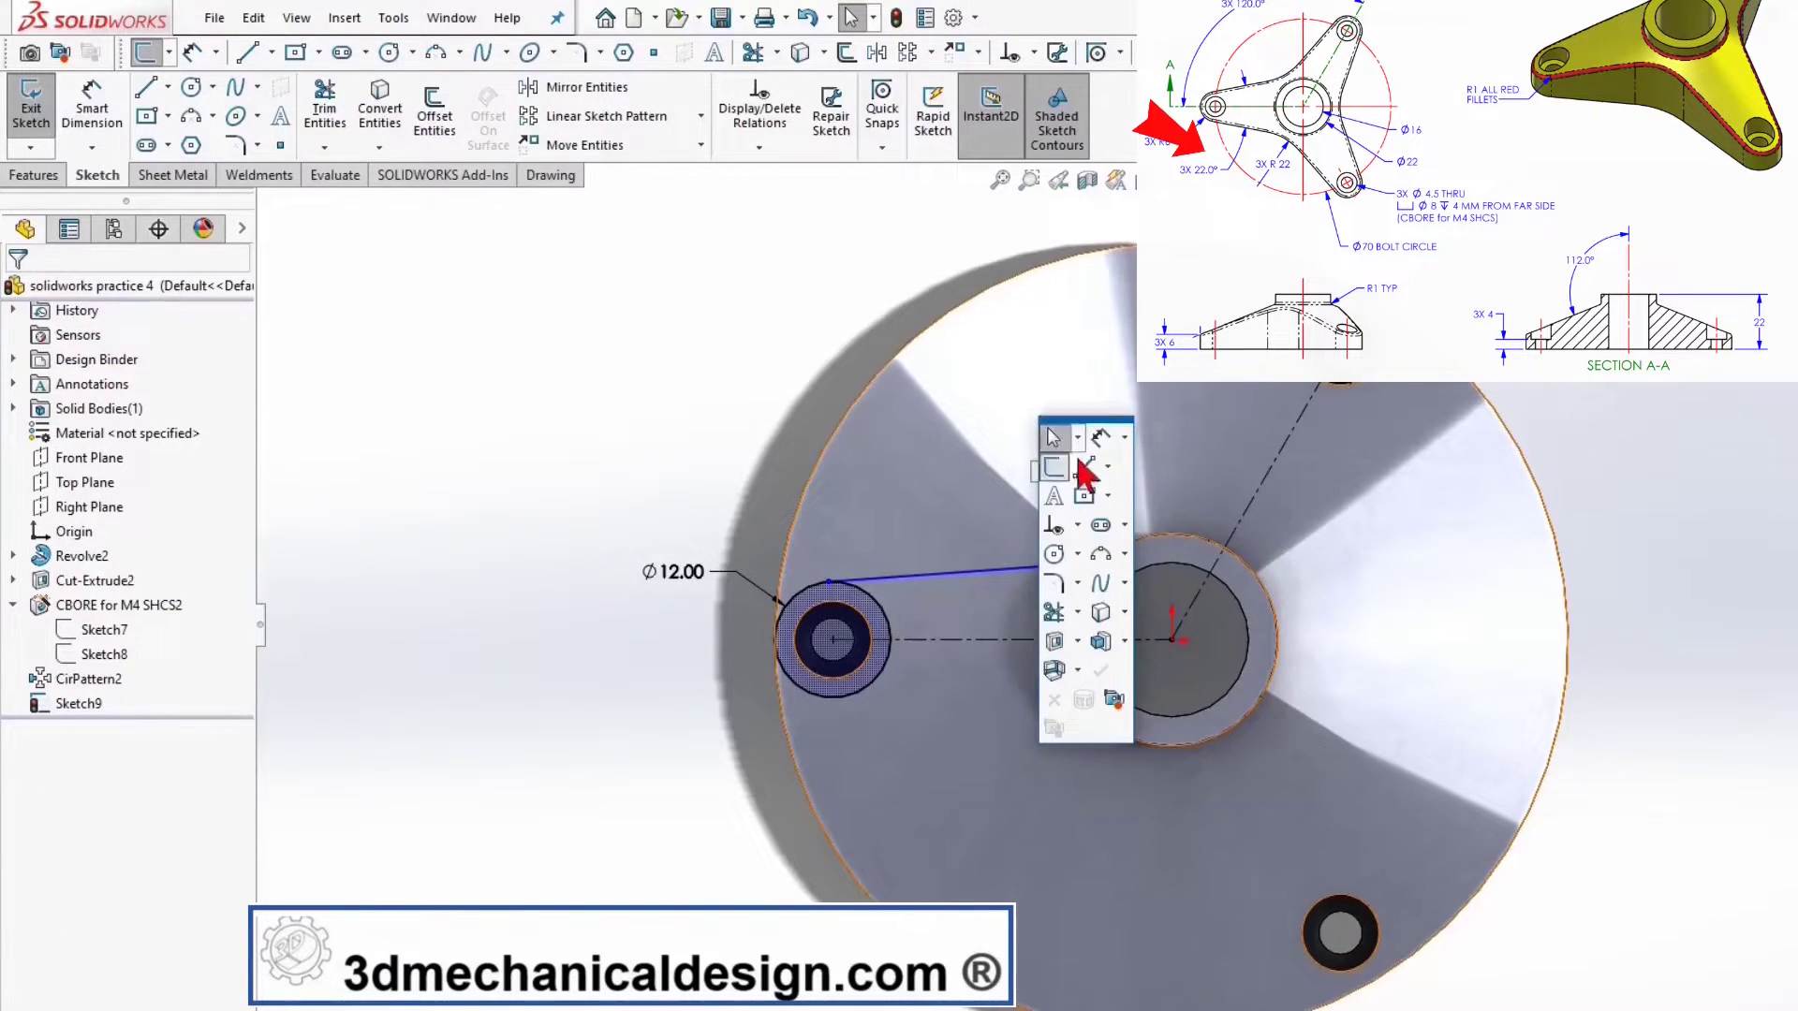
pyautogui.click(1046, 513)
pyautogui.click(987, 569)
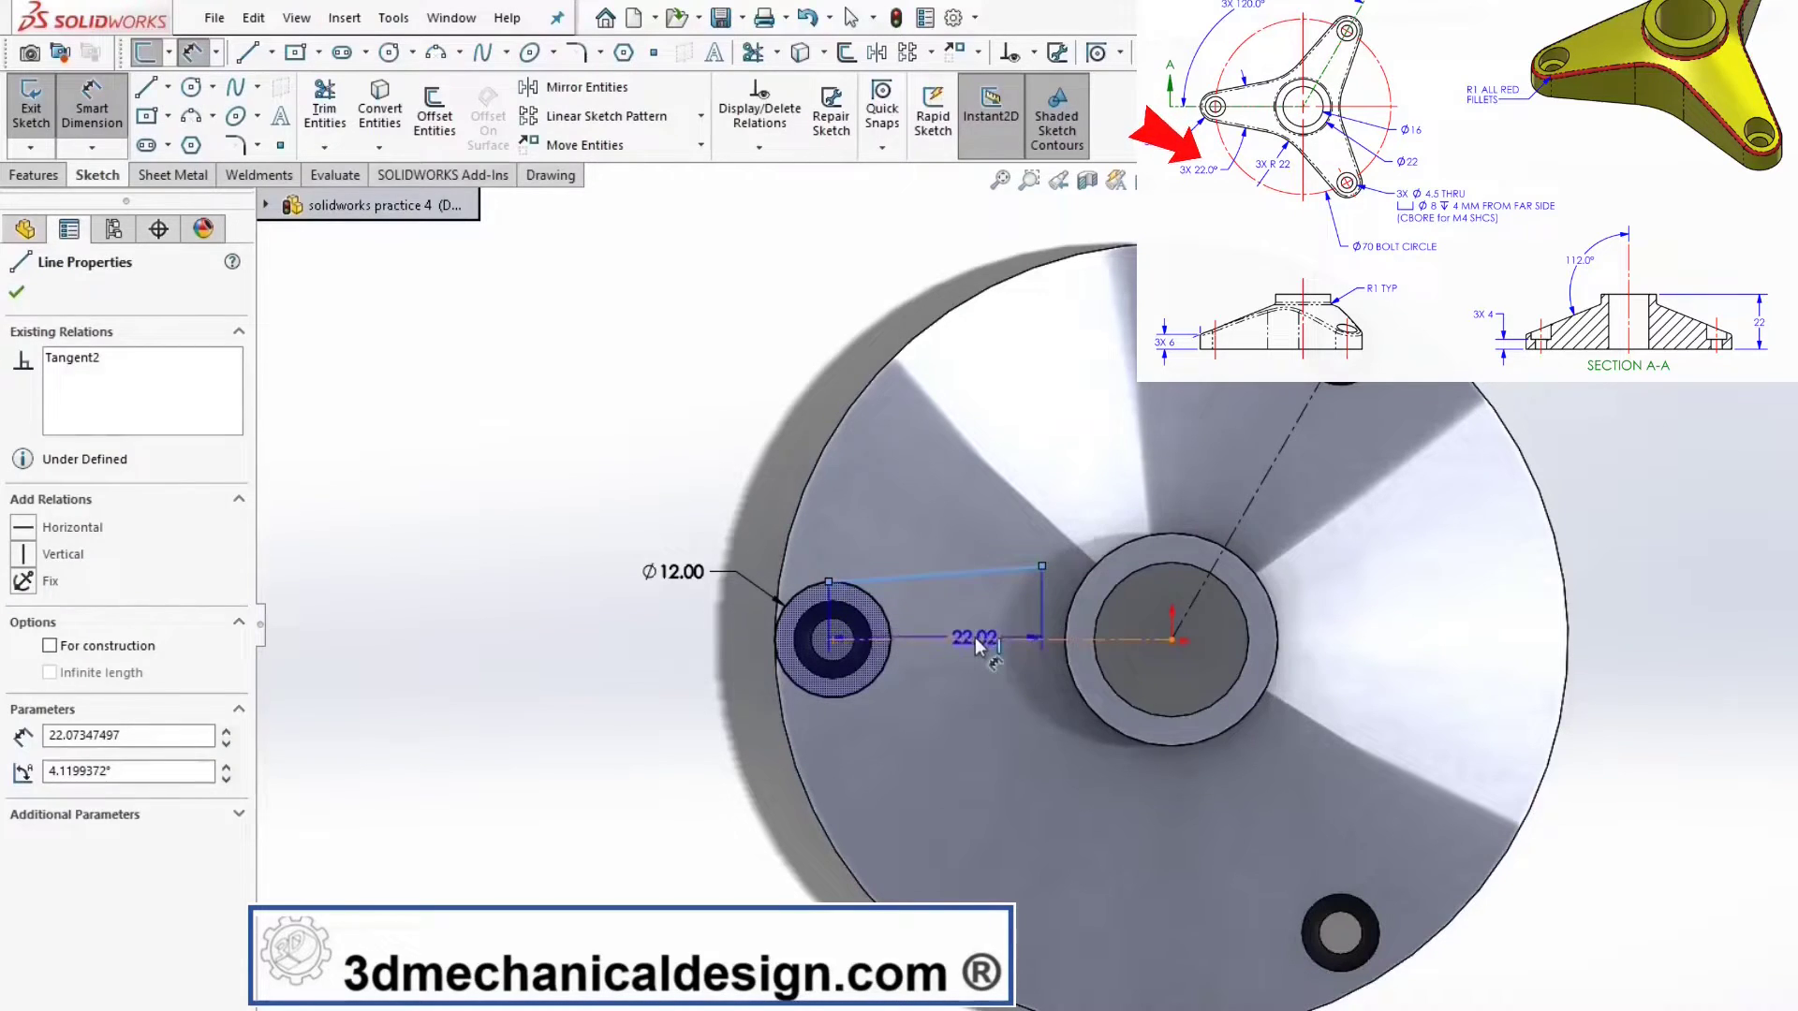
pyautogui.click(975, 637)
pyautogui.click(982, 606)
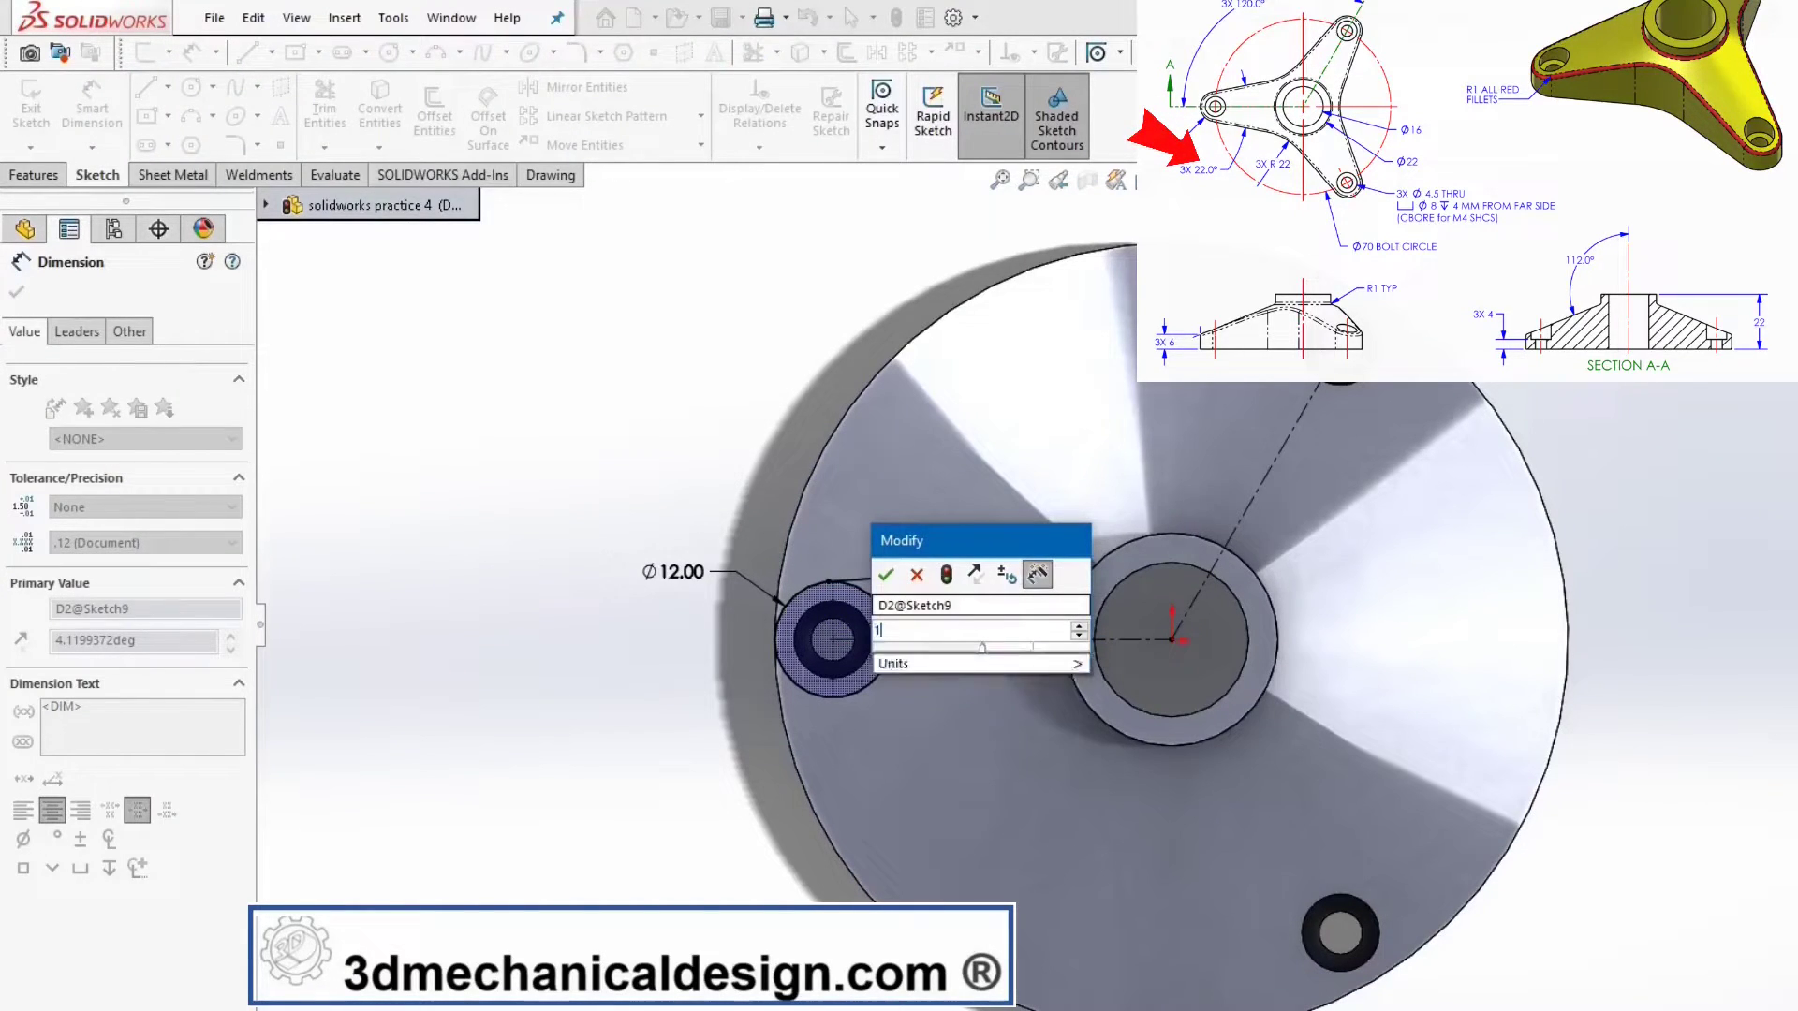
pyautogui.write('11')
pyautogui.click(886, 575)
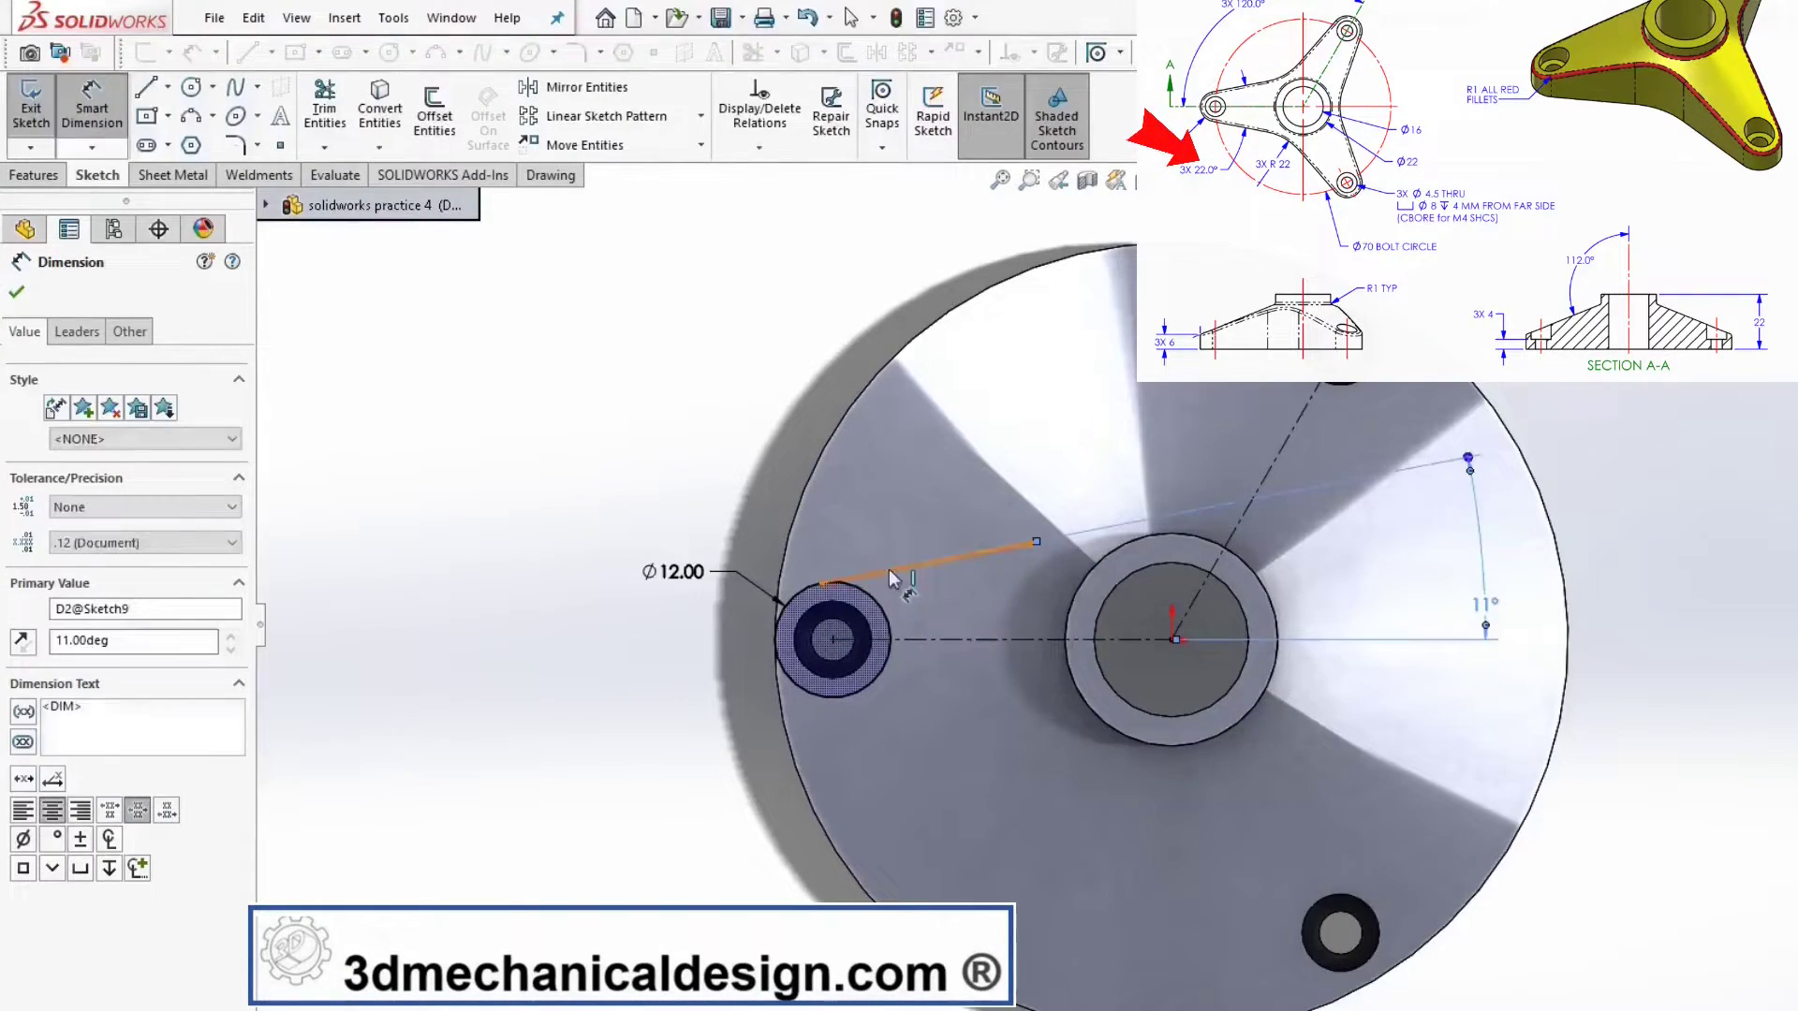
# - Add a circle at the upper hole, equal in size to the left hole circle
pyautogui.press('s')
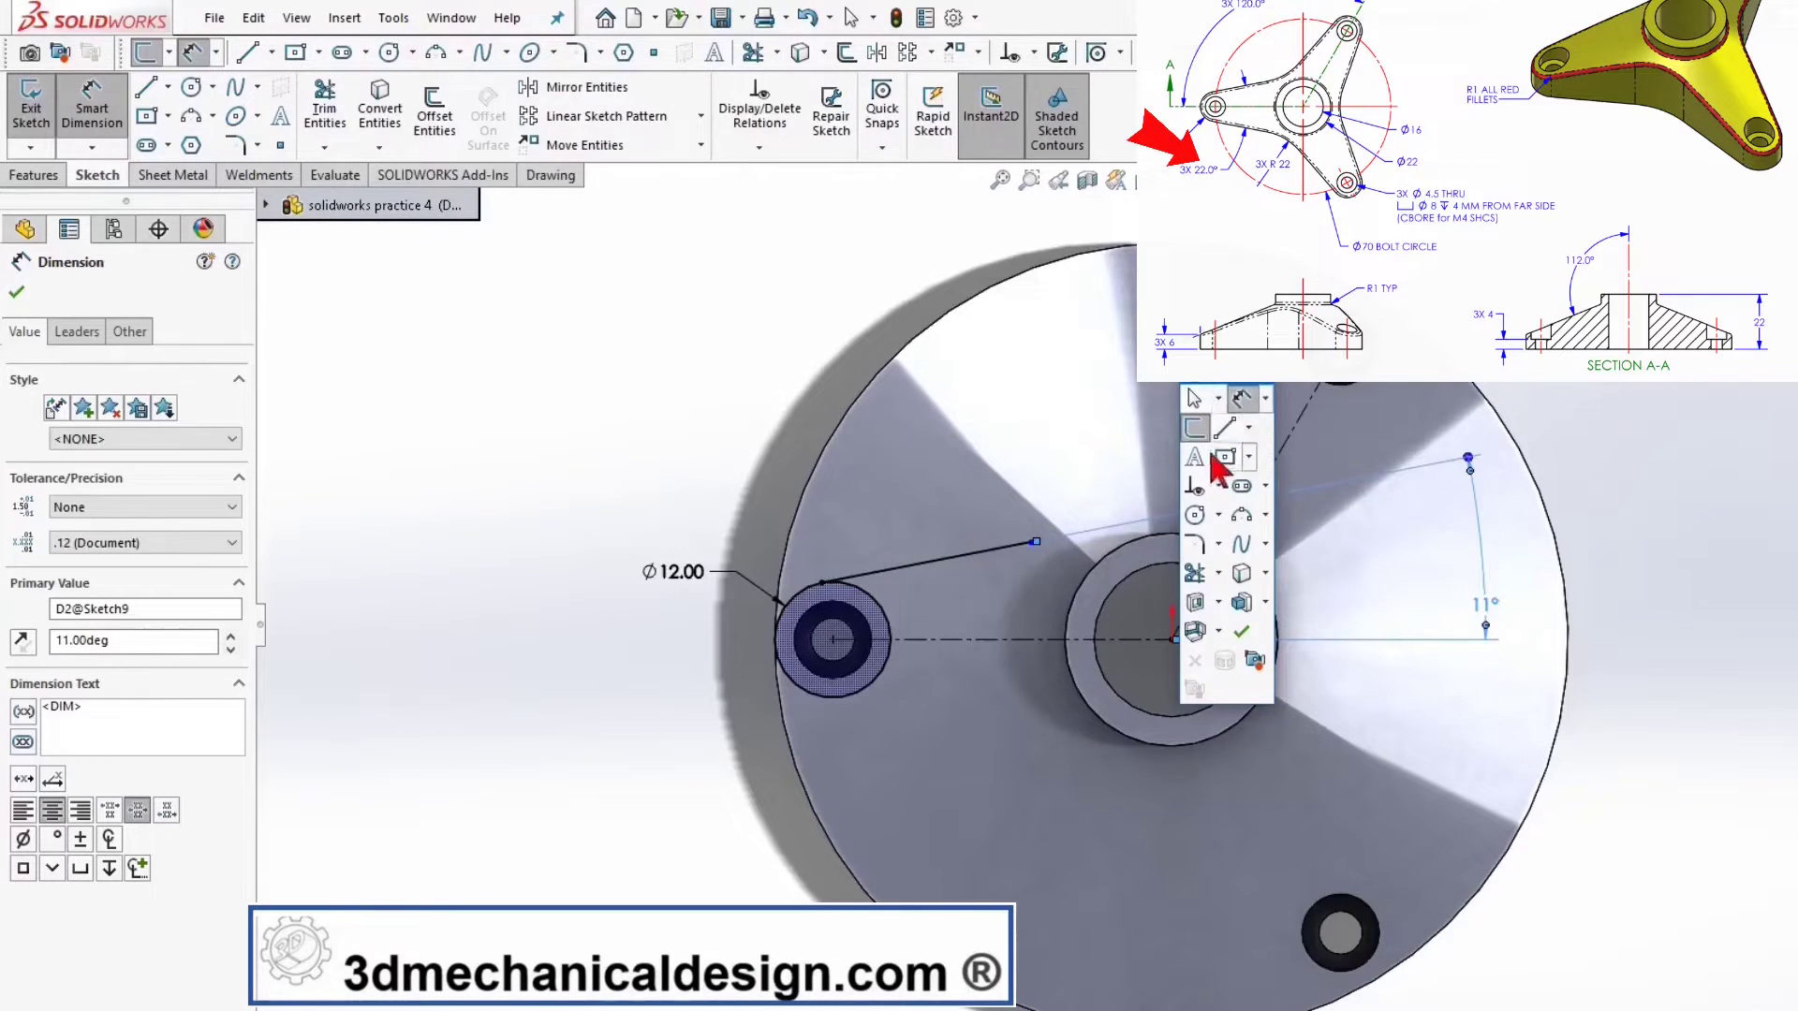
pyautogui.click(1196, 517)
pyautogui.click(1338, 344)
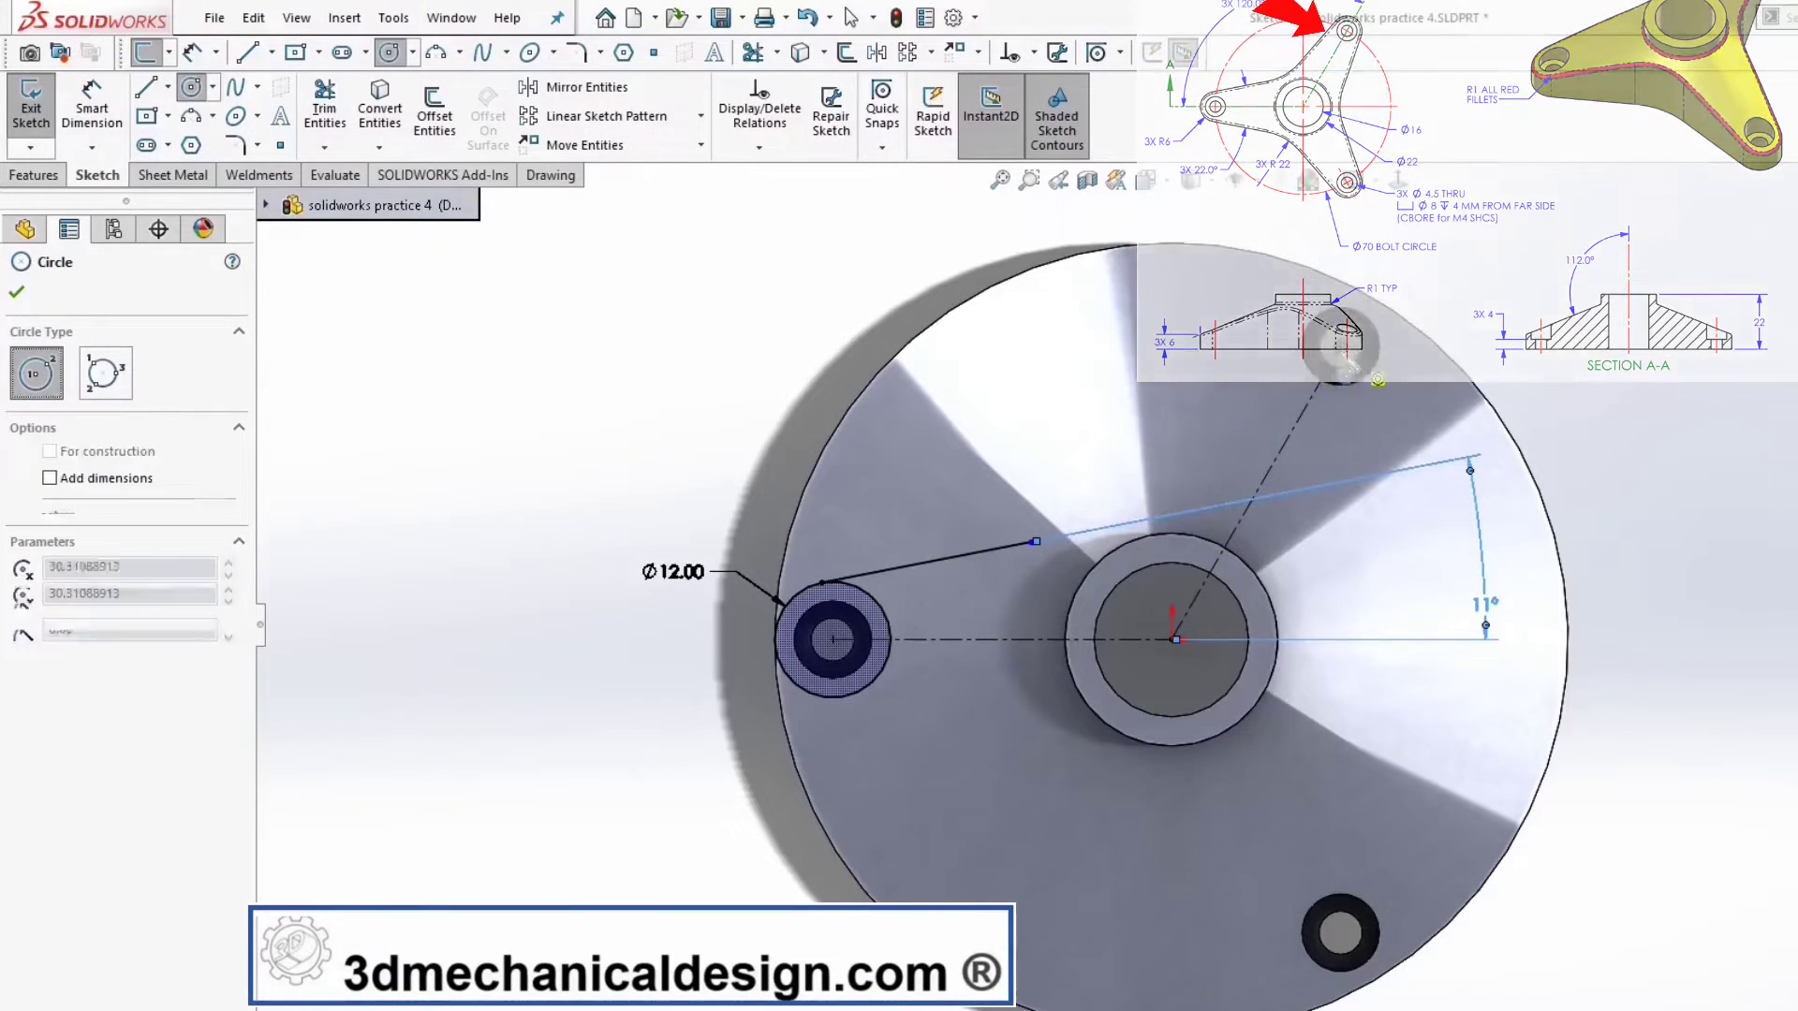
pyautogui.click(1290, 351)
pyautogui.press('Escape')
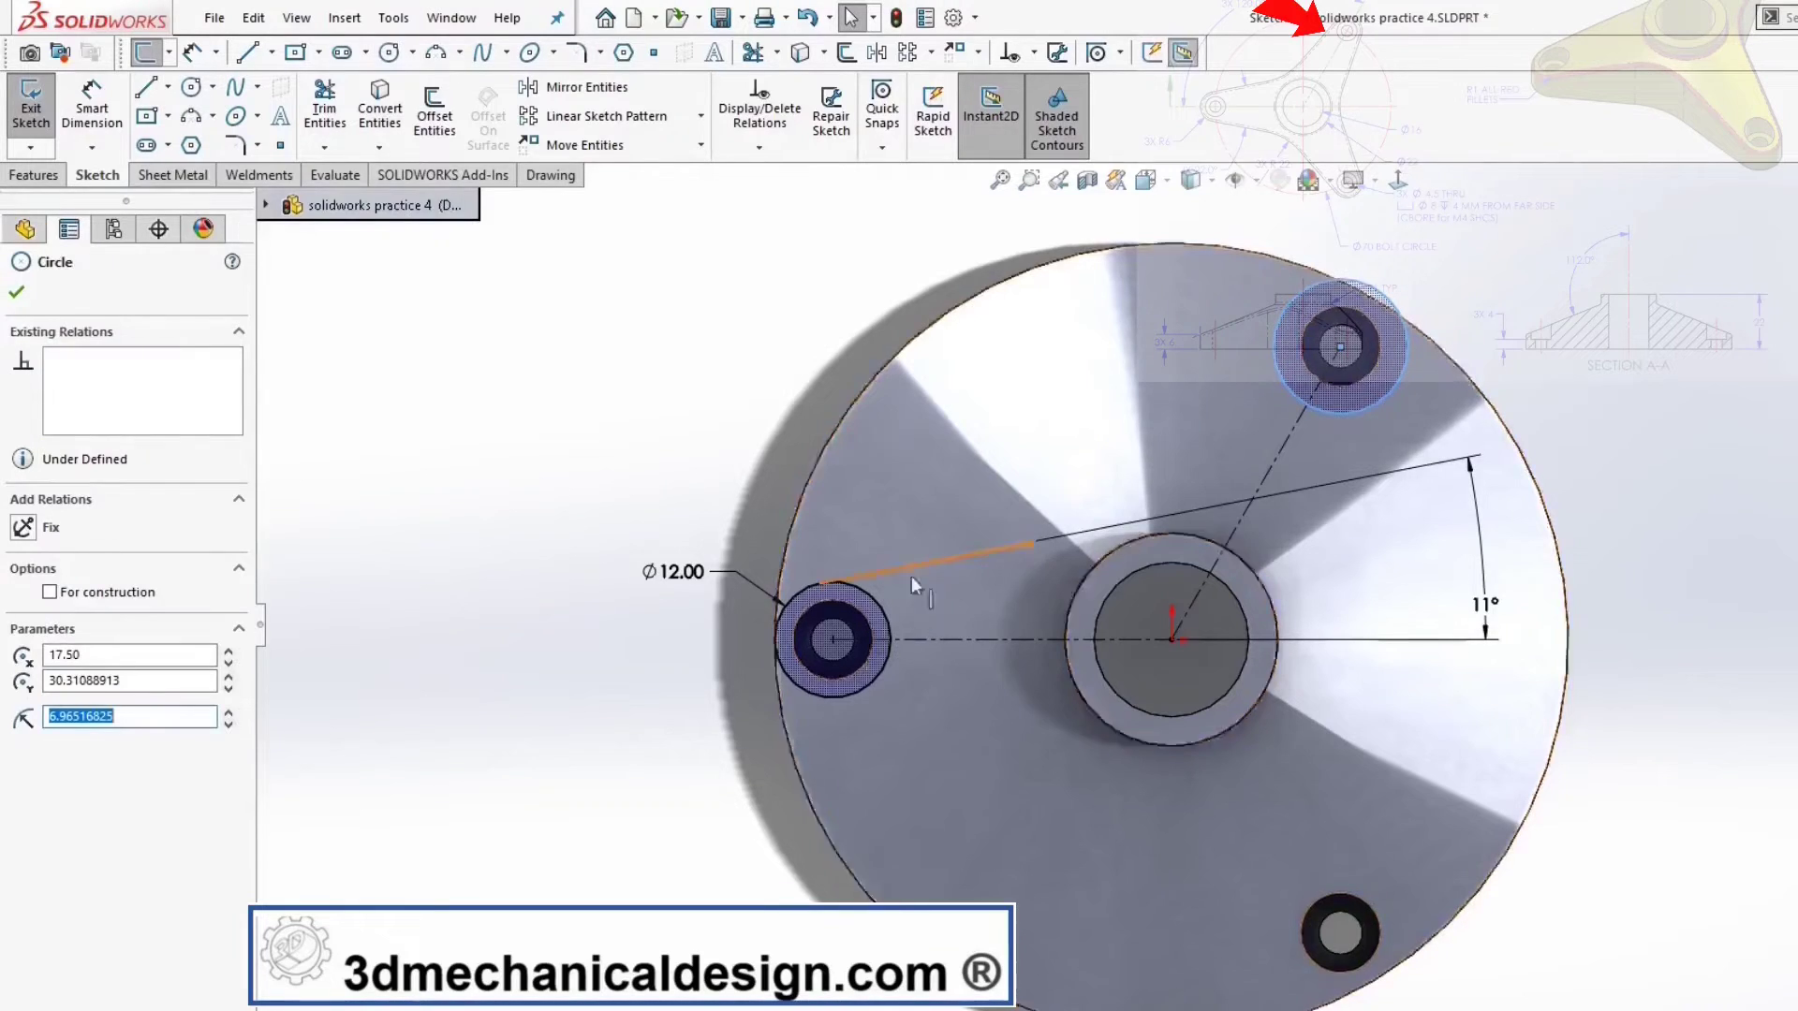
pyautogui.click(880, 613)
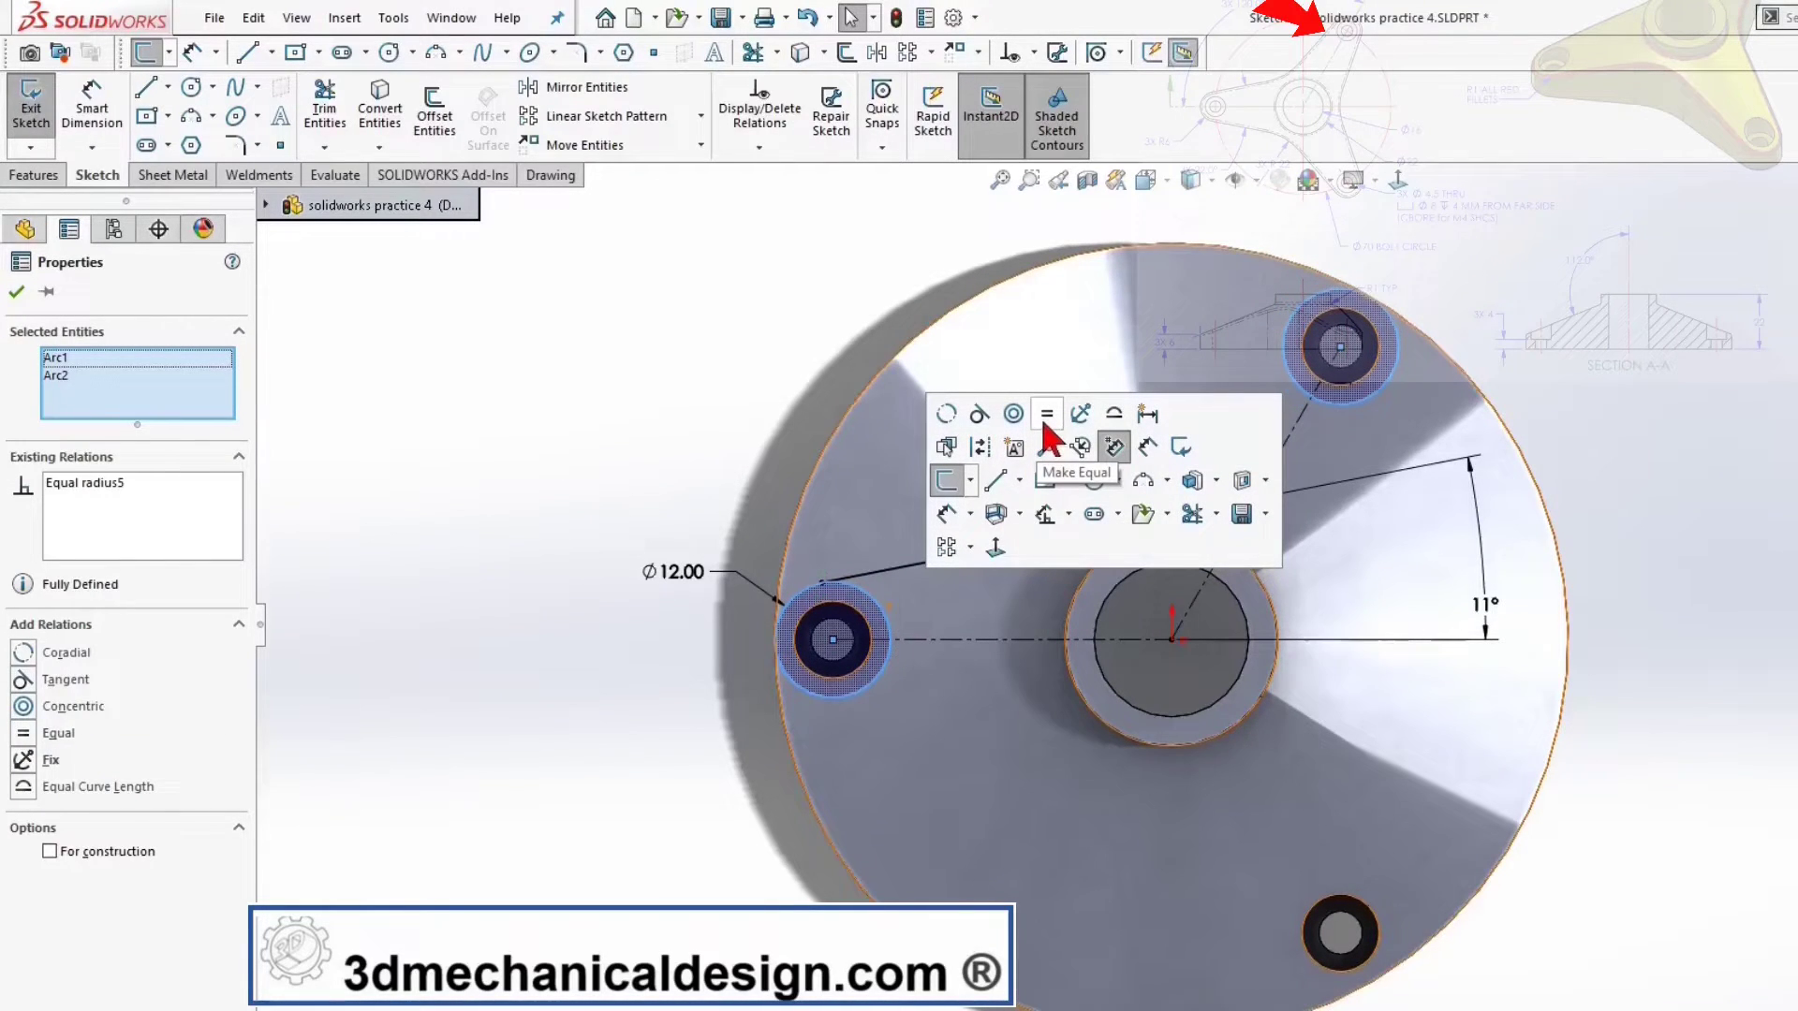
pyautogui.click(1047, 415)
pyautogui.click(333, 328)
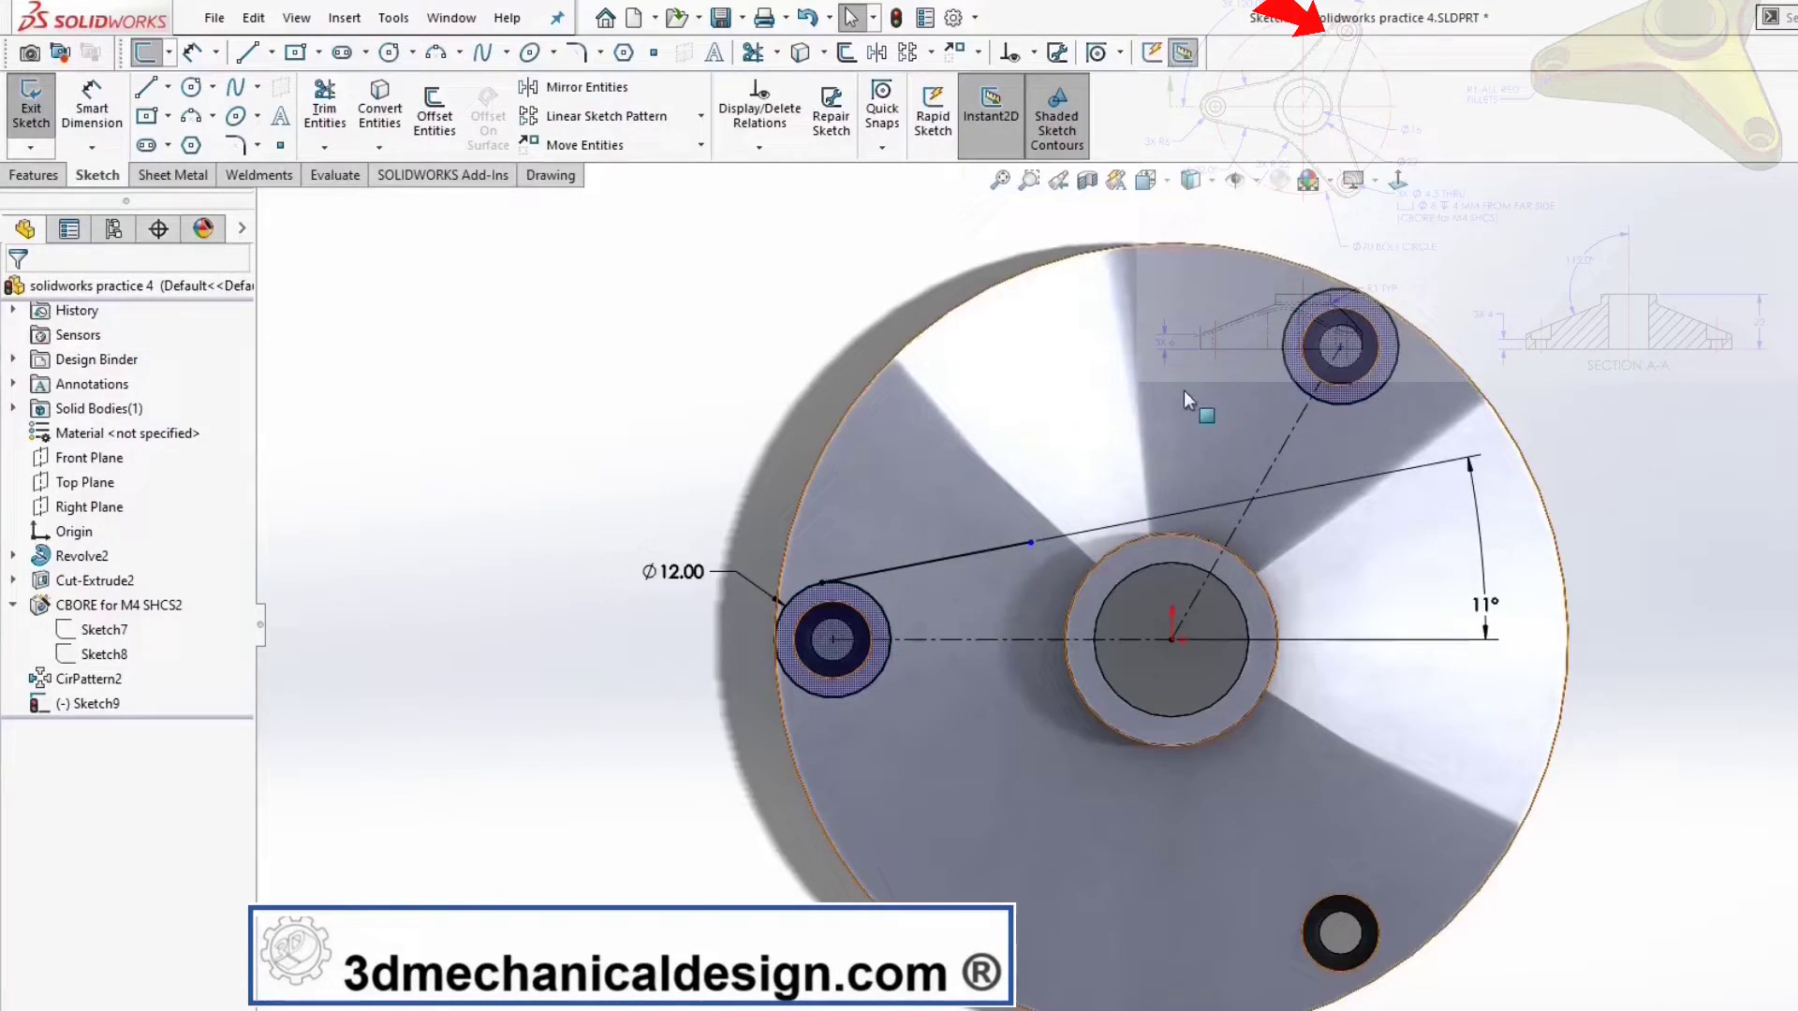
# - Draw a line inward from the upper circle, tangent to it
pyautogui.press('s')
pyautogui.click(1252, 410)
pyautogui.moveTo(1306, 352); pyautogui.dragTo(1171, 301)
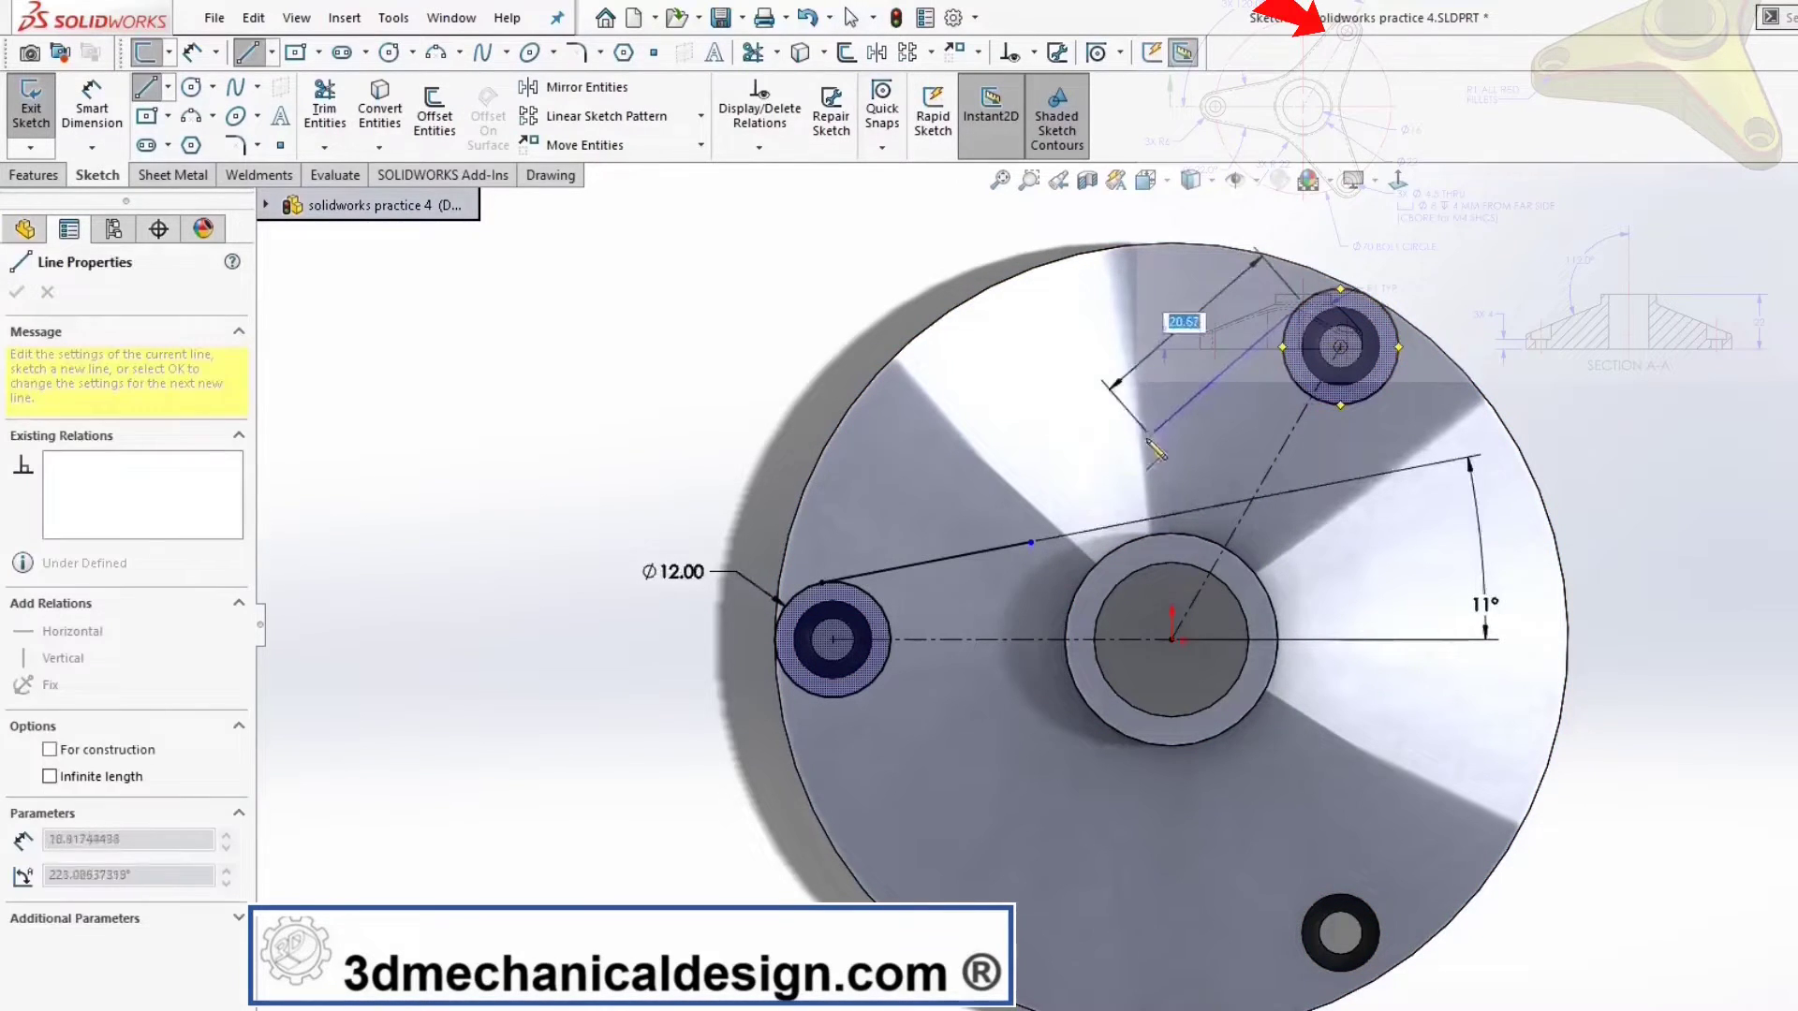
pyautogui.press('Escape')
pyautogui.click(1184, 407)
pyautogui.keyDown('ctrl'); pyautogui.click(1288, 368); pyautogui.keyUp('ctrl')
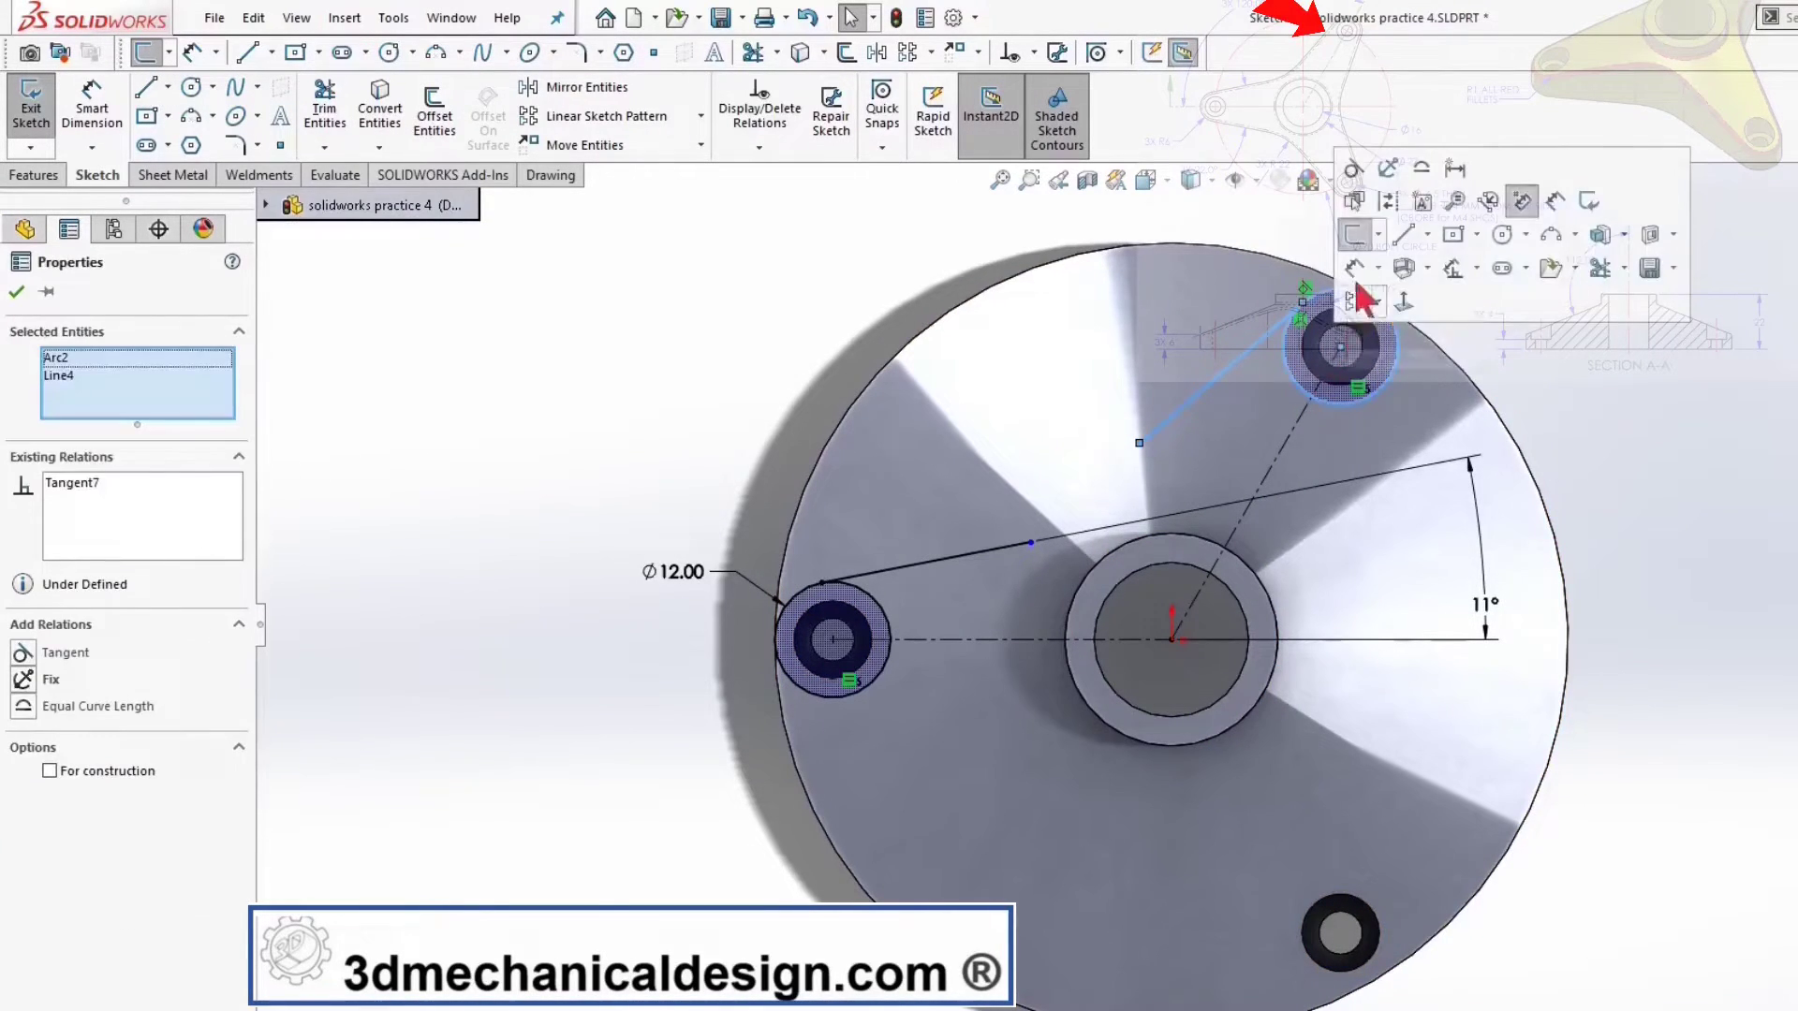
pyautogui.click(715, 281)
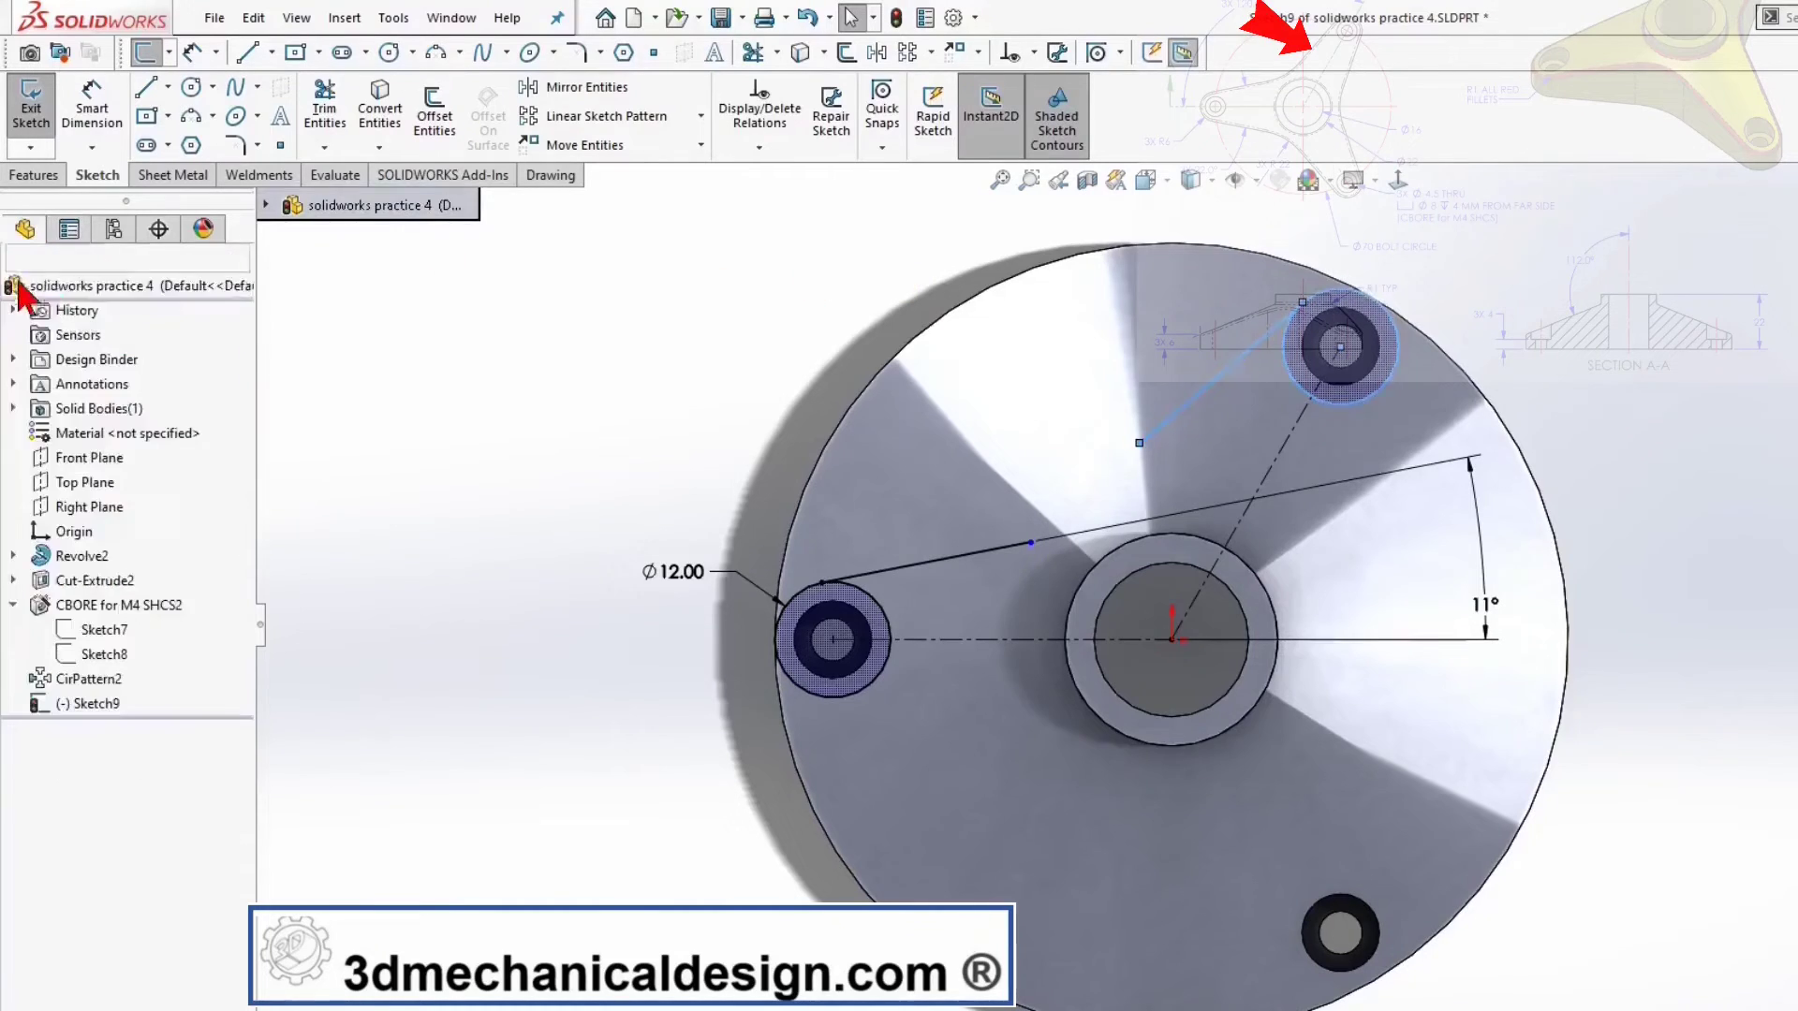
# - Dimension the second tangent line at 11° to the upper-hole centerline
pyautogui.rightClick(1246, 399)
pyautogui.click(1321, 422)
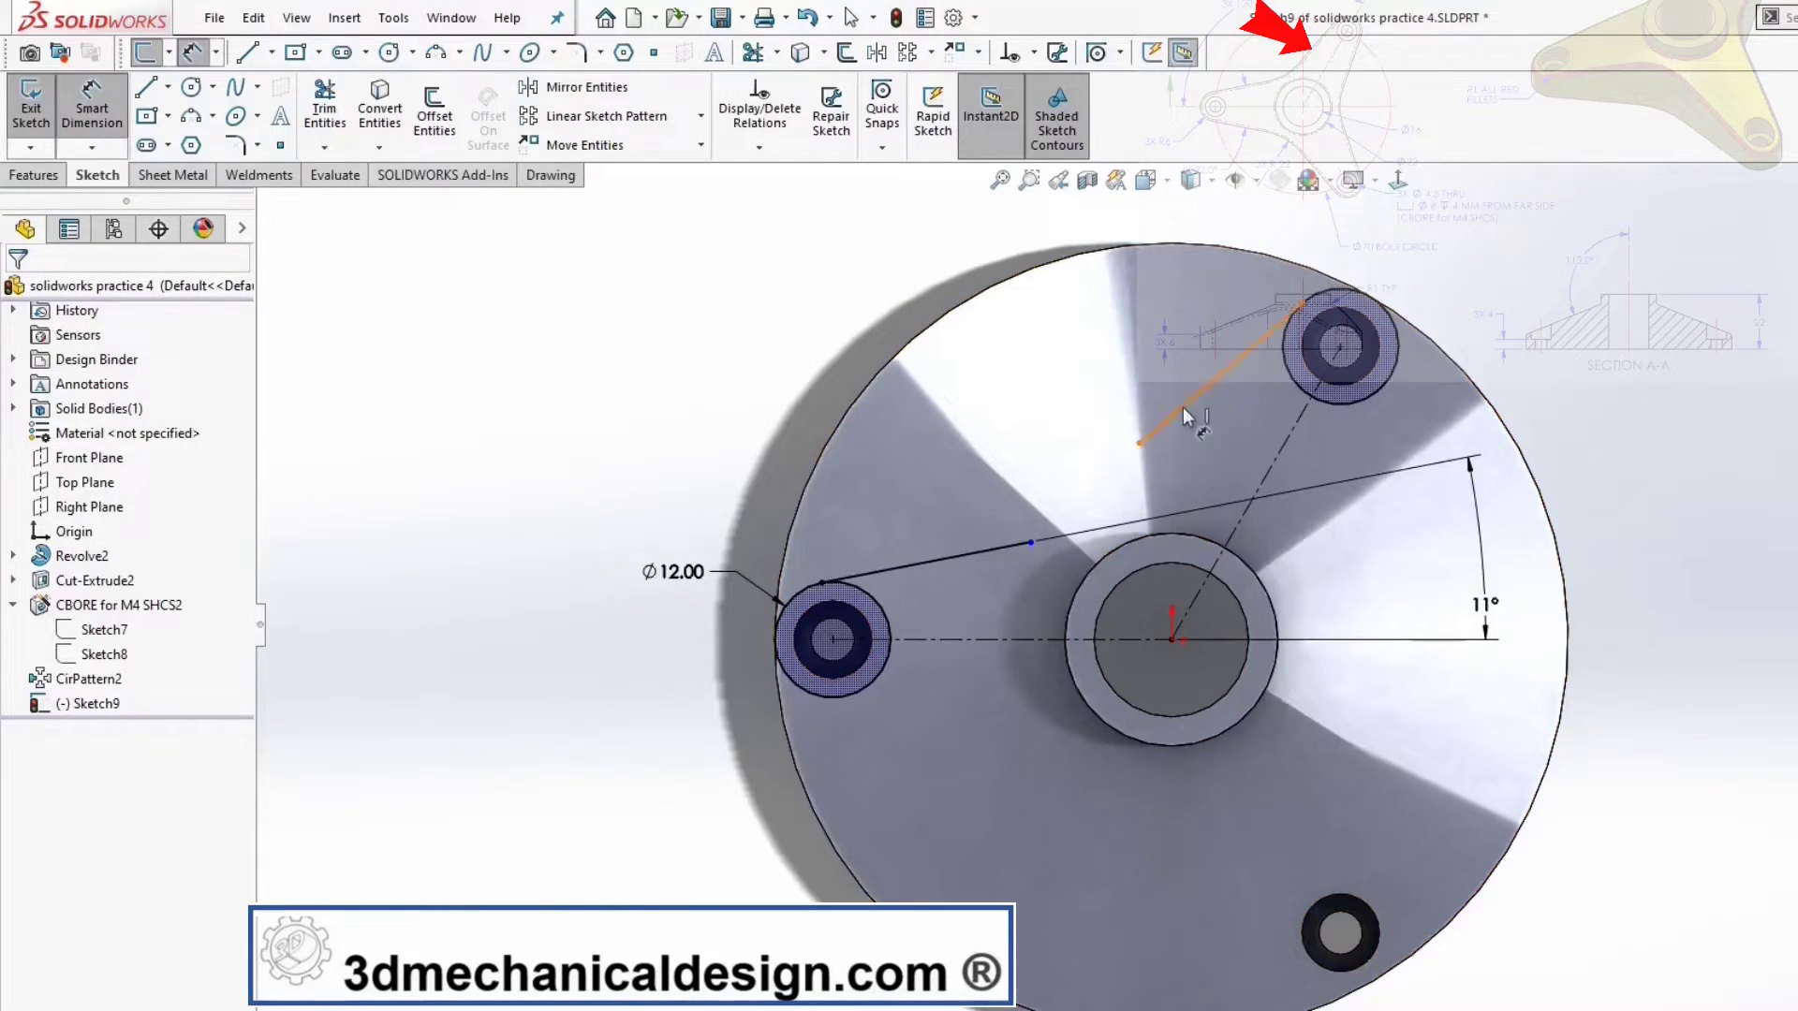
pyautogui.click(1182, 406)
pyautogui.click(1287, 487)
pyautogui.click(1247, 446)
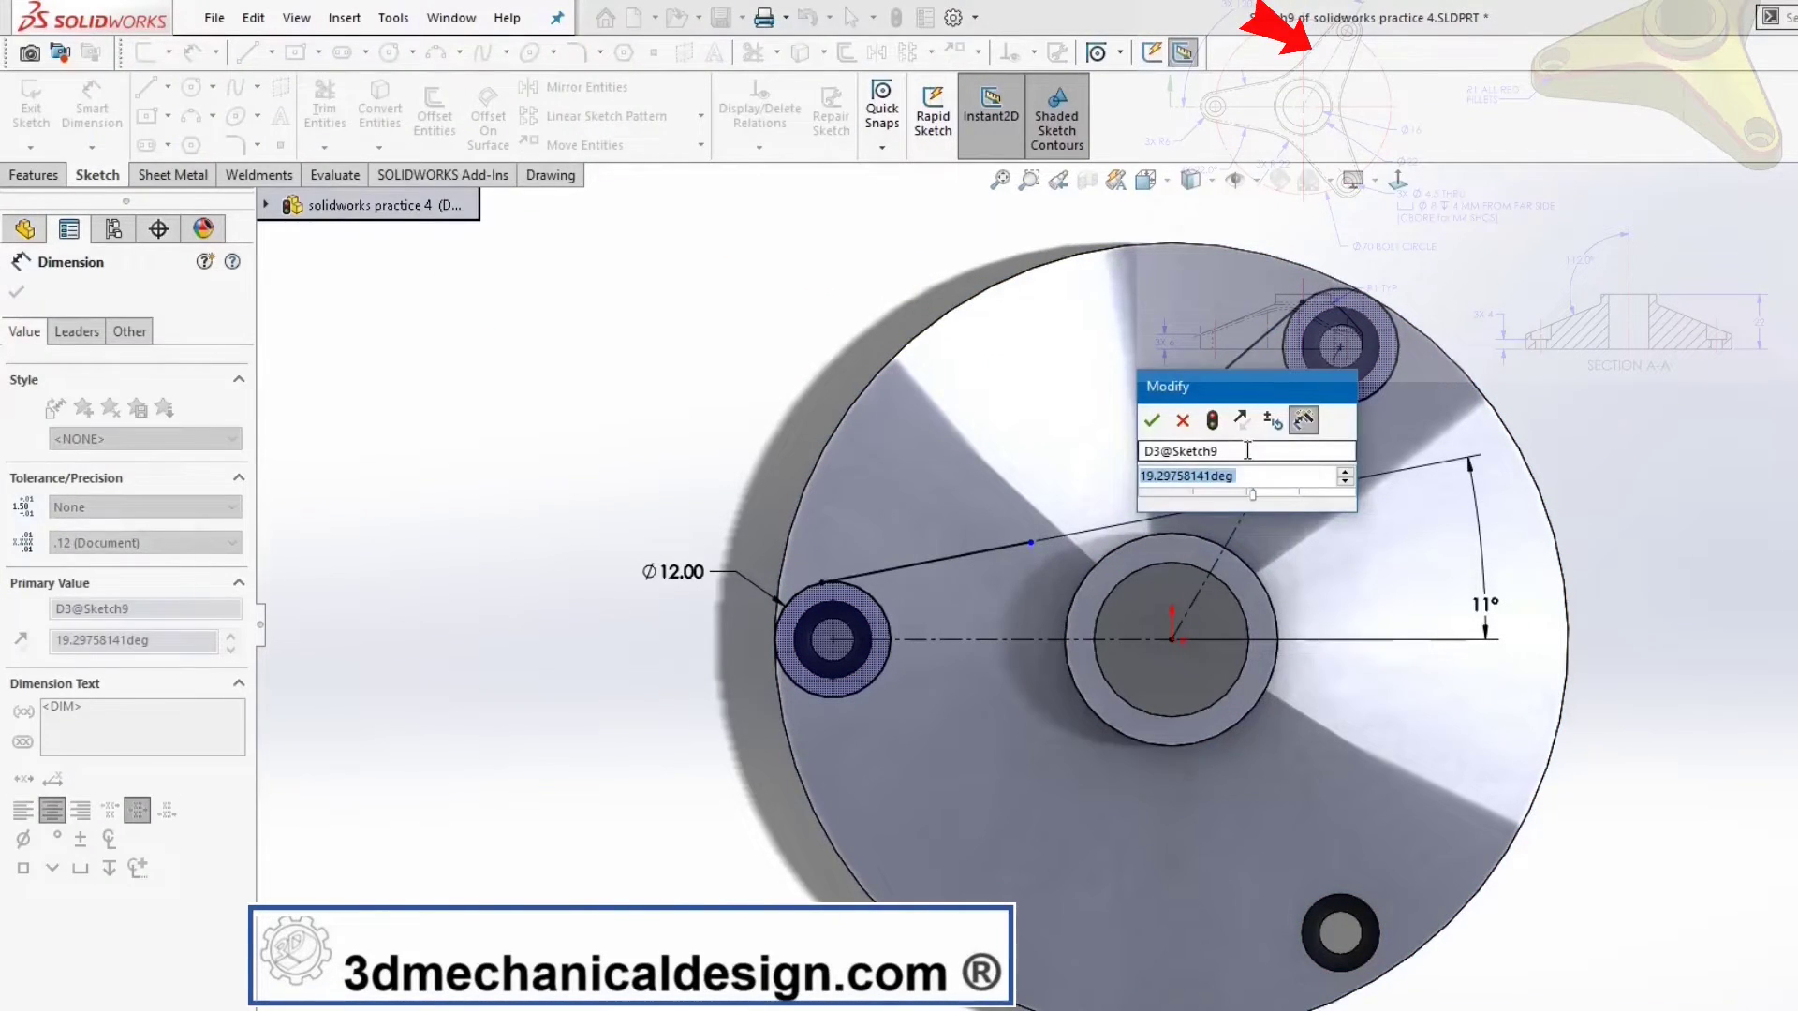
pyautogui.write('11')
pyautogui.click(1153, 420)
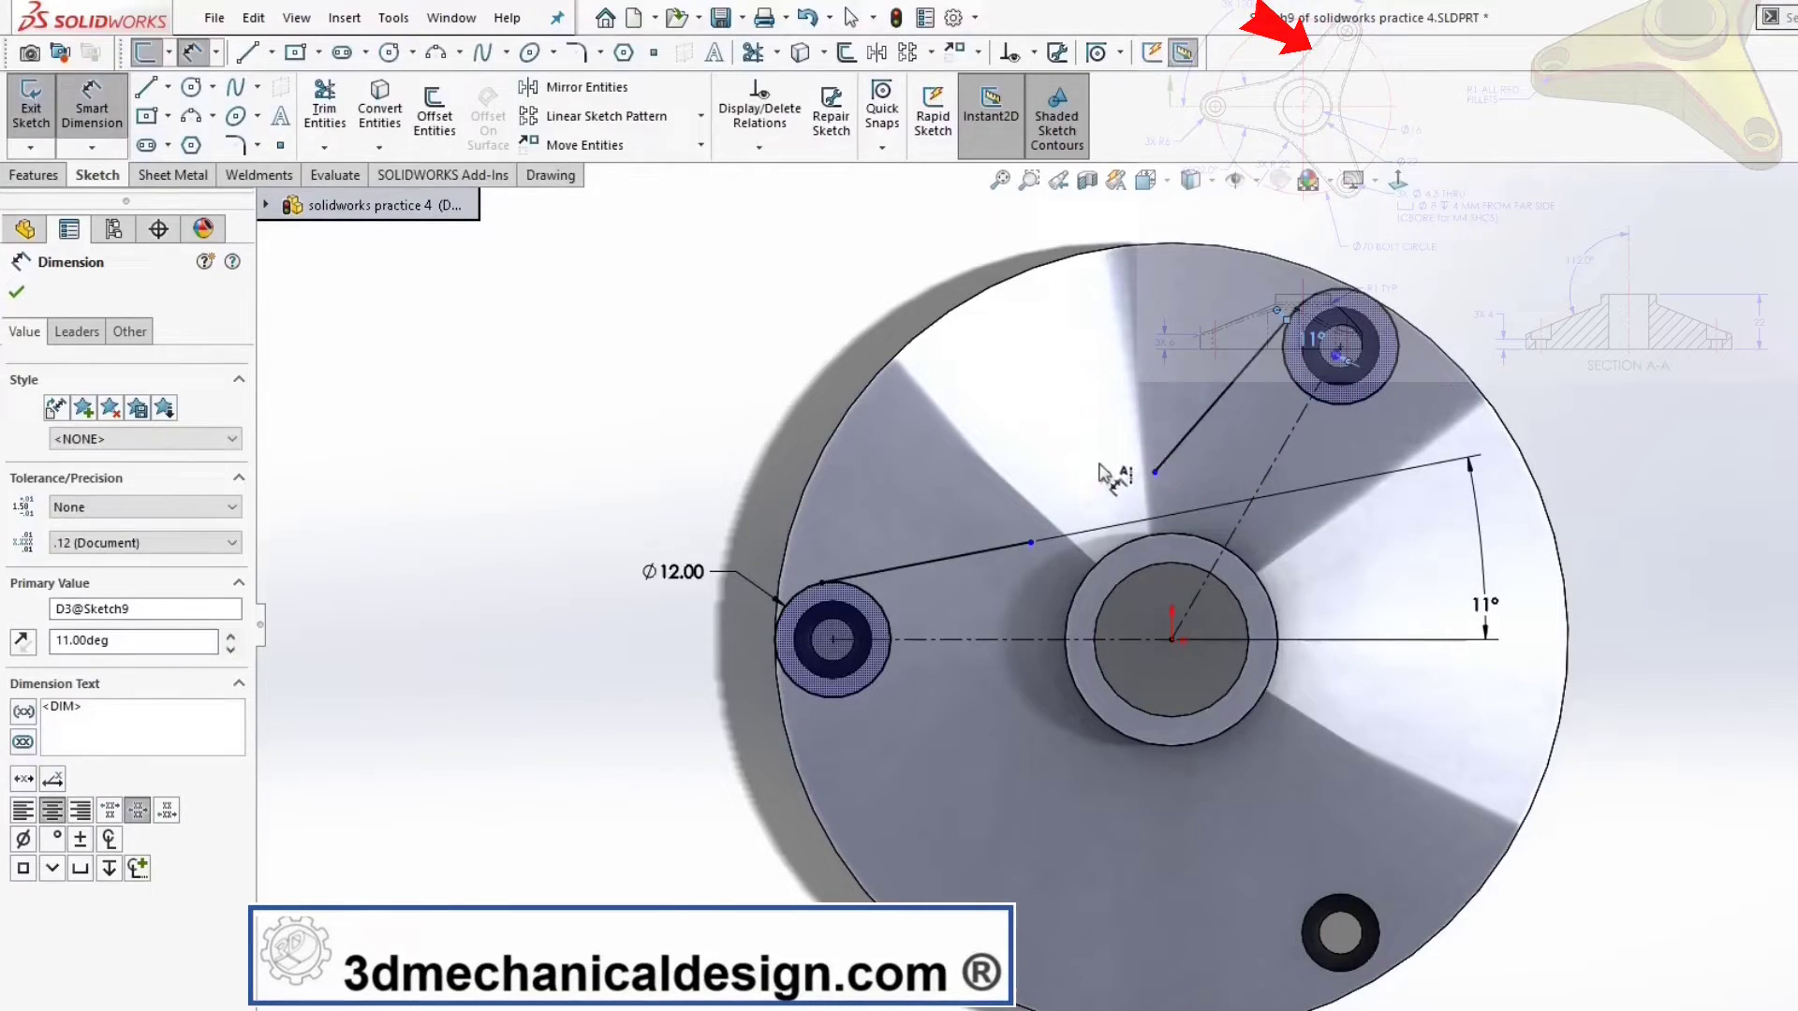
pyautogui.press('Escape')
pyautogui.press('Escape')
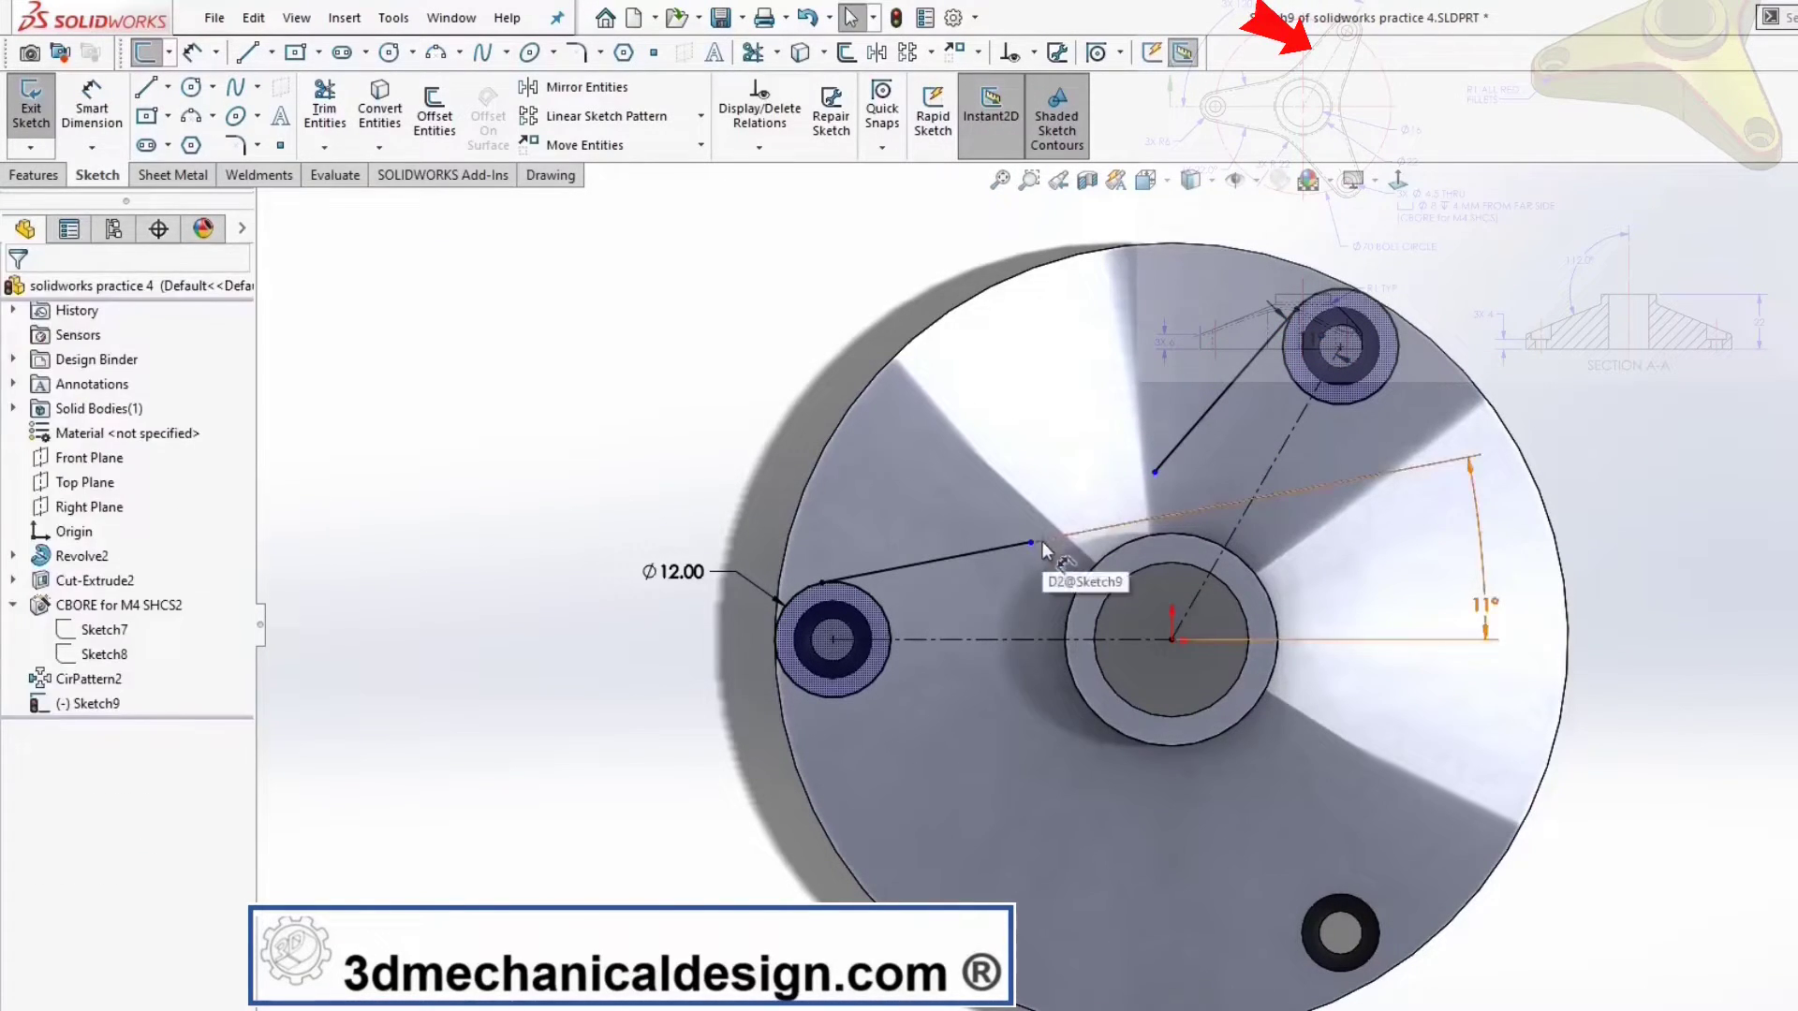
# - Merge the two arm line endpoints into one shared corner
pyautogui.rightClick(1039, 543)
pyautogui.keyDown('ctrl'); pyautogui.click(1159, 473); pyautogui.keyUp('ctrl')
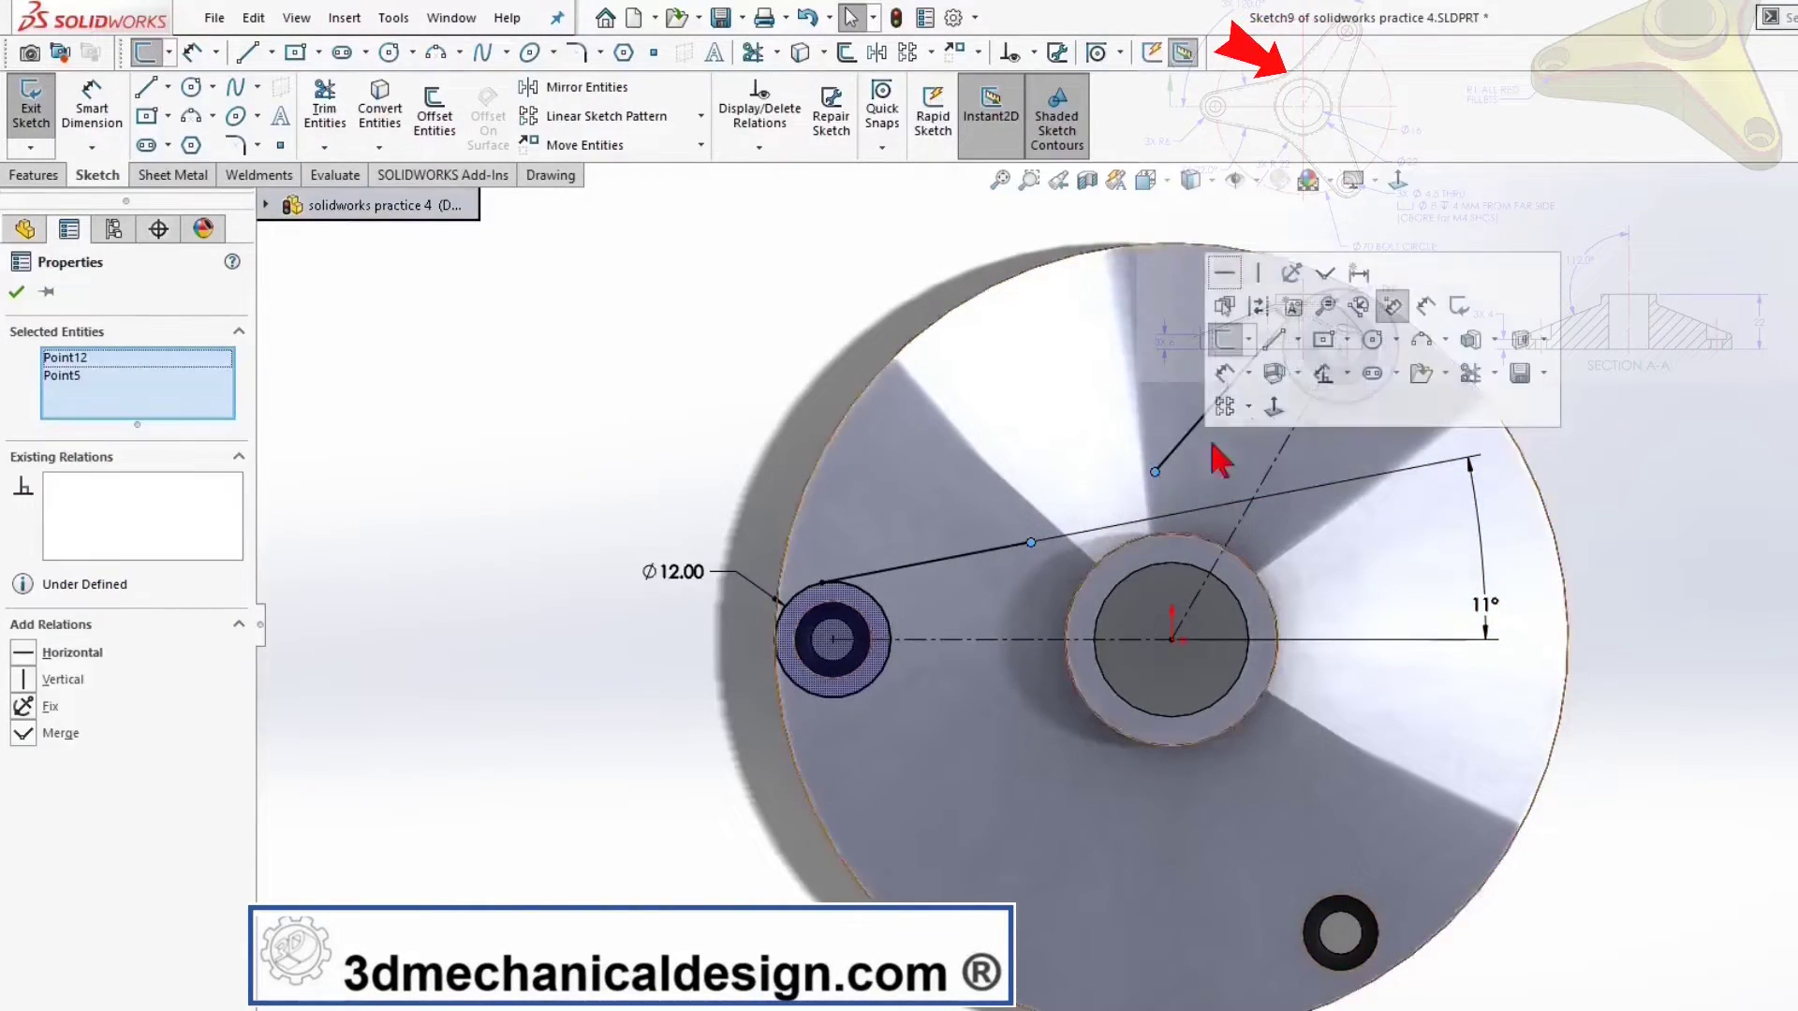
pyautogui.click(1327, 292)
pyautogui.click(15, 291)
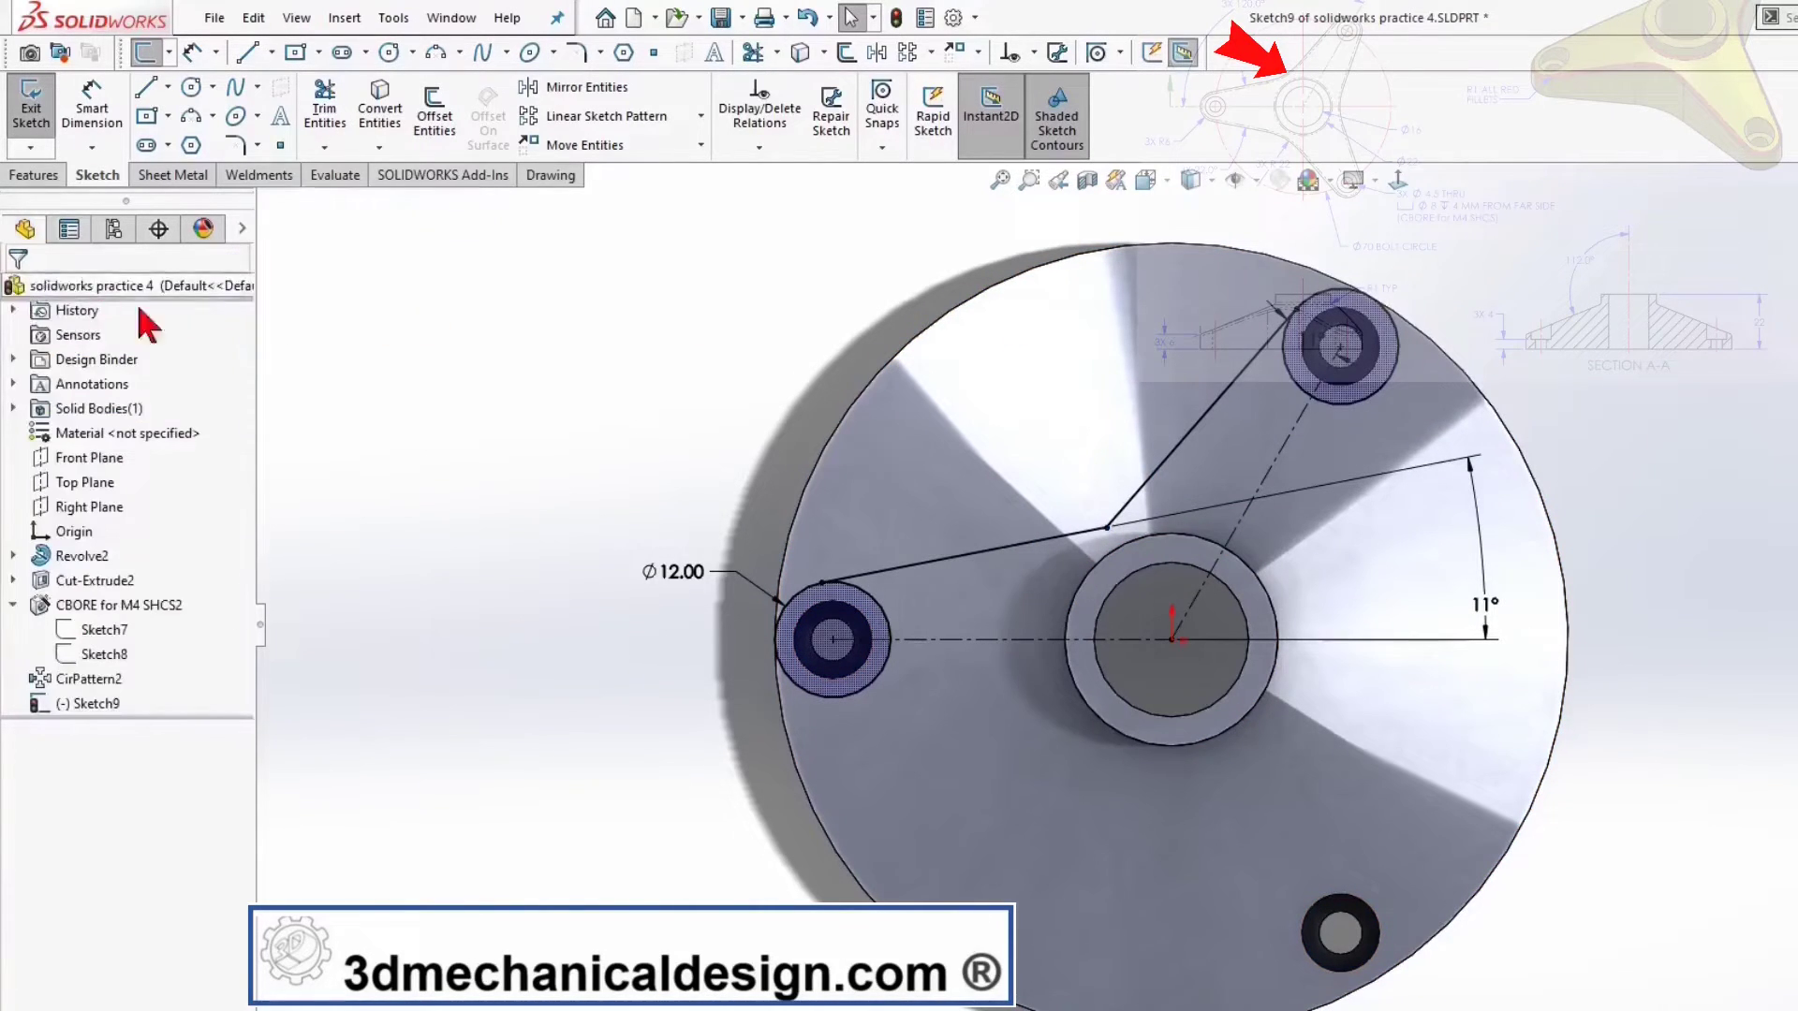
# - Round the corner between the two arm lines with a 22 mm sketch fillet
pyautogui.click(238, 148)
pyautogui.click(1111, 531)
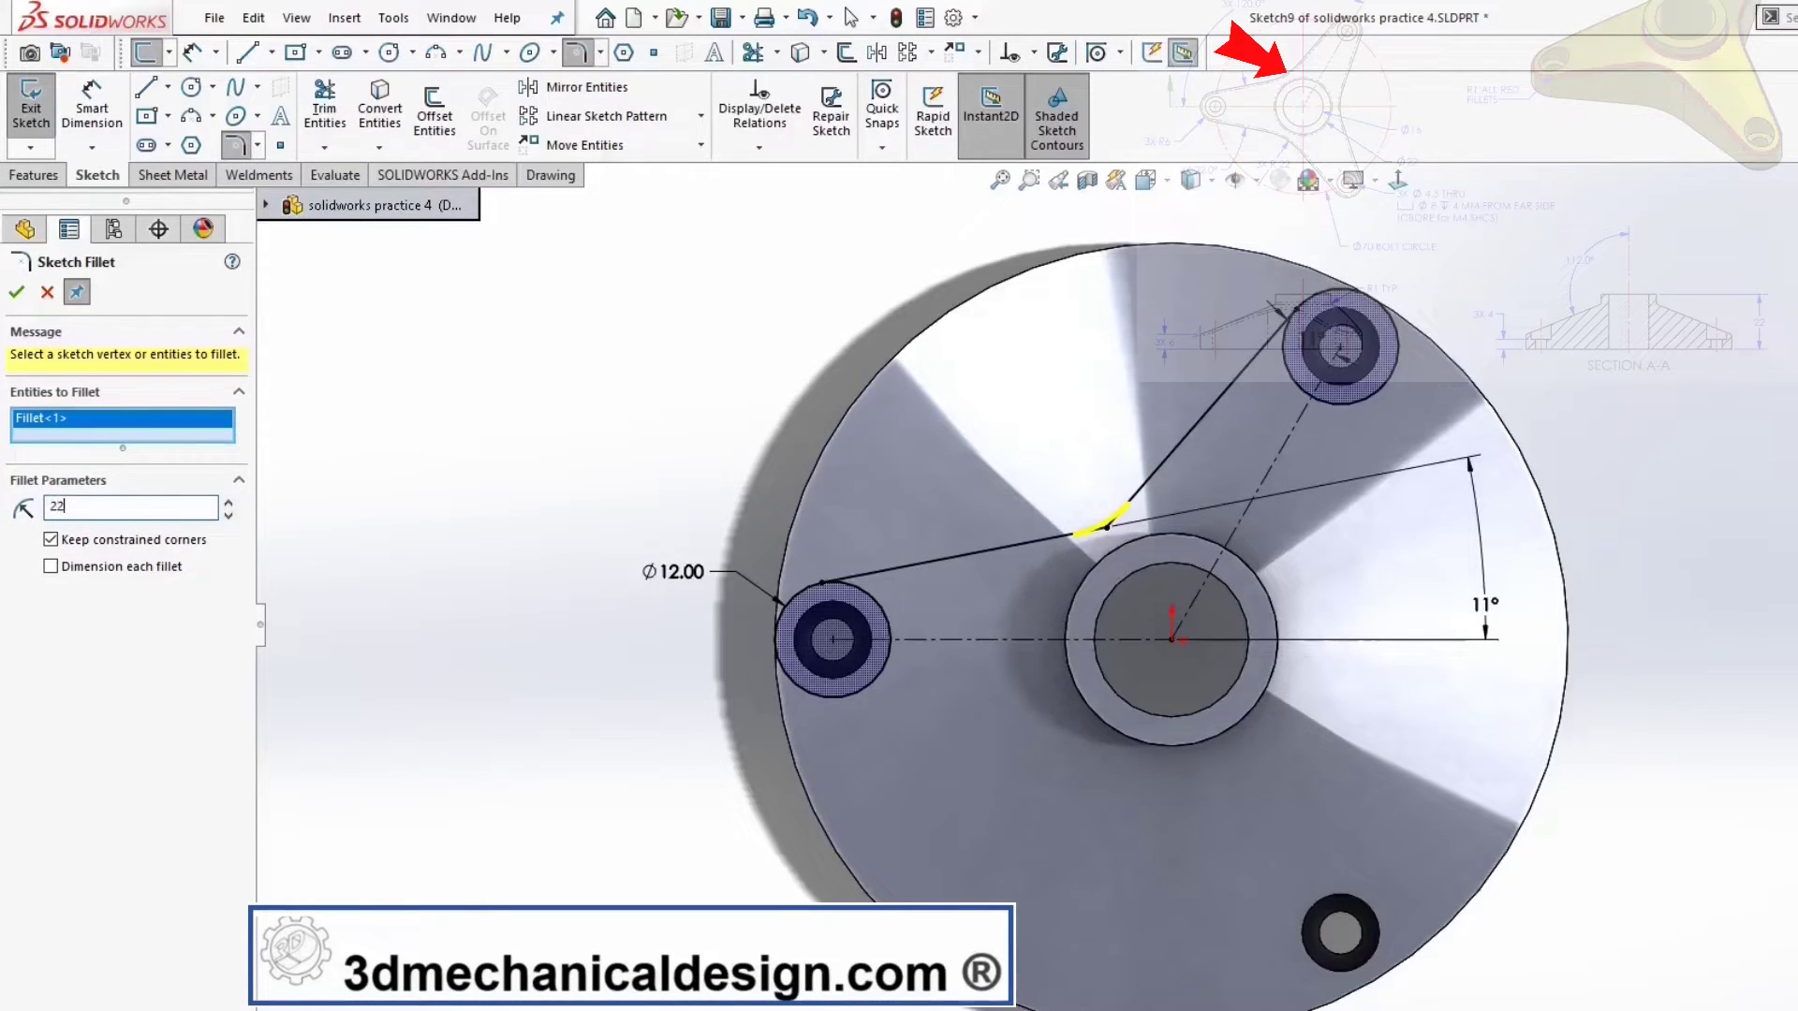
pyautogui.click(17, 292)
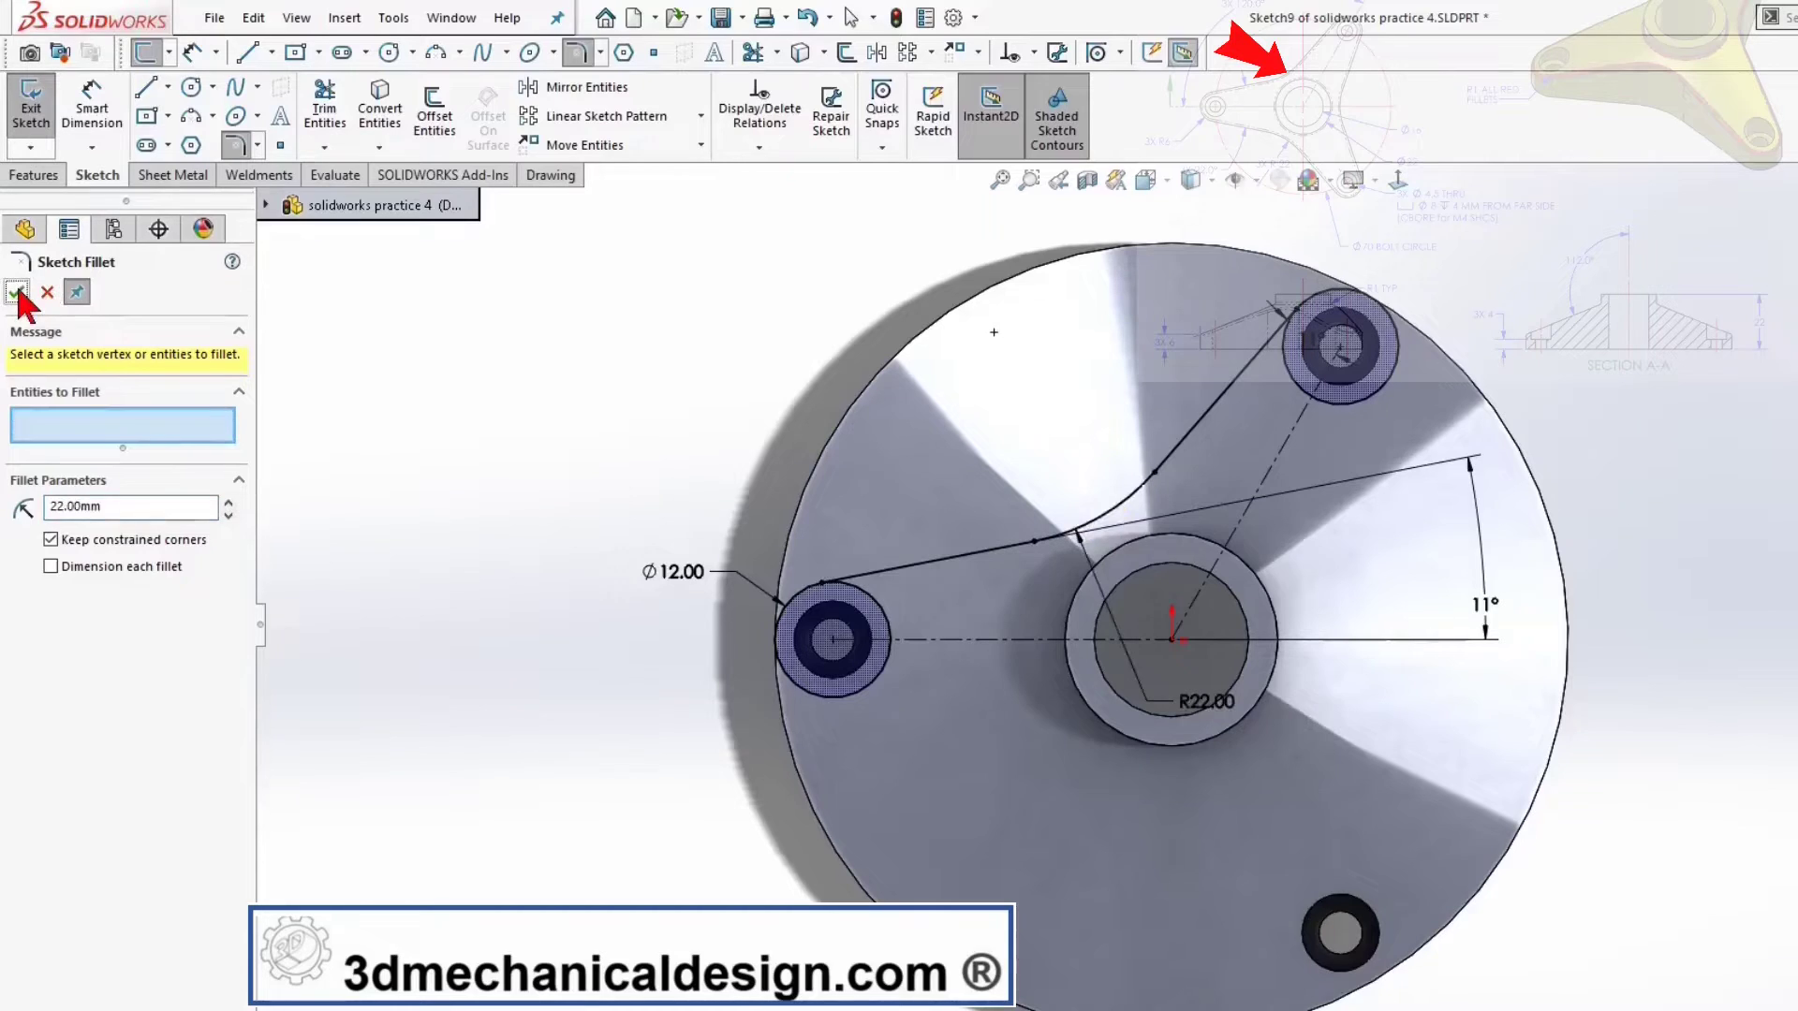
# - Draw a circle at the origin, coradial with the disc's outer edge
pyautogui.press('s')
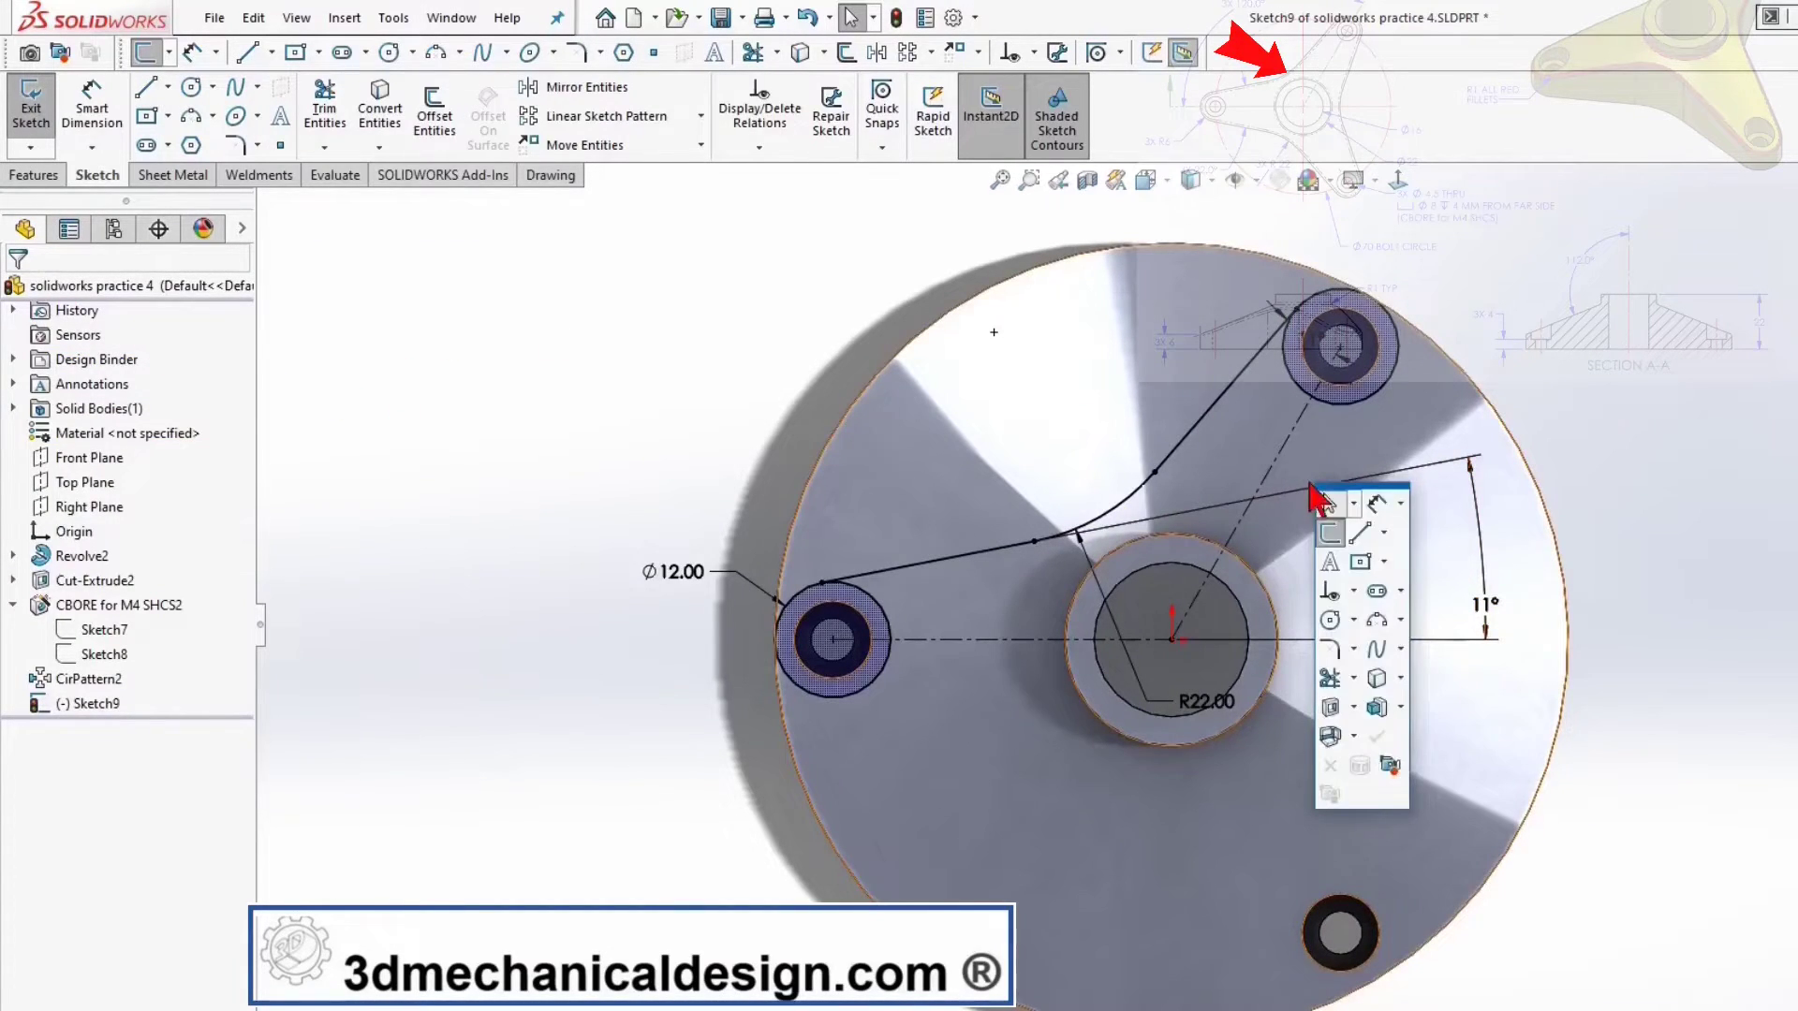
pyautogui.click(1335, 626)
pyautogui.click(1175, 640)
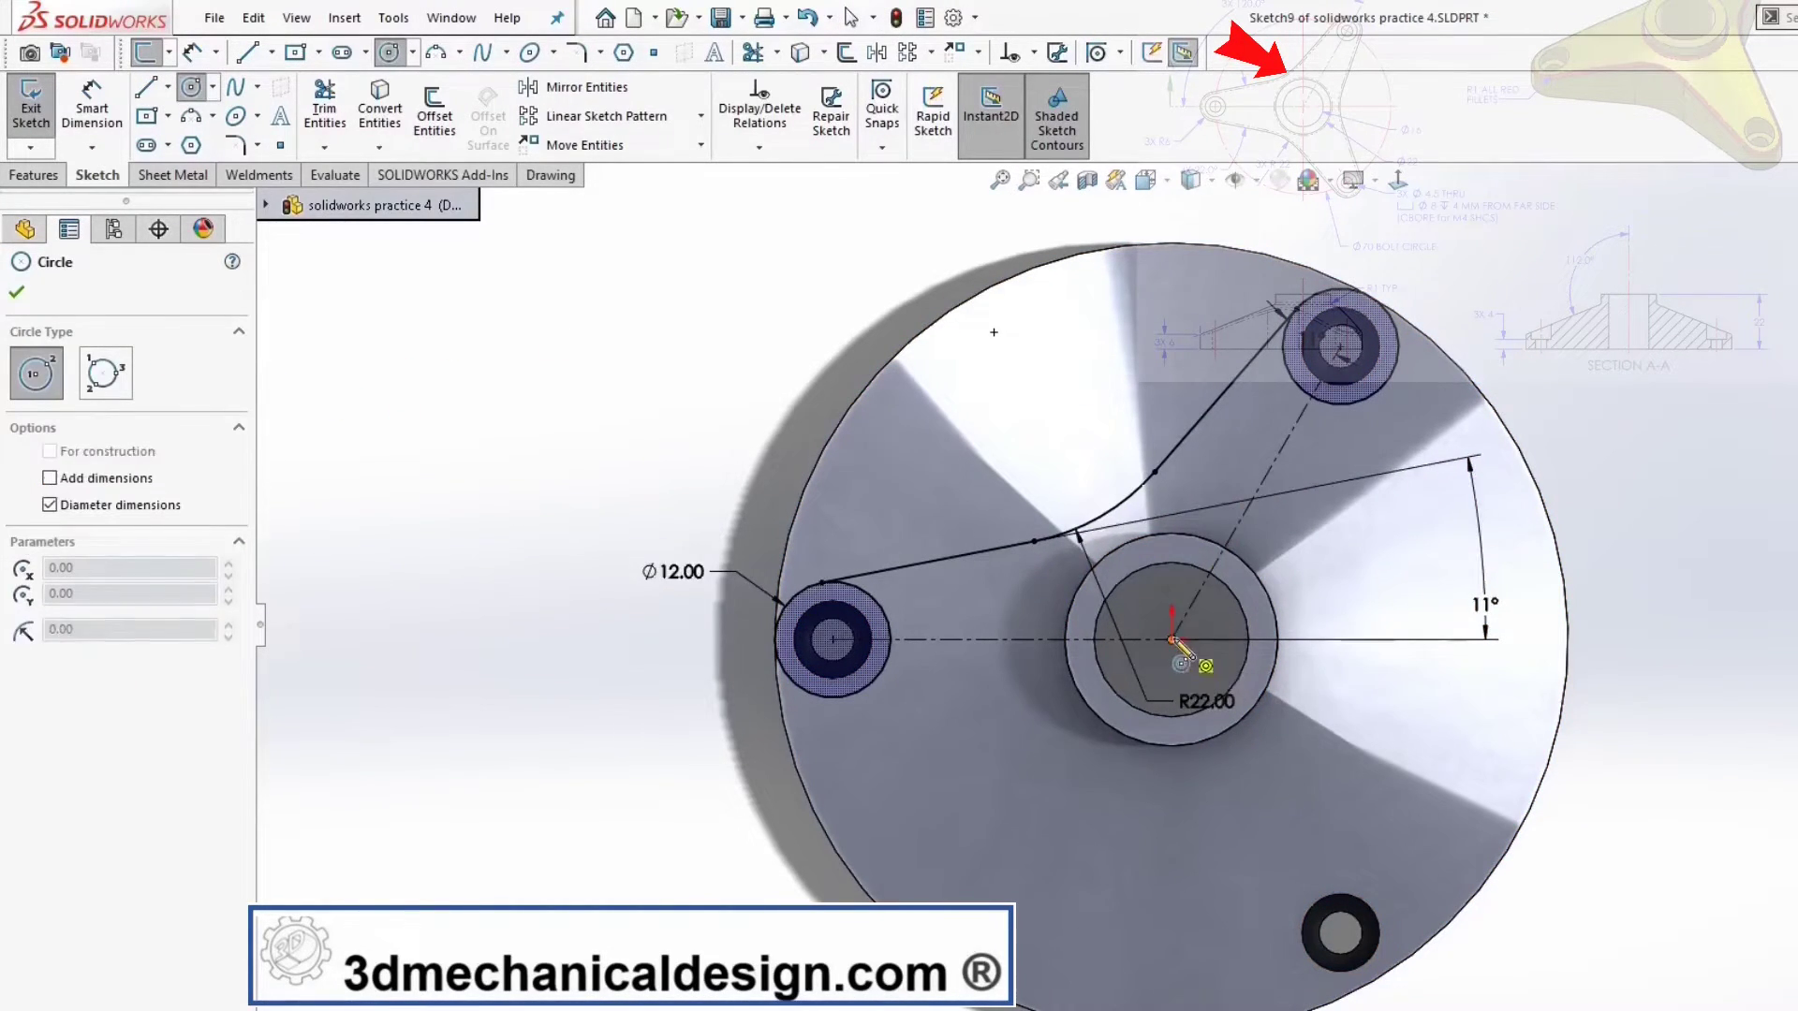
pyautogui.press('Escape')
pyautogui.click(914, 338)
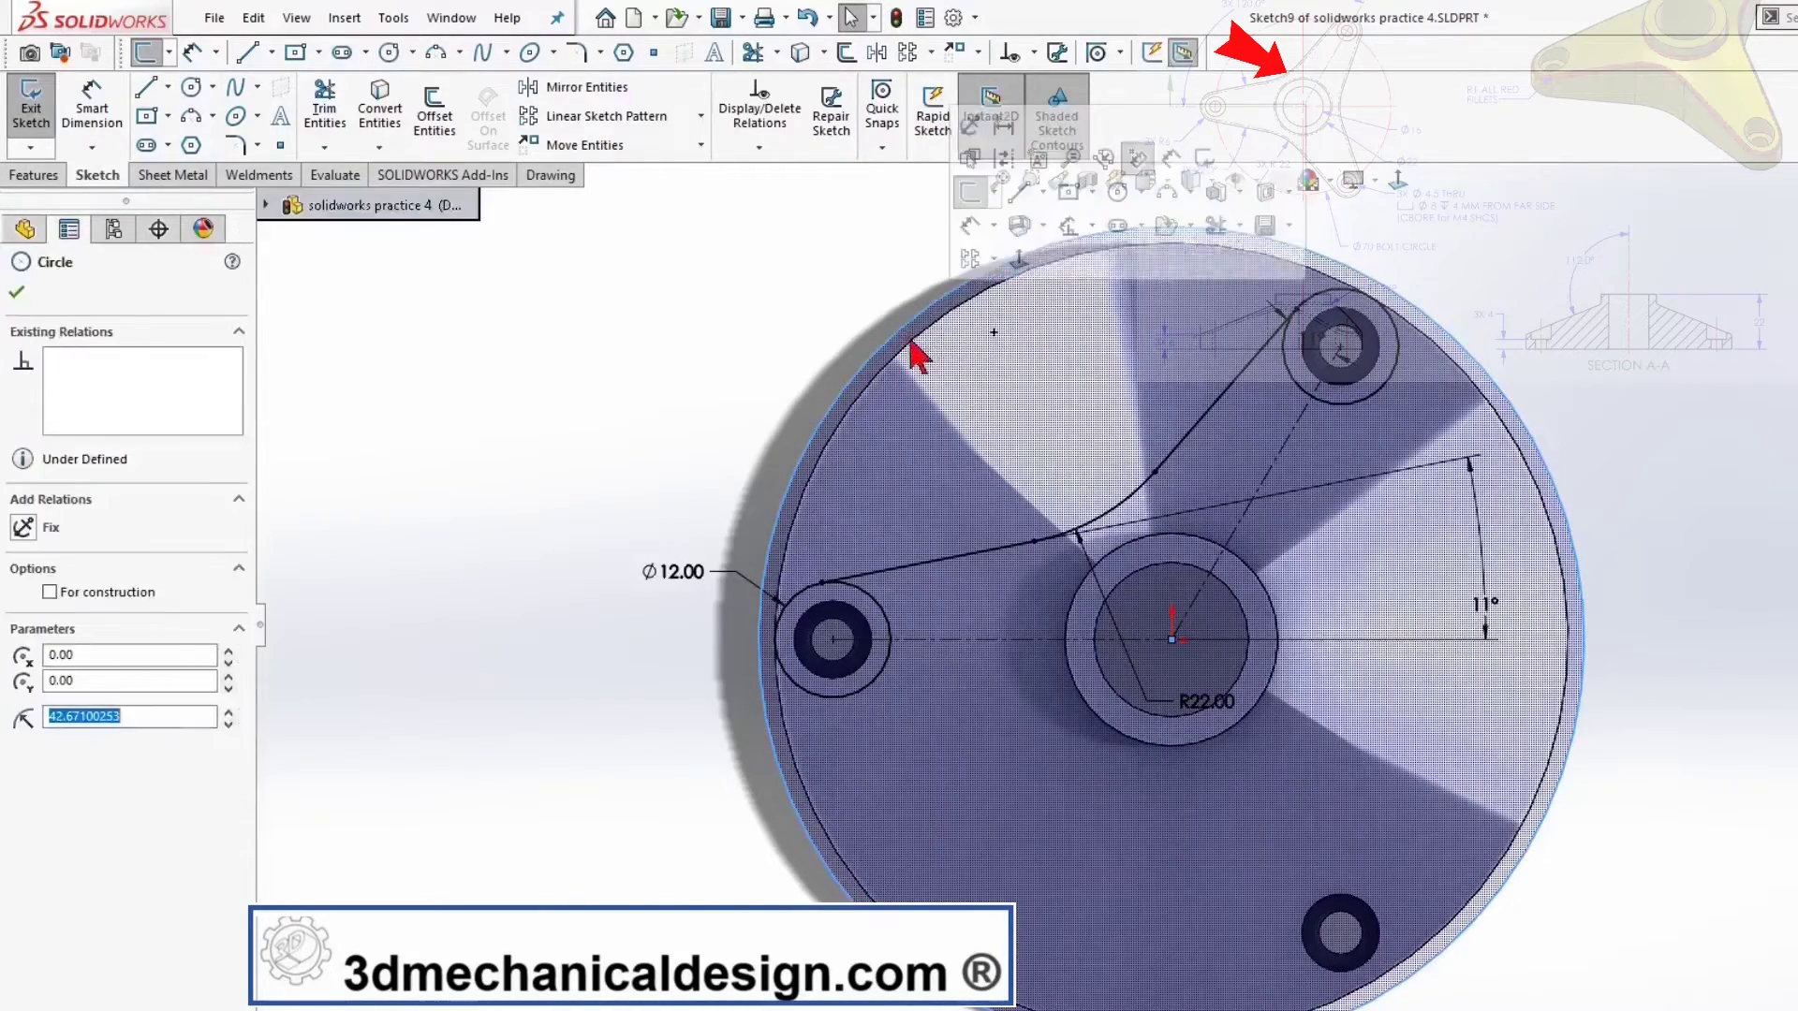
pyautogui.press('s')
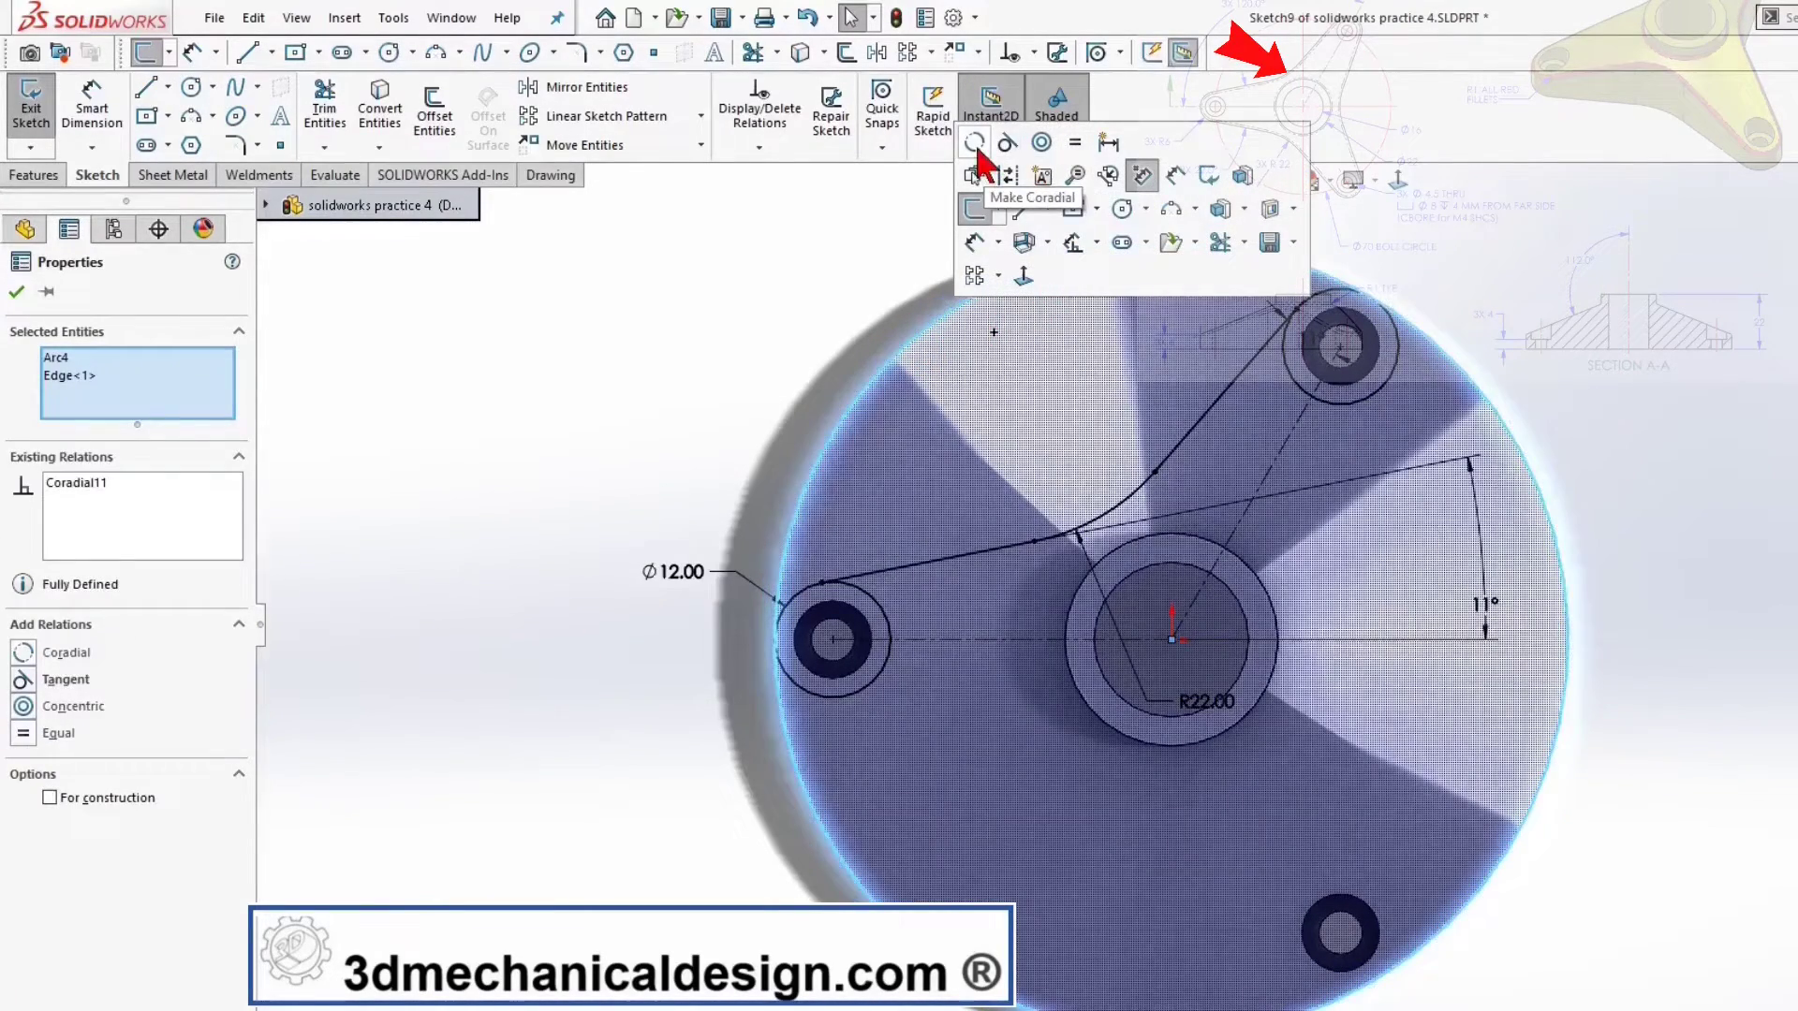
pyautogui.click(973, 144)
pyautogui.click(18, 293)
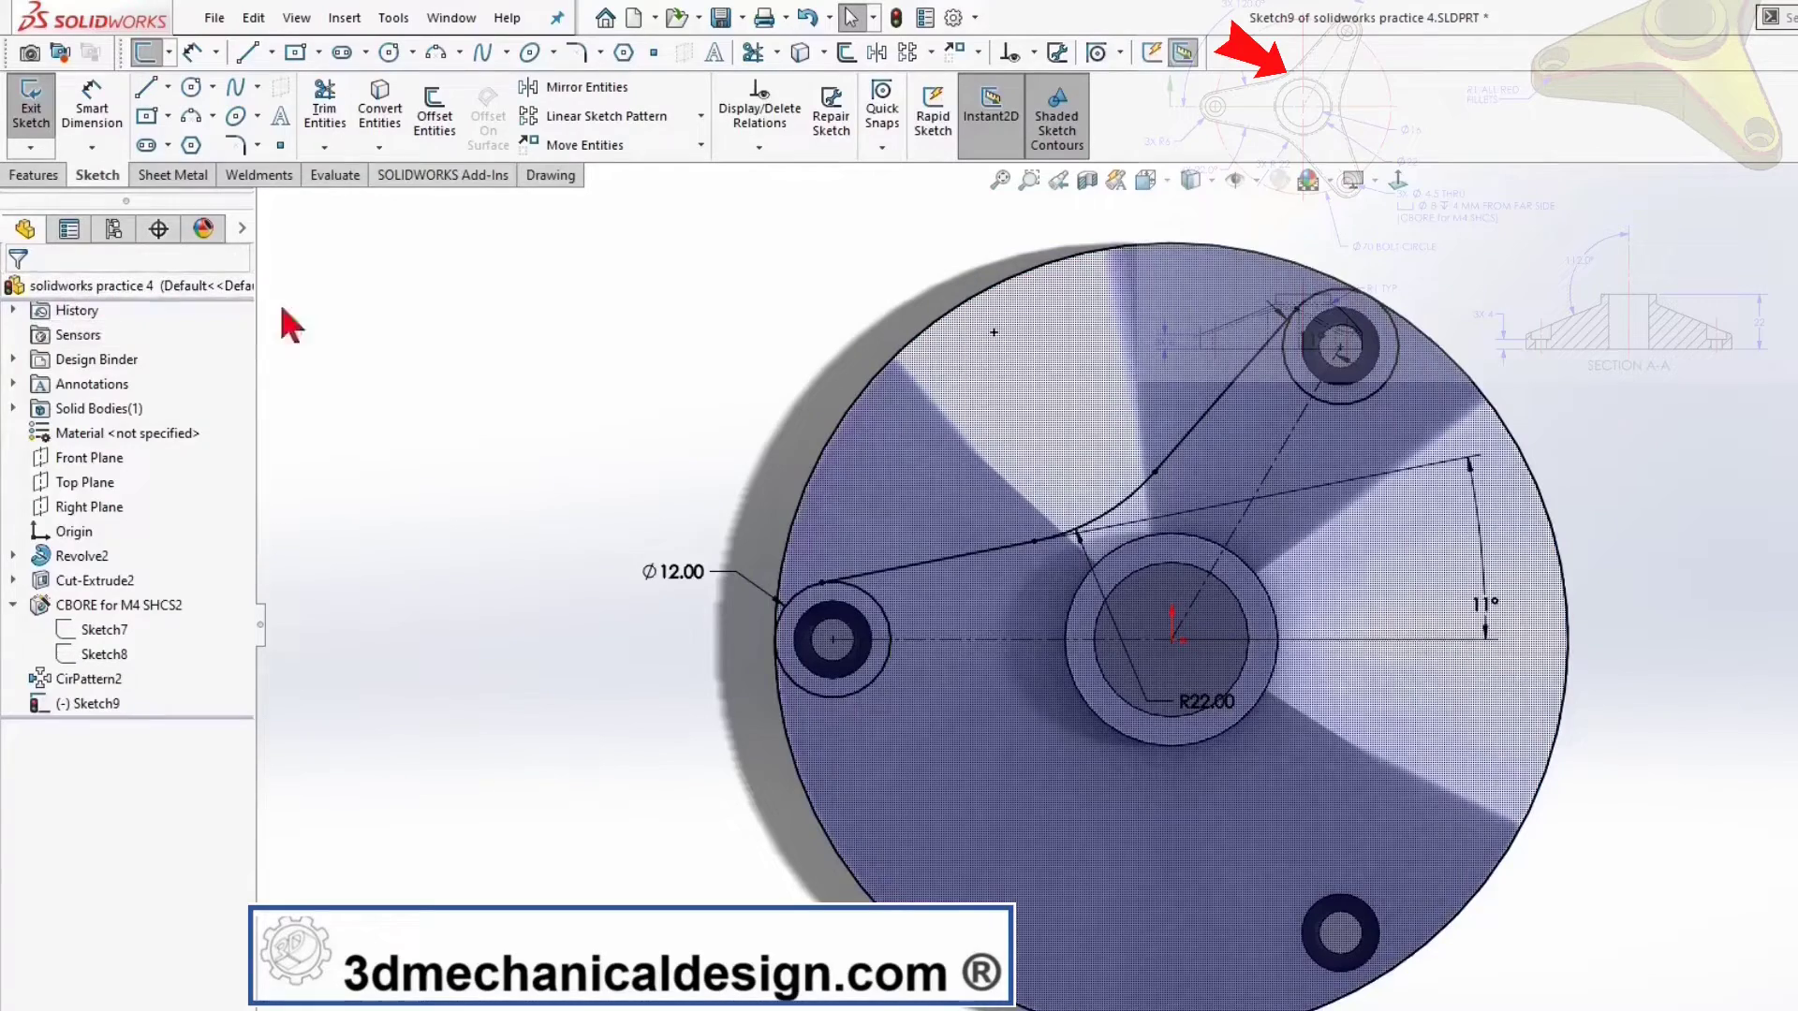
# - Trim away the circles around the left and top holes
pyautogui.click(324, 109)
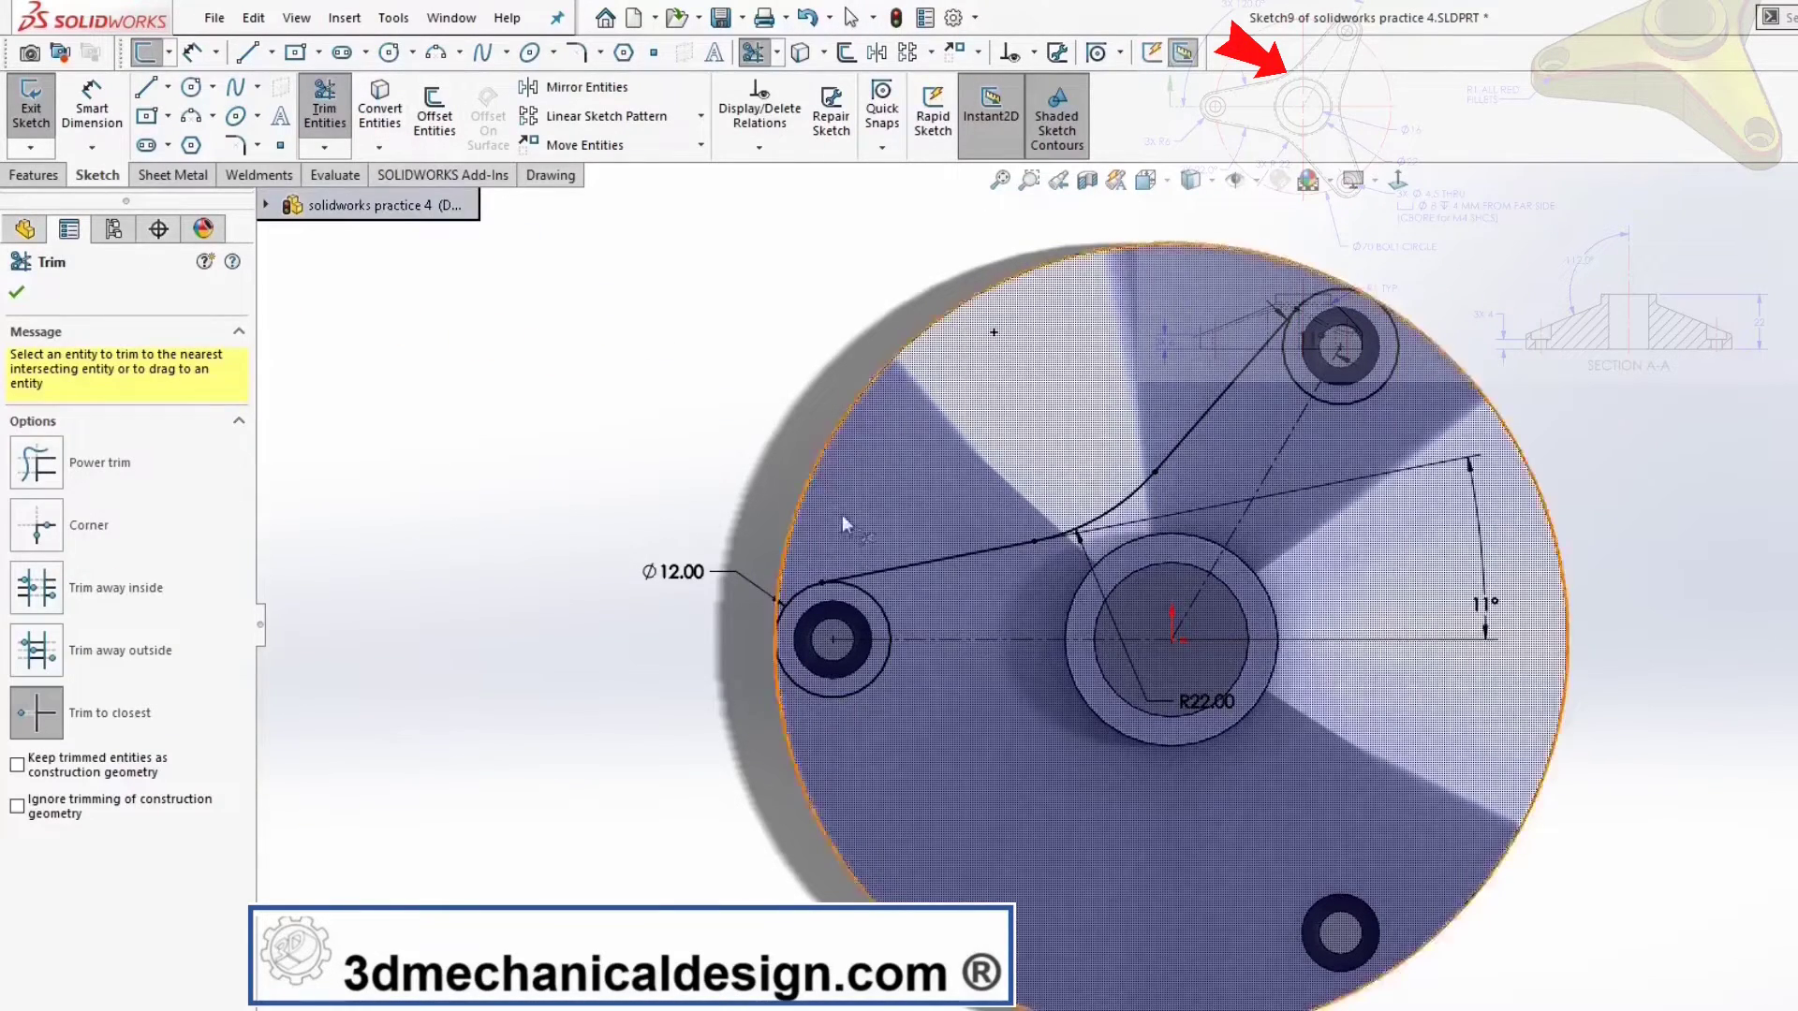
pyautogui.click(815, 694)
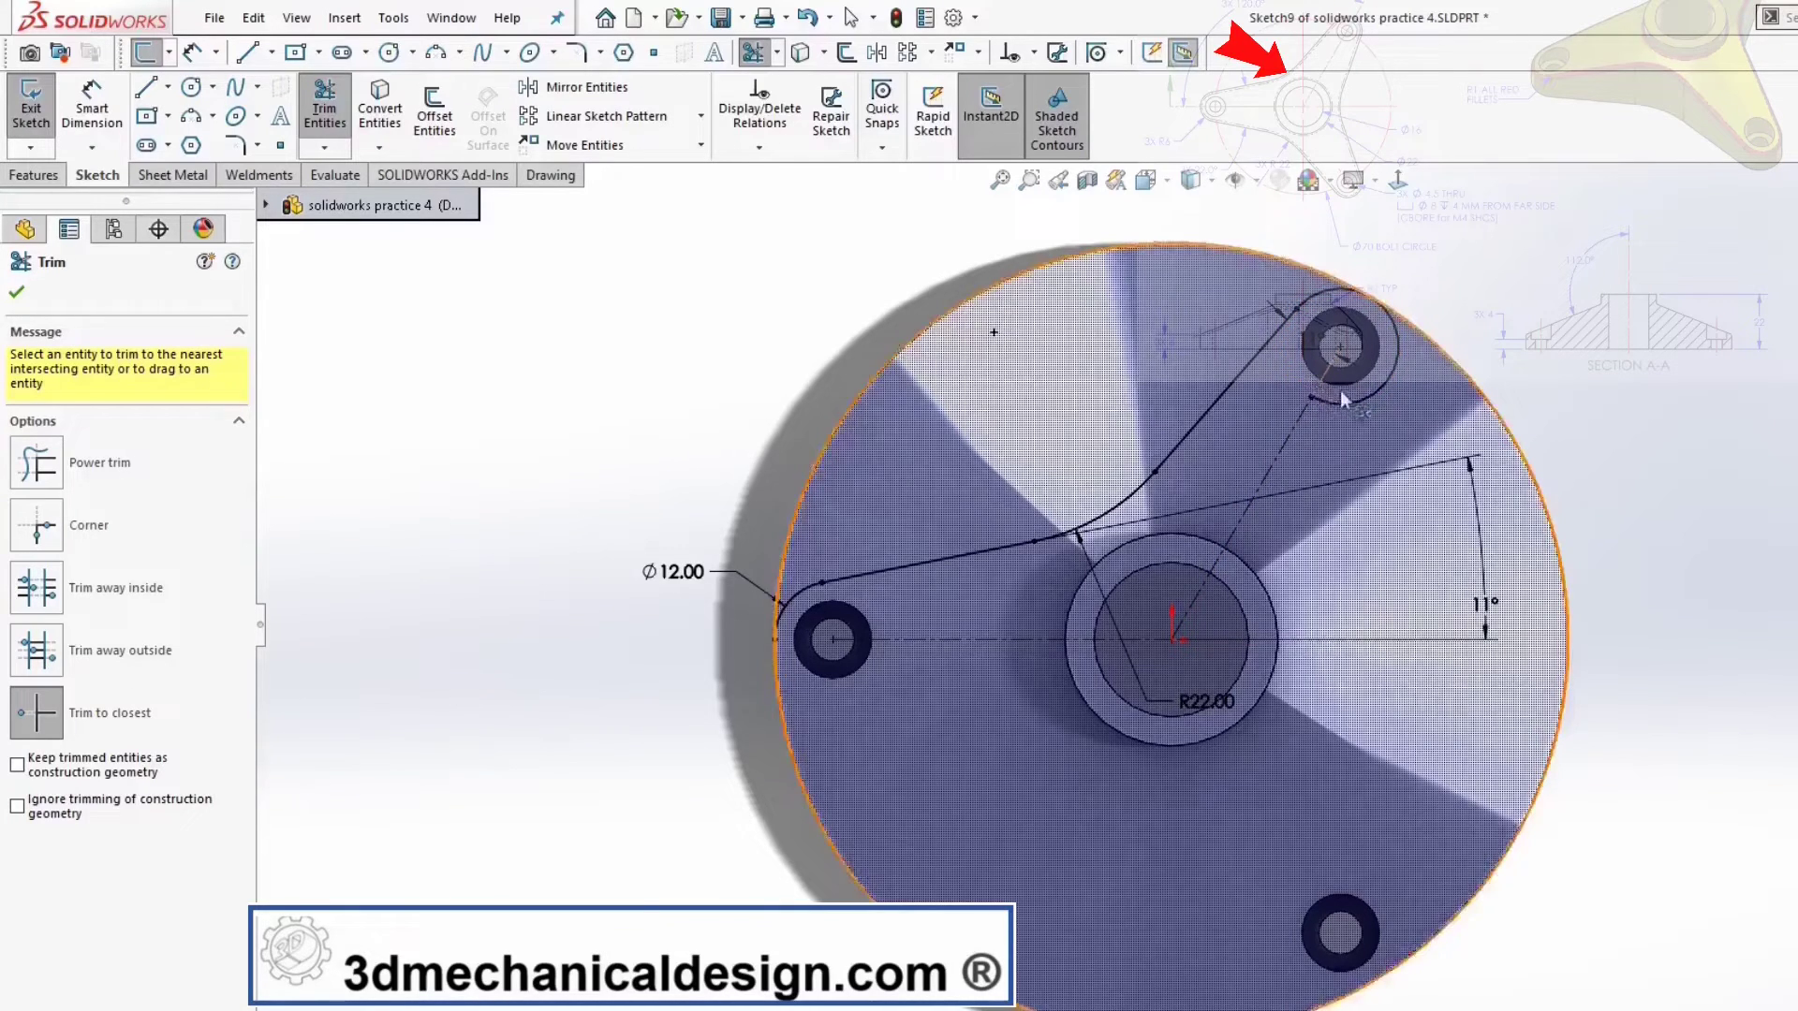
pyautogui.click(1366, 400)
# - Cut the sketch region through all as an extruded cut
pyautogui.press('s')
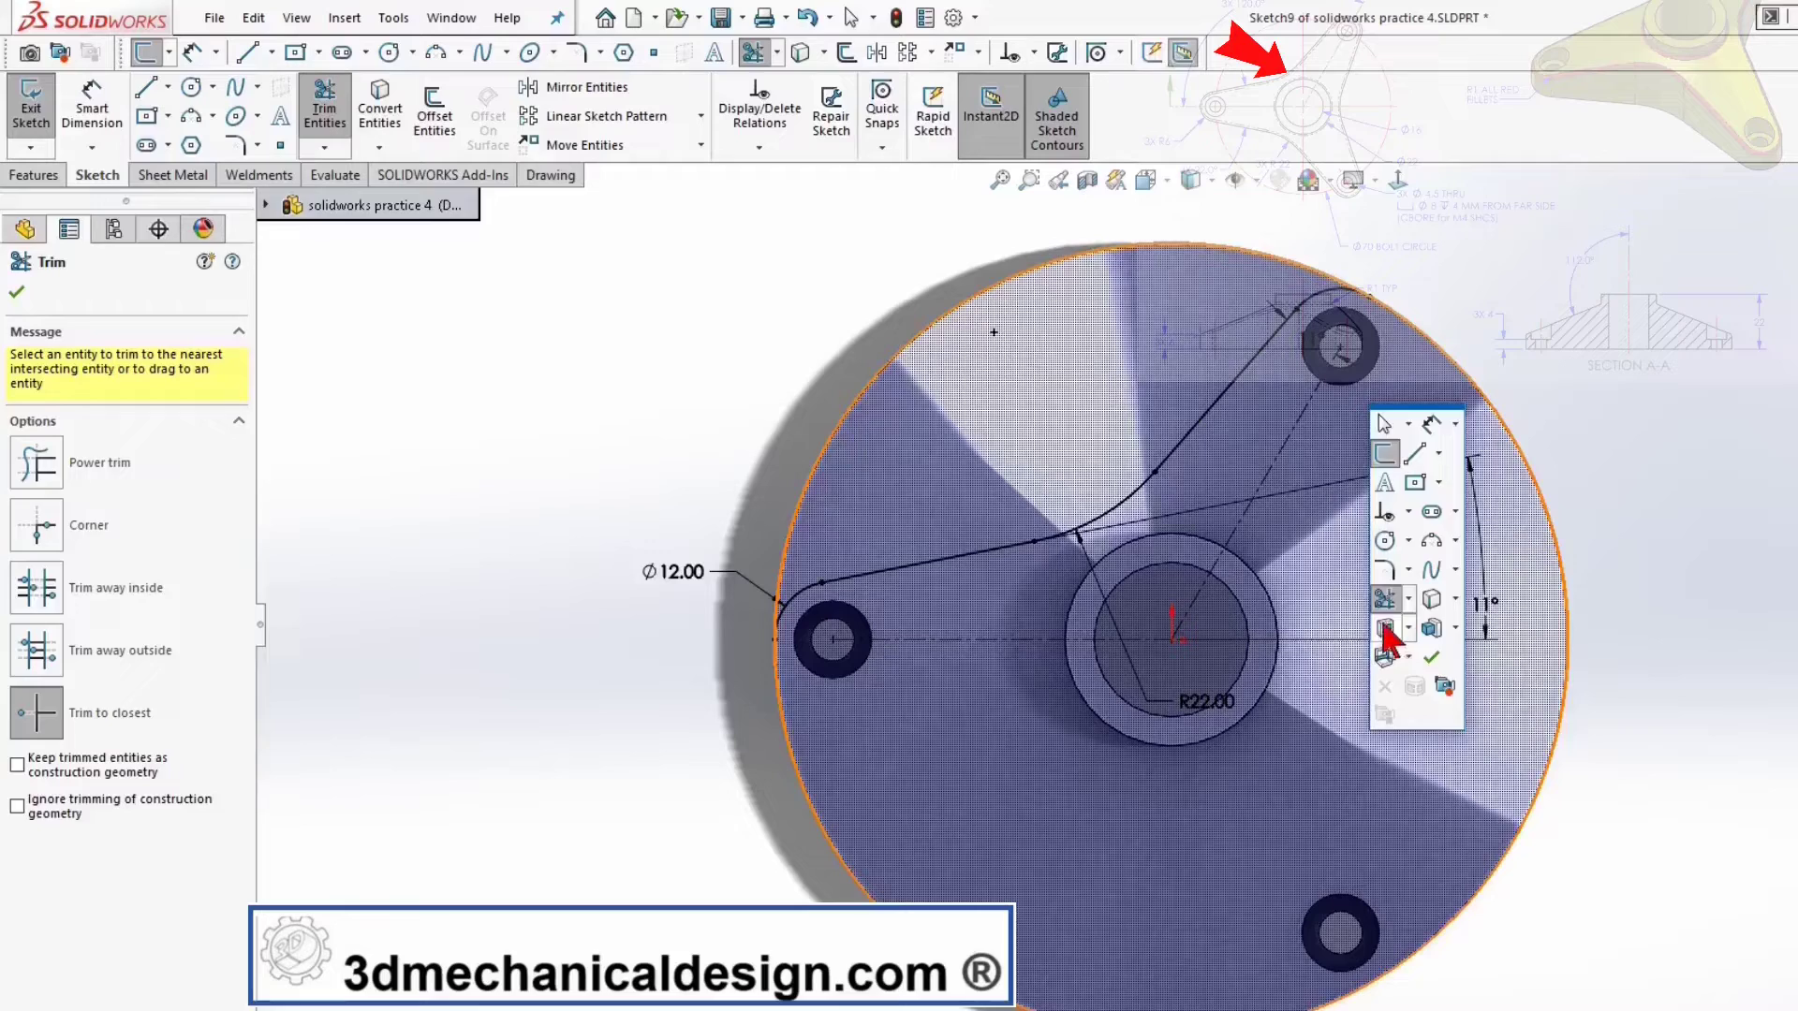
pyautogui.click(1385, 630)
pyautogui.click(1067, 457)
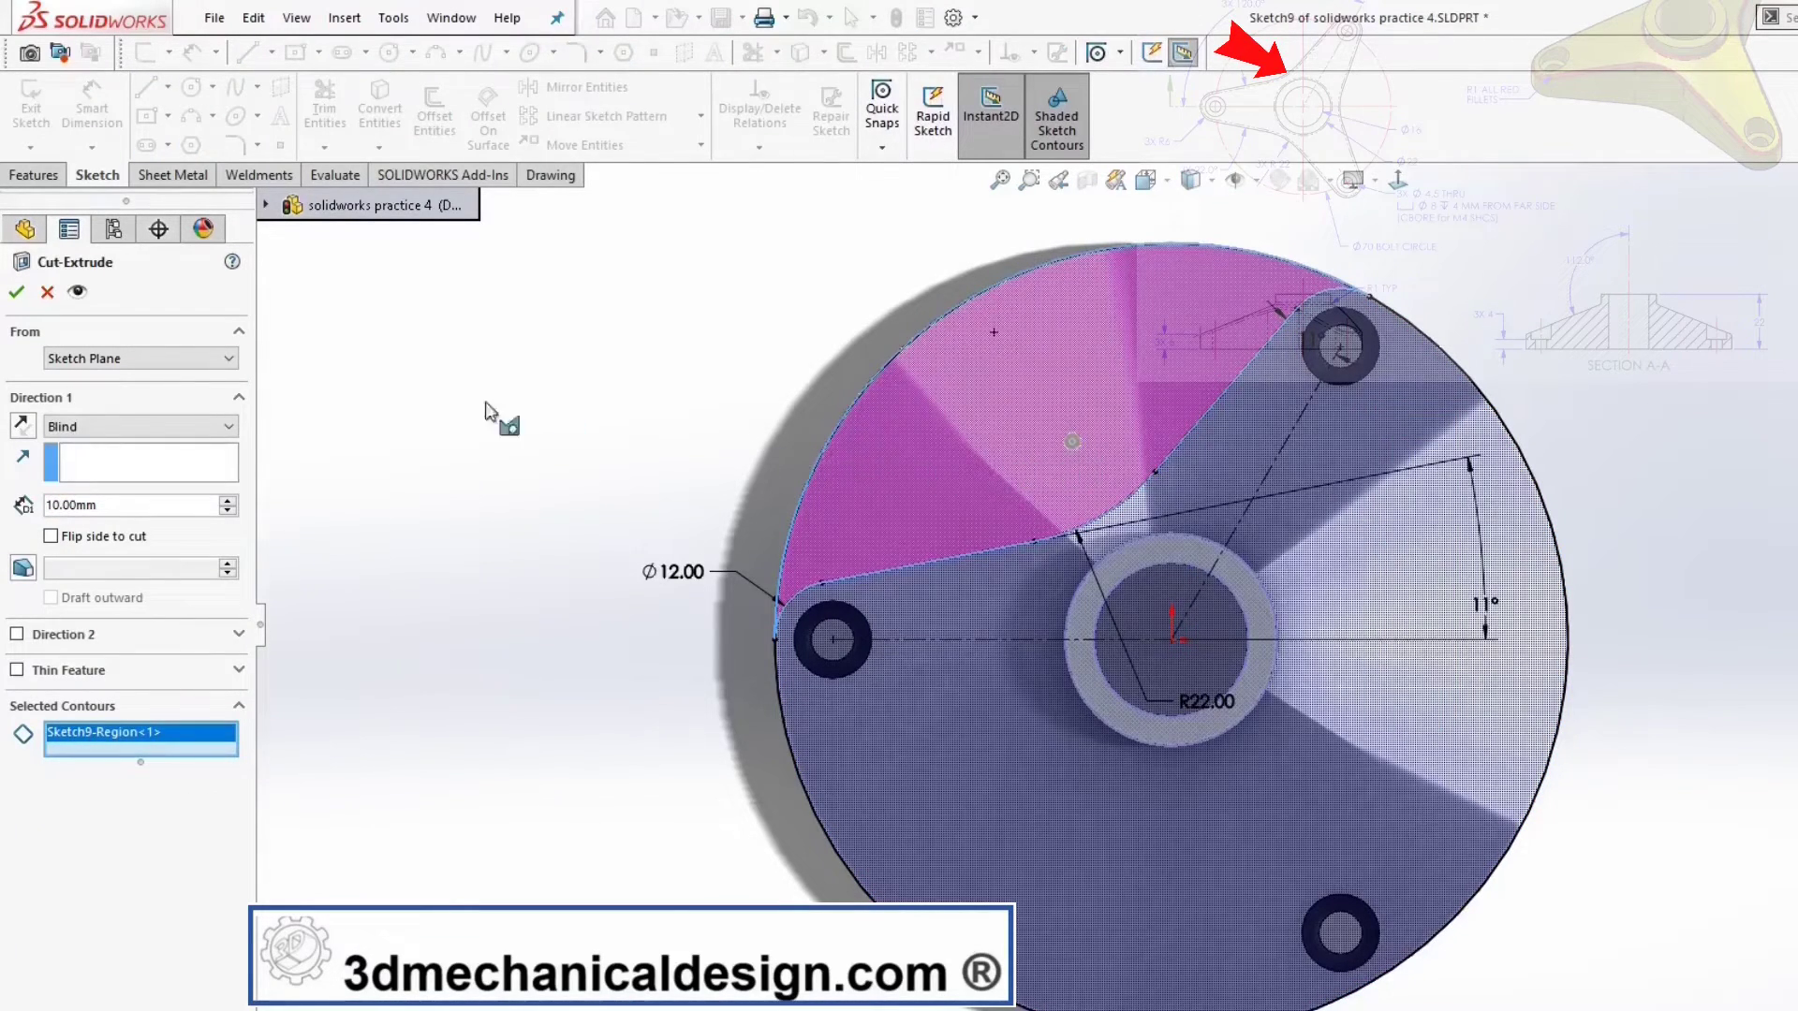
pyautogui.click(187, 427)
pyautogui.click(84, 448)
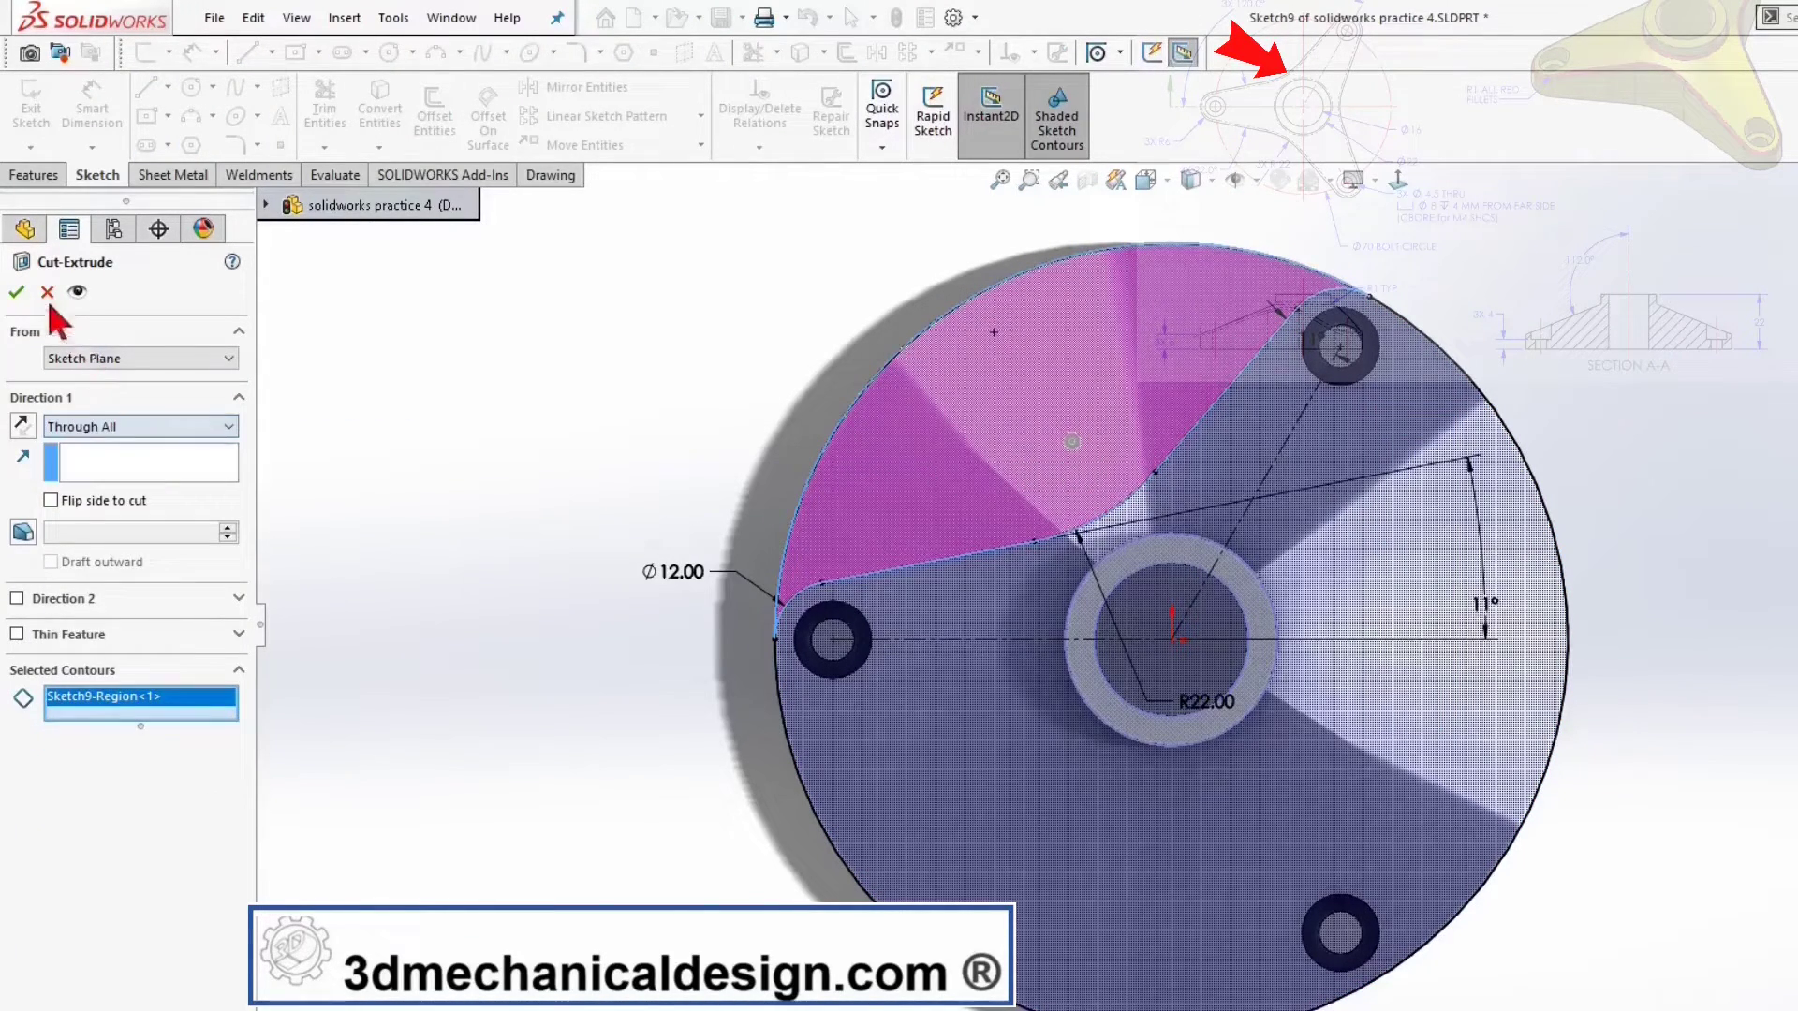
pyautogui.click(20, 291)
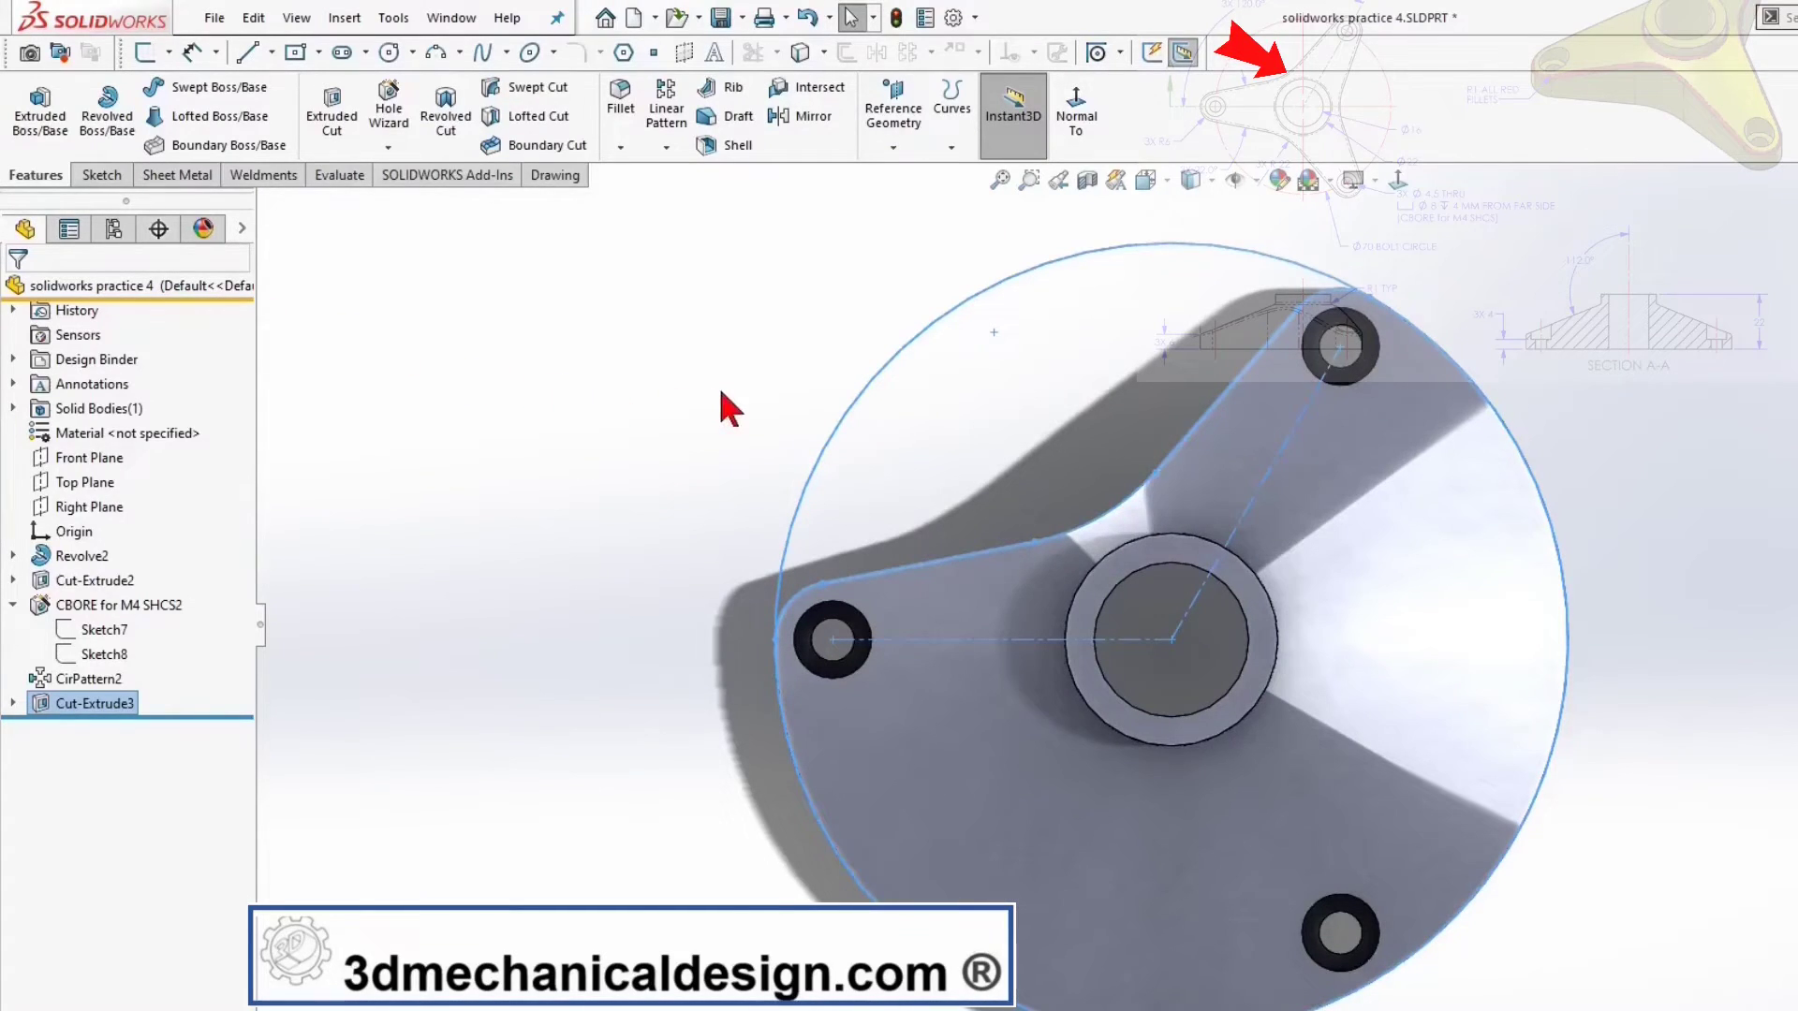
# - Circular-pattern the curved cut into 3 instances over 360° about the hub edge
pyautogui.click(664, 152)
pyautogui.click(688, 199)
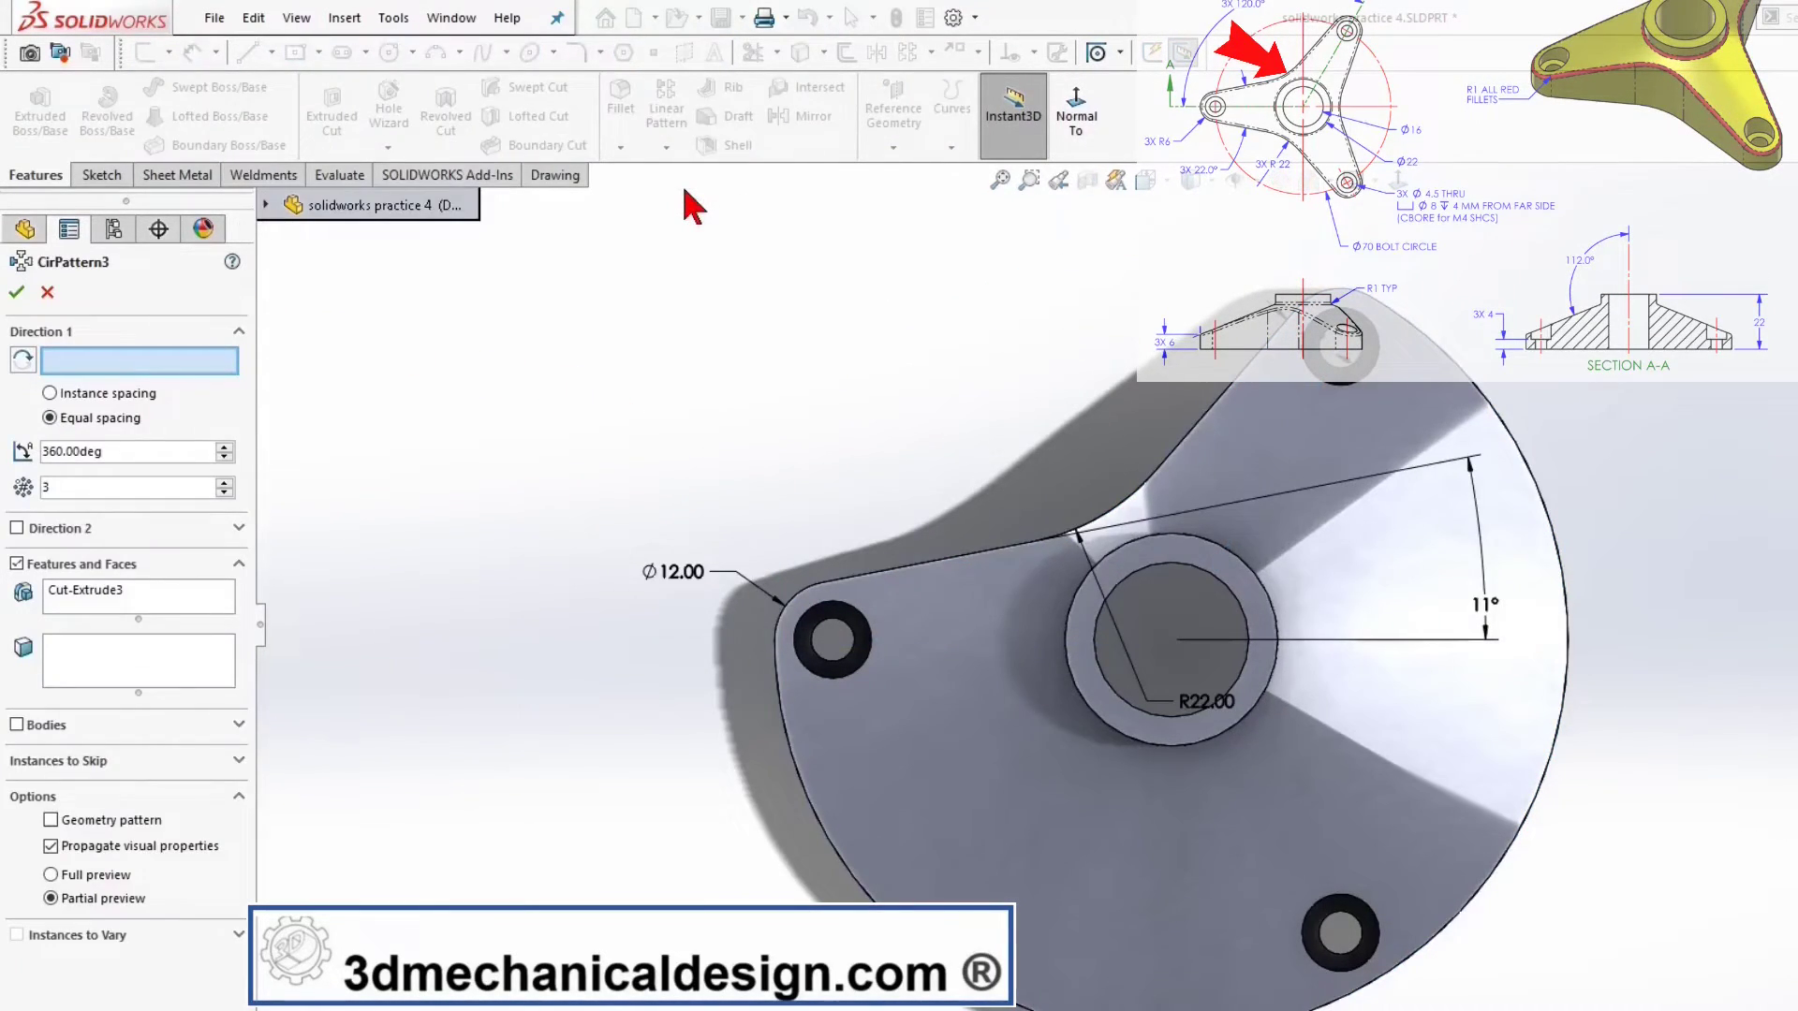
pyautogui.click(1172, 559)
pyautogui.click(17, 295)
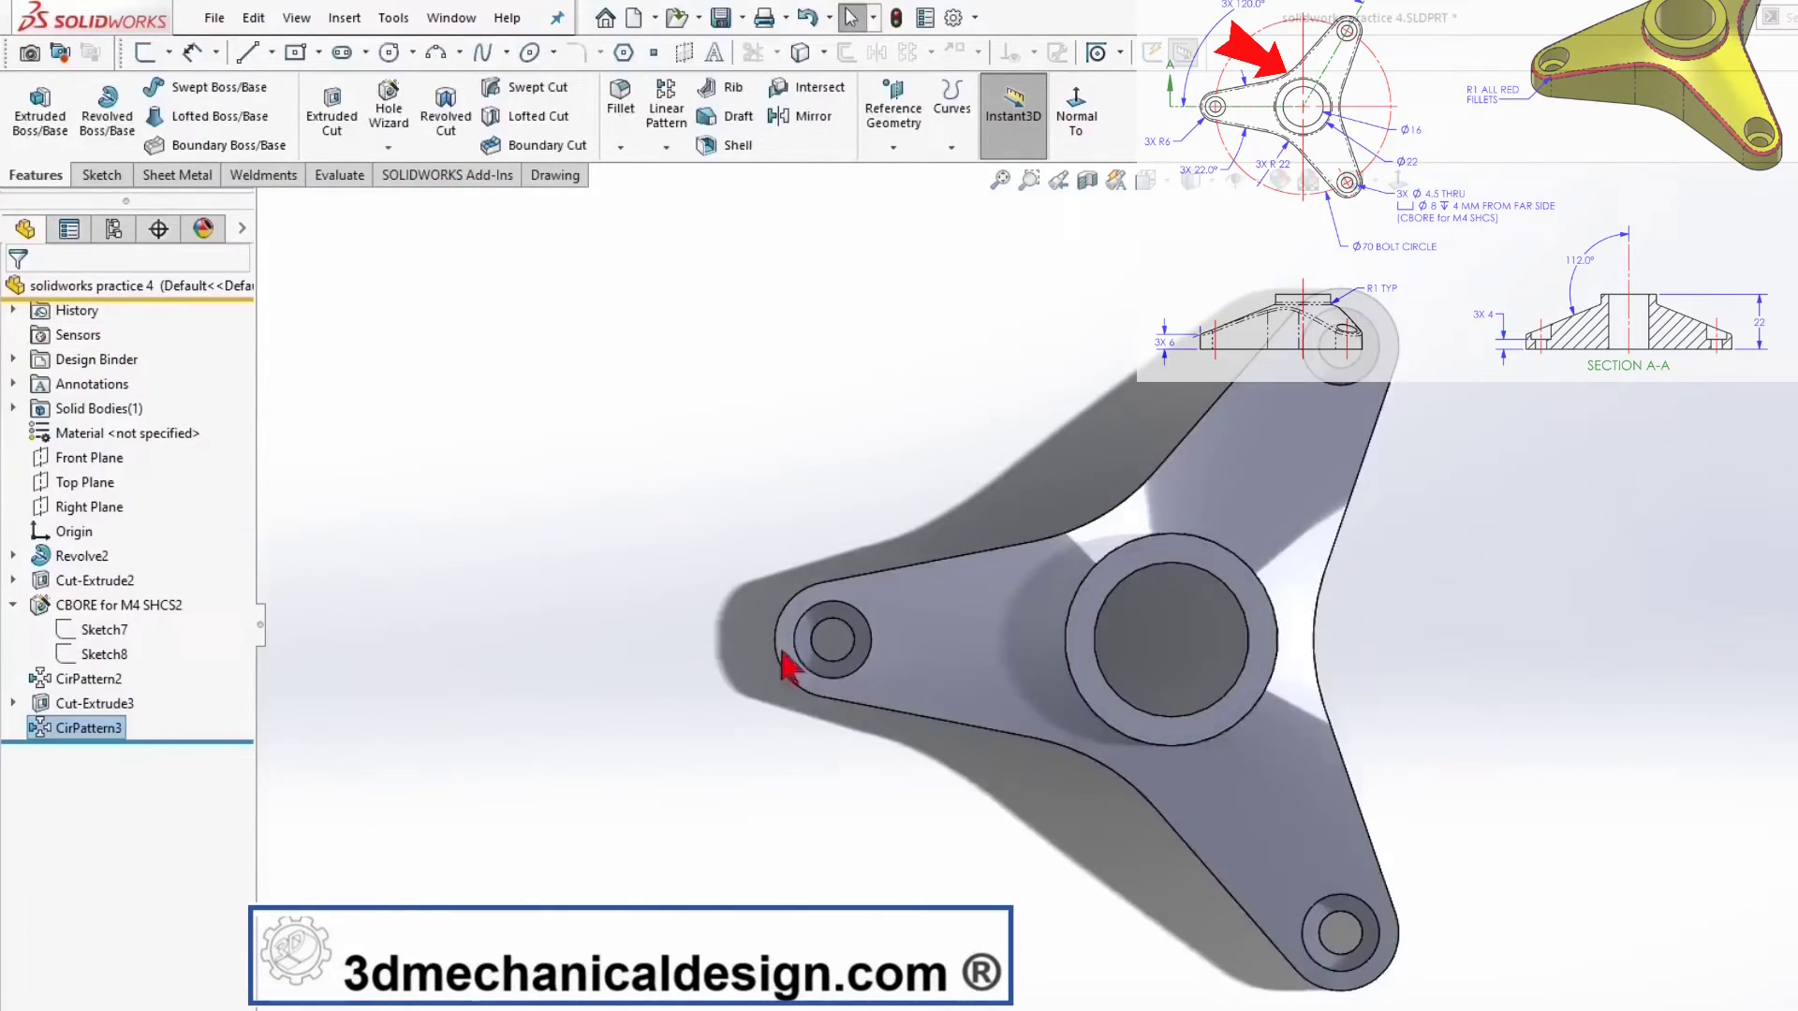
pyautogui.moveTo(790, 670)
pyautogui.mouseDown(button='middle')
pyautogui.moveTo(1163, 662)
pyautogui.moveTo(1145, 764)
pyautogui.mouseUp(button='middle')
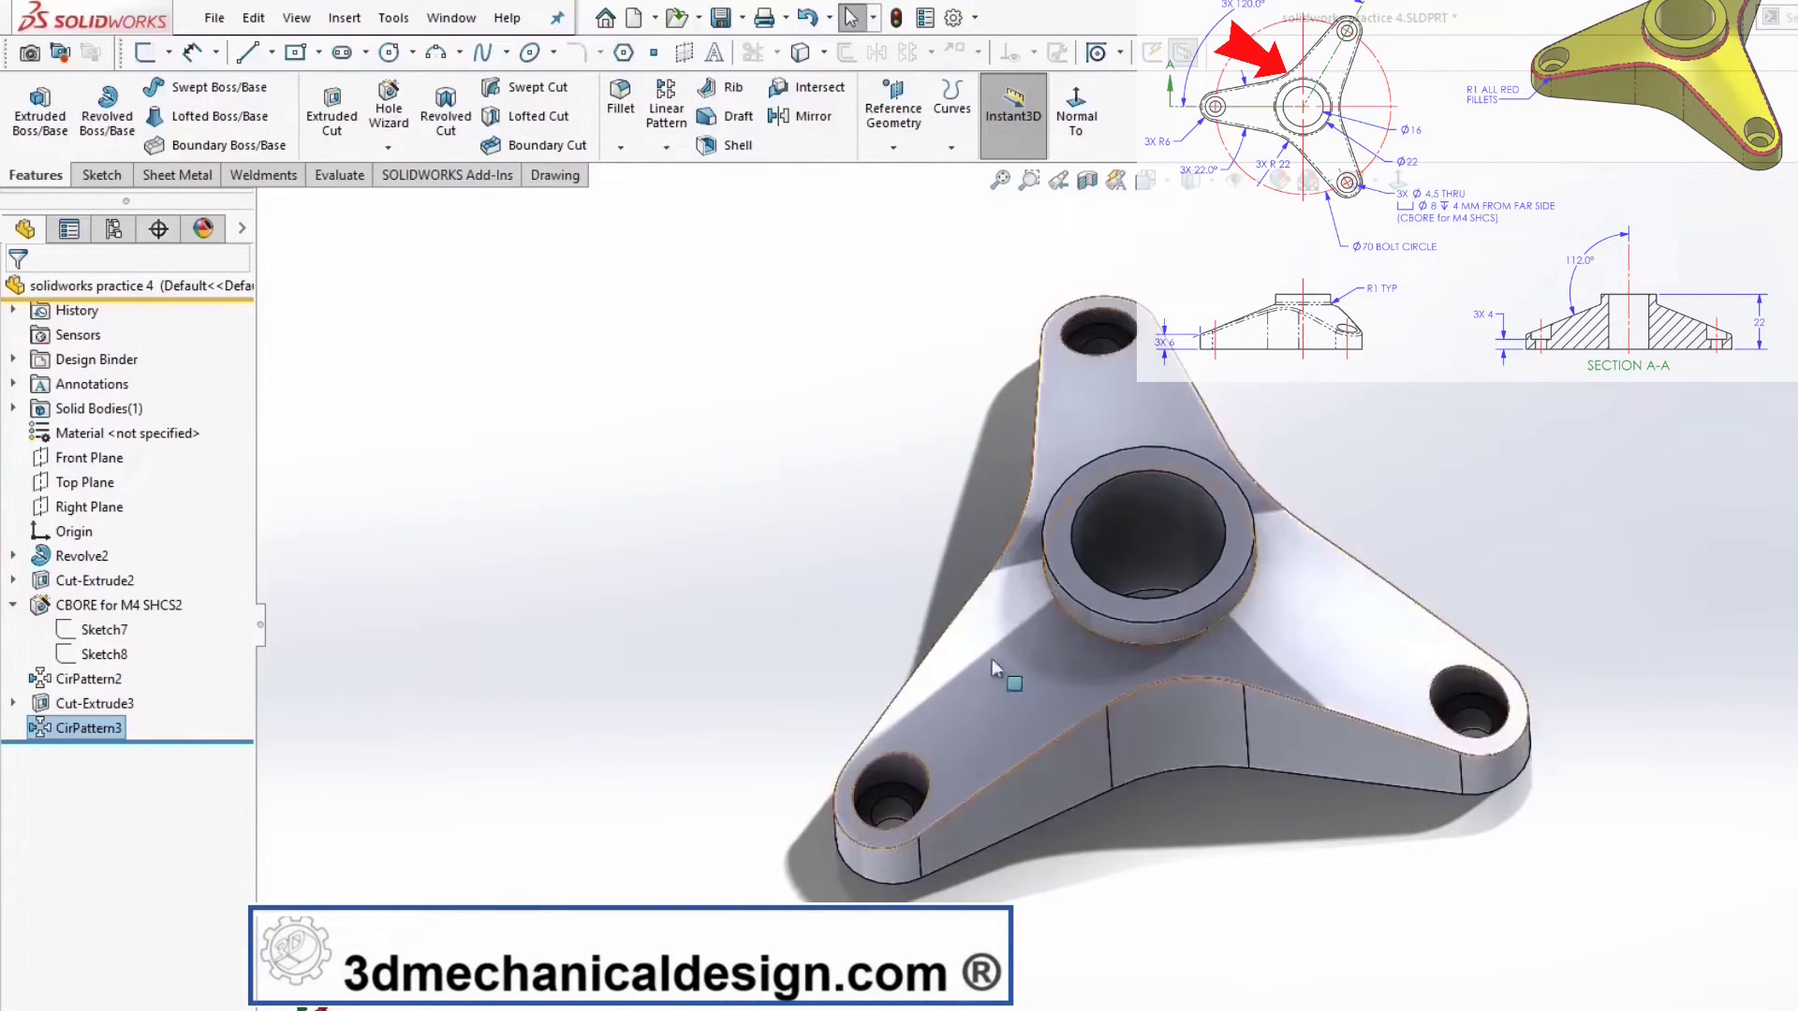
pyautogui.press('s')
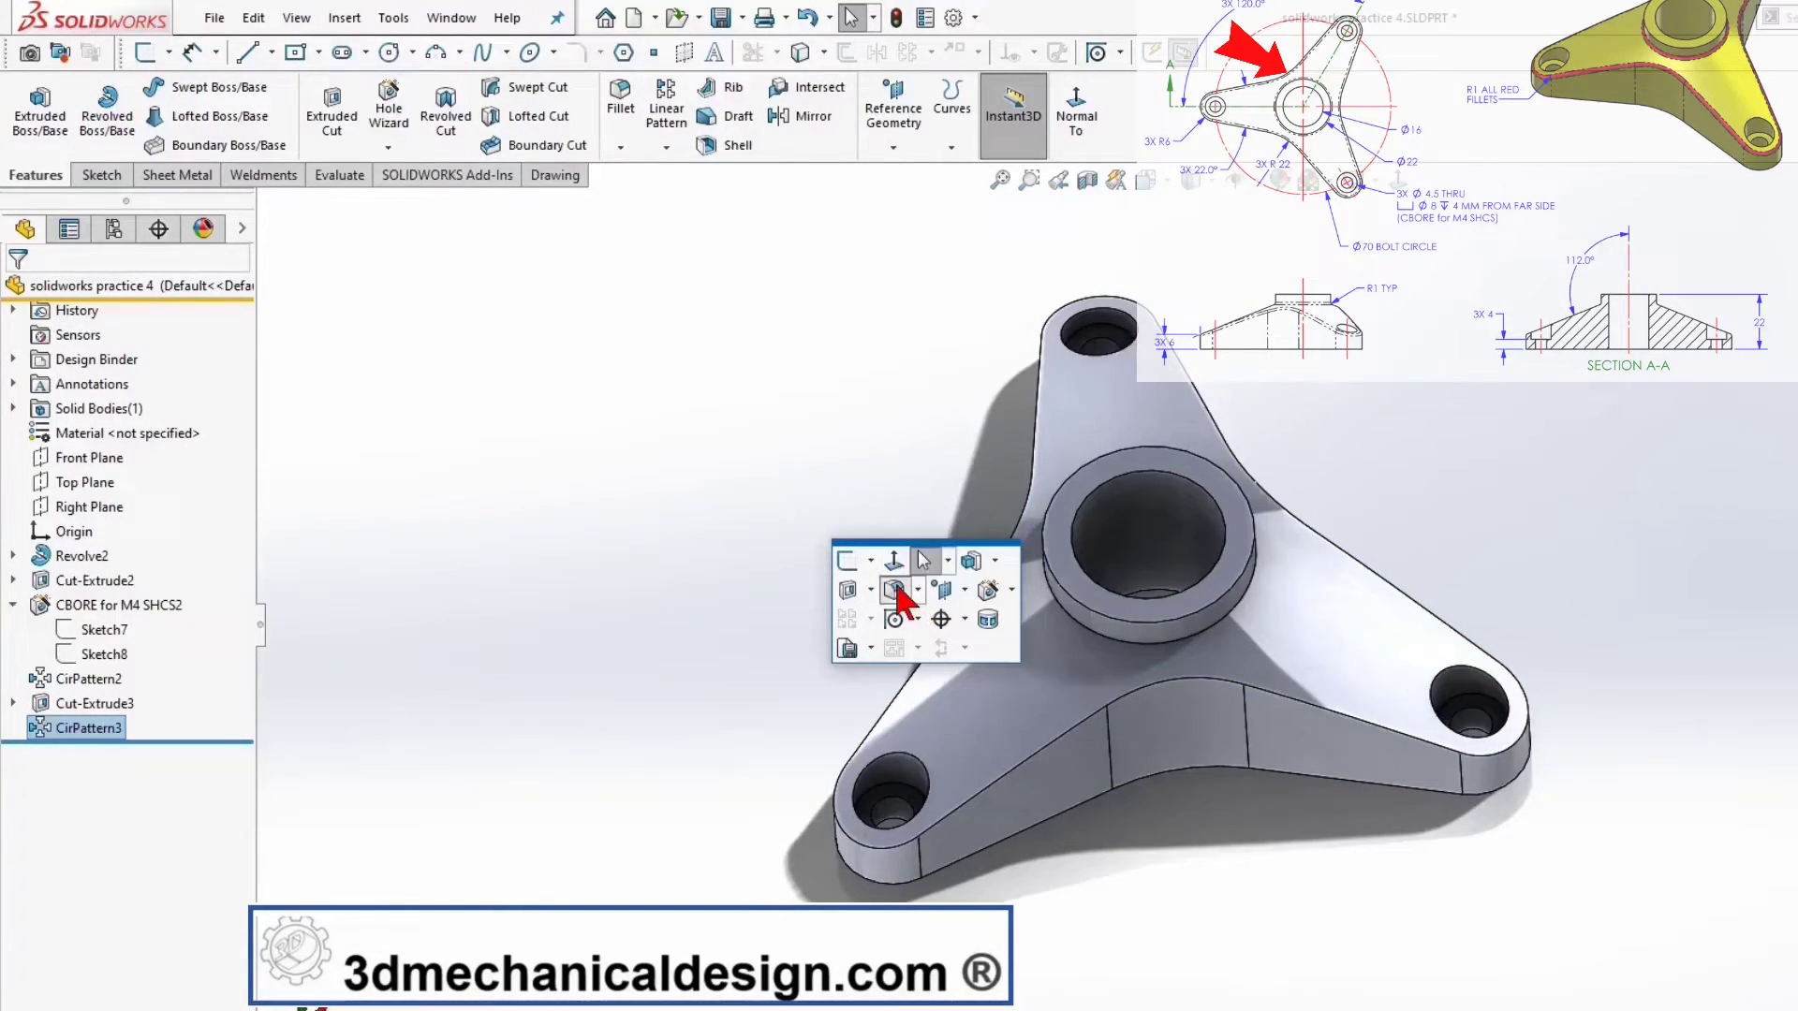
# - Round the outer top edge chain and the boss edge with a 1 mm fillet
pyautogui.click(898, 587)
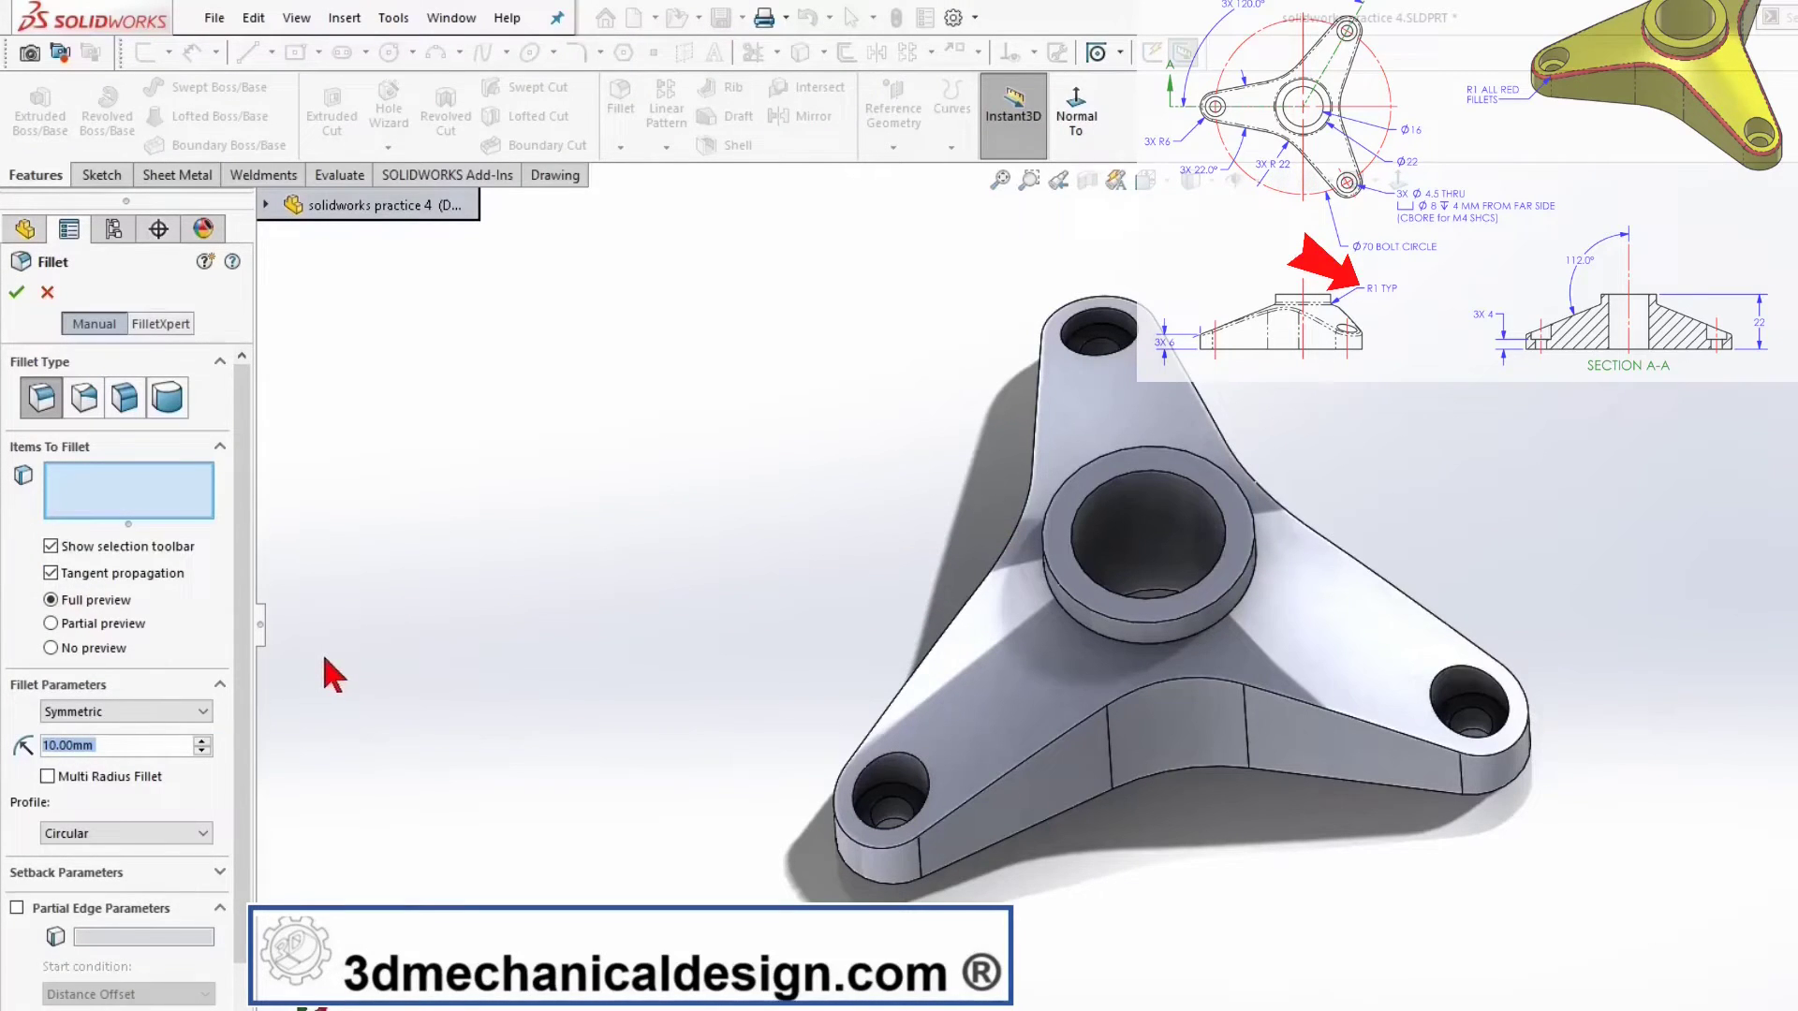
pyautogui.write('1')
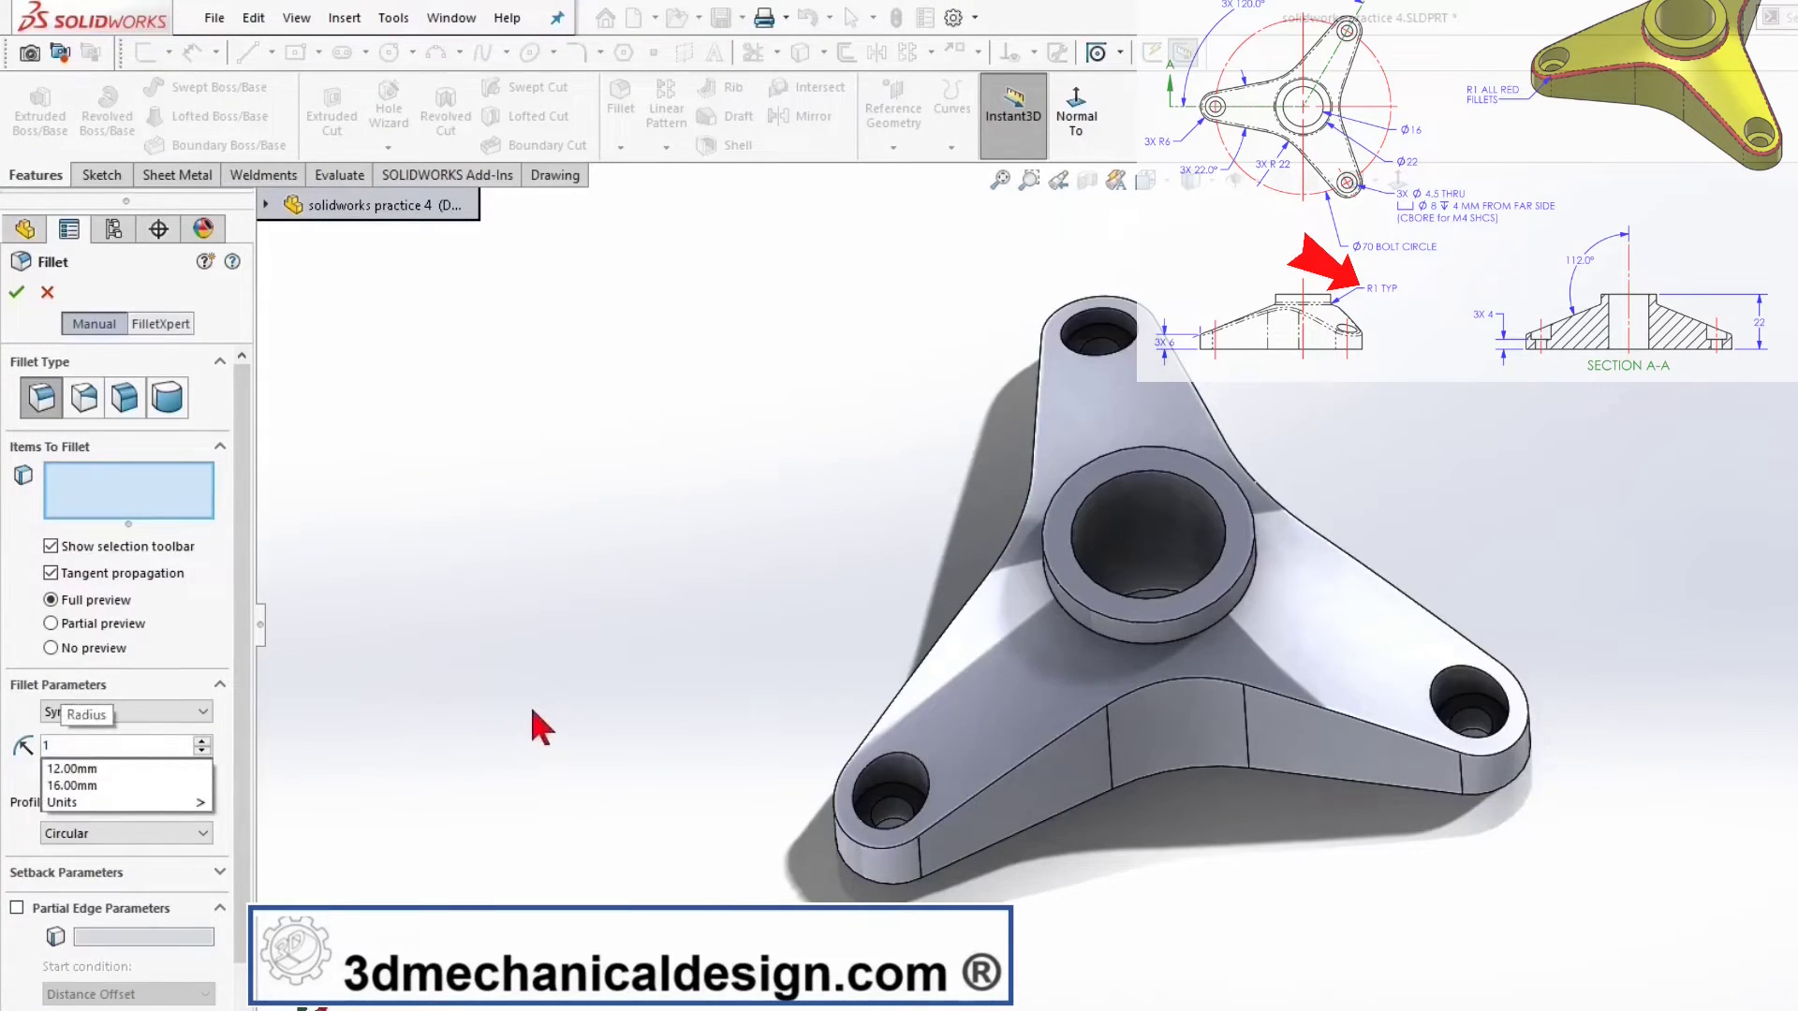
pyautogui.press('Return')
pyautogui.click(1051, 762)
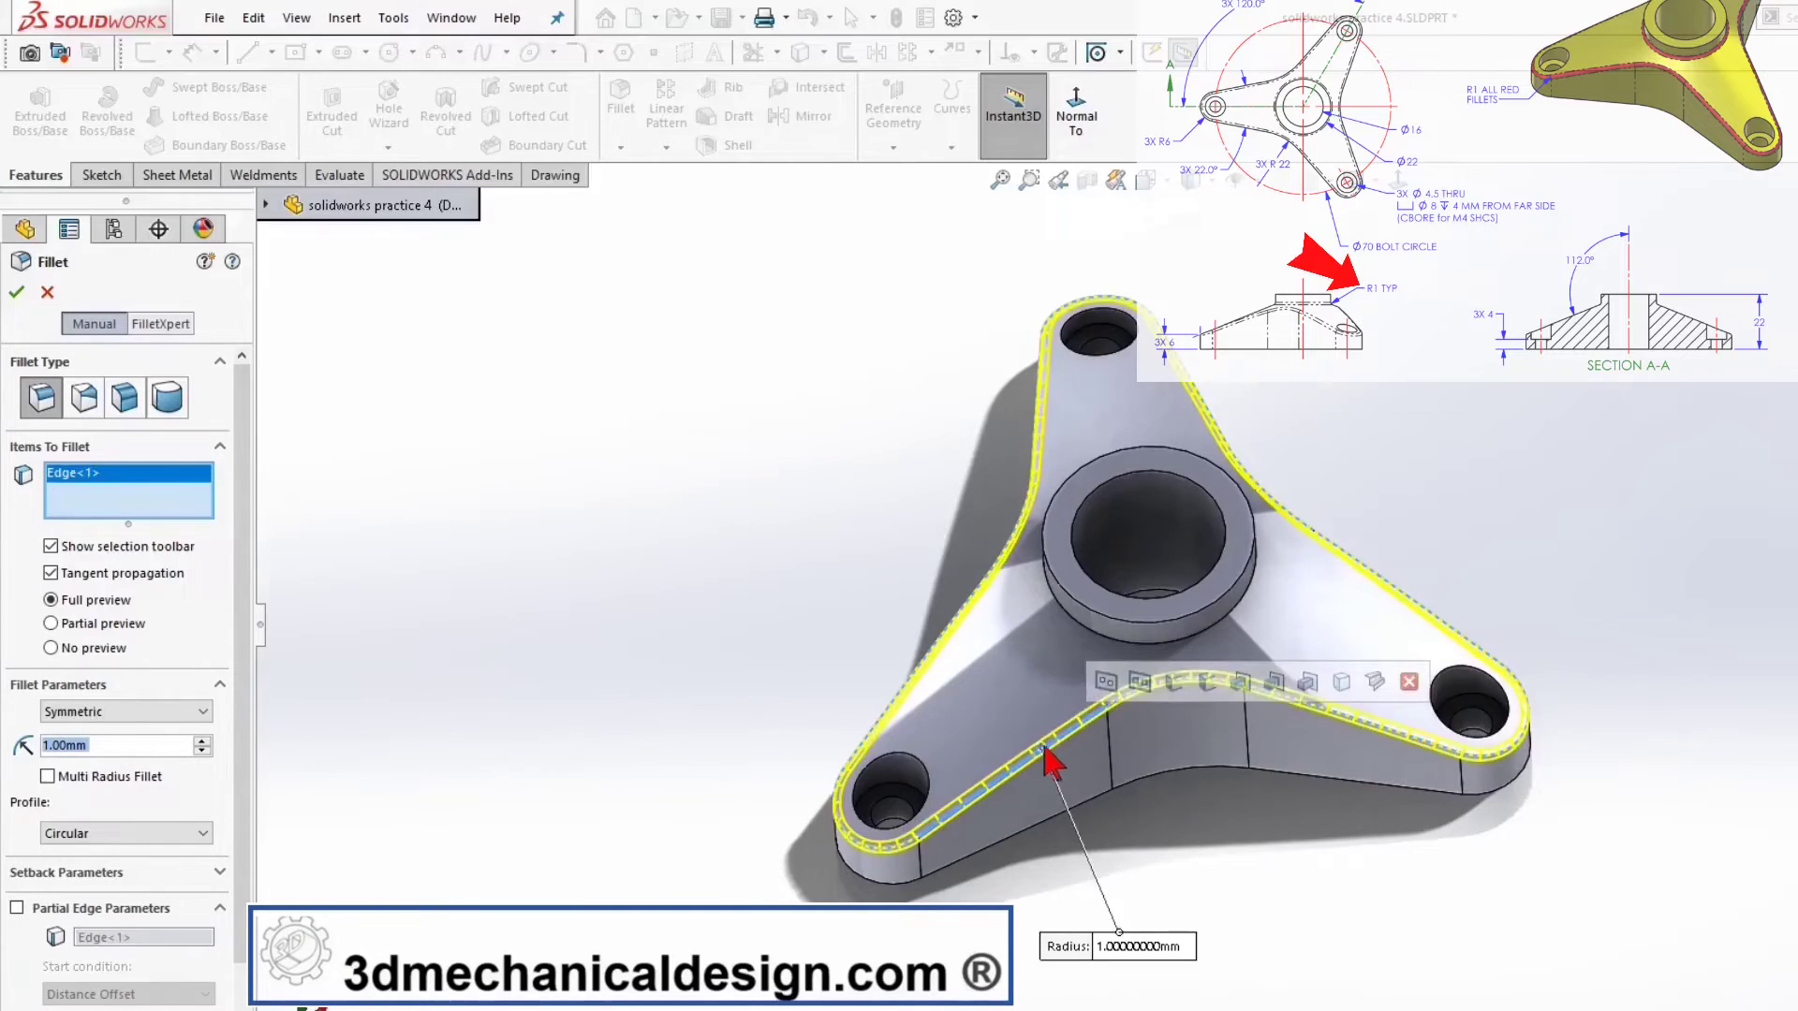
pyautogui.click(1096, 640)
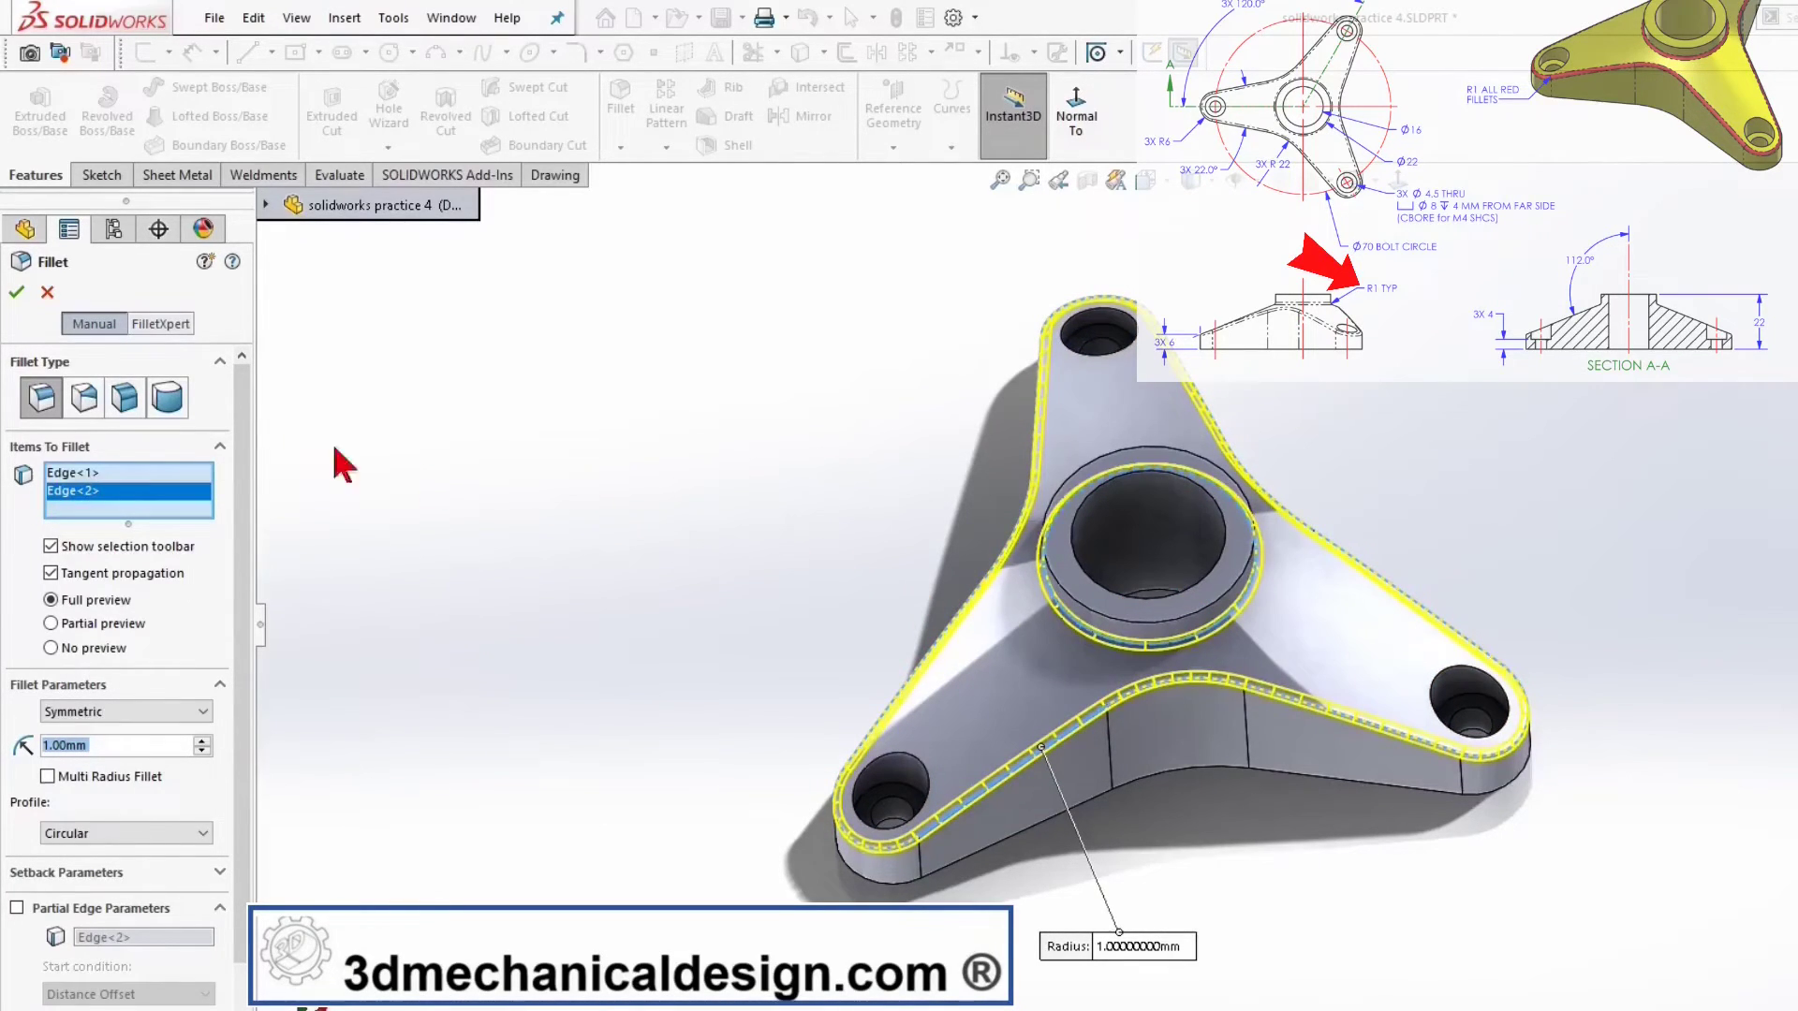
pyautogui.press('Return')
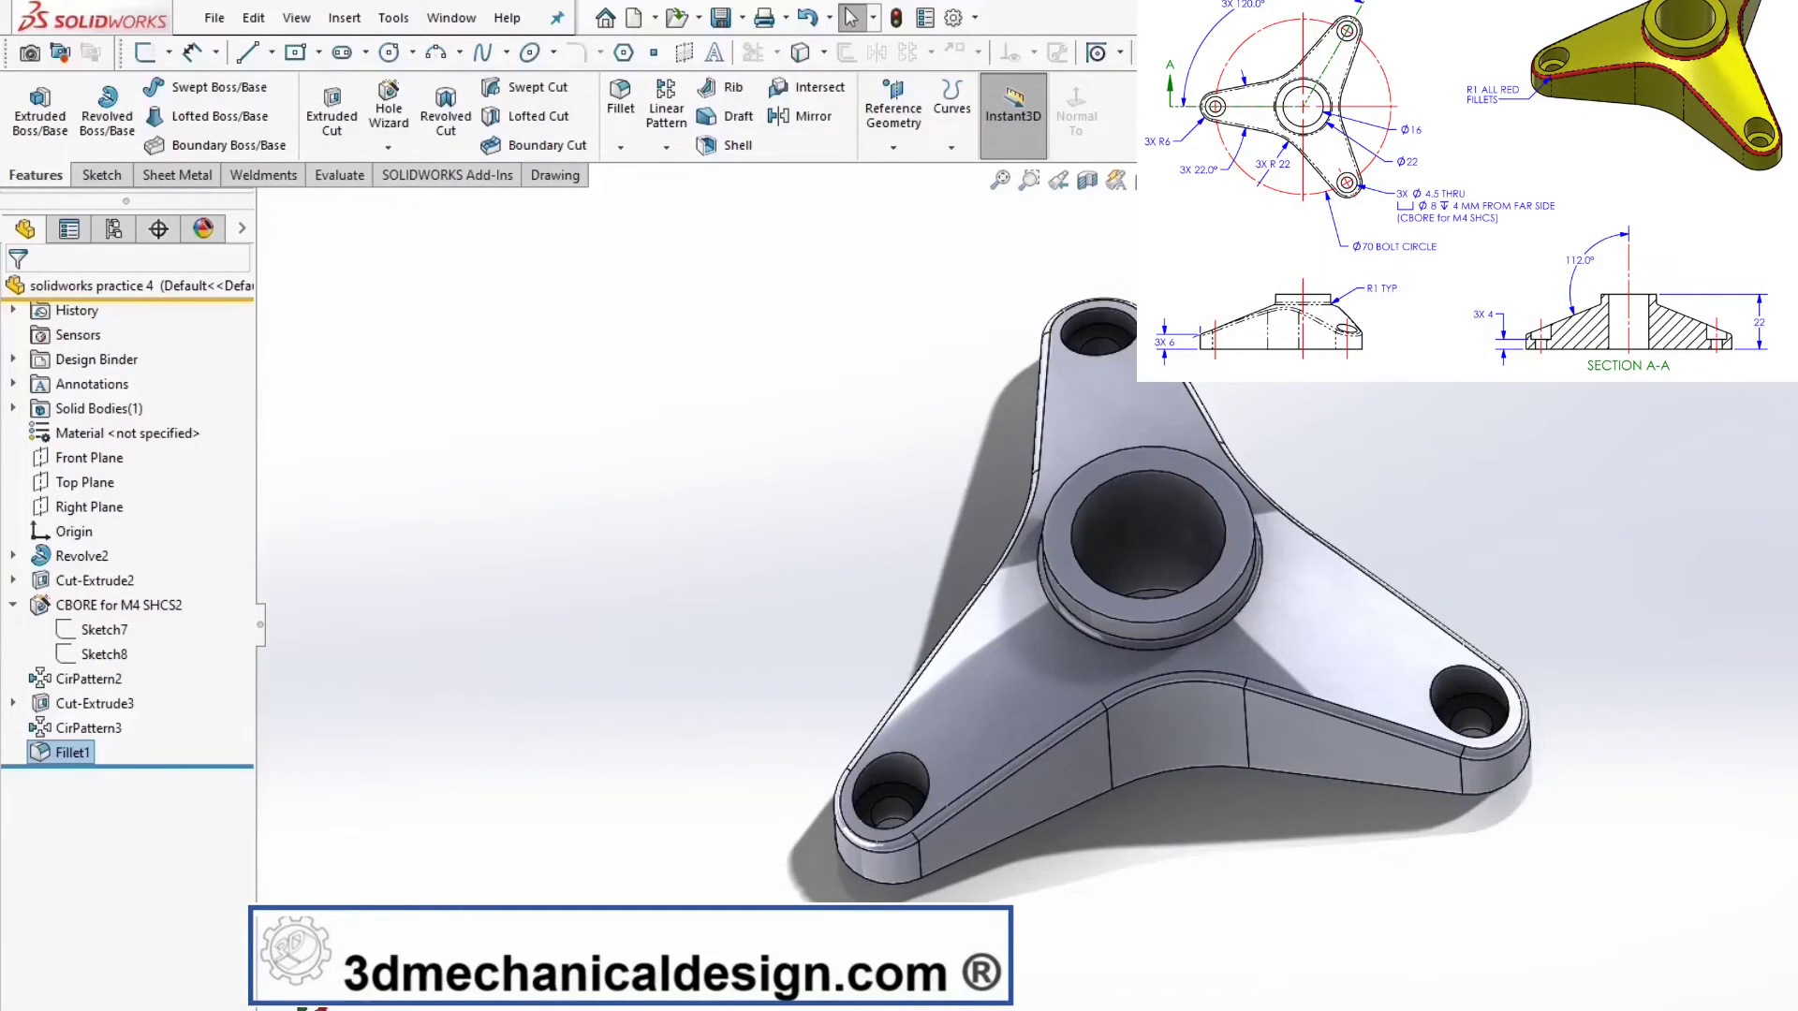
# - Apply a yellow appearance to the whole part and a bright red appearance to Fillet1
pyautogui.moveTo(1428, 692); pyautogui.dragTo(1419, 689)
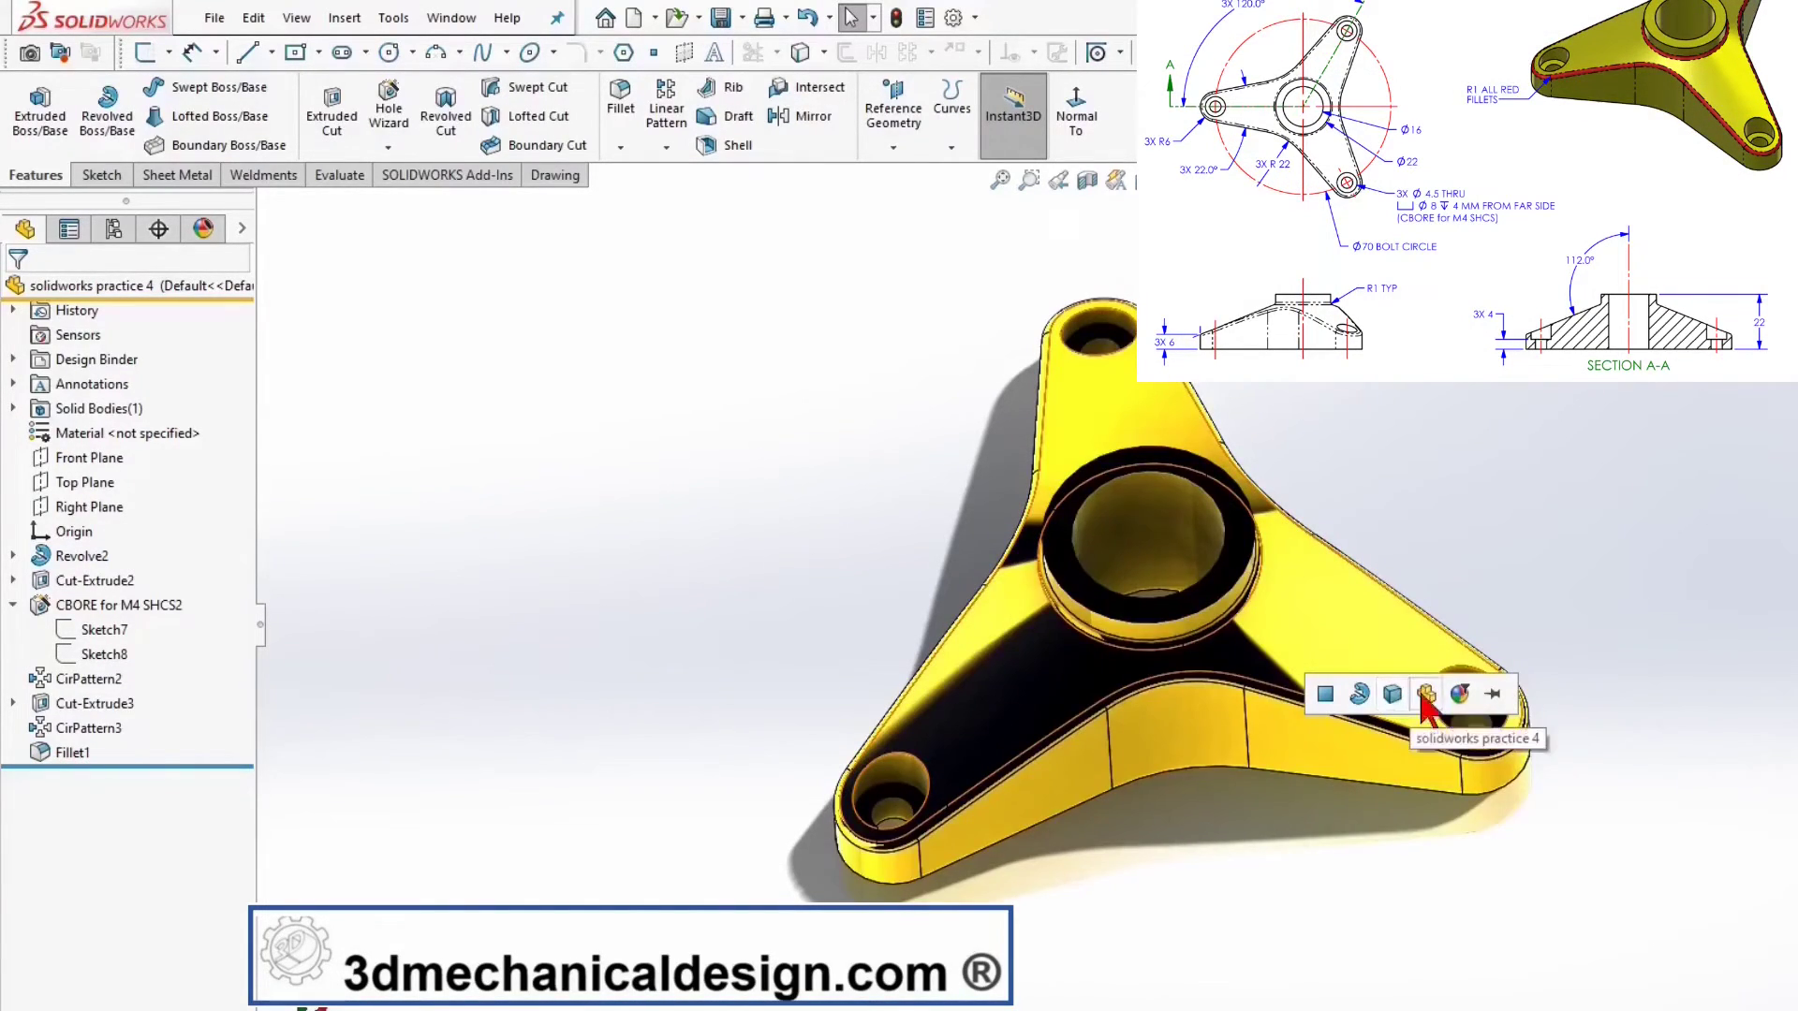
pyautogui.click(1493, 690)
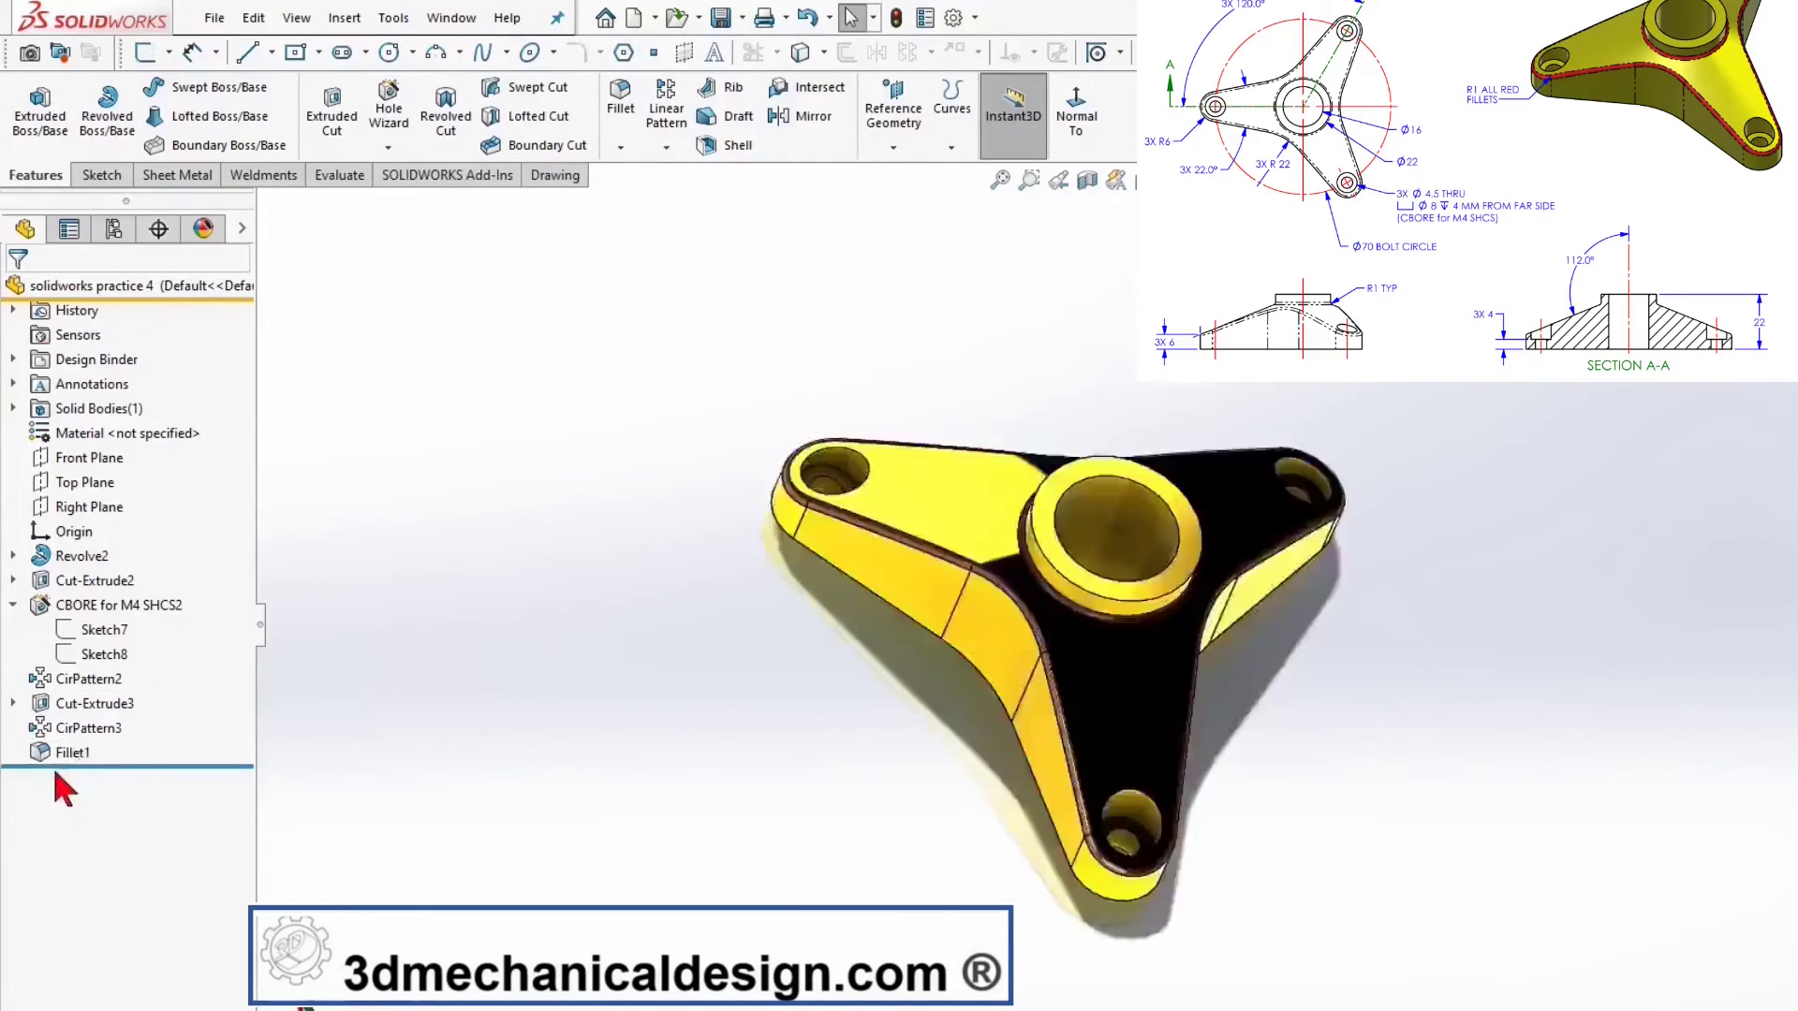
pyautogui.rightClick(77, 753)
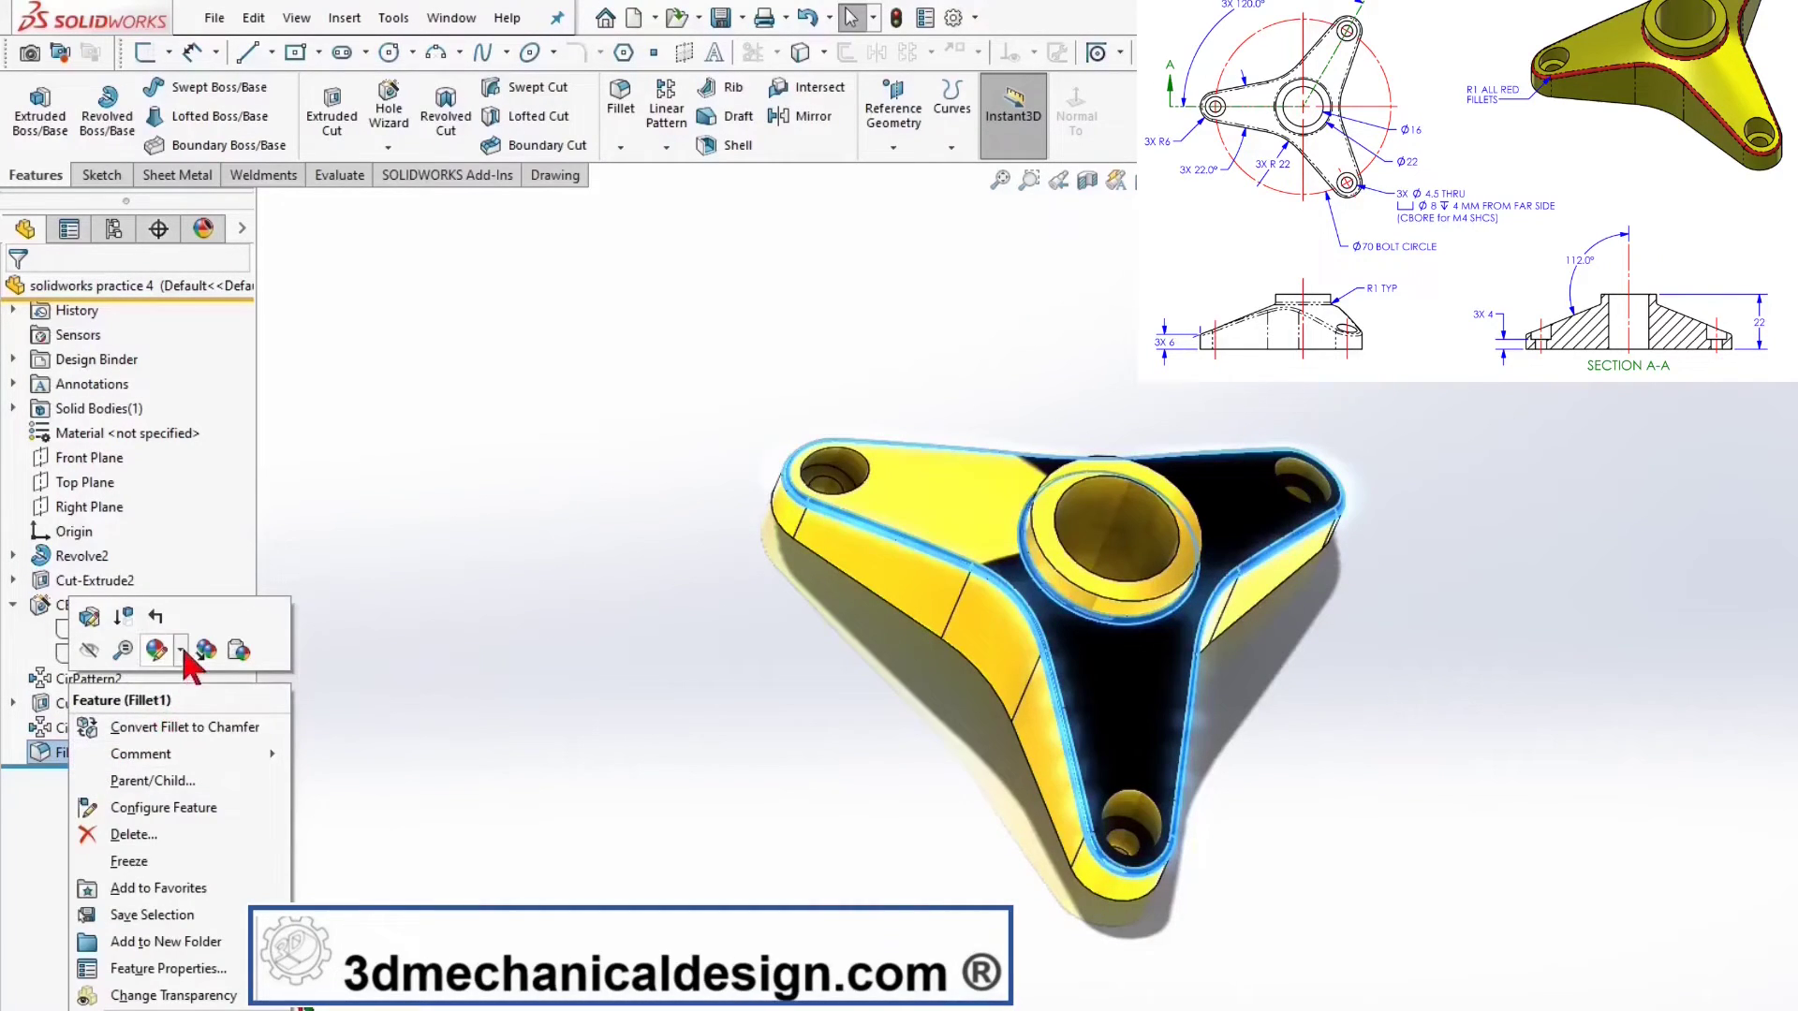
pyautogui.click(181, 649)
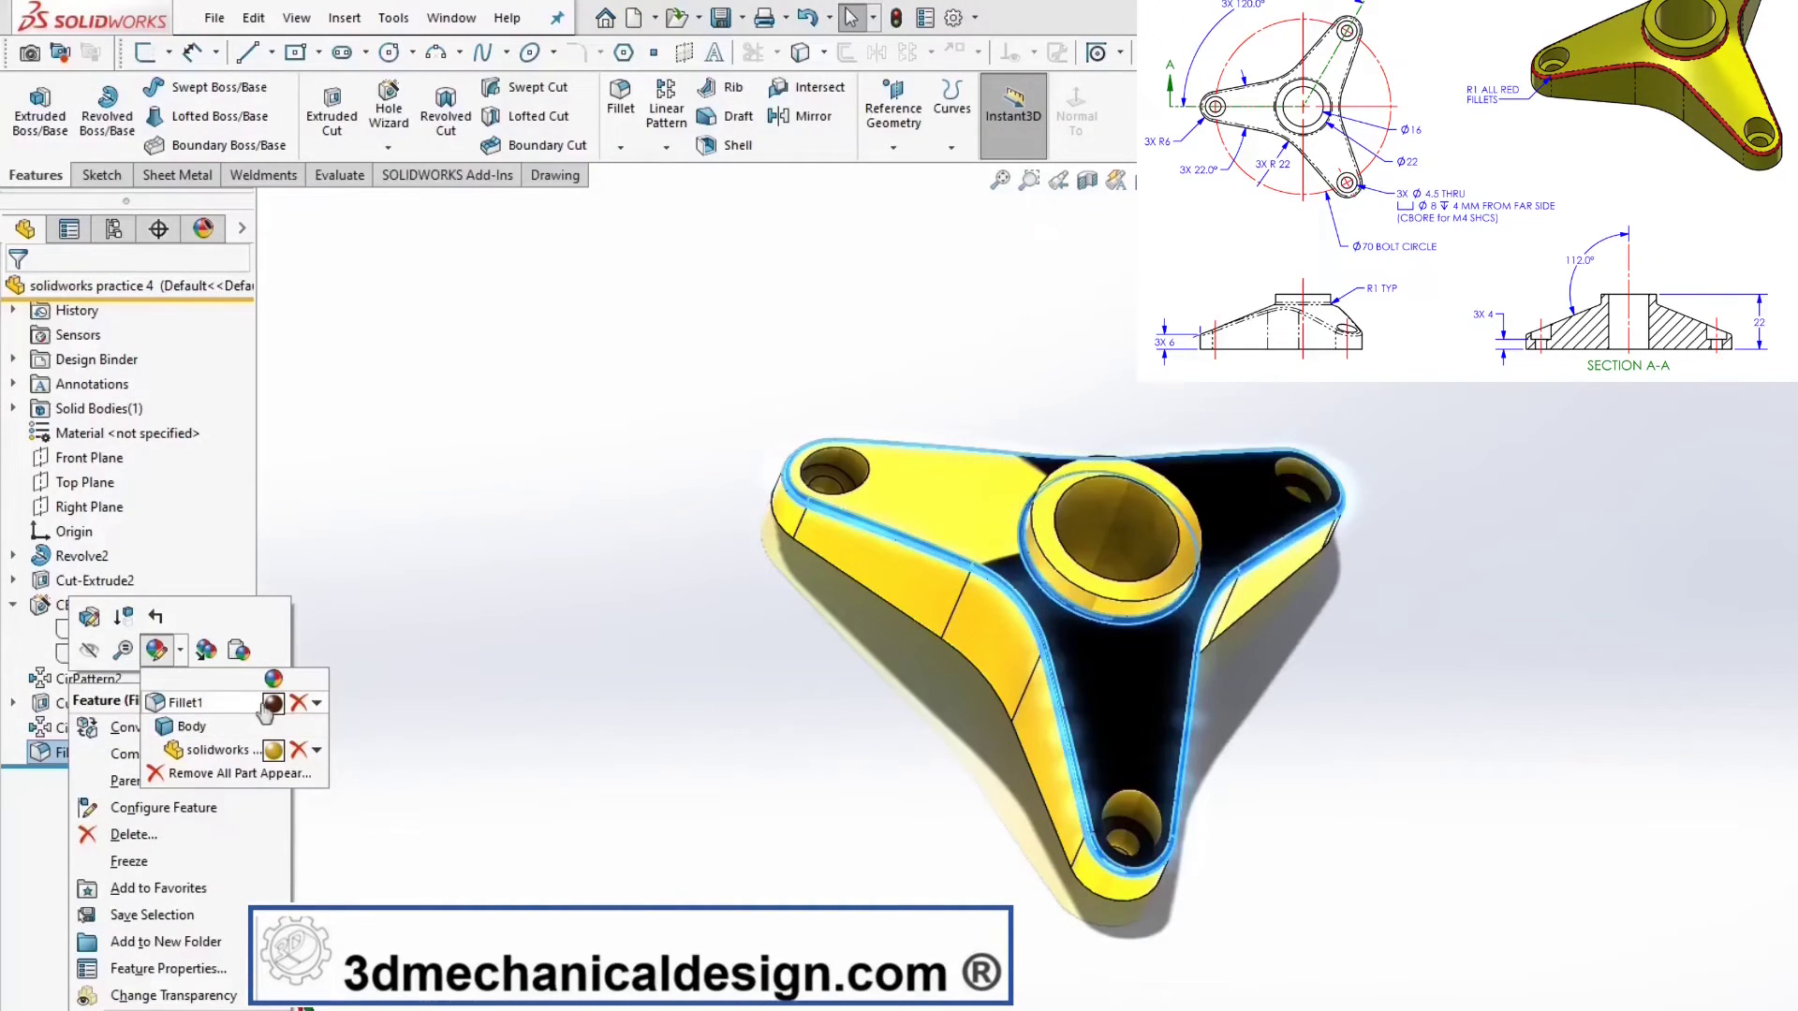
pyautogui.press('Escape')
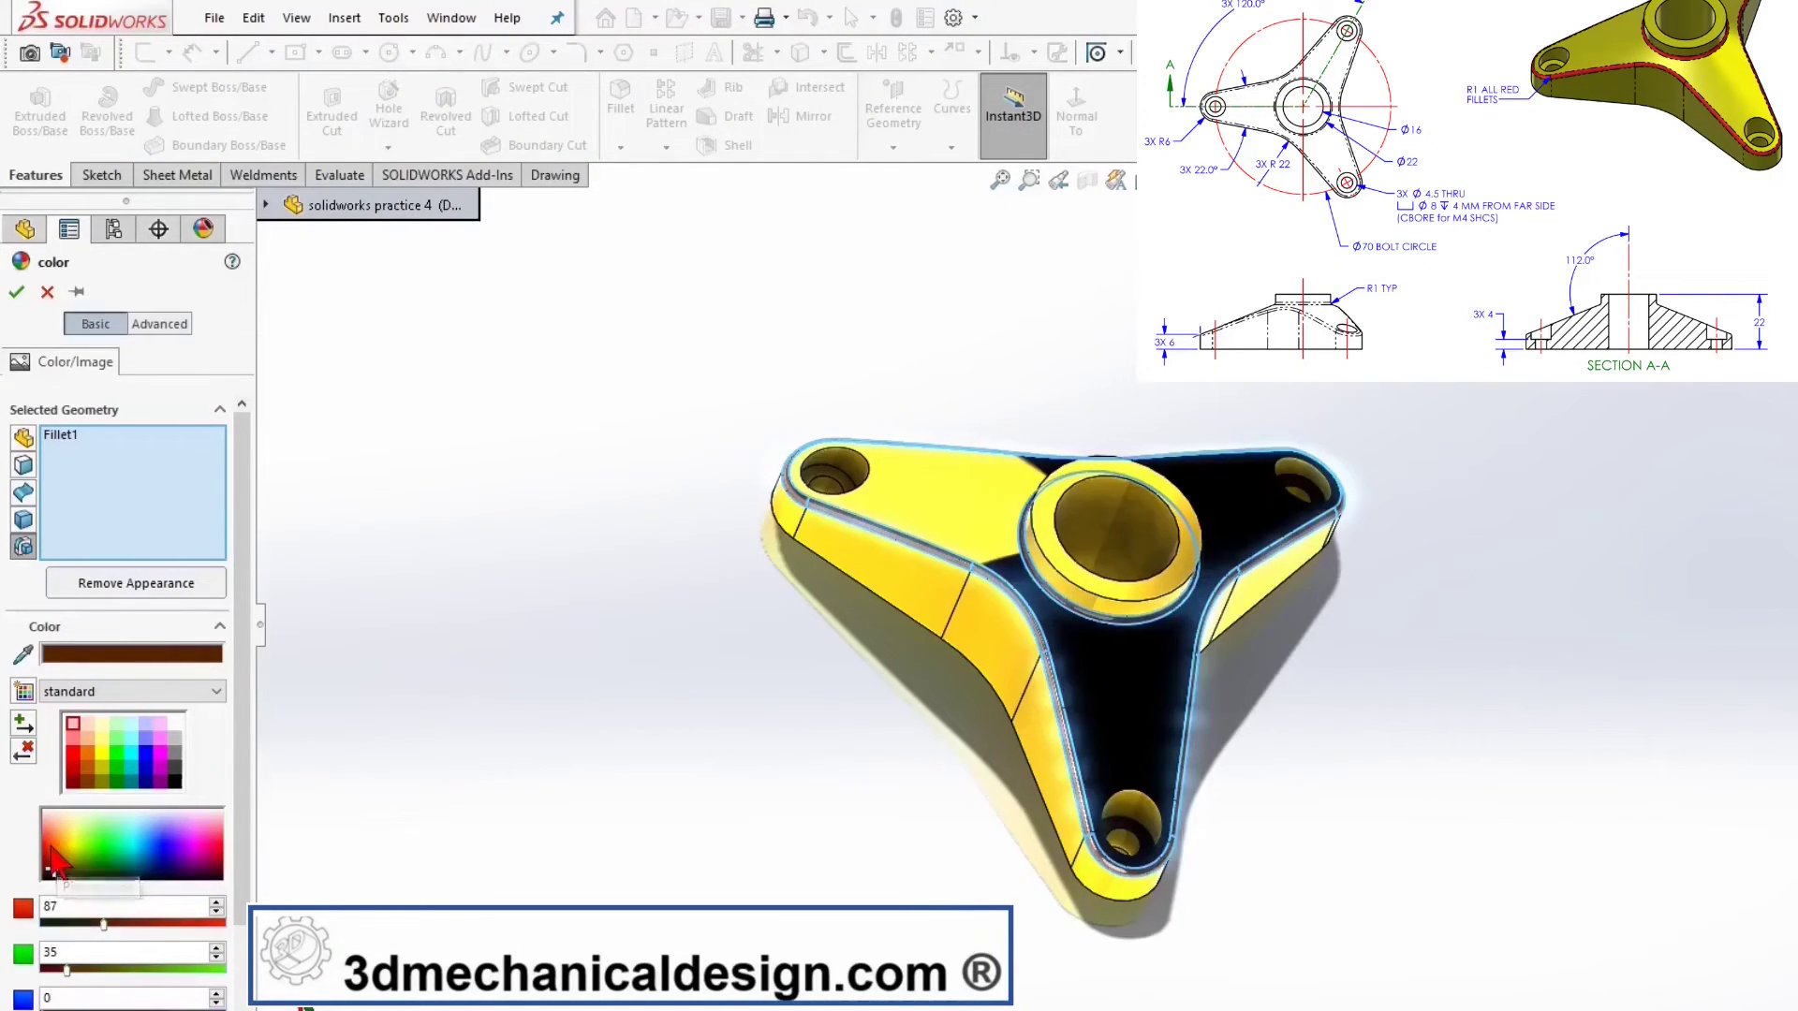
pyautogui.click(49, 843)
pyautogui.click(24, 288)
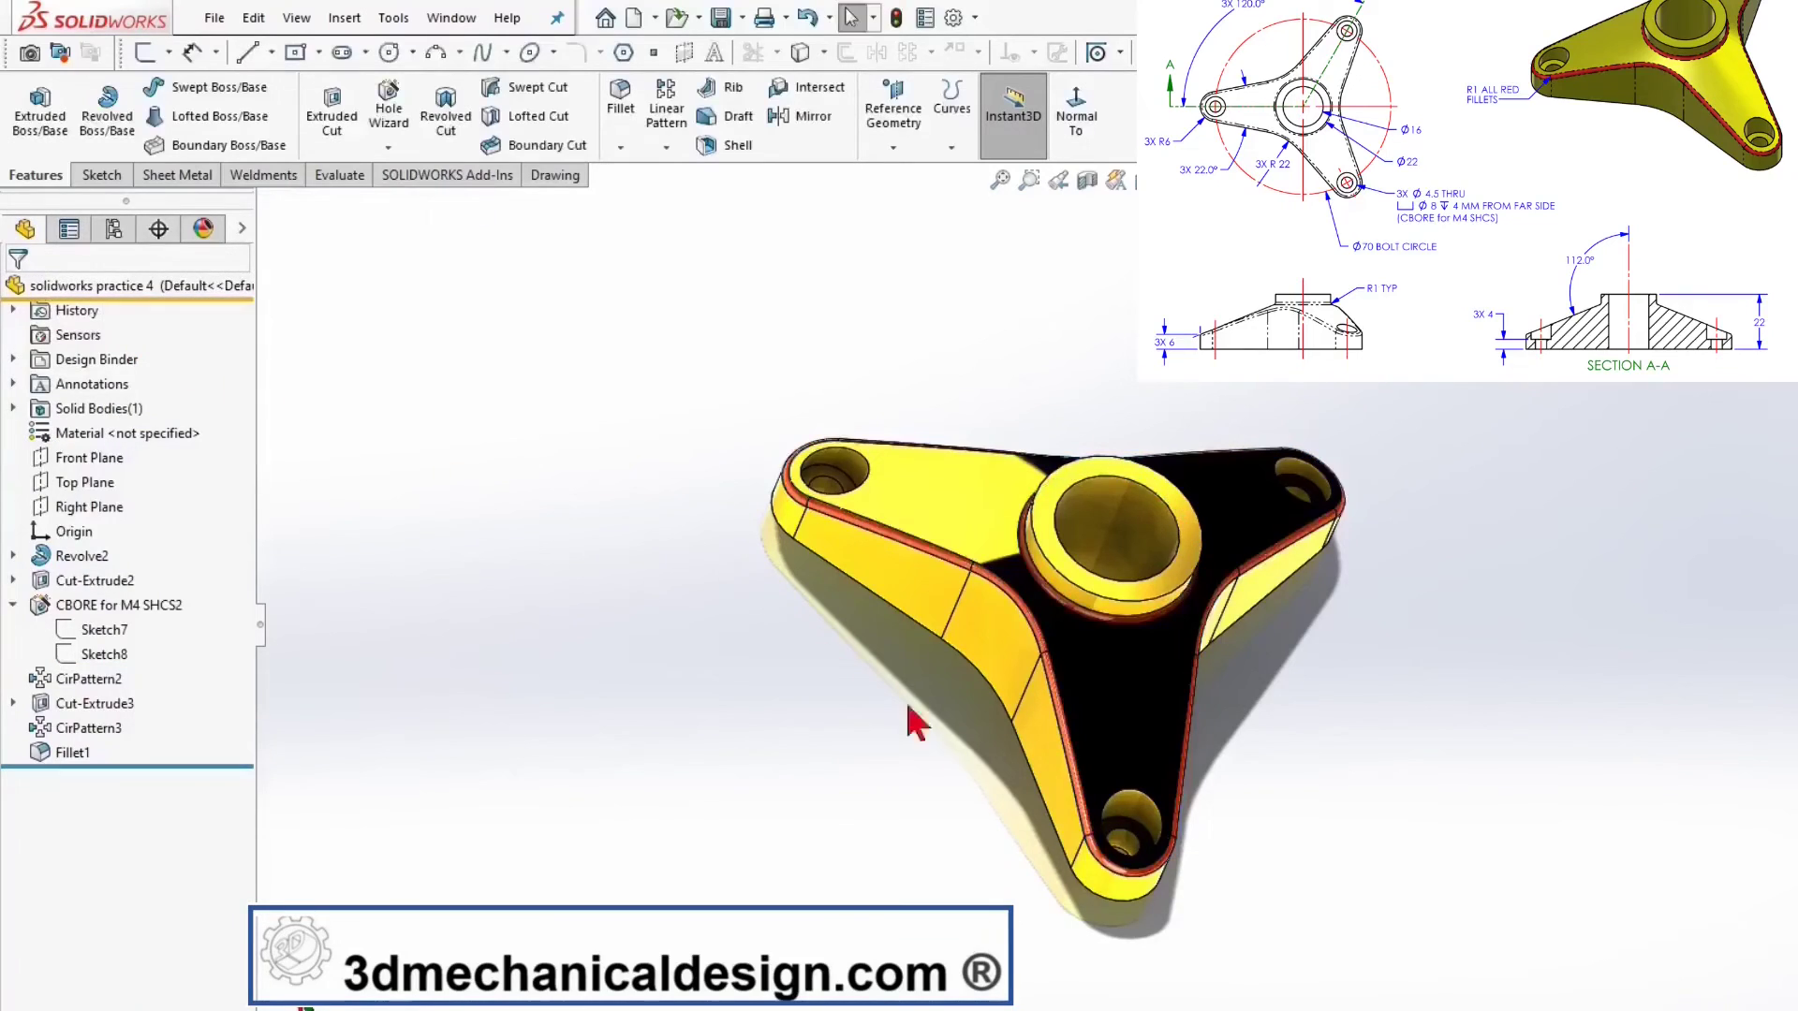
pyautogui.moveTo(907, 726)
pyautogui.mouseDown(button='middle')
pyautogui.moveTo(864, 746)
pyautogui.moveTo(816, 863)
pyautogui.moveTo(1341, 630)
pyautogui.moveTo(730, 190)
pyautogui.mouseUp(button='middle')
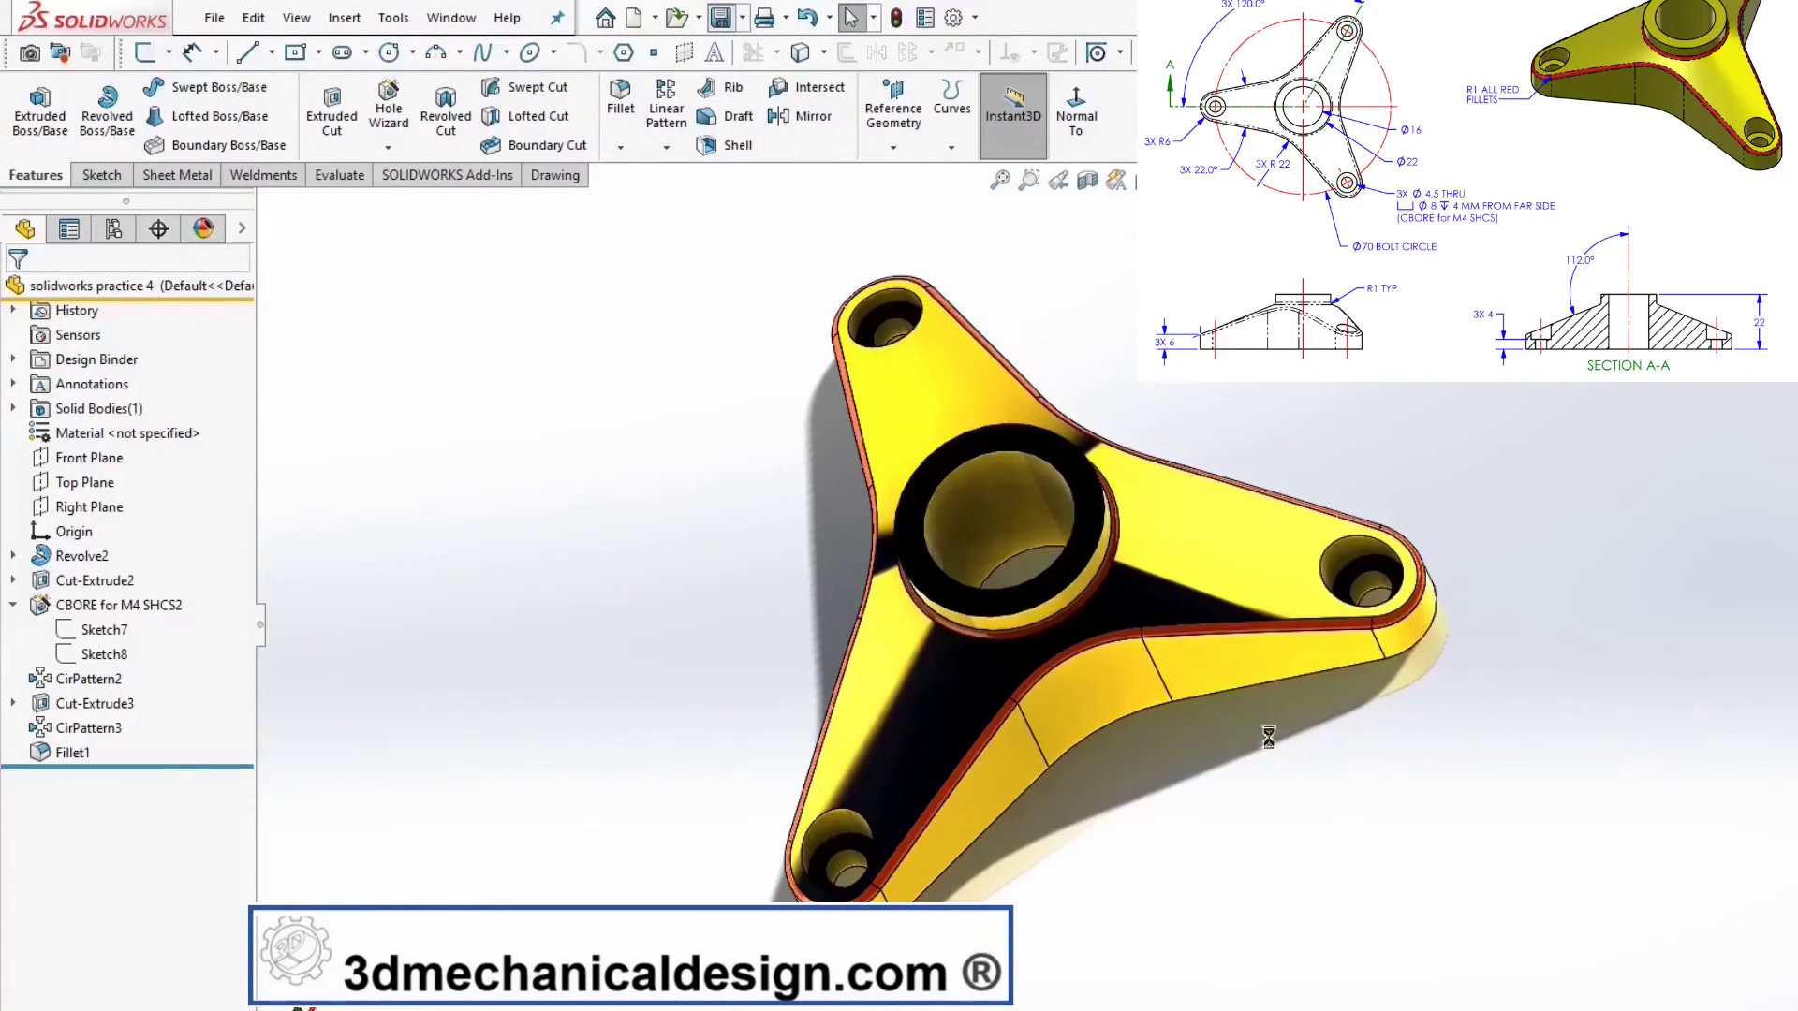
pyautogui.moveTo(1137, 735)
pyautogui.mouseDown(button='middle')
pyautogui.moveTo(1353, 618)
pyautogui.moveTo(1192, 561)
pyautogui.moveTo(1141, 673)
pyautogui.moveTo(1030, 715)
pyautogui.mouseUp(button='middle')
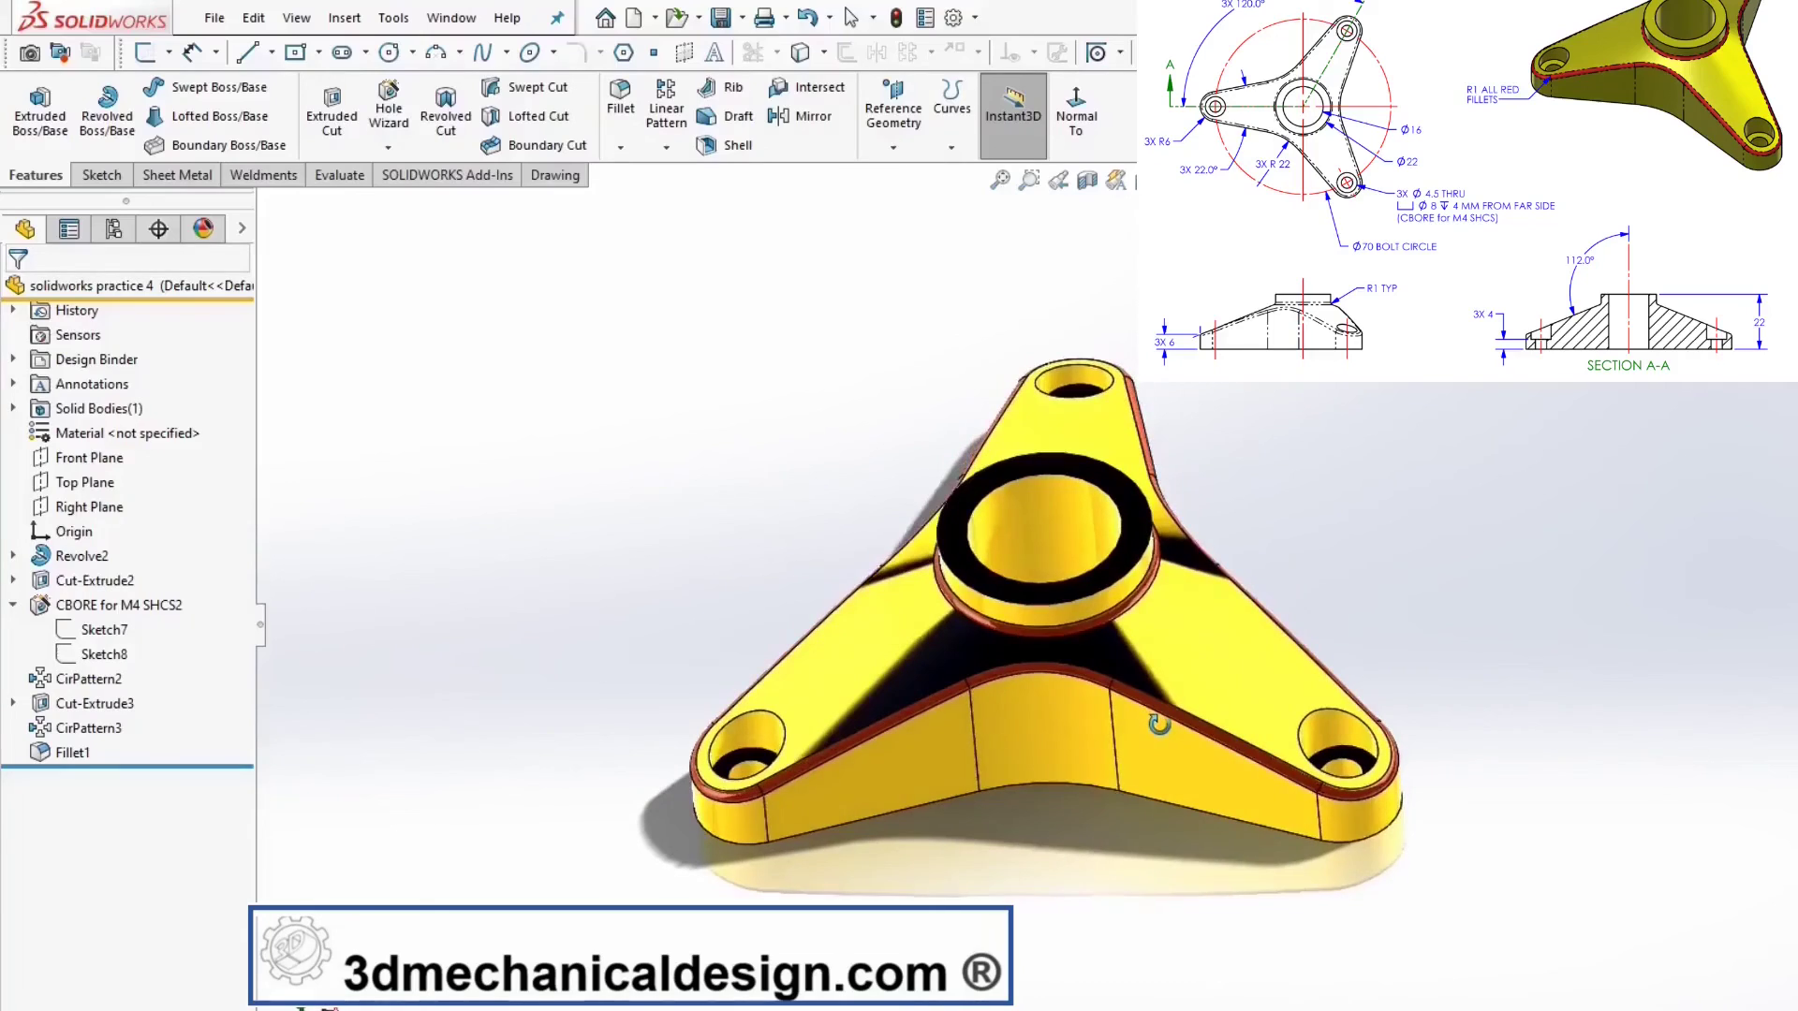